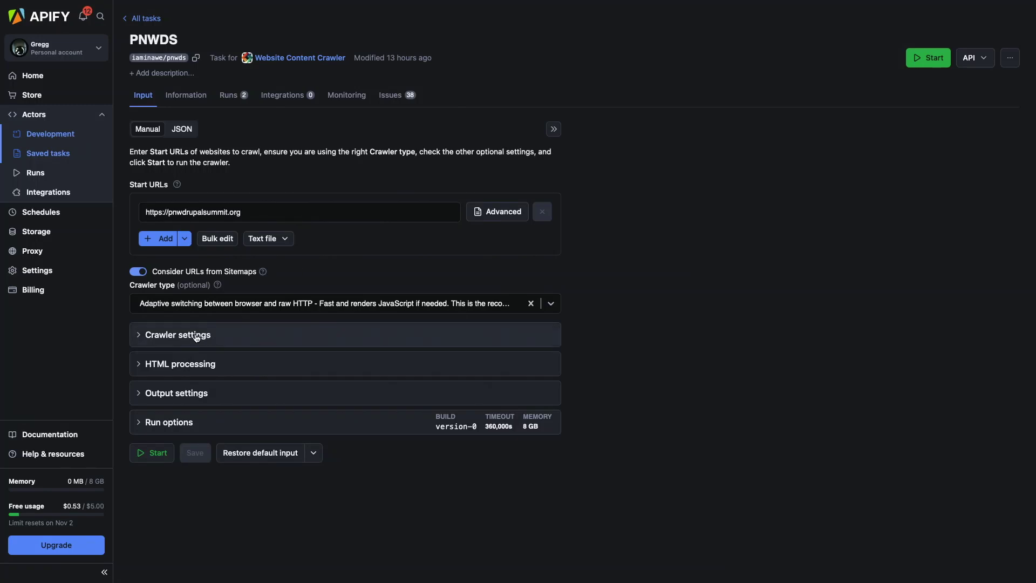
# - Expand the PNWDS task's Crawler settings, review them, then expand HTML processing options
pyautogui.doubleClick(159, 335)
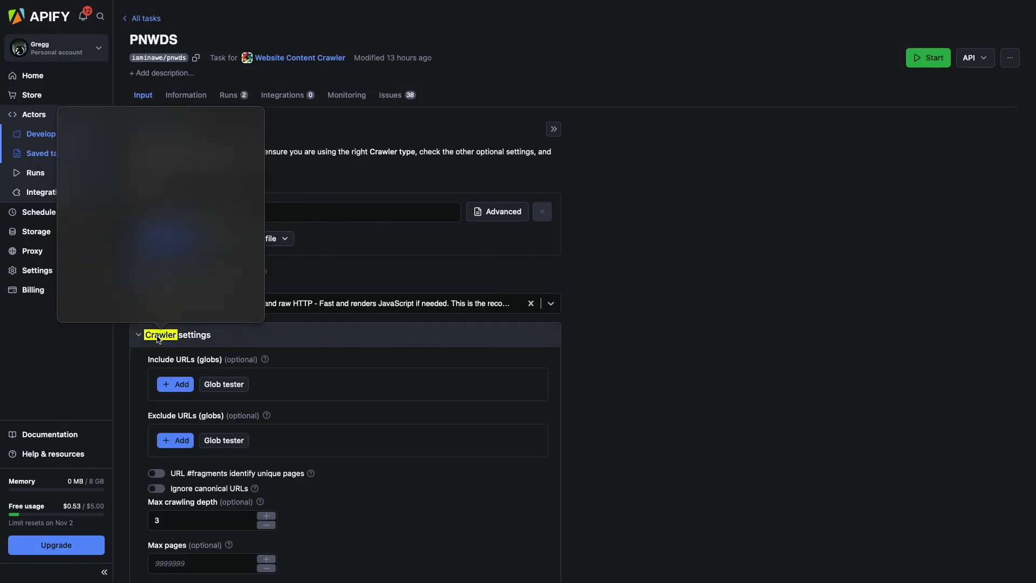
pyautogui.click(336, 342)
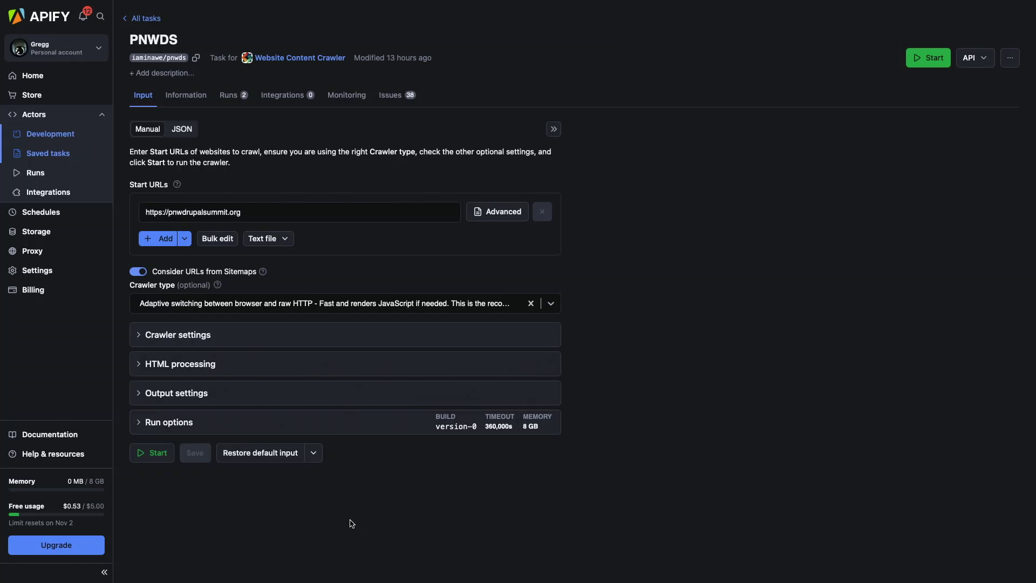
pyautogui.click(208, 338)
pyautogui.scroll(-4, 150, 324)
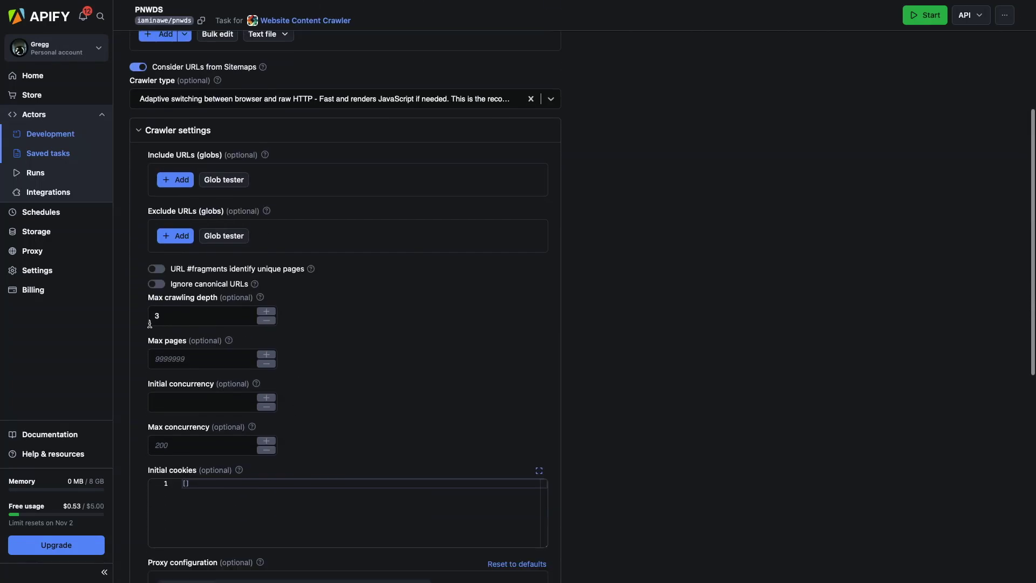
pyautogui.scroll(-2, 407, 392)
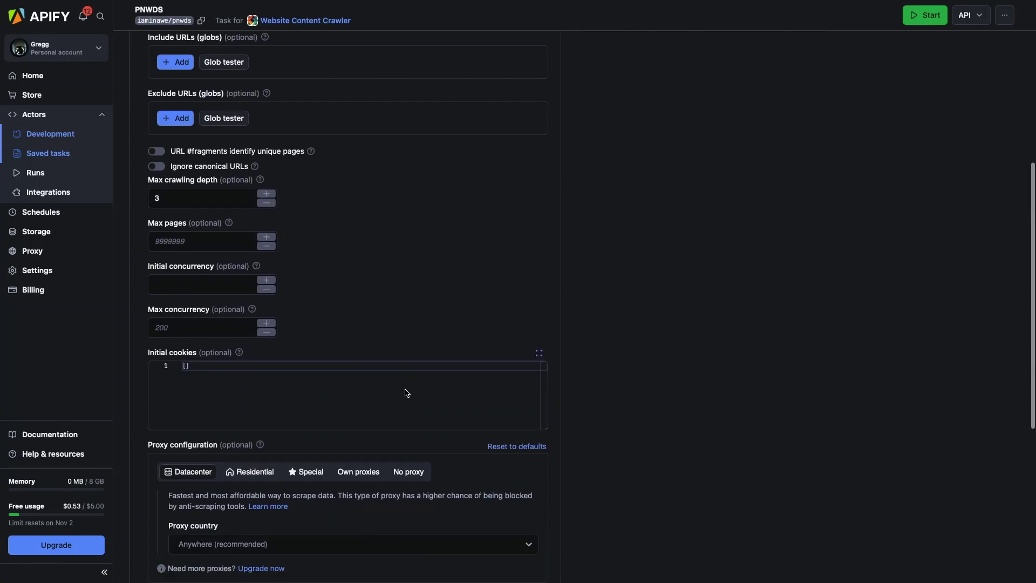
pyautogui.scroll(-6, 407, 392)
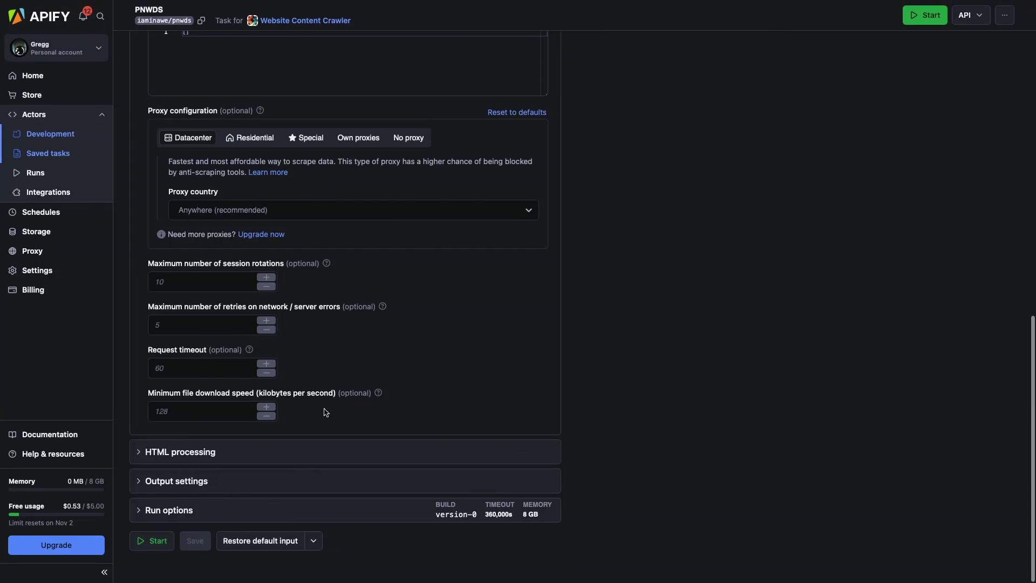
pyautogui.click(215, 453)
pyautogui.scroll(-7, 441, 423)
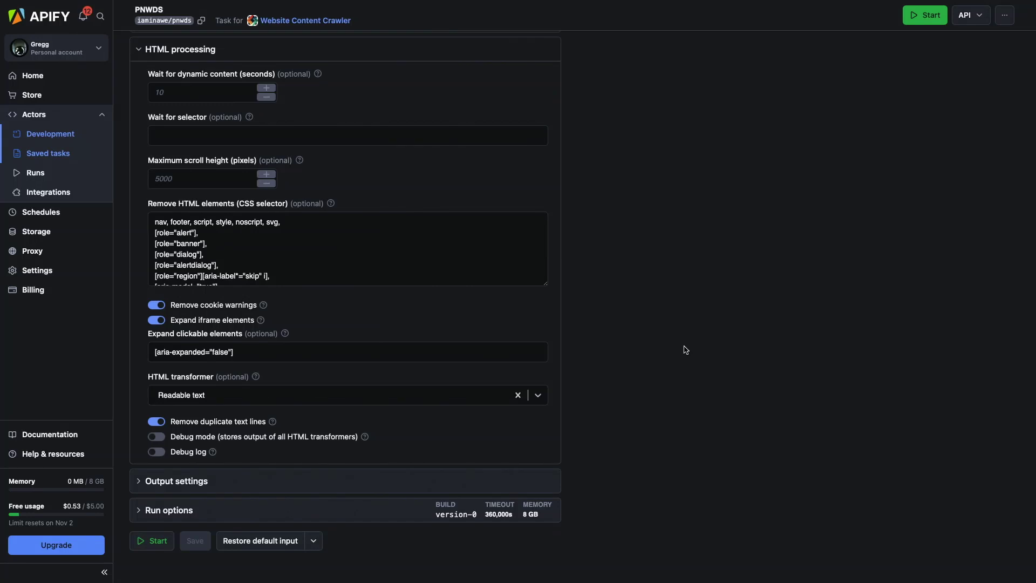
pyautogui.click(238, 235)
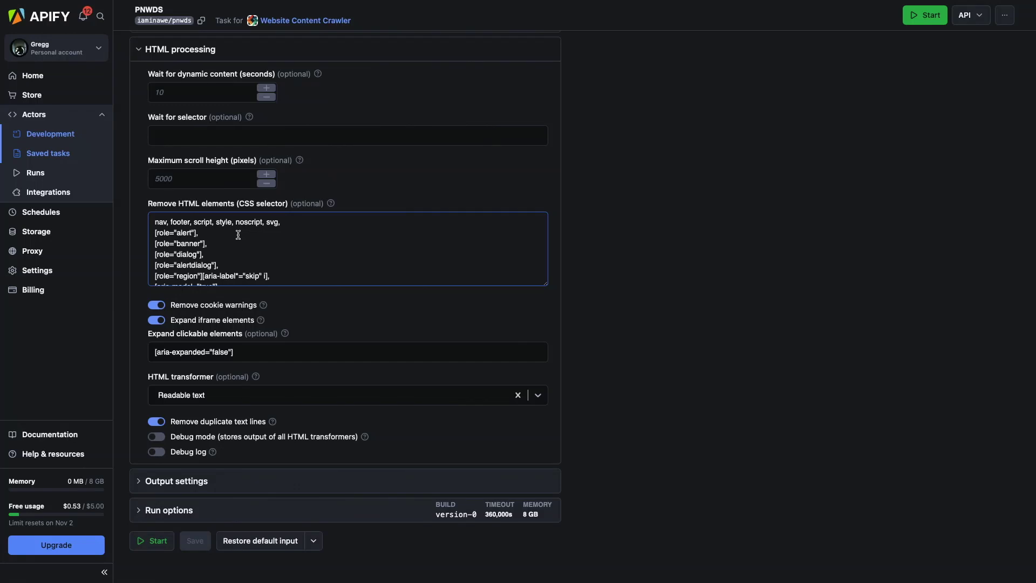
pyautogui.click(276, 313)
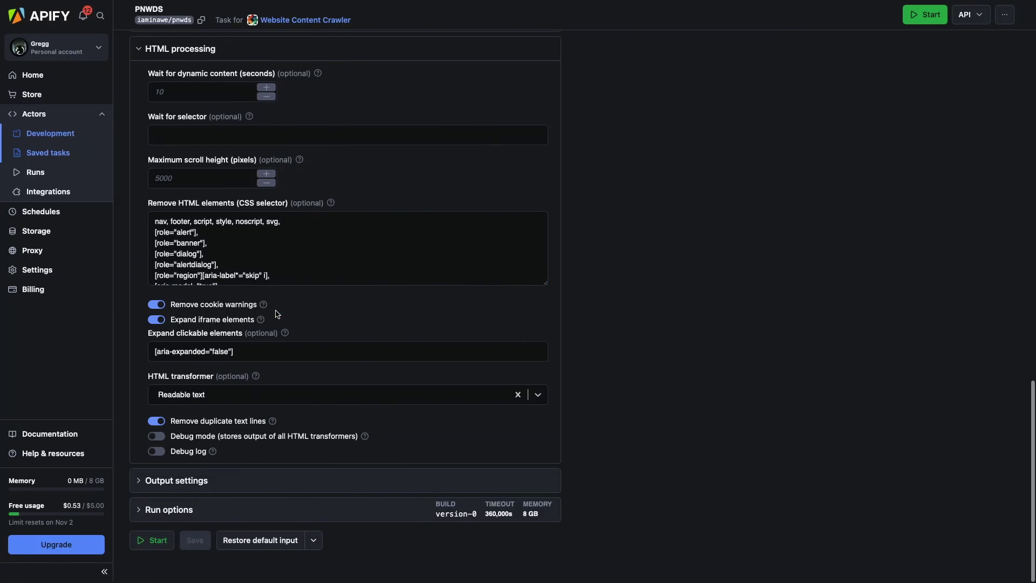
pyautogui.click(300, 348)
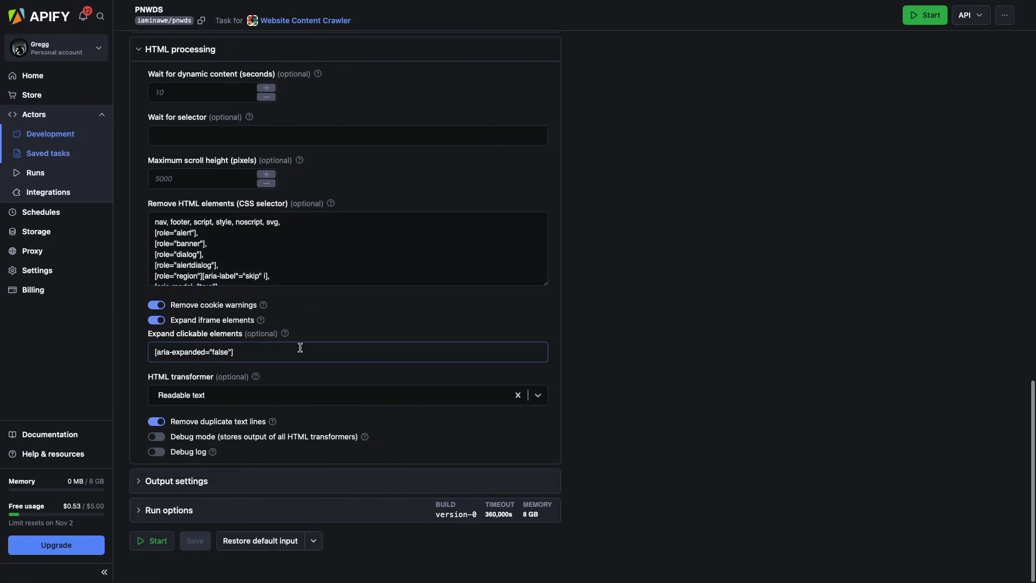
pyautogui.click(318, 380)
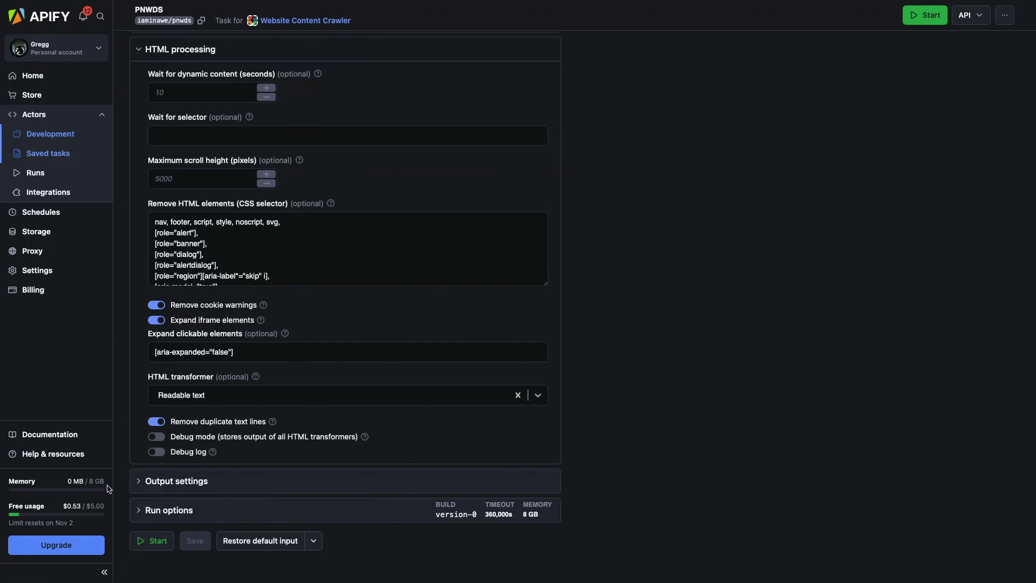
# - Expand and review the PNWDS task's Output settings, then go to the Runs list
pyautogui.click(179, 480)
pyautogui.scroll(-3, 183, 474)
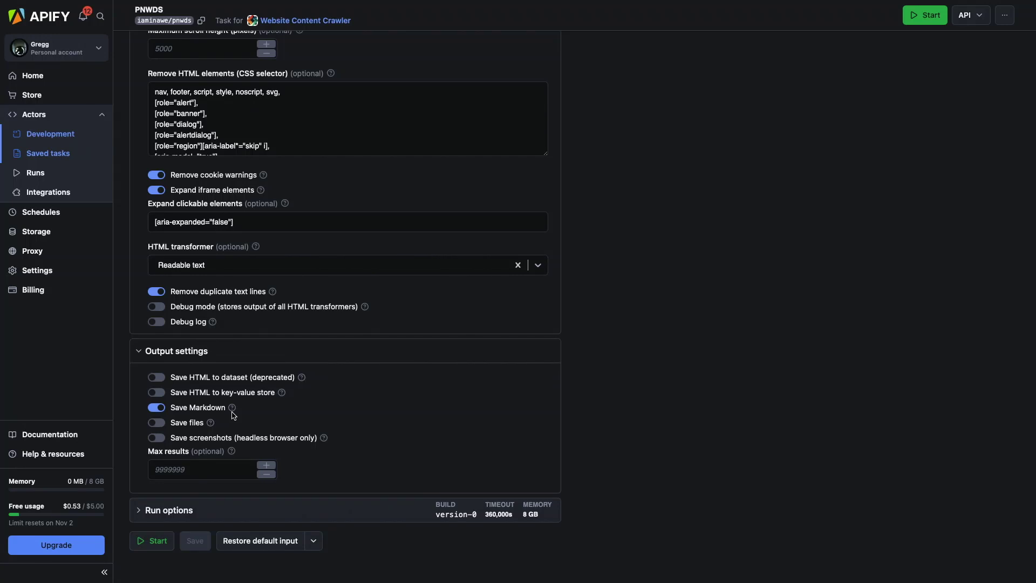
pyautogui.scroll(10, 329, 319)
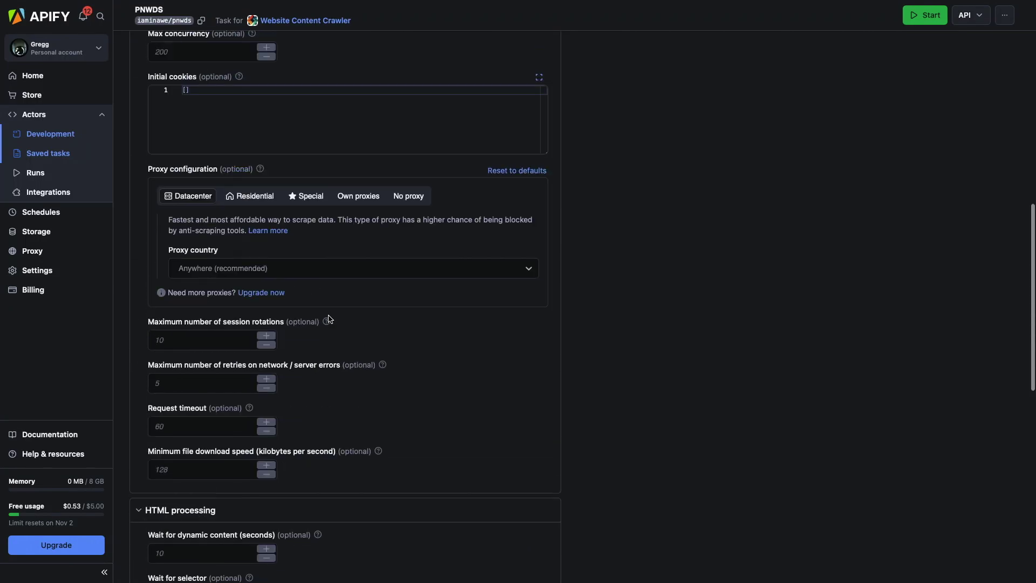
pyautogui.scroll(10, 330, 319)
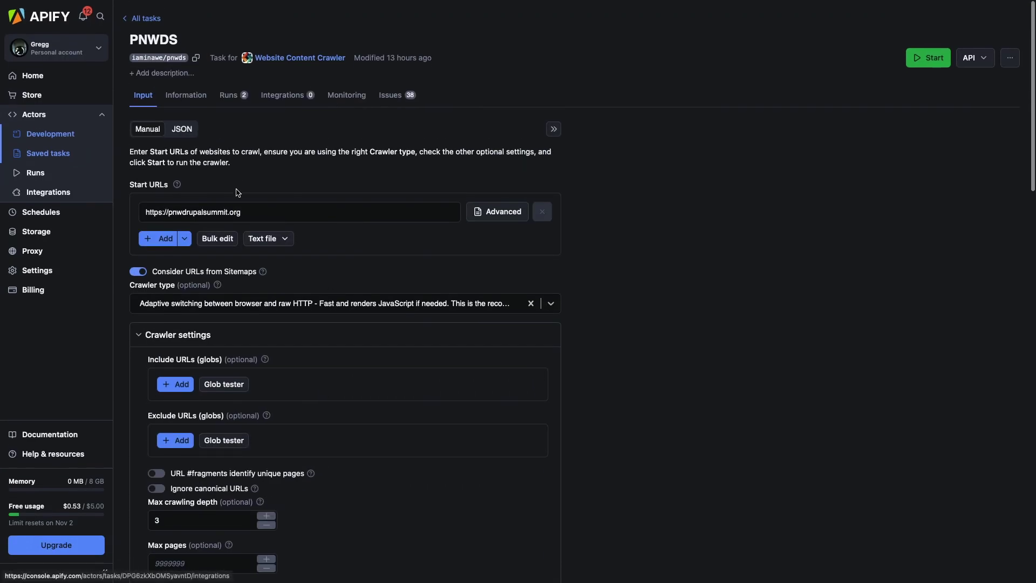
pyautogui.click(41, 172)
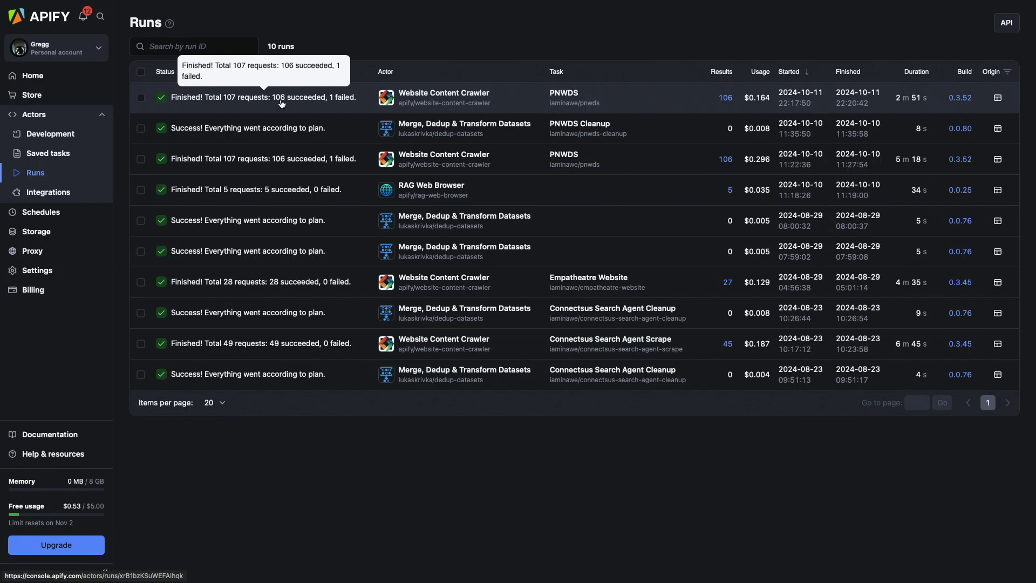
# - Open the latest PNWDS run, scroll its extracted-text output, then go to Saved tasks
pyautogui.click(281, 103)
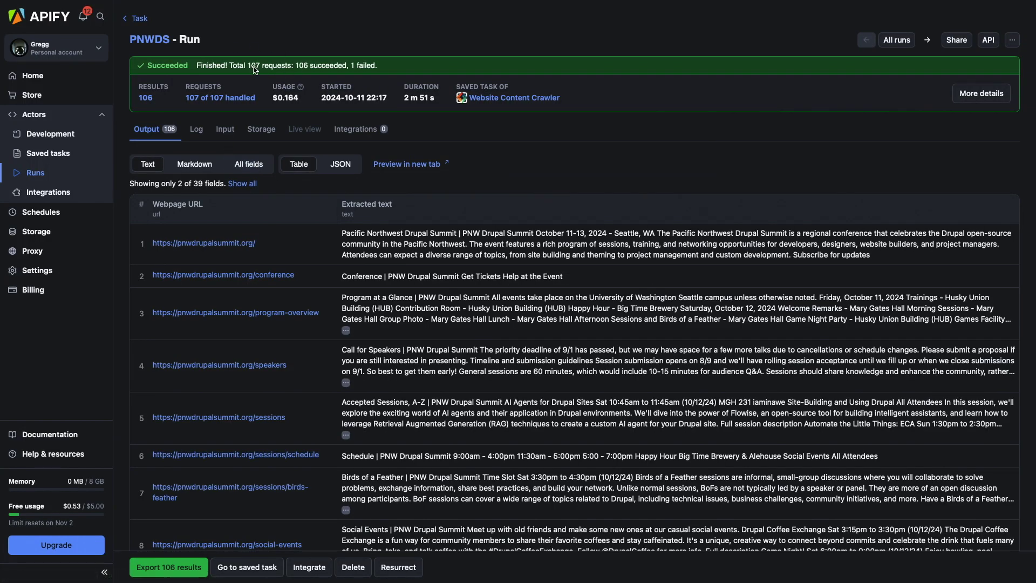
pyautogui.scroll(-3, 538, 324)
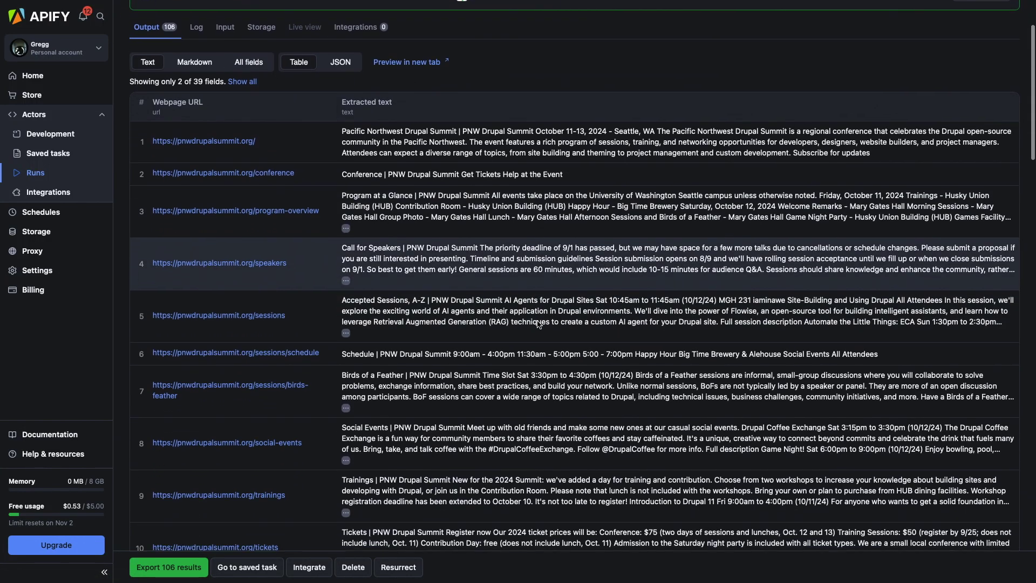
pyautogui.scroll(-14, 538, 323)
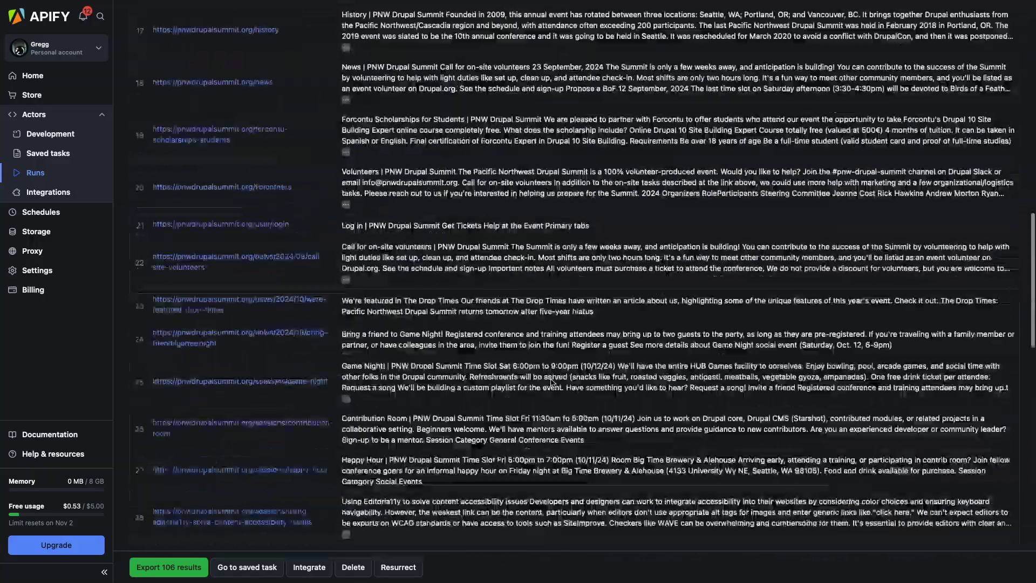
pyautogui.scroll(-8, 551, 382)
pyautogui.scroll(20, 561, 212)
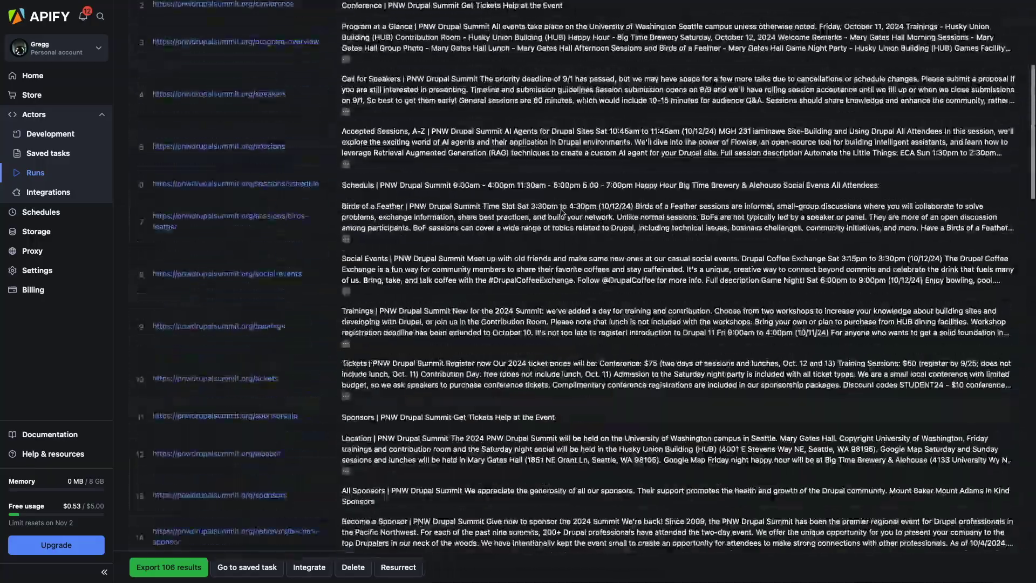
pyautogui.scroll(6, 561, 212)
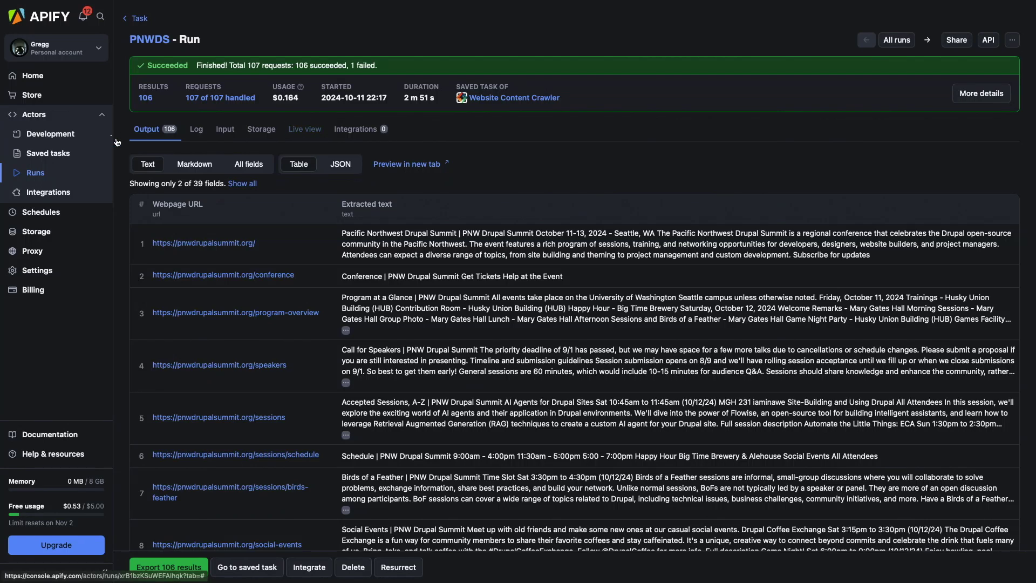
pyautogui.click(52, 155)
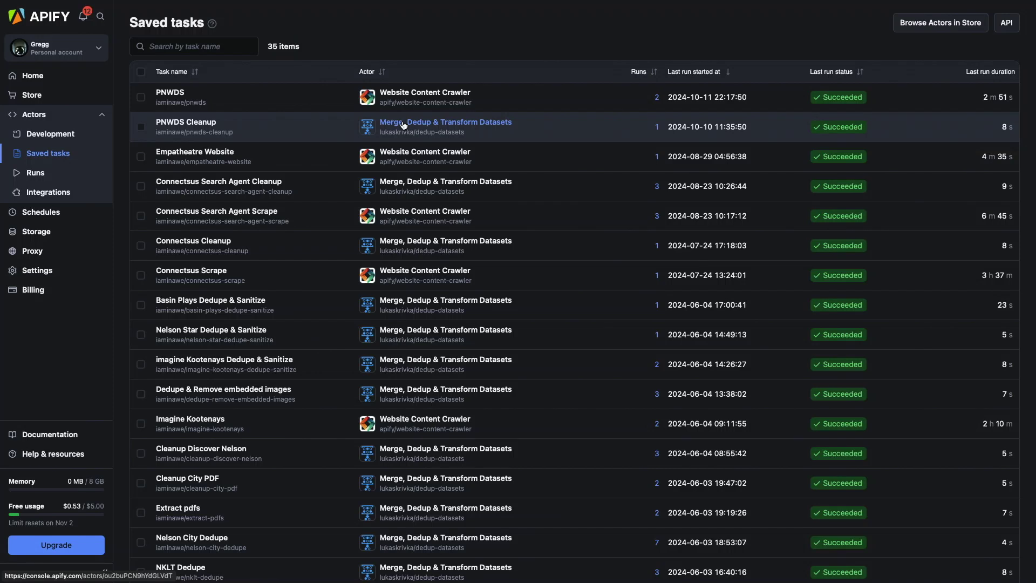
# - Open the PNWDS Demo dataset from Storage and open its JSON view in a new tab
pyautogui.click(501, 128)
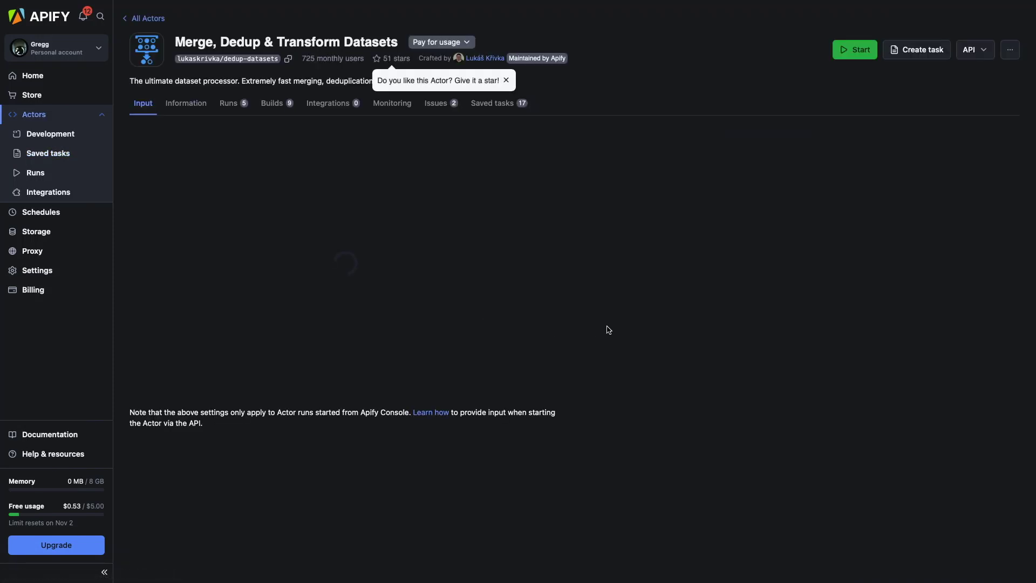
pyautogui.scroll(-1, 742, 341)
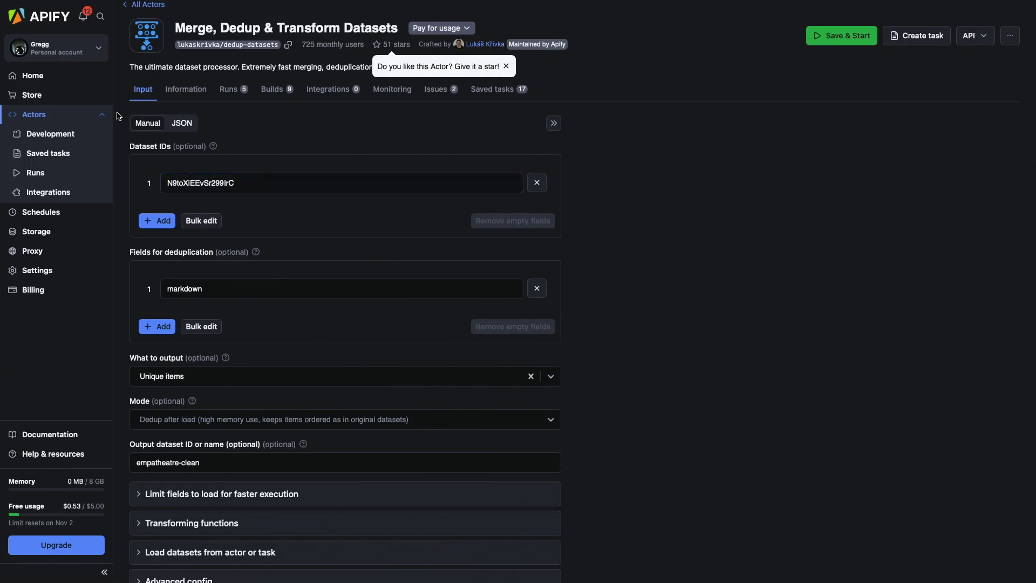
pyautogui.click(43, 235)
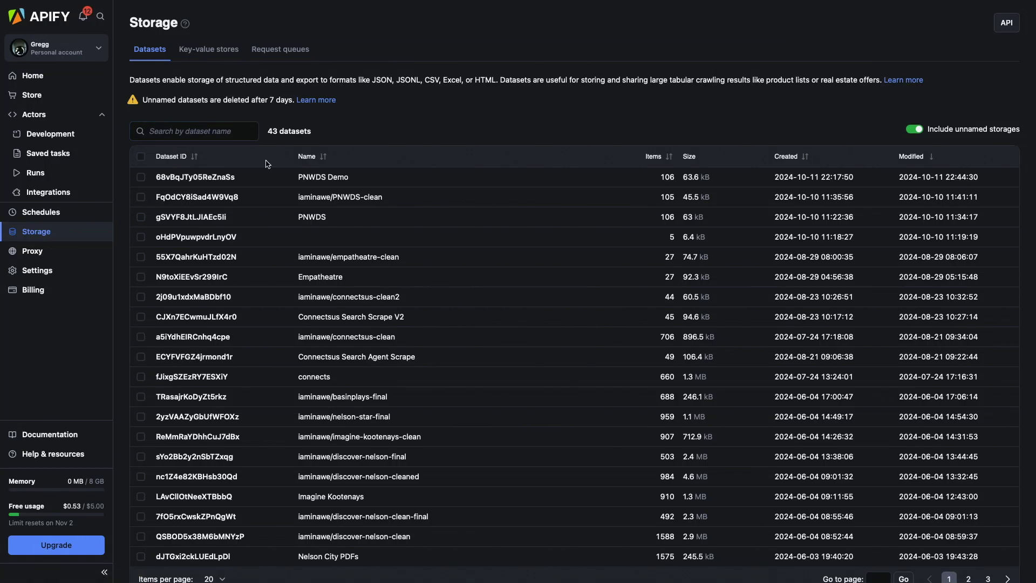
pyautogui.click(185, 178)
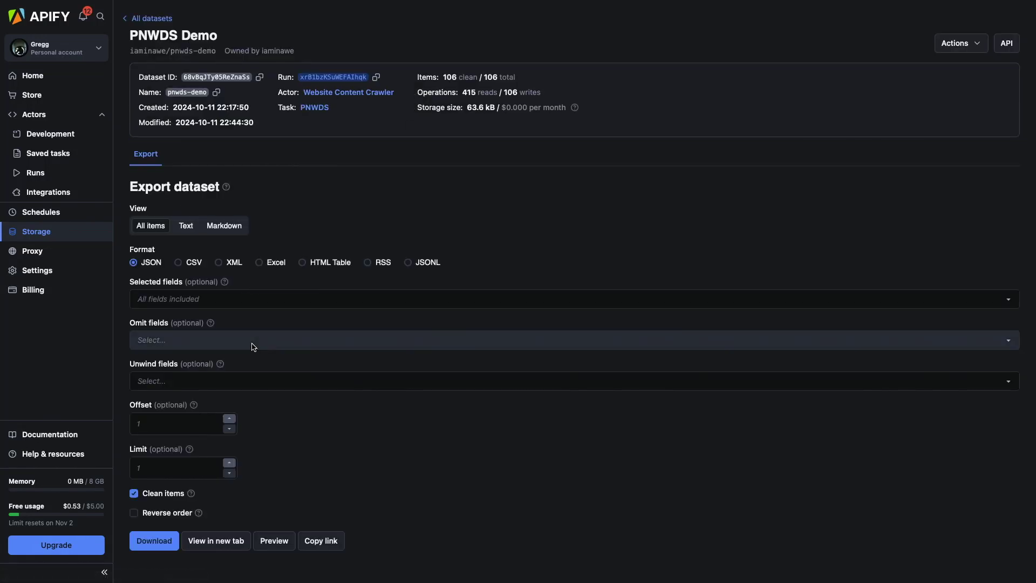
pyautogui.scroll(-1, 302, 348)
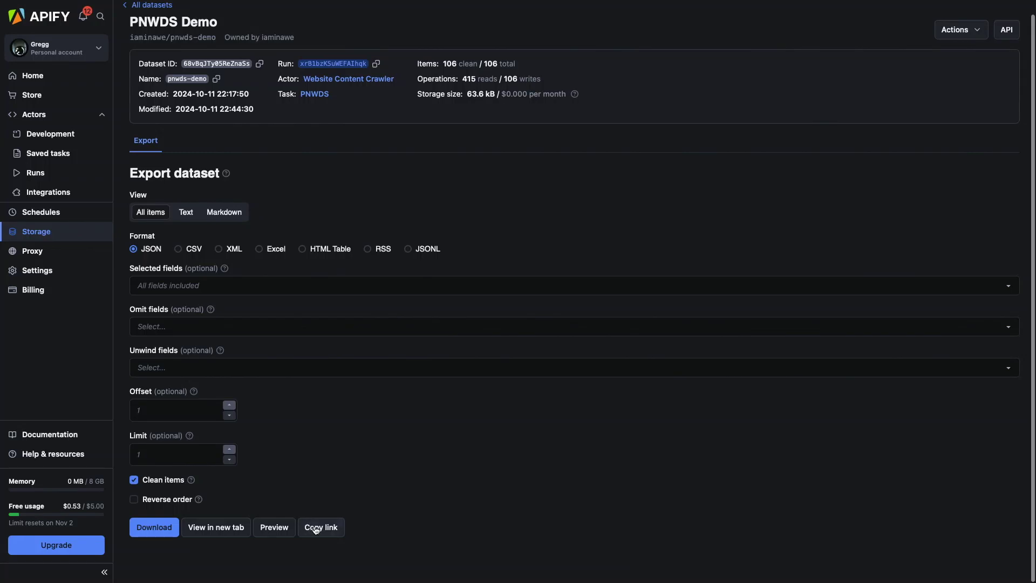
pyautogui.rightClick(231, 530)
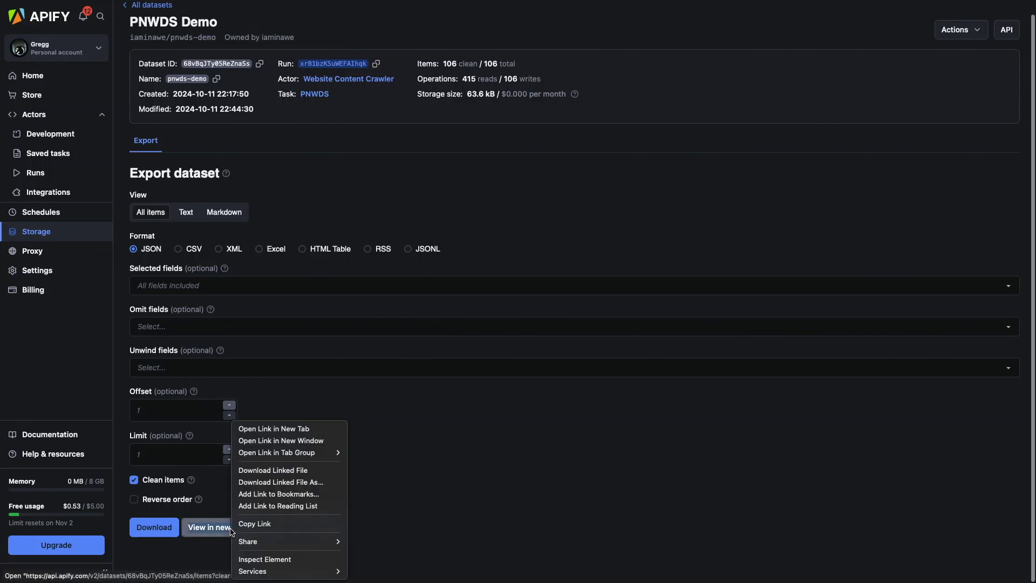
pyautogui.click(273, 429)
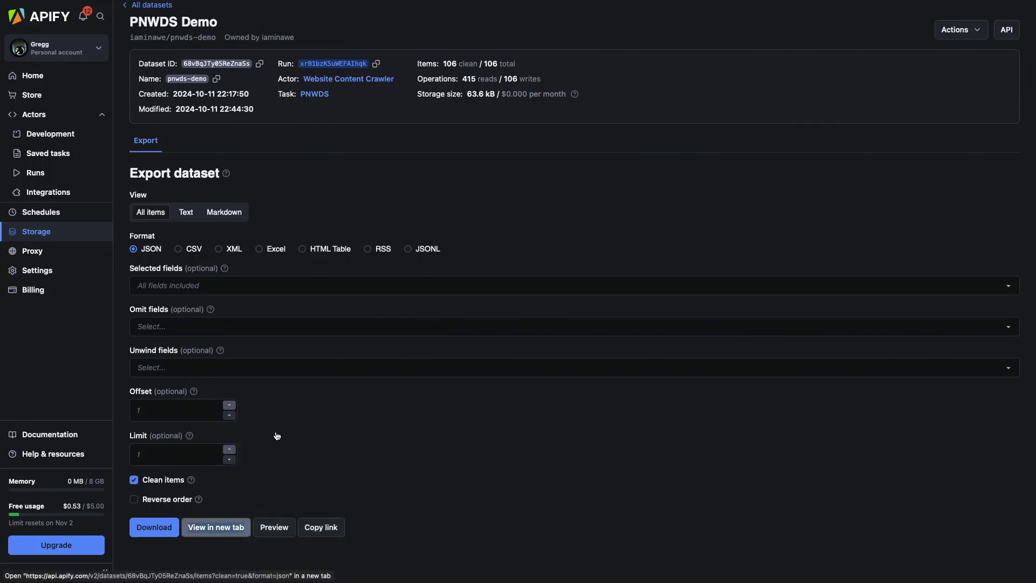
# - Look through the dataset's raw JSON, then close that tab to return to the export page
pyautogui.moveTo(560, 8)
pyautogui.click(345, 48)
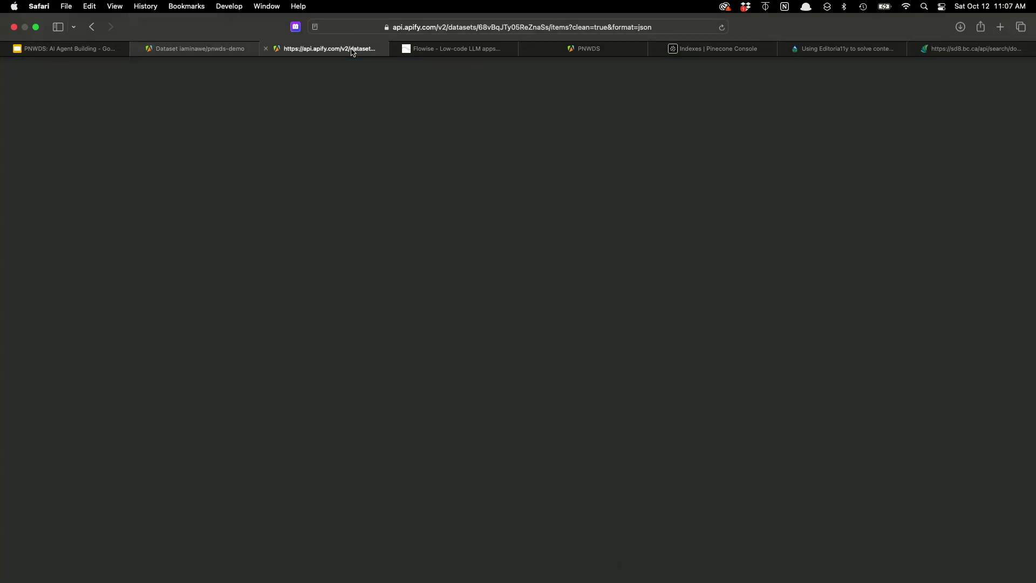
pyautogui.scroll(-6, 302, 213)
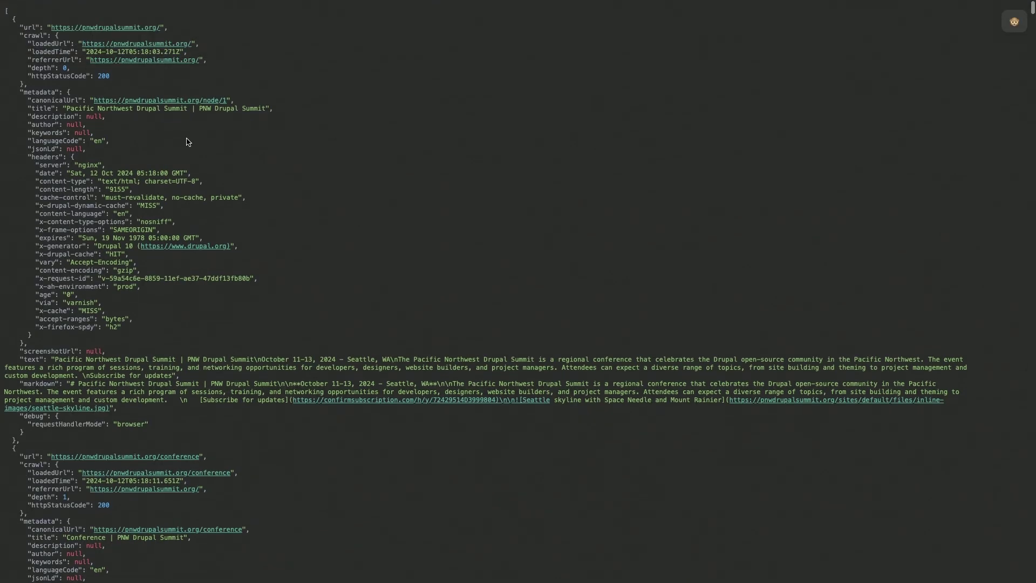
pyautogui.scroll(-8, 135, 414)
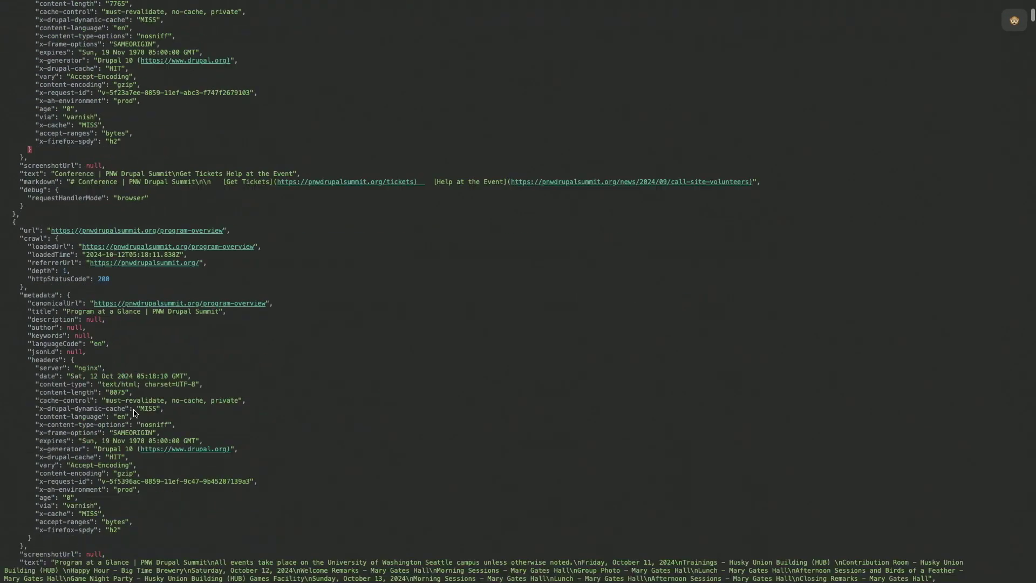
pyautogui.scroll(15, 134, 425)
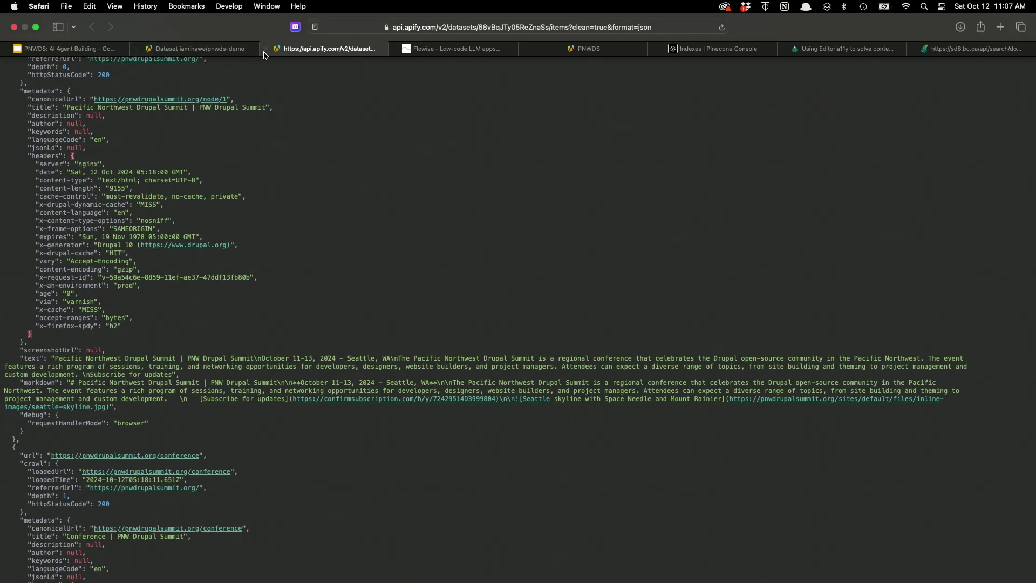
pyautogui.click(269, 50)
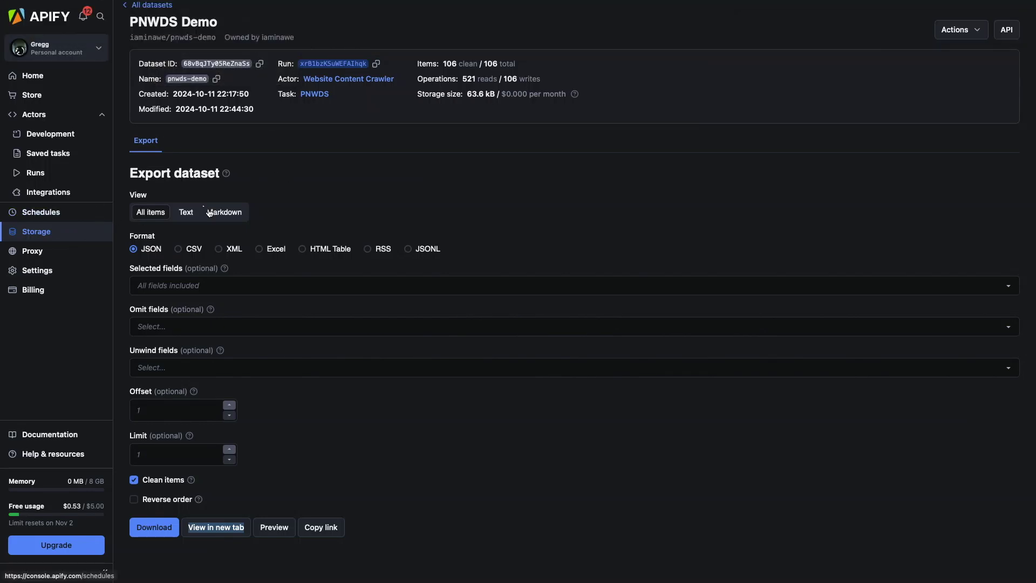
# - Open the Merge, Dedup & Transform Datasets task from Saved tasks and scroll its input
pyautogui.click(46, 120)
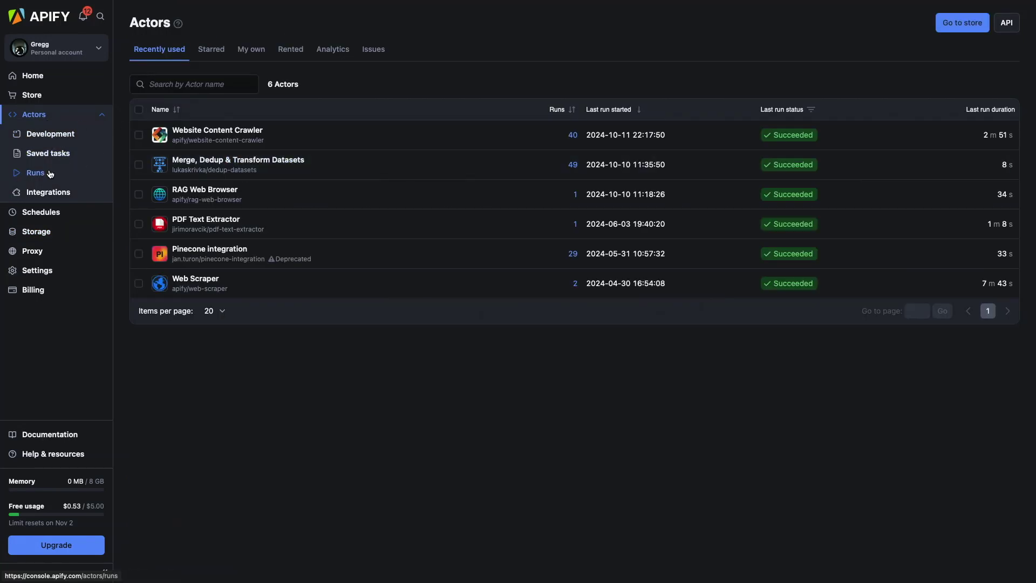
pyautogui.click(54, 155)
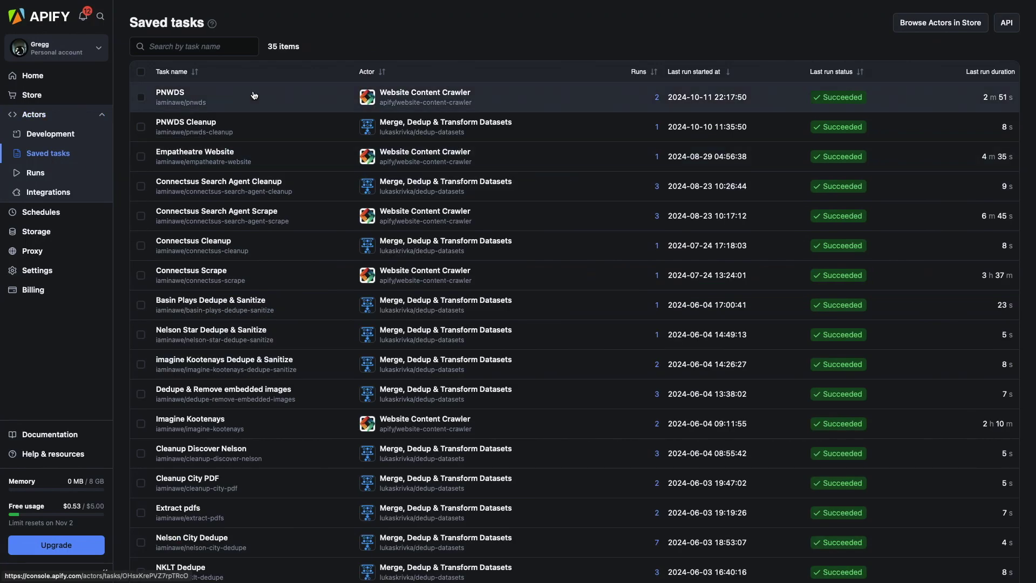
pyautogui.click(424, 124)
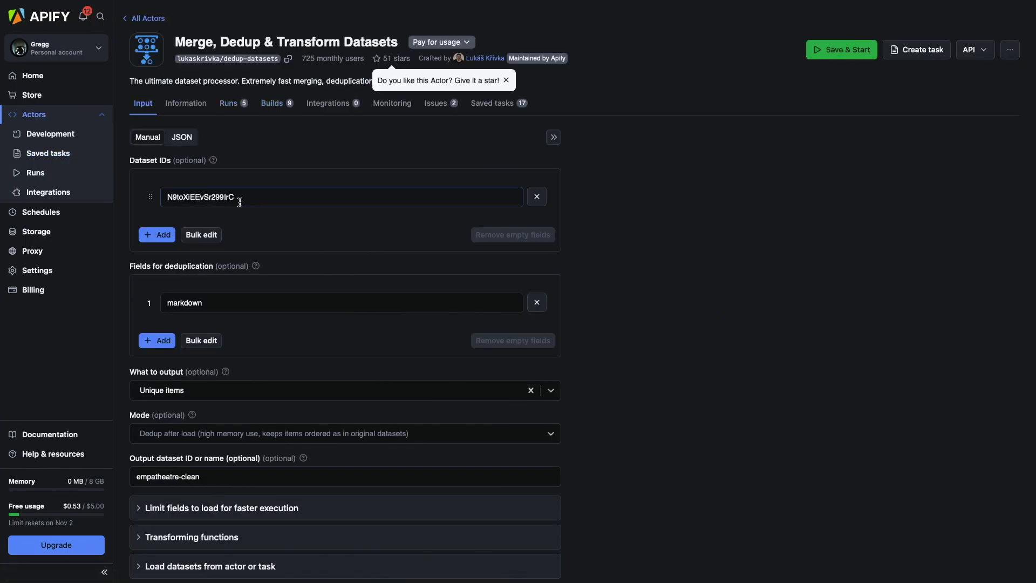
pyautogui.scroll(-2, 289, 224)
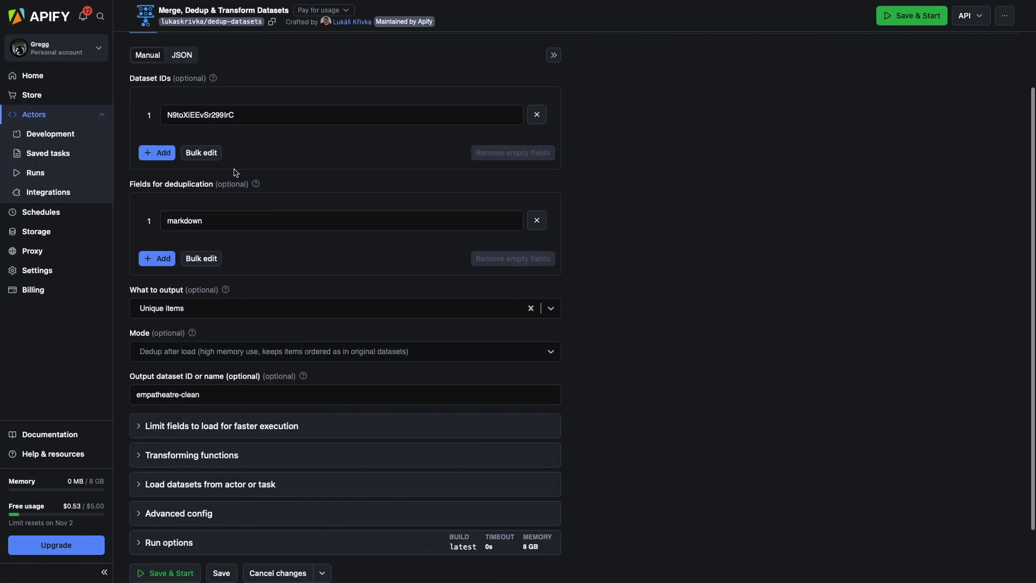
pyautogui.scroll(-1, 582, 297)
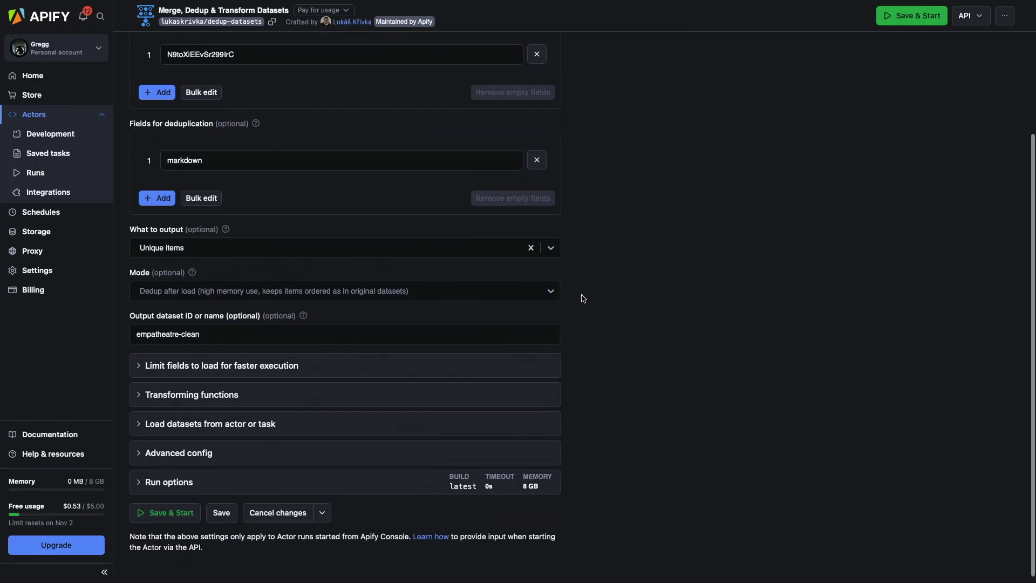
pyautogui.scroll(-1, 582, 298)
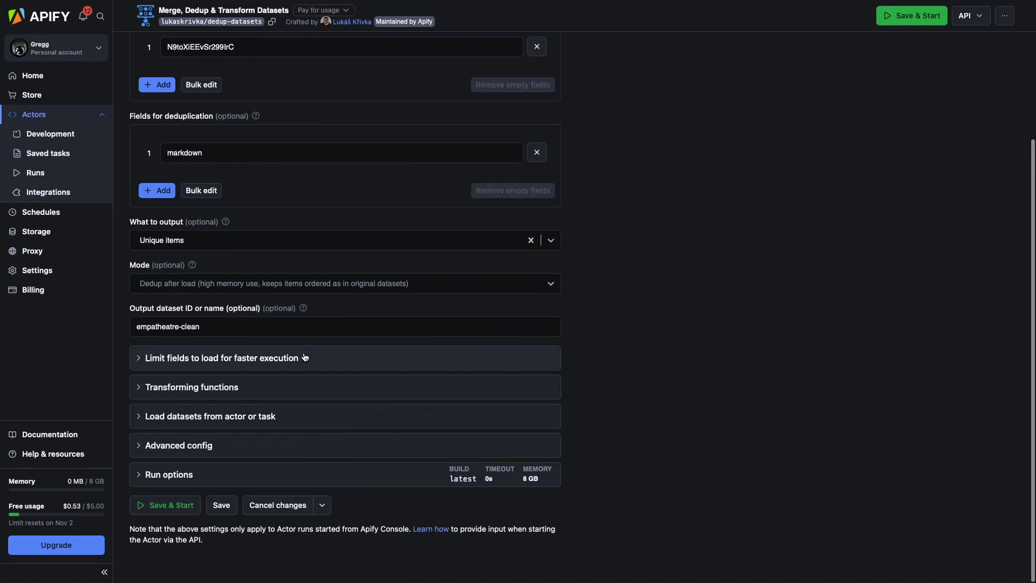
# - Expand Transforming functions, Run options, Advanced config and Load datasets sections, then return to Saved tasks
pyautogui.click(234, 387)
pyautogui.scroll(-3, 643, 375)
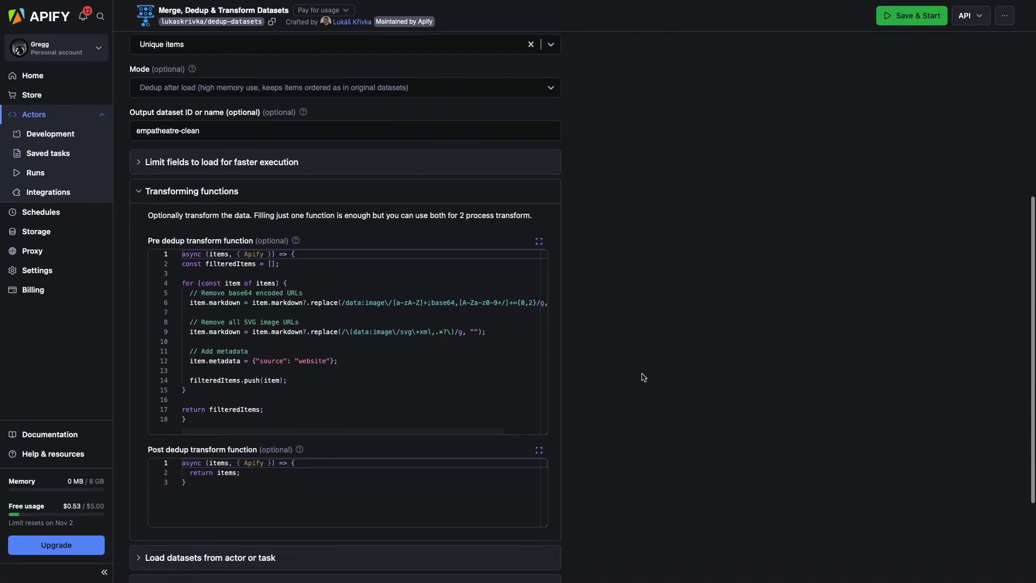
pyautogui.scroll(-1, 643, 376)
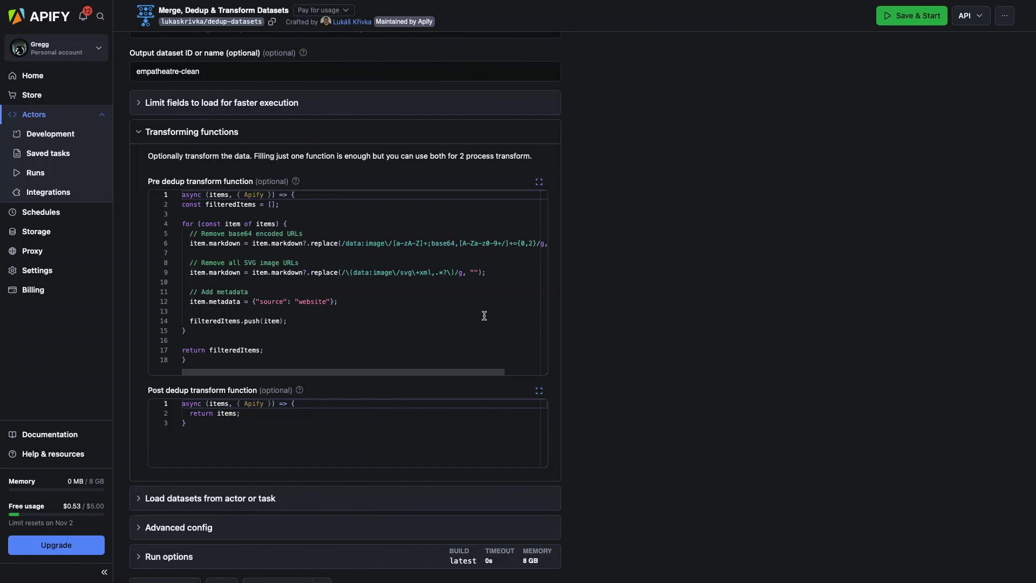
pyautogui.scroll(-3, 303, 431)
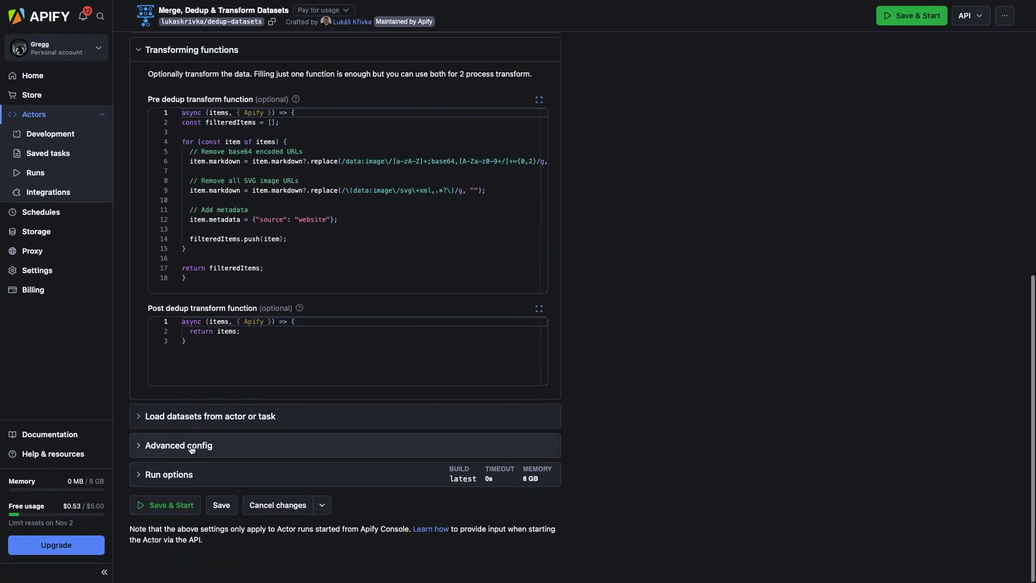
pyautogui.click(181, 473)
pyautogui.scroll(-3, 181, 474)
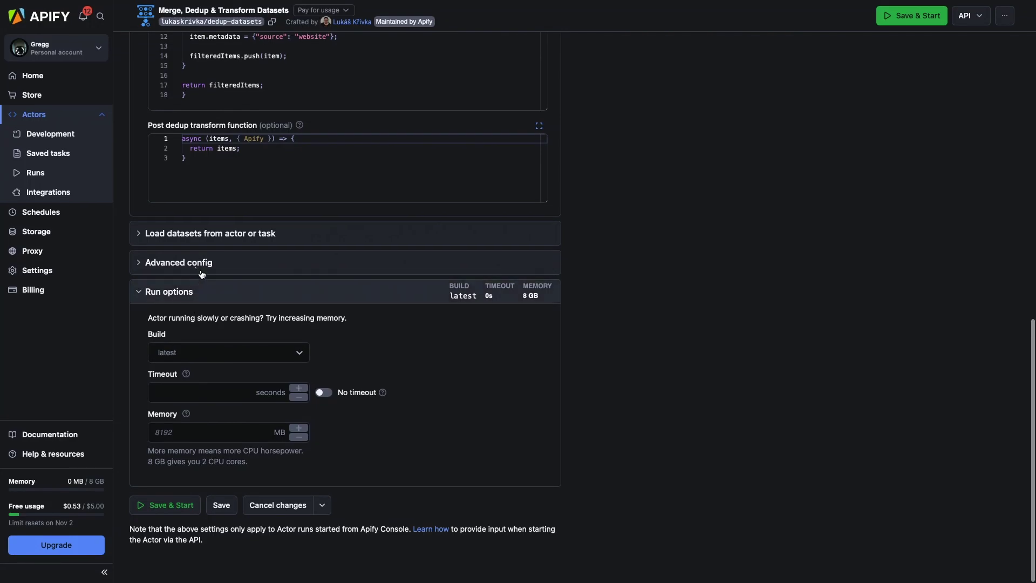
pyautogui.click(203, 264)
pyautogui.click(202, 233)
pyautogui.scroll(10, 202, 235)
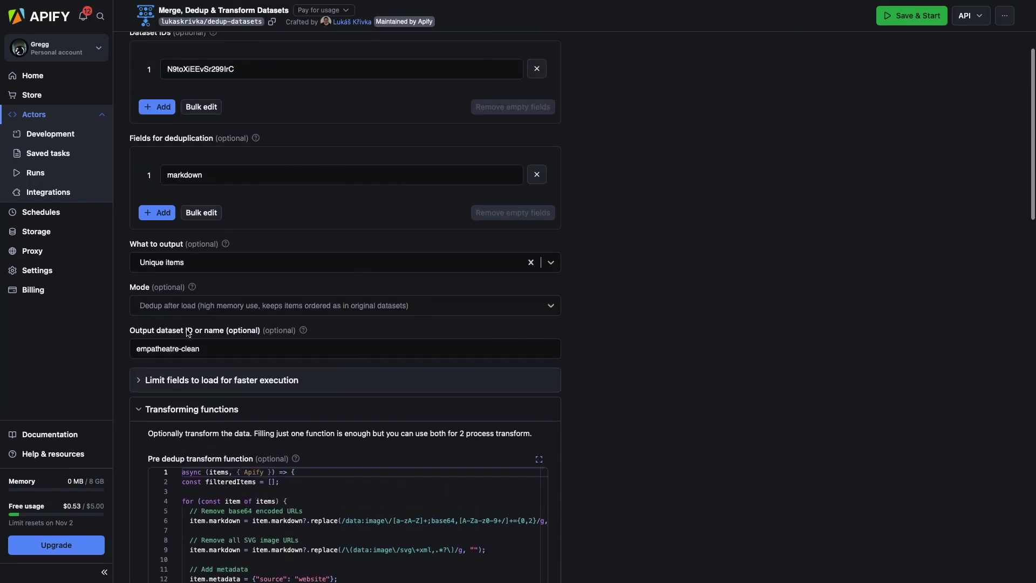
pyautogui.click(189, 342)
pyautogui.scroll(4, 199, 304)
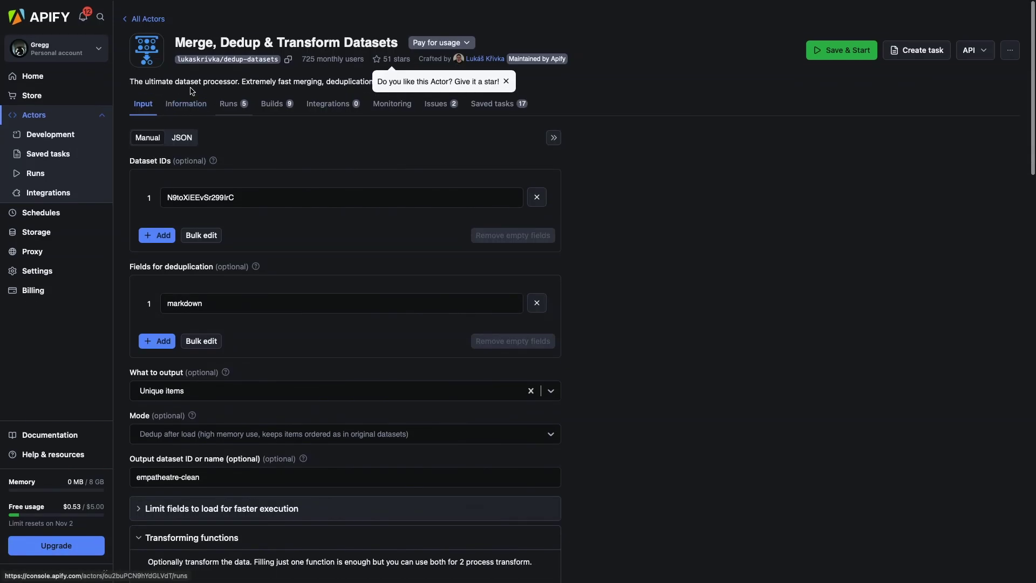
pyautogui.click(55, 156)
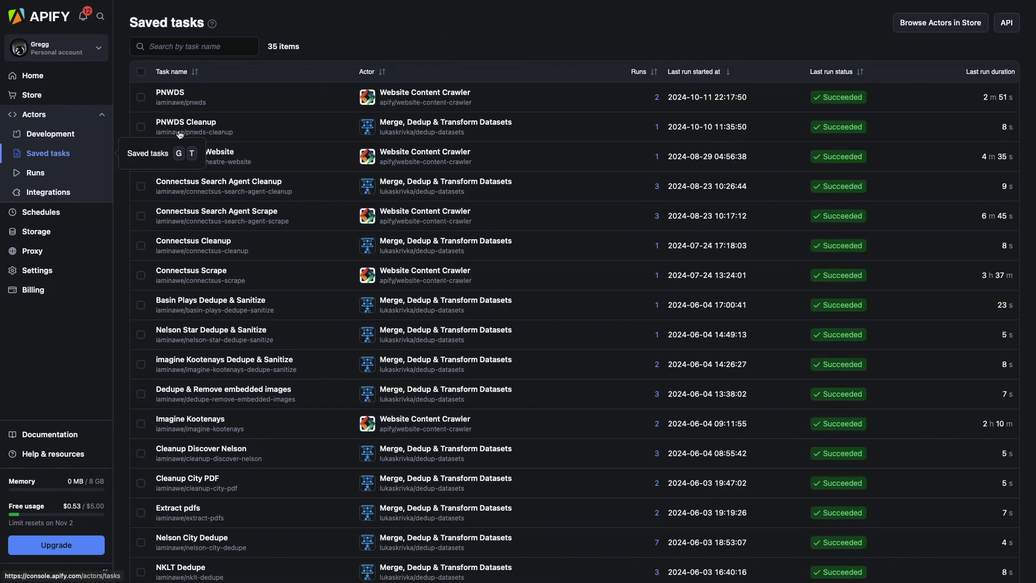
# - Read the PNWDS Cleanup task's successful run log with 105 unique items, then open Storage
pyautogui.click(35, 173)
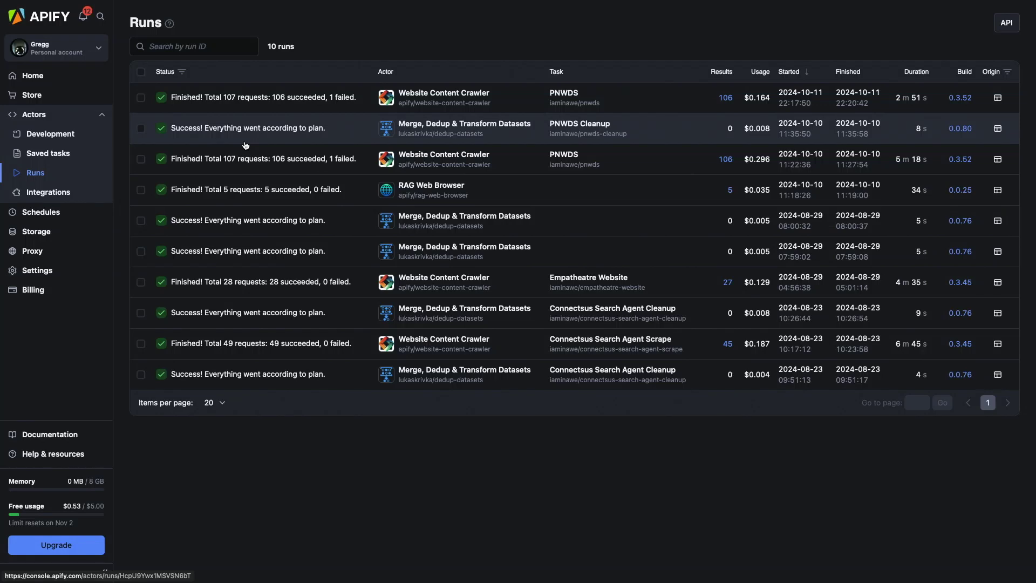
pyautogui.click(585, 127)
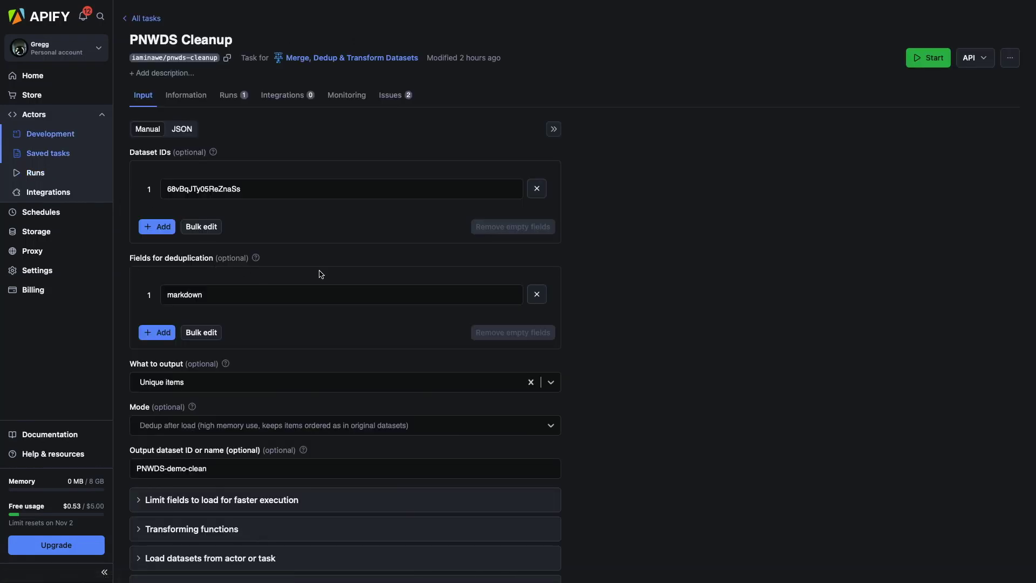
pyautogui.click(229, 95)
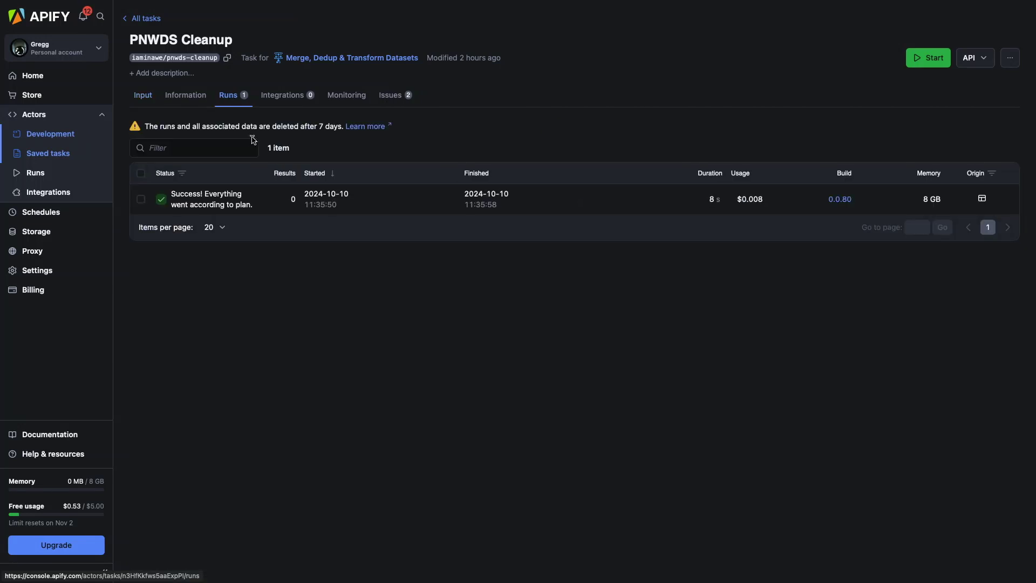
pyautogui.click(211, 196)
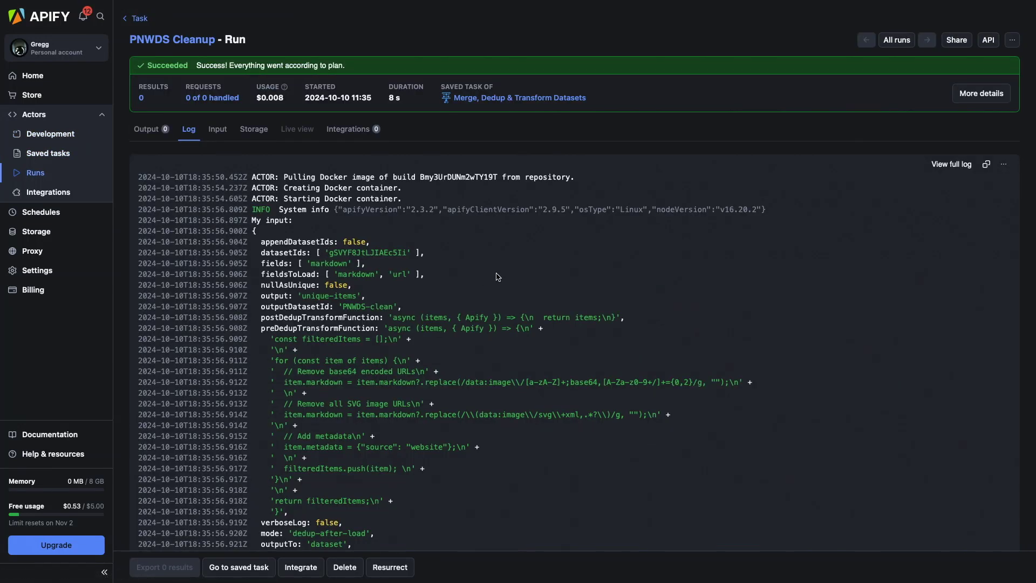
pyautogui.scroll(-2, 497, 276)
pyautogui.scroll(-4, 497, 277)
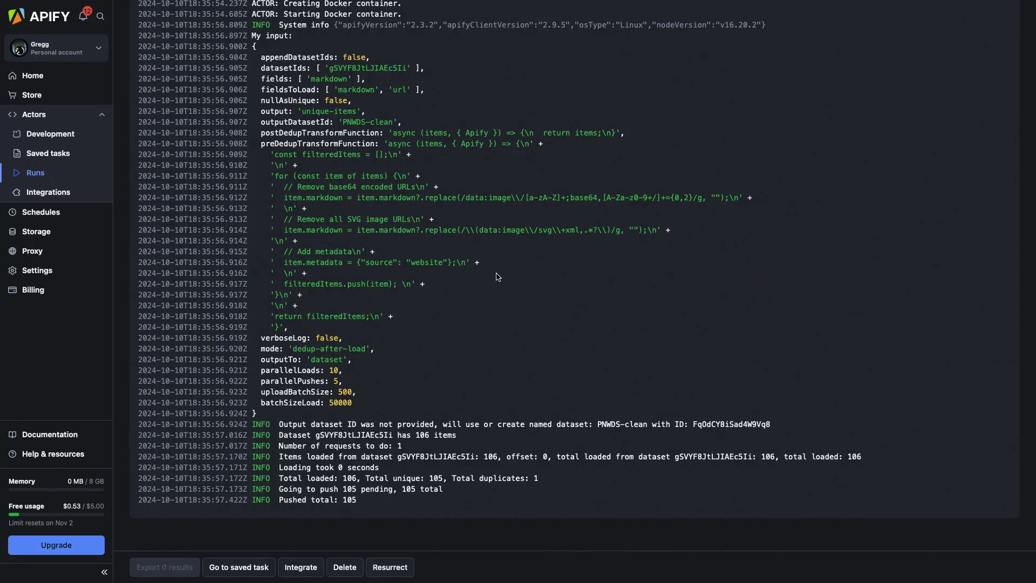
pyautogui.scroll(4, 498, 277)
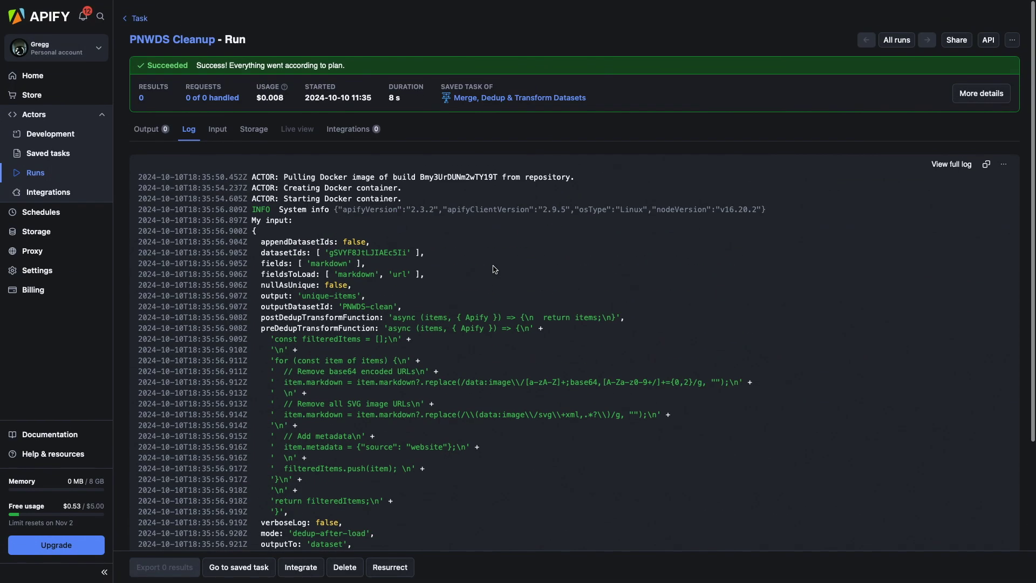
pyautogui.click(33, 231)
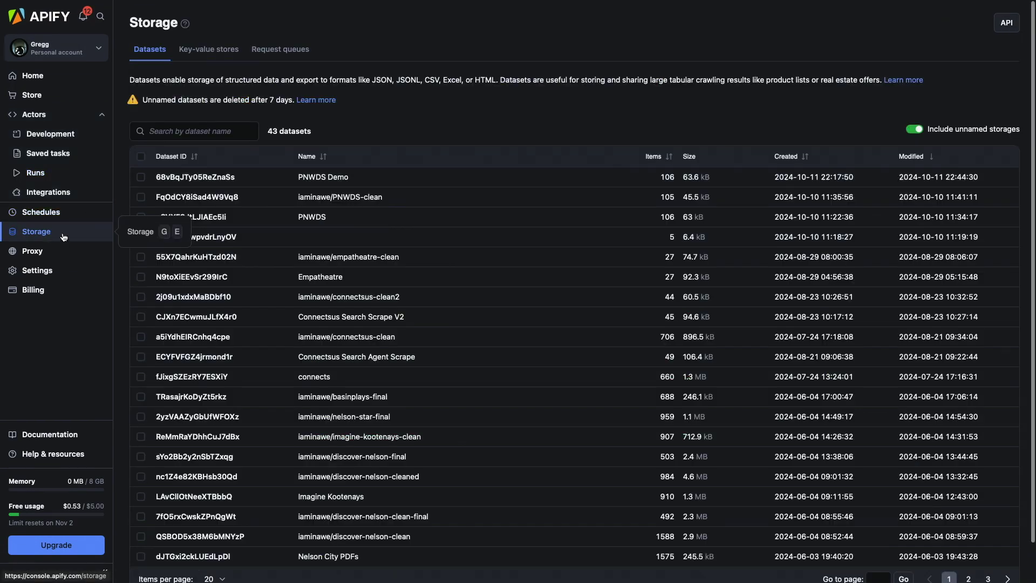
# - Open the PNWDS-clean dataset and view its 105 items as JSON in a new tab
pyautogui.click(331, 178)
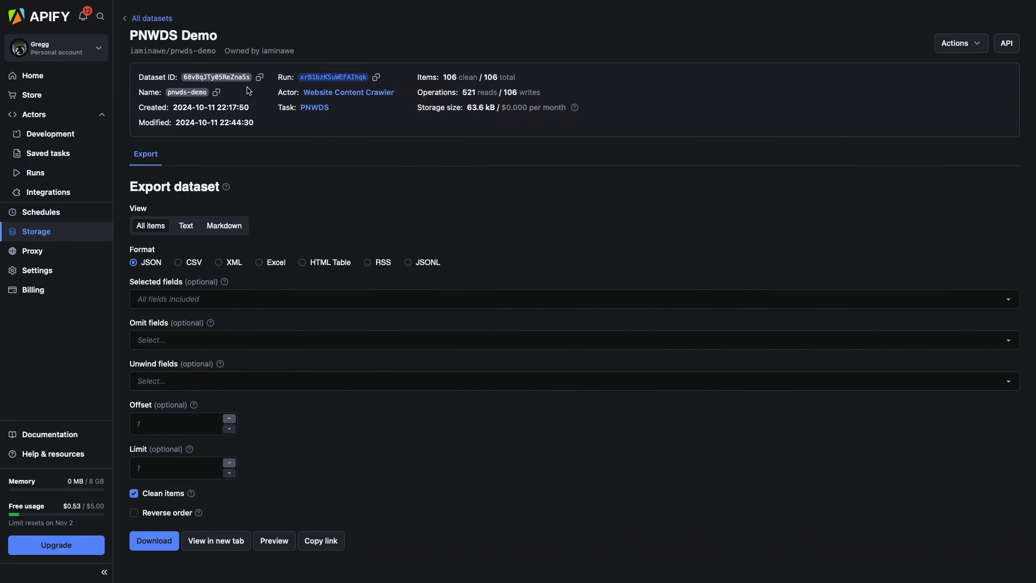
pyautogui.click(146, 20)
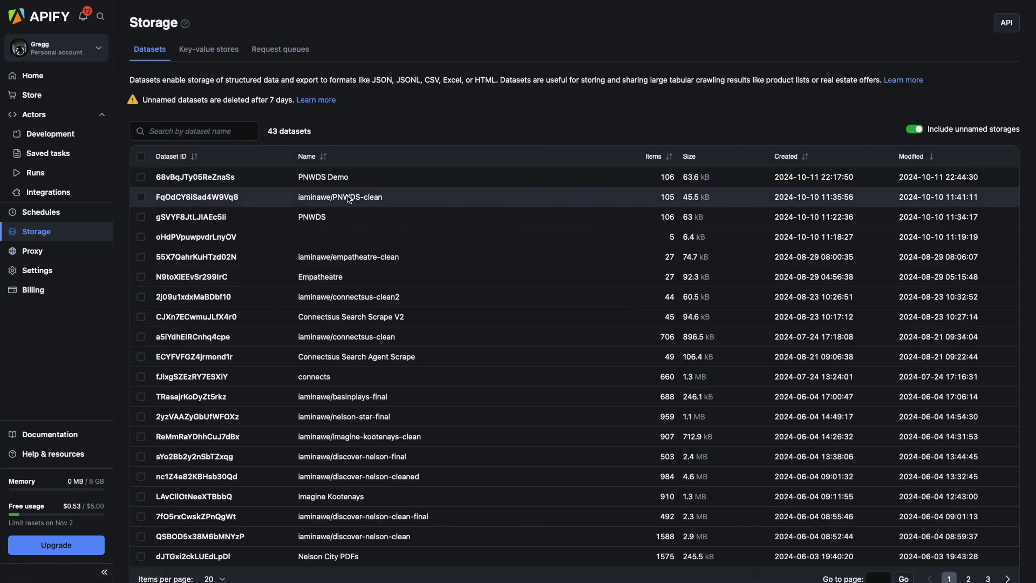
pyautogui.click(402, 197)
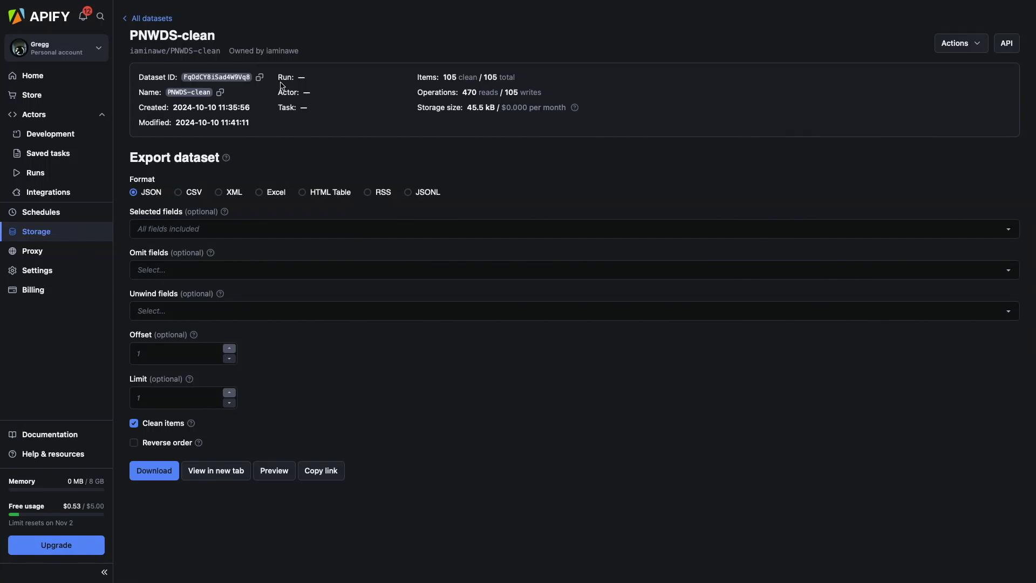
pyautogui.click(235, 475)
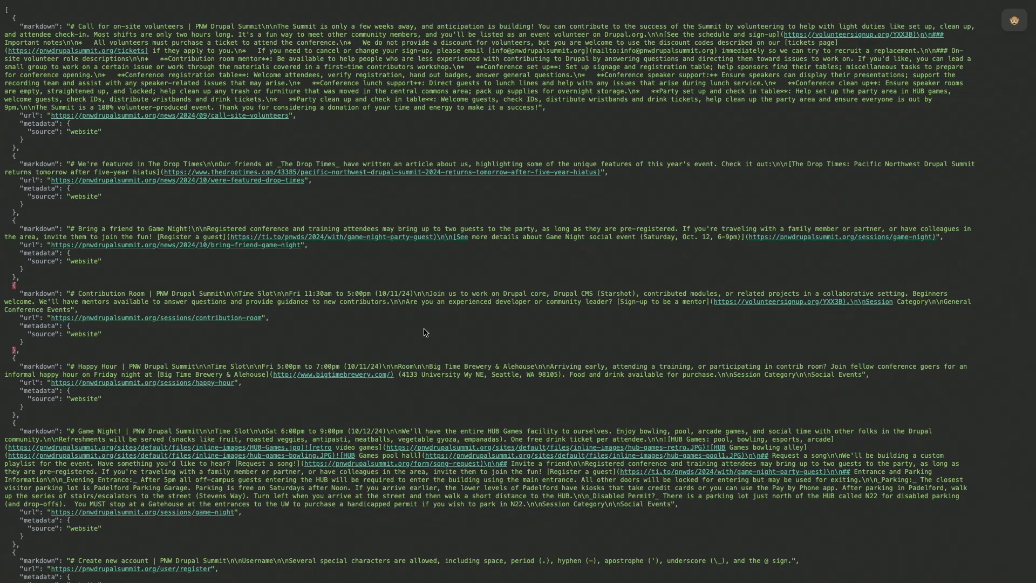
# - Scroll through the PNWDS-clean JSON entries and copy its items URL from the address bar
pyautogui.scroll(-1, 426, 333)
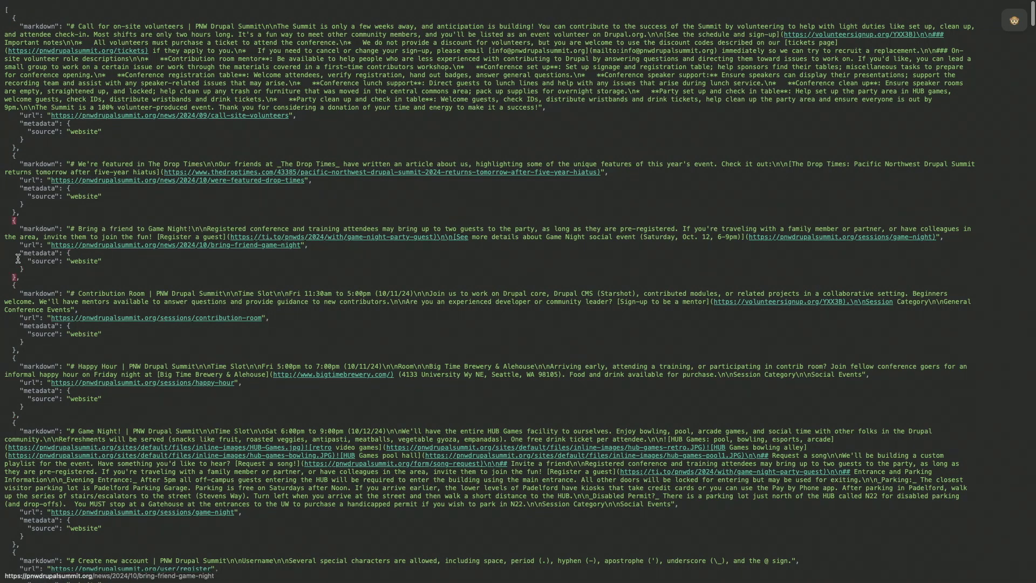
pyautogui.scroll(2, 162, 178)
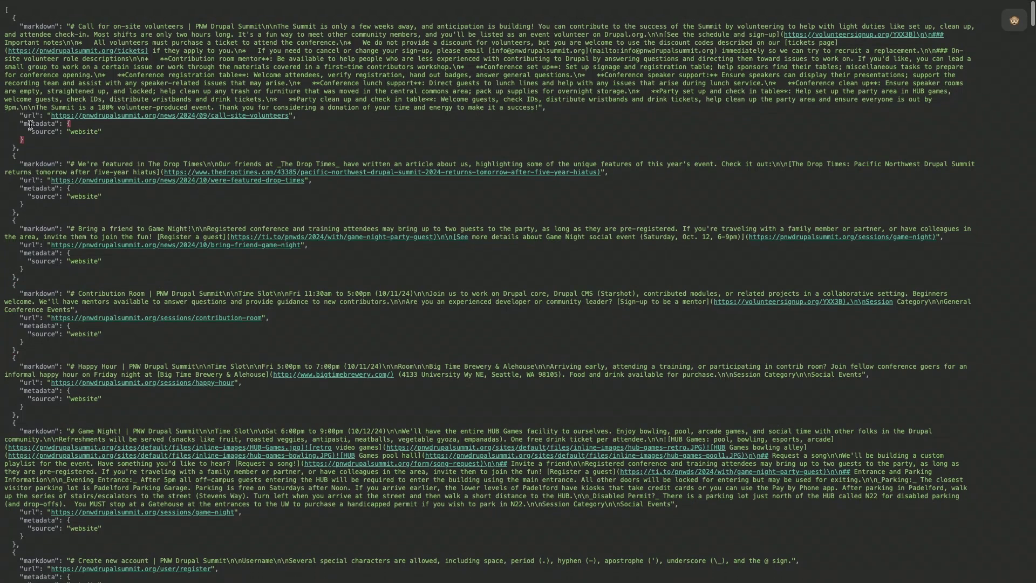
pyautogui.moveTo(272, 3)
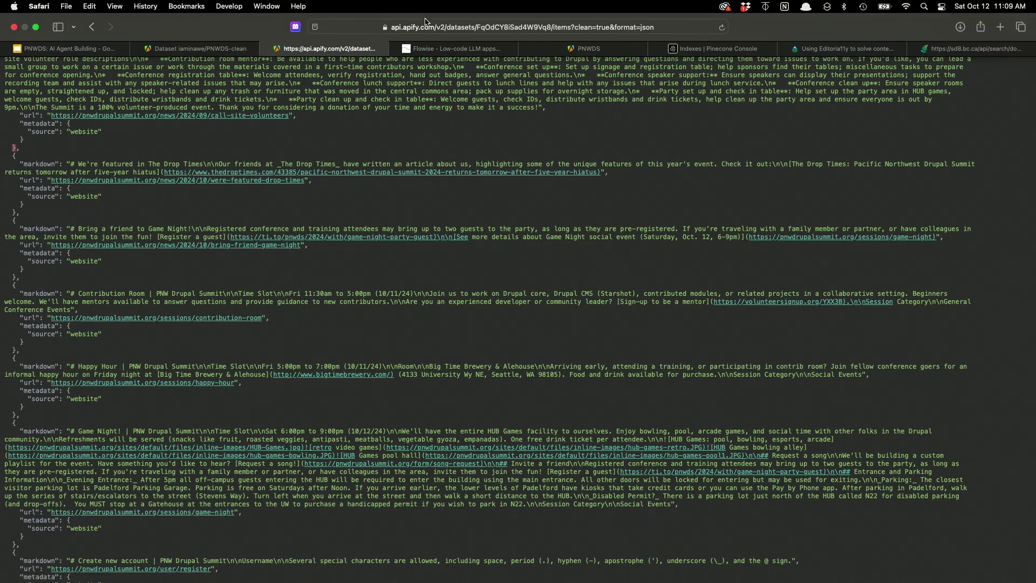
pyautogui.click(443, 27)
pyautogui.rightClick(444, 27)
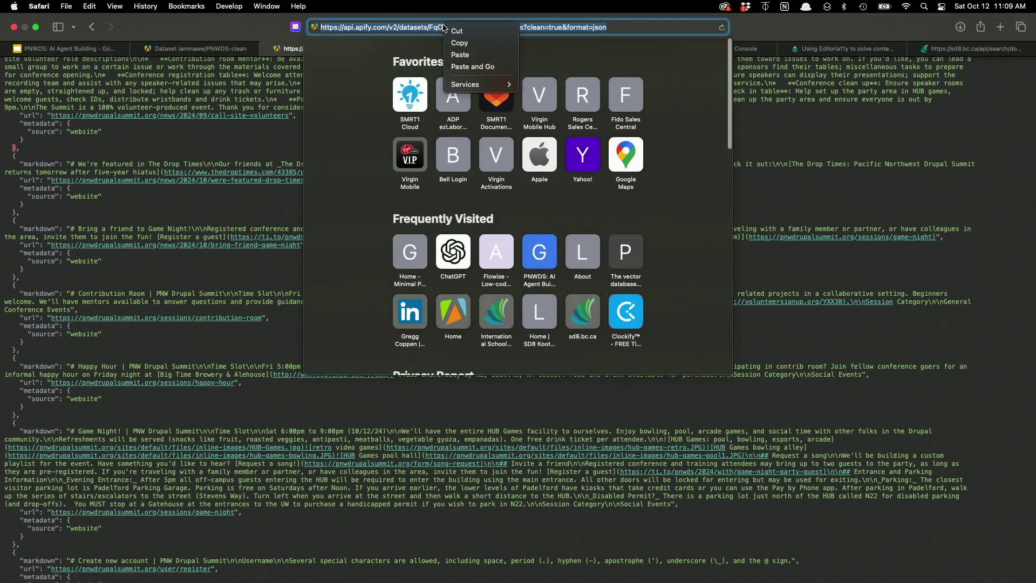
pyautogui.click(467, 43)
# - In the PNWDS Demo chatflow, pick gpt-4o (latest) as the ChatOpenAI node's Model Name
pyautogui.press('Escape')
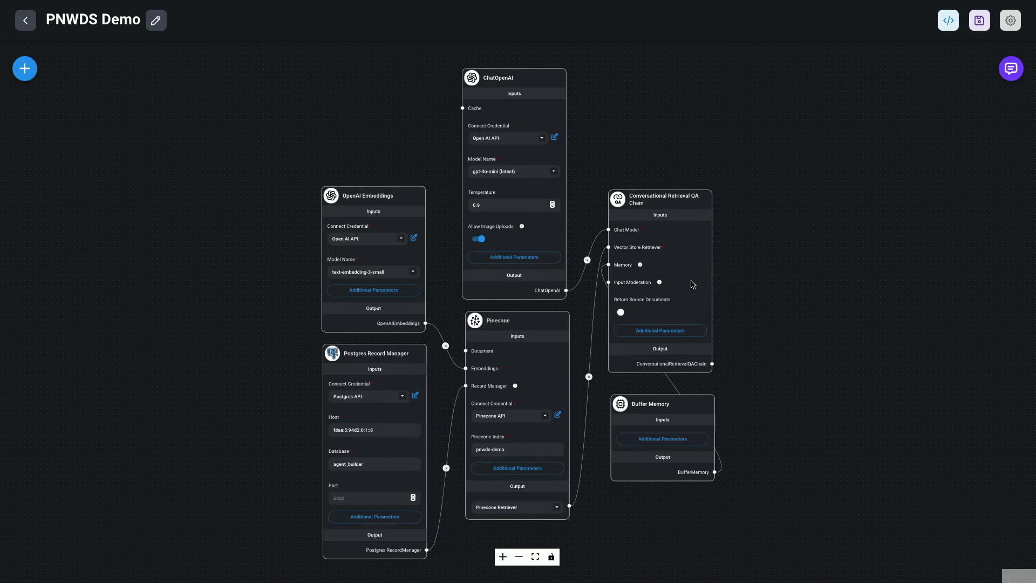
pyautogui.click(25, 70)
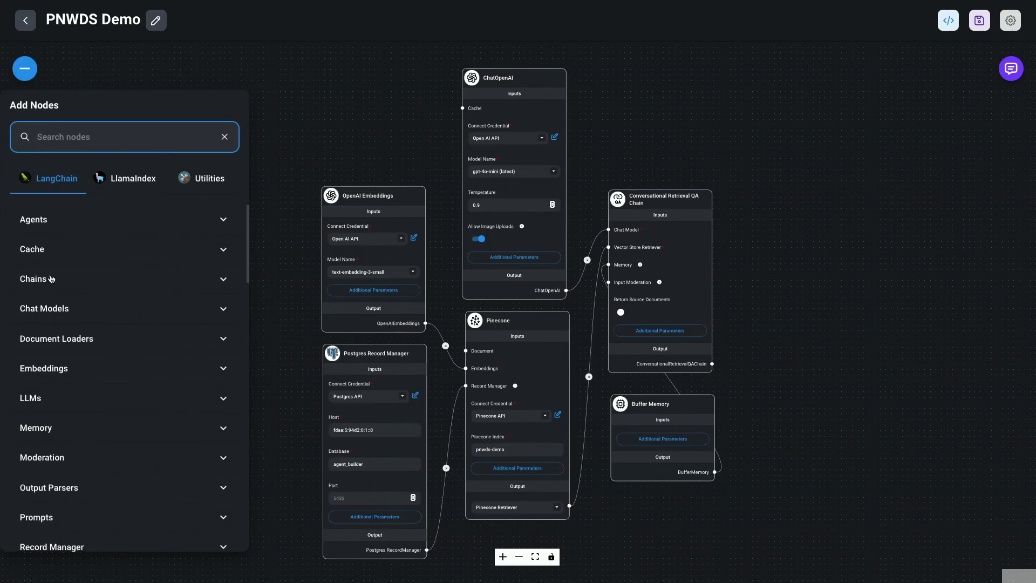
pyautogui.click(324, 122)
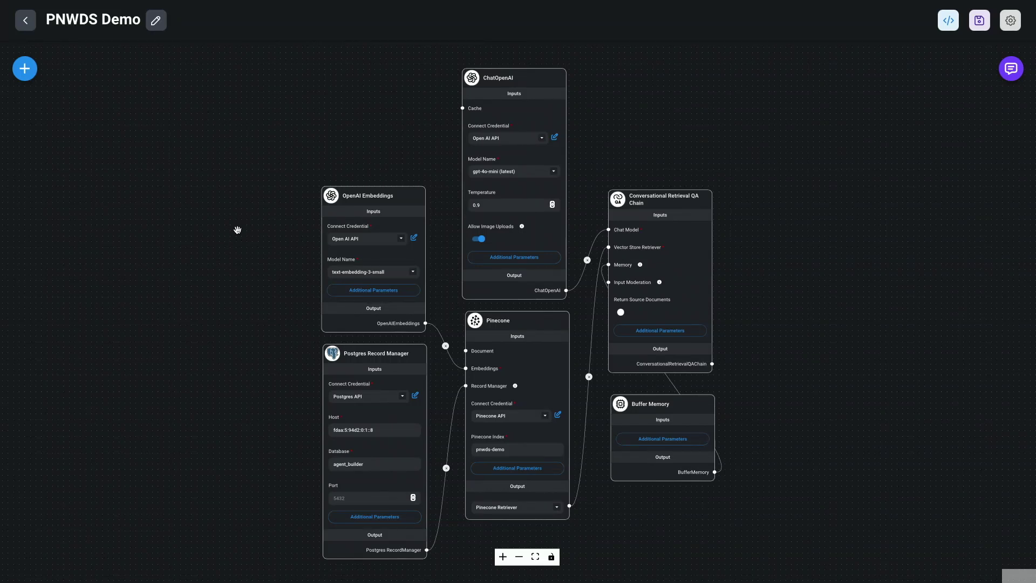
pyautogui.moveTo(543, 237)
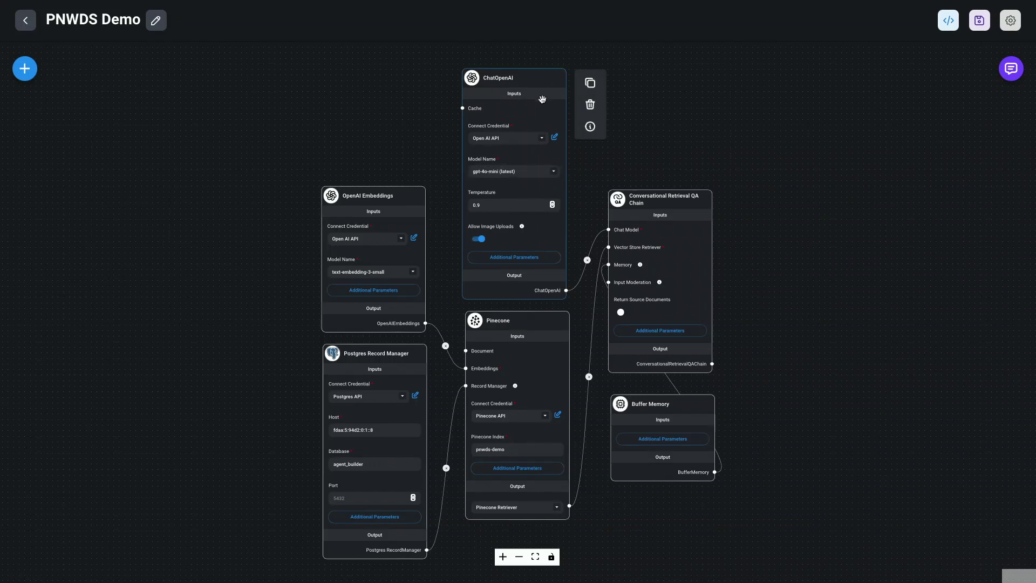
pyautogui.click(553, 172)
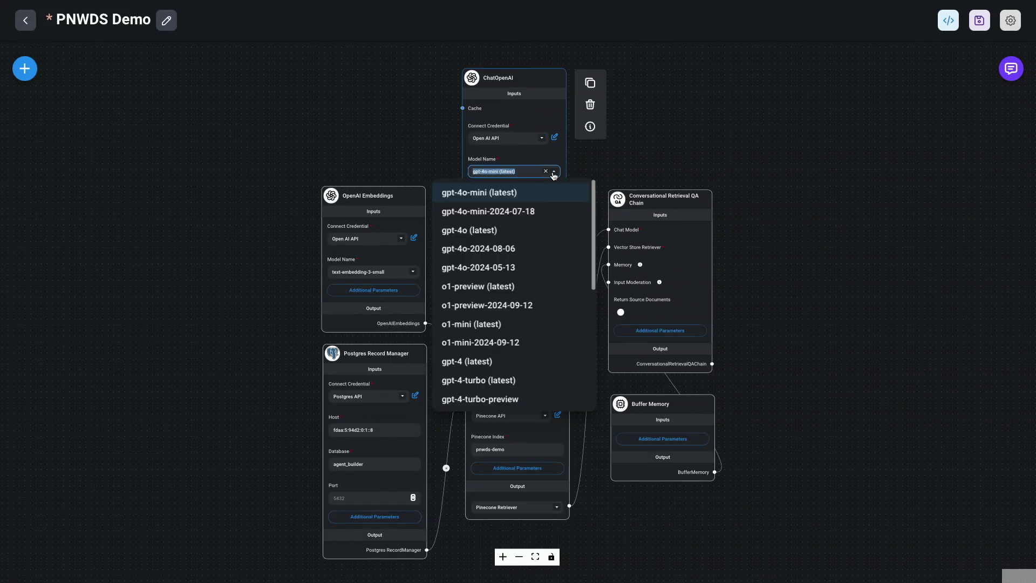
pyautogui.click(493, 231)
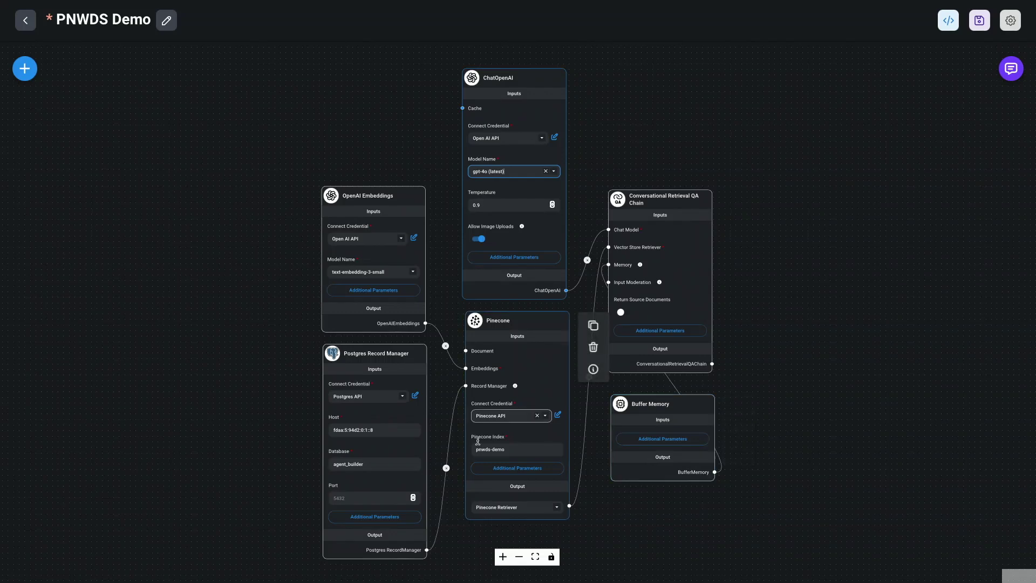
pyautogui.moveTo(516, 387)
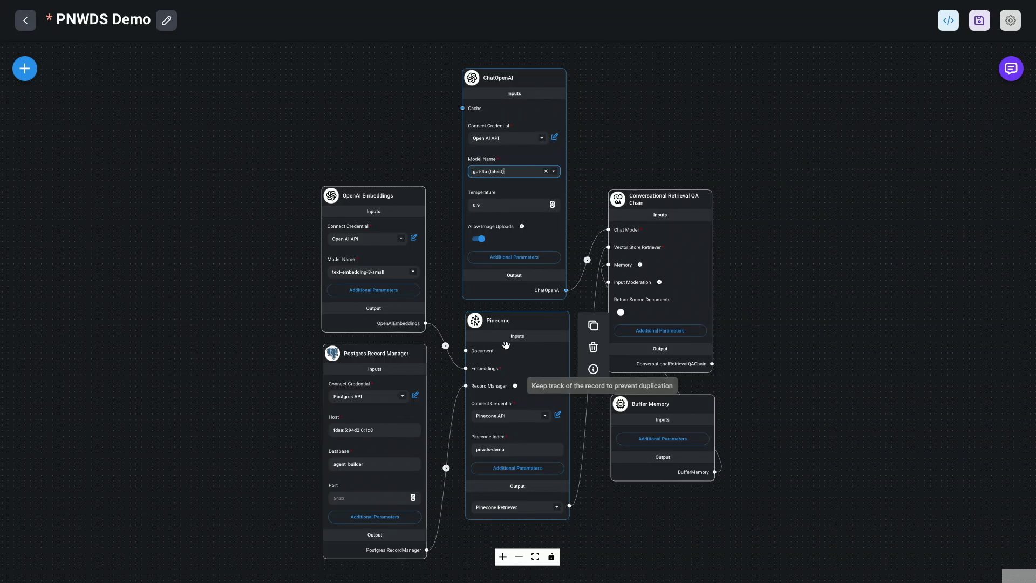
pyautogui.moveTo(329, 261)
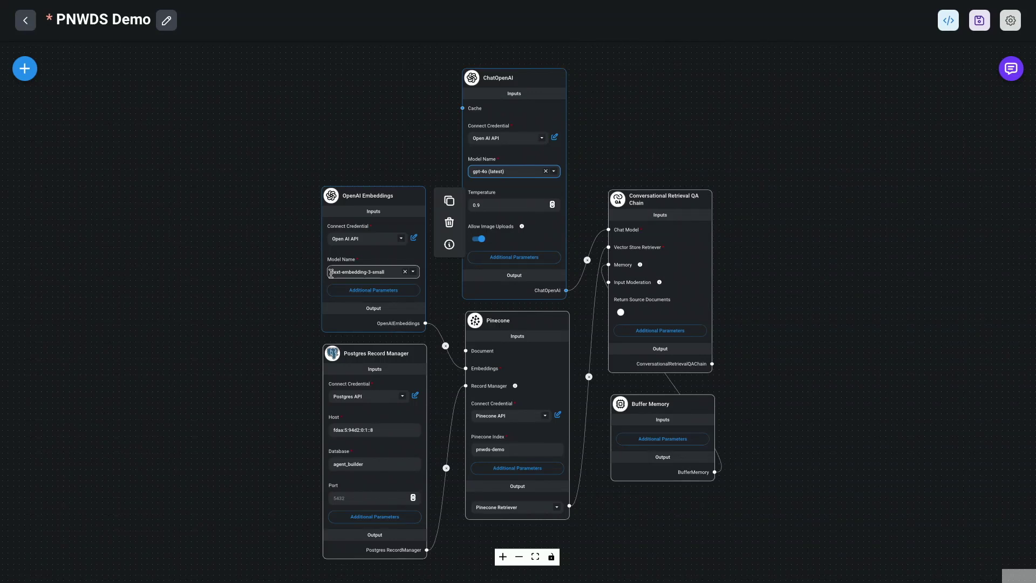
pyautogui.click(383, 370)
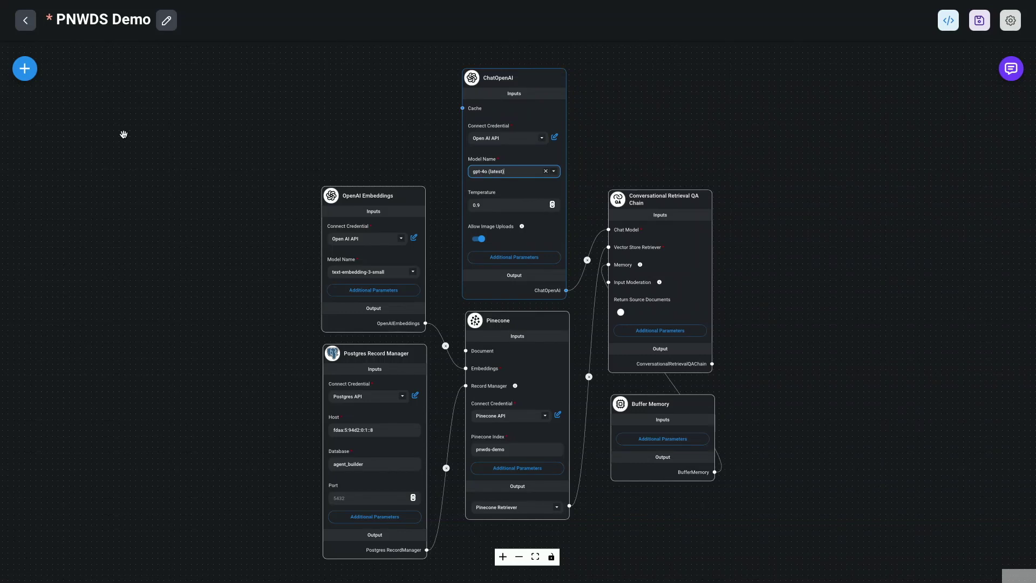
# - Search the node panel for 'data', then leave the chatflow editor and discard unsaved changes
pyautogui.click(30, 78)
pyautogui.click(33, 79)
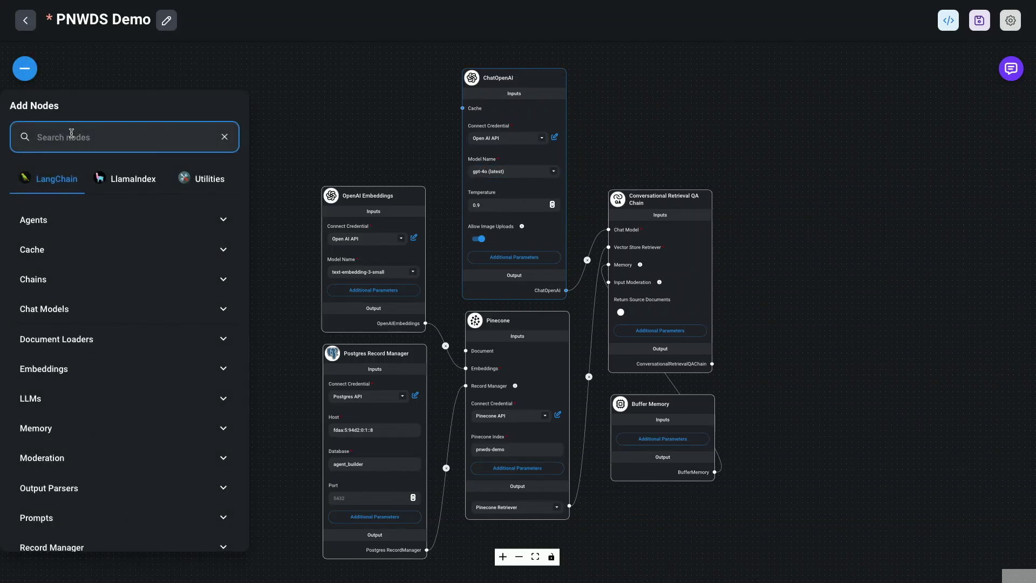
pyautogui.write('data')
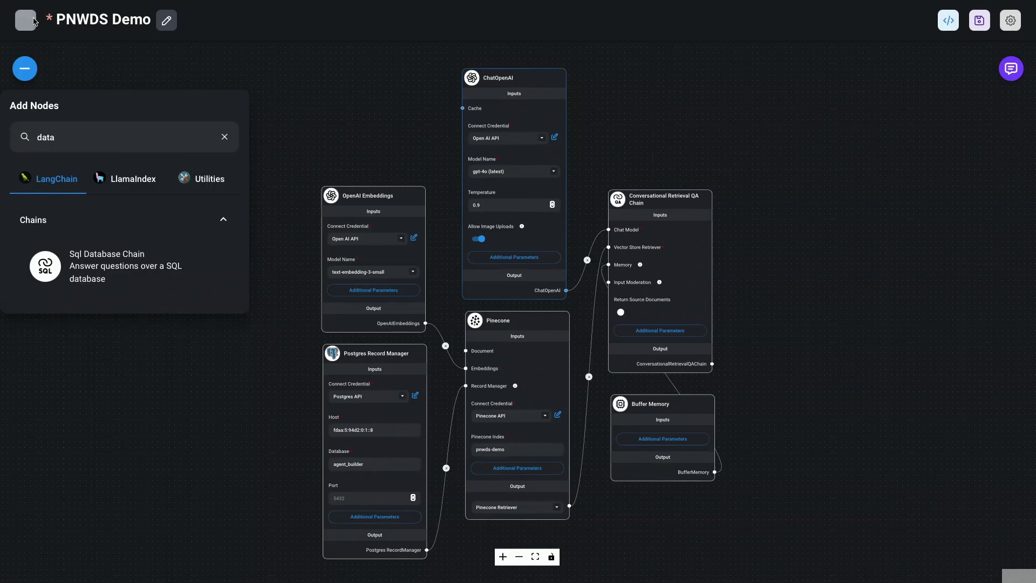
pyautogui.click(33, 22)
pyautogui.click(619, 311)
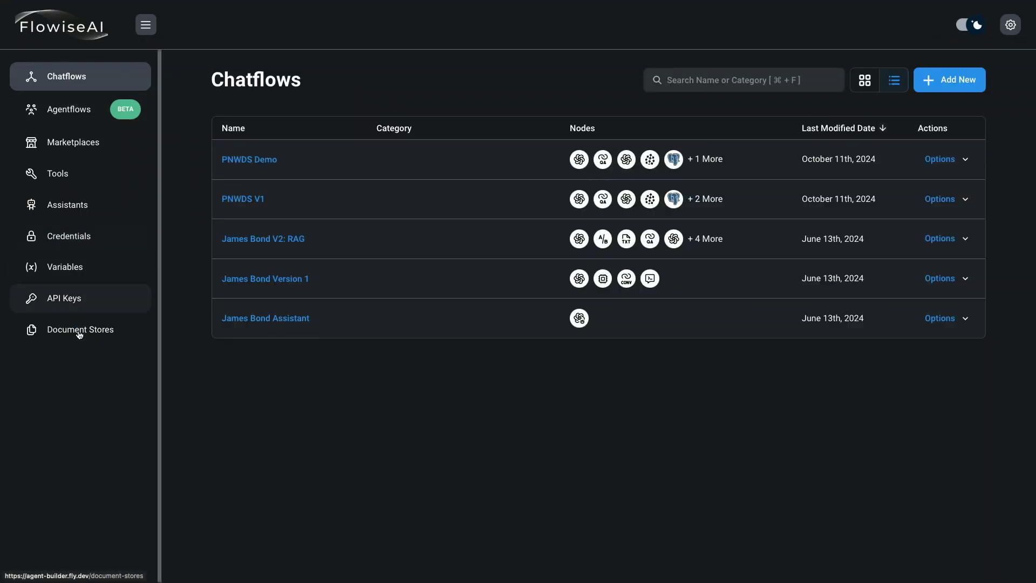
# - Add a document store named 'PNWDS Demo' on the Document Stores page and open its card
pyautogui.click(79, 331)
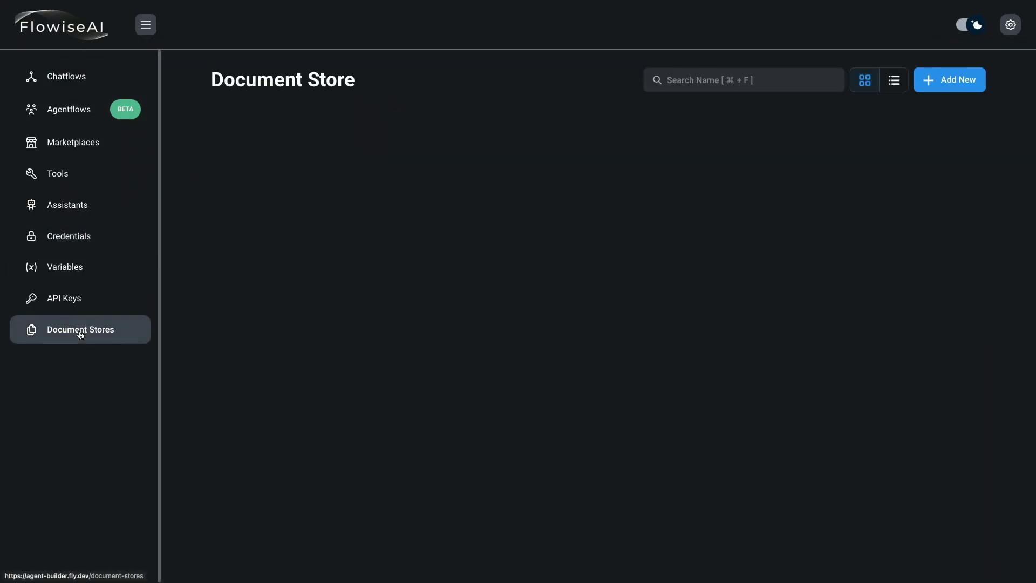
pyautogui.click(960, 87)
pyautogui.click(529, 223)
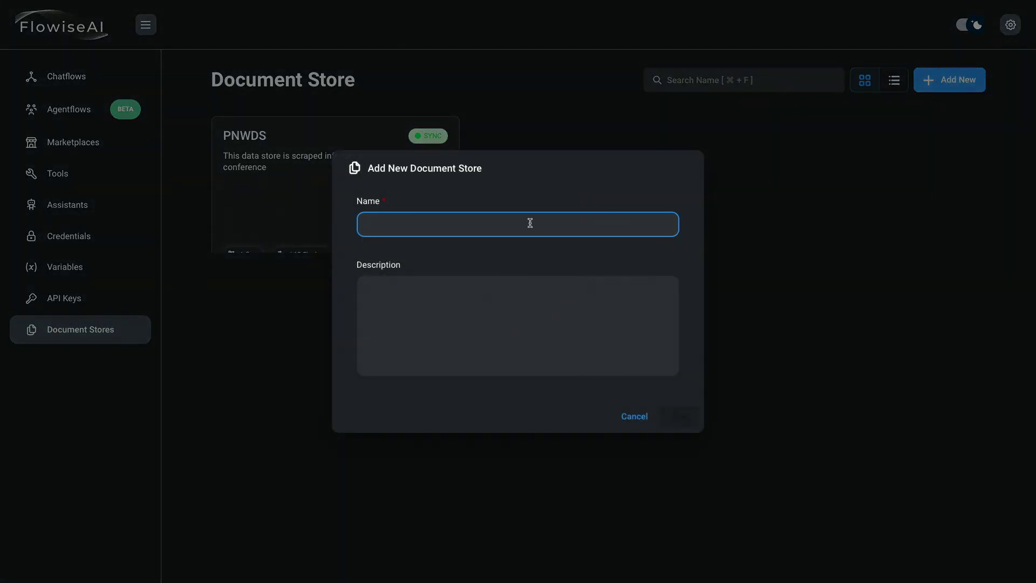
pyautogui.write('PNWD')
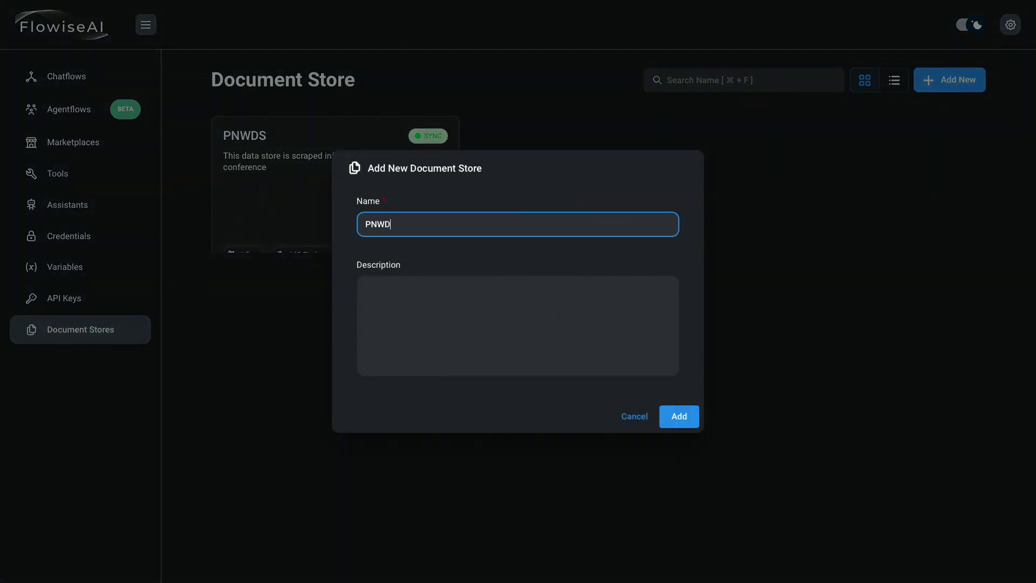
pyautogui.write('S Demo')
pyautogui.click(677, 415)
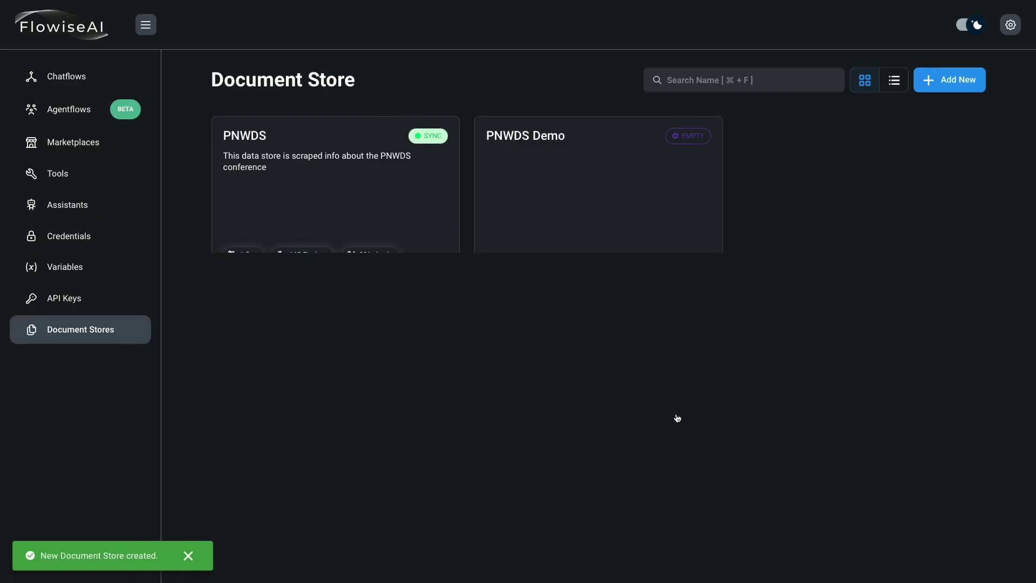
pyautogui.click(683, 199)
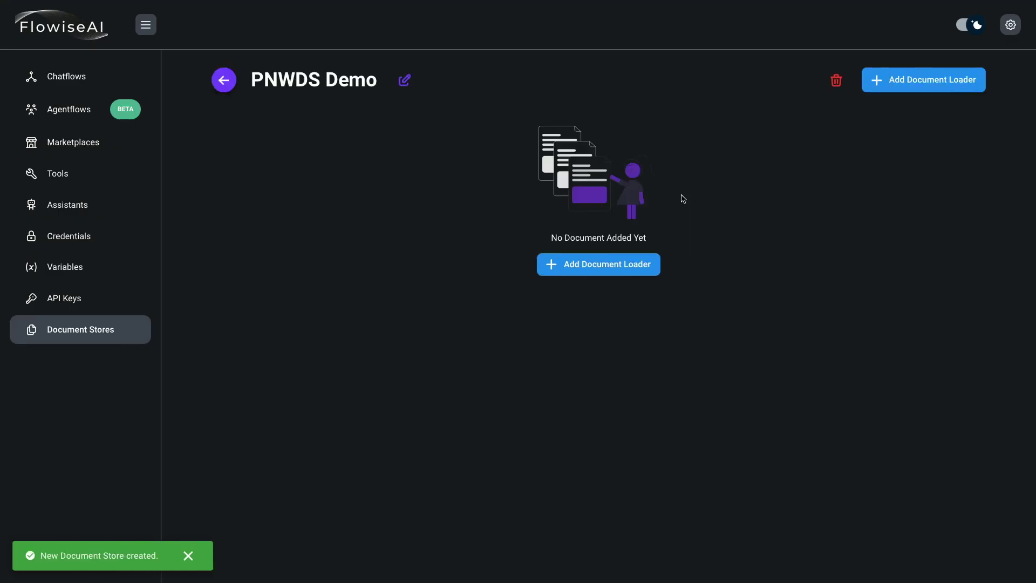
# - Browse the document loader list and choose API Loader for the PNWDS Demo store
pyautogui.click(610, 265)
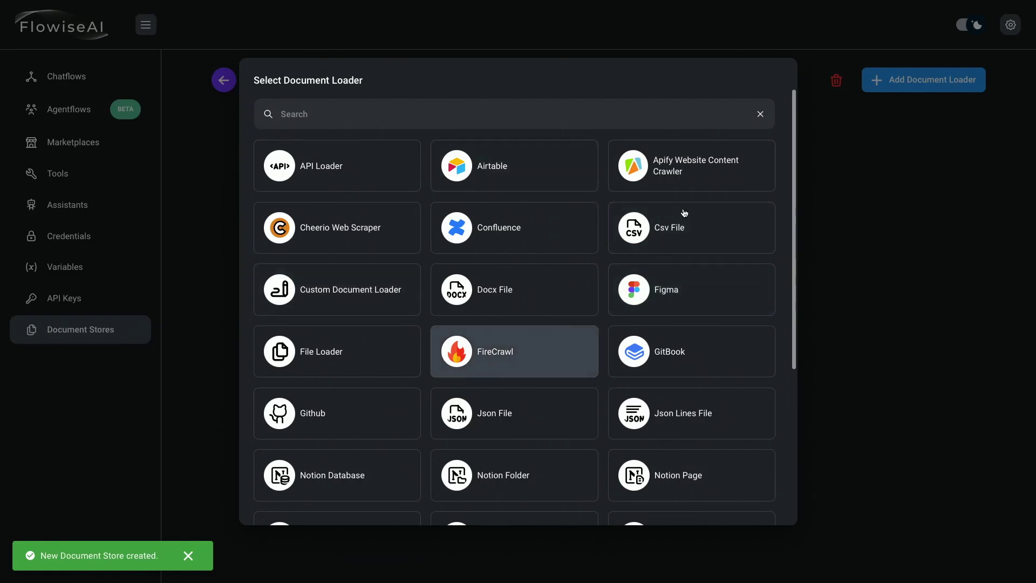
pyautogui.scroll(-4, 486, 398)
pyautogui.scroll(4, 507, 397)
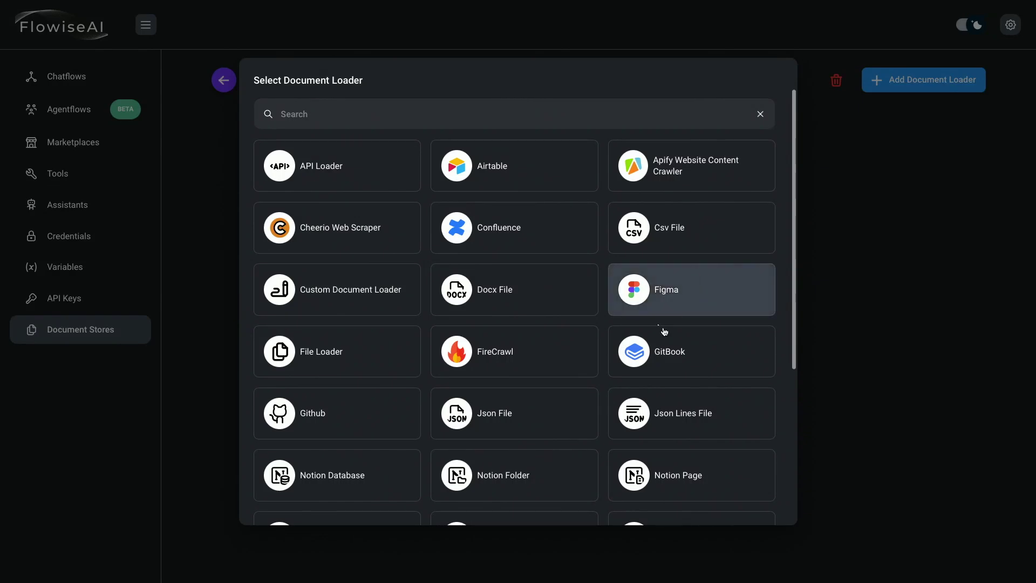
pyautogui.scroll(-4, 574, 378)
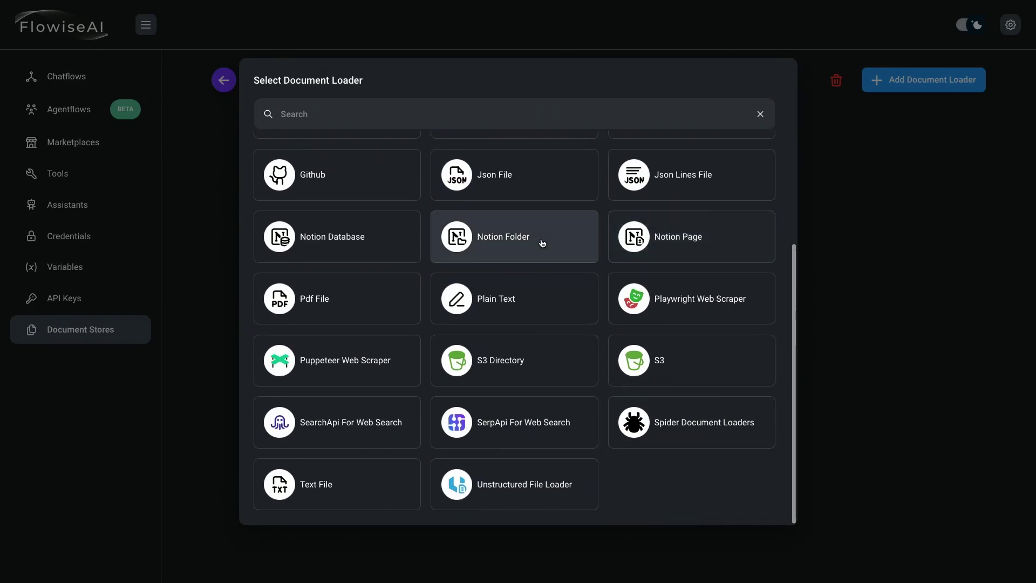
pyautogui.scroll(4, 559, 325)
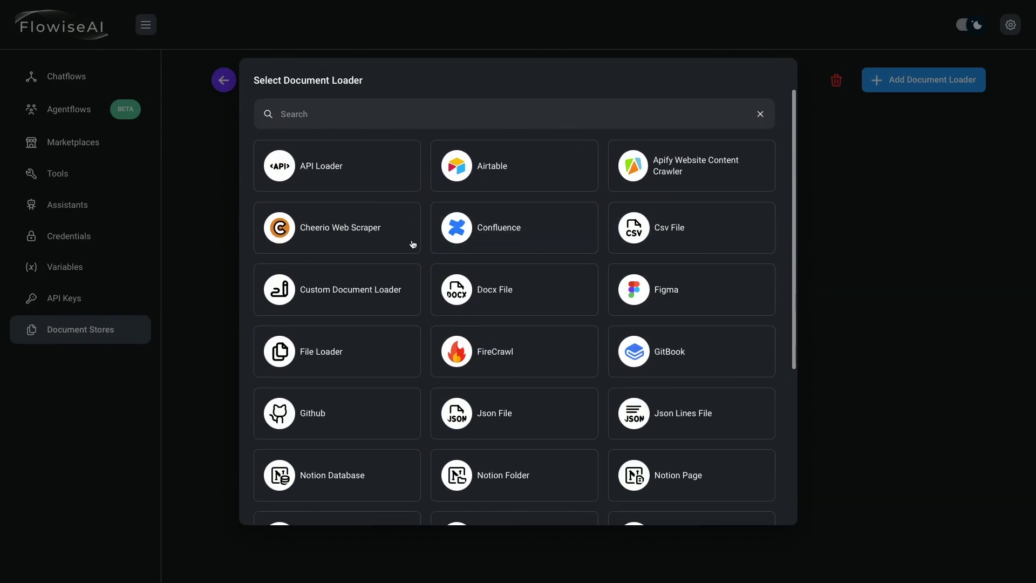
pyautogui.click(358, 172)
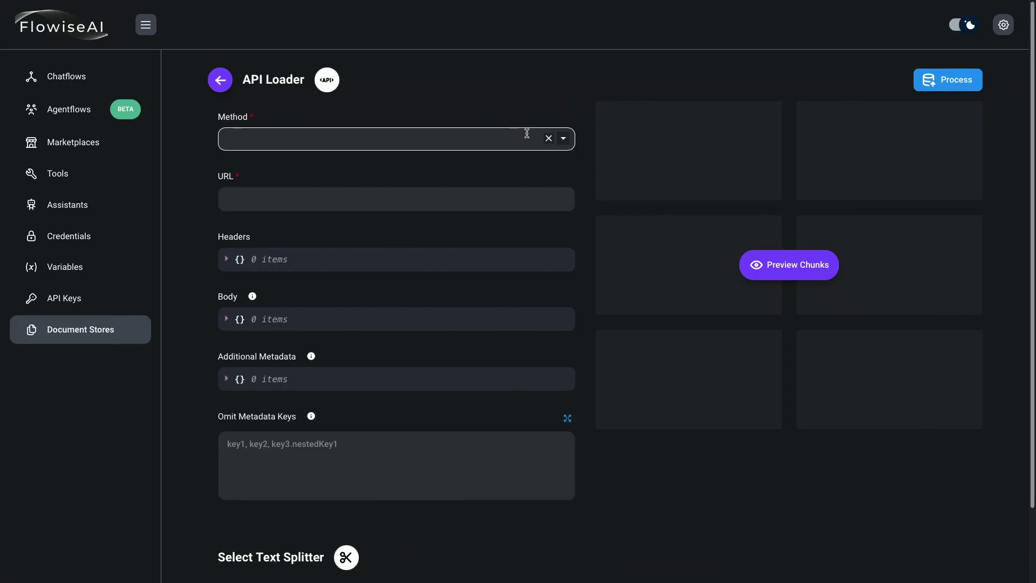
# - Set the API Loader method to GET and paste the Apify dataset items URL
pyautogui.click(563, 138)
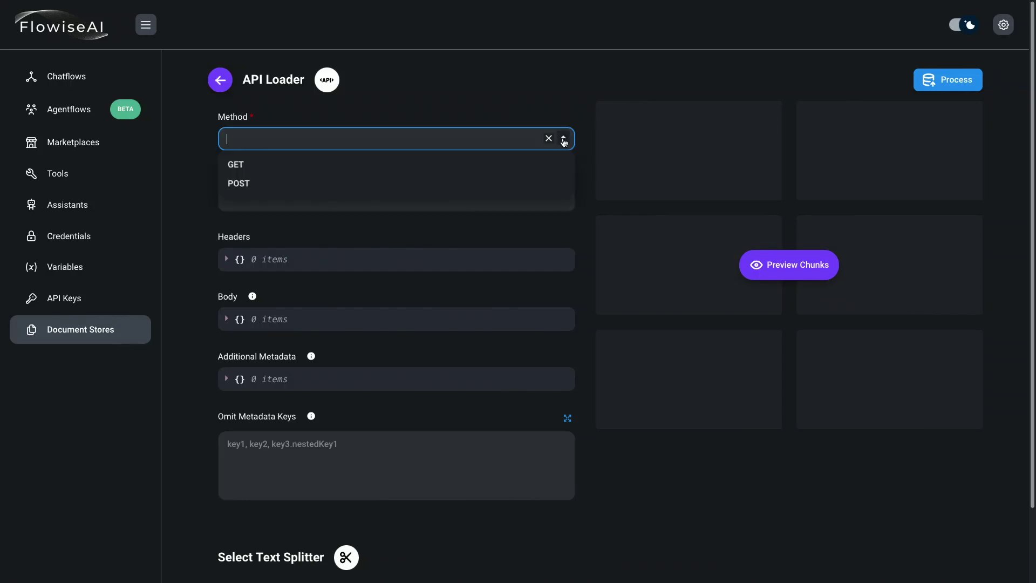
pyautogui.click(465, 167)
pyautogui.click(312, 207)
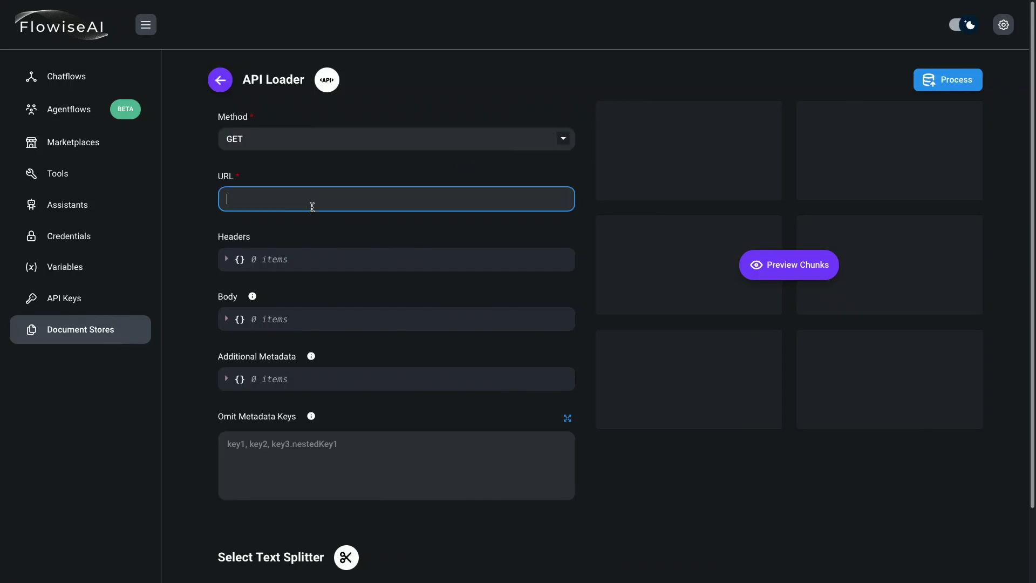
pyautogui.write('https://api.apify.com/v2/datasets/FqOdCY8iSad4W9Vq8/items?clean=true&format=json')
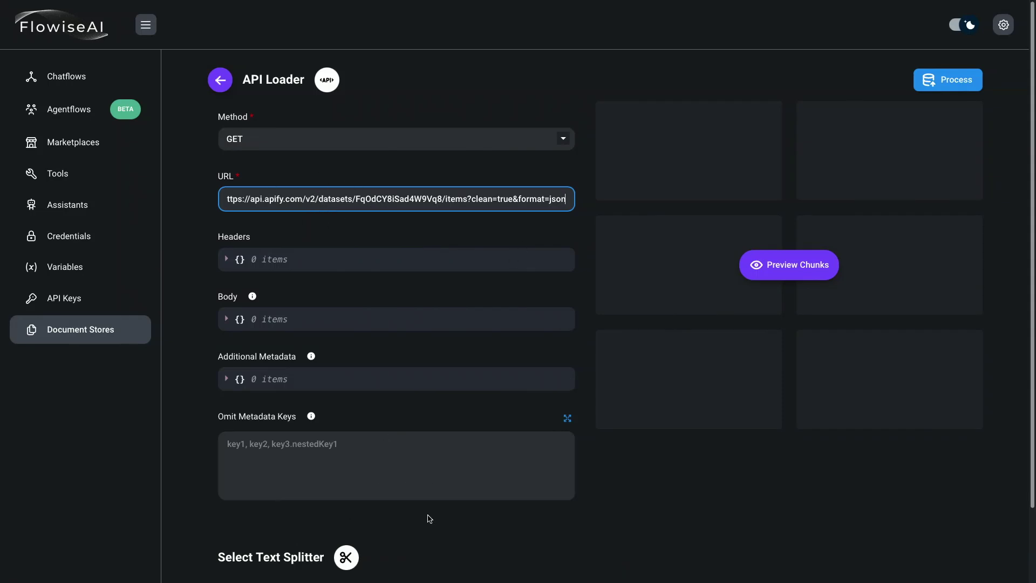
pyautogui.scroll(-2, 423, 519)
pyautogui.click(312, 532)
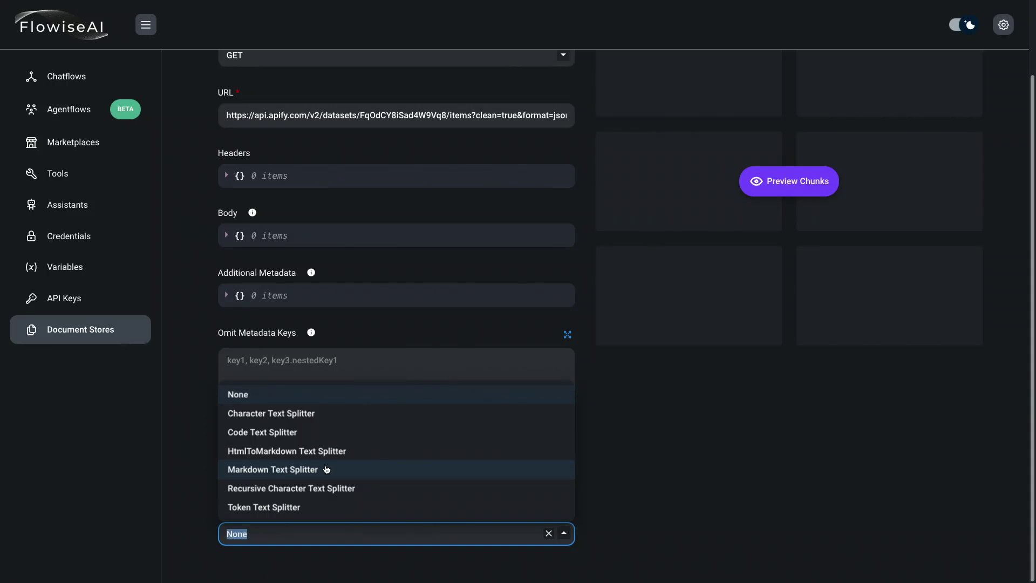
# - Choose Markdown Text Splitter and preview the resulting chunks
pyautogui.click(326, 469)
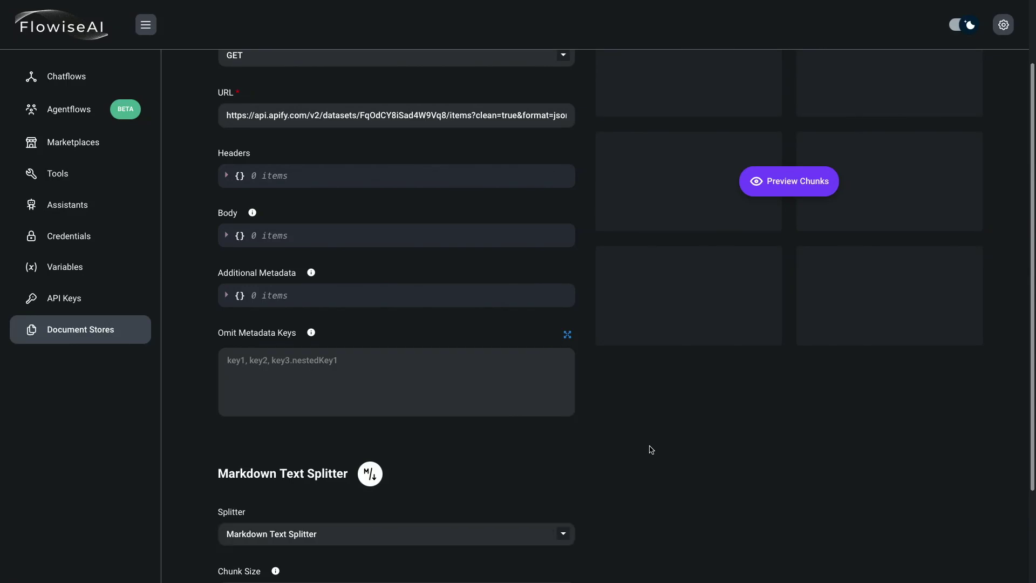
pyautogui.click(800, 183)
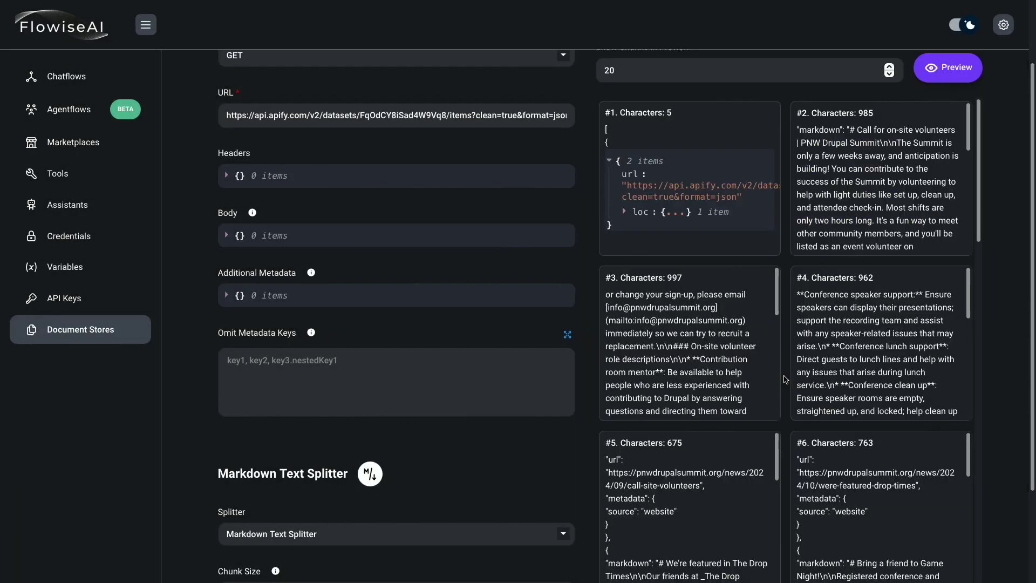
pyautogui.scroll(2, 788, 351)
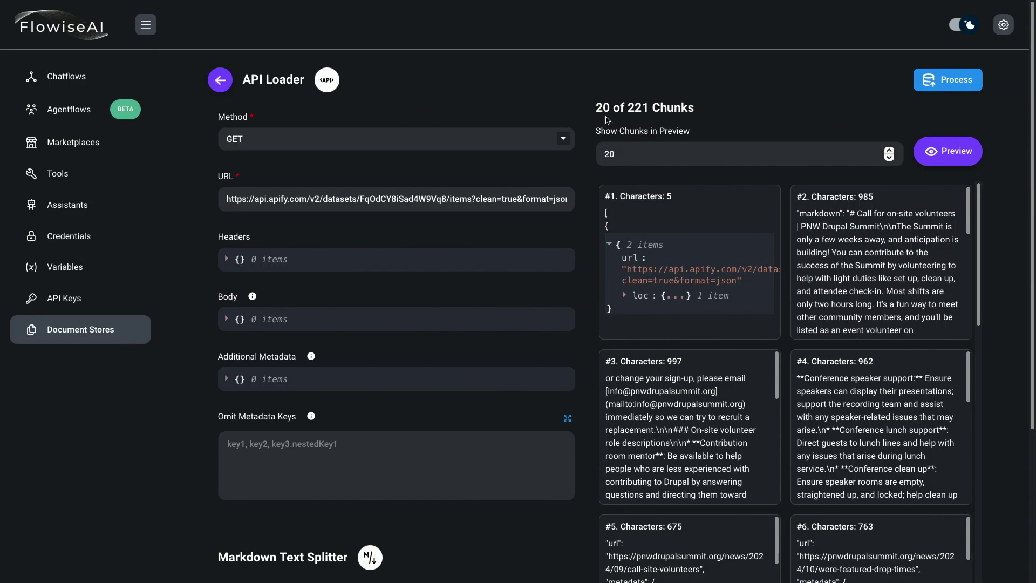
pyautogui.scroll(-6, 801, 330)
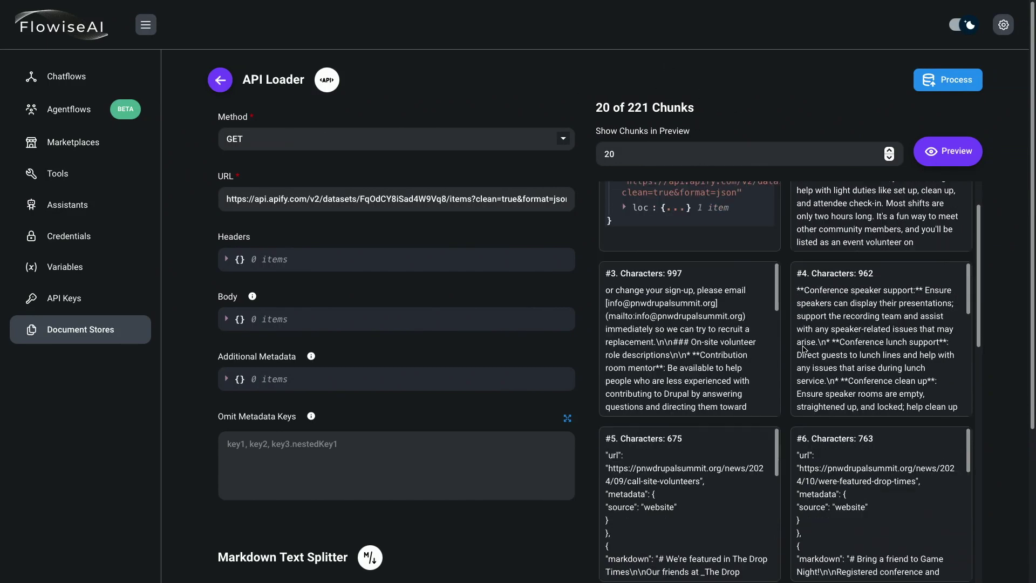
pyautogui.scroll(-1, 803, 348)
pyautogui.scroll(-3, 691, 485)
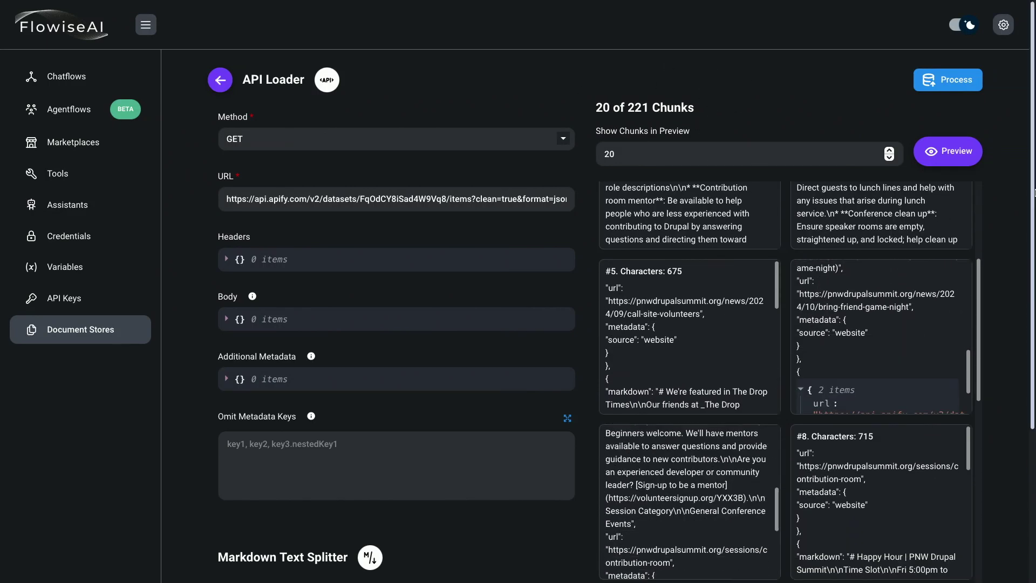
# - Process the loader into 221 chunks, then go to the Chatflows list
pyautogui.click(952, 82)
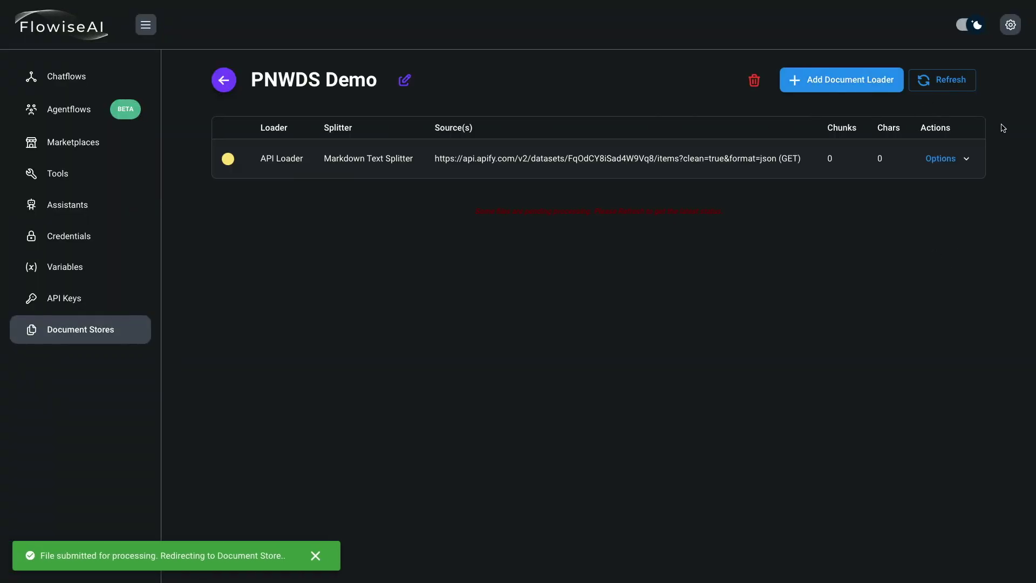
pyautogui.click(952, 84)
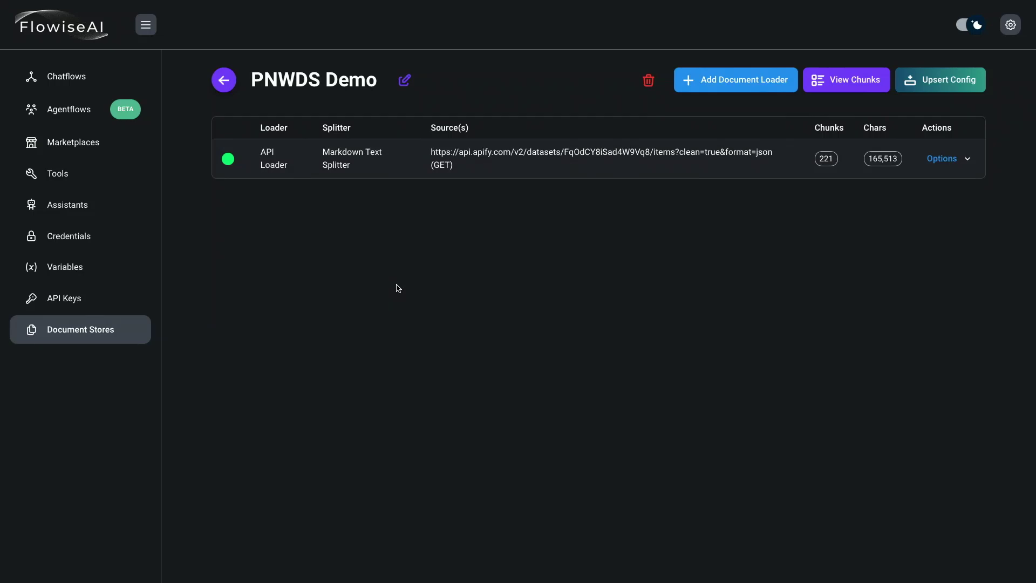
pyautogui.click(52, 86)
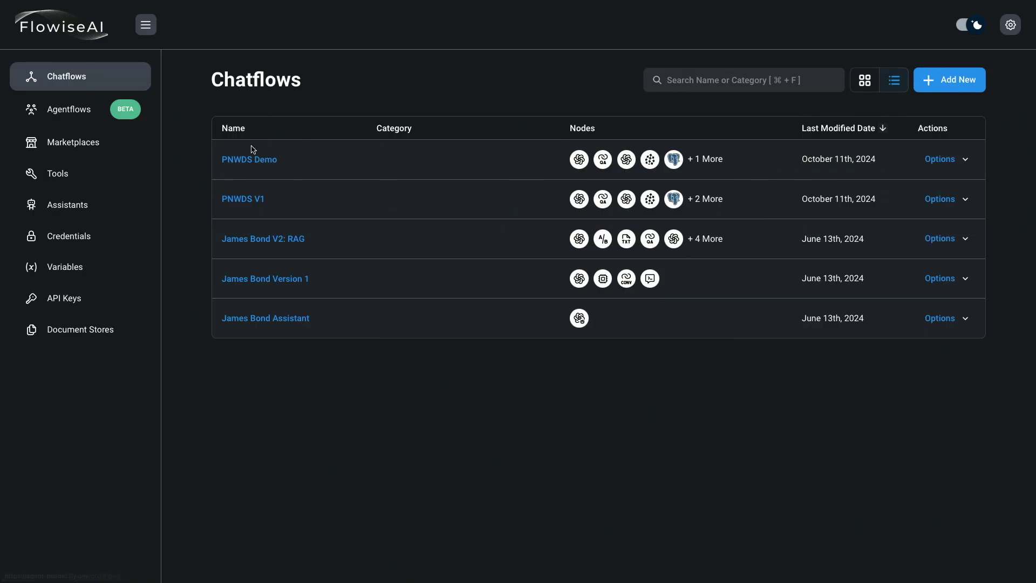
# - Open the PNWDS Demo chatflow and search the node panel for 'document store'
pyautogui.click(253, 159)
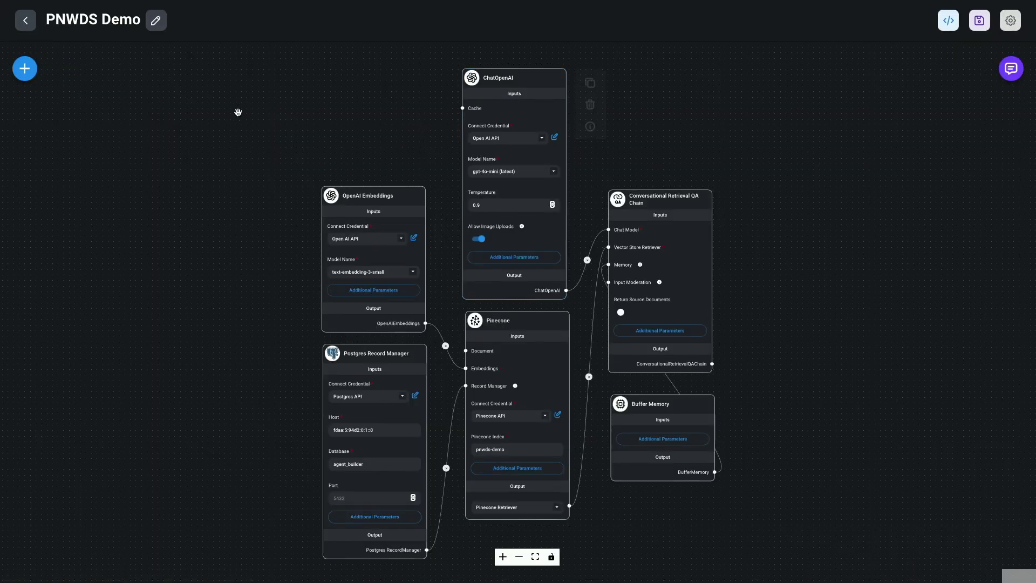
pyautogui.click(24, 69)
pyautogui.write('d')
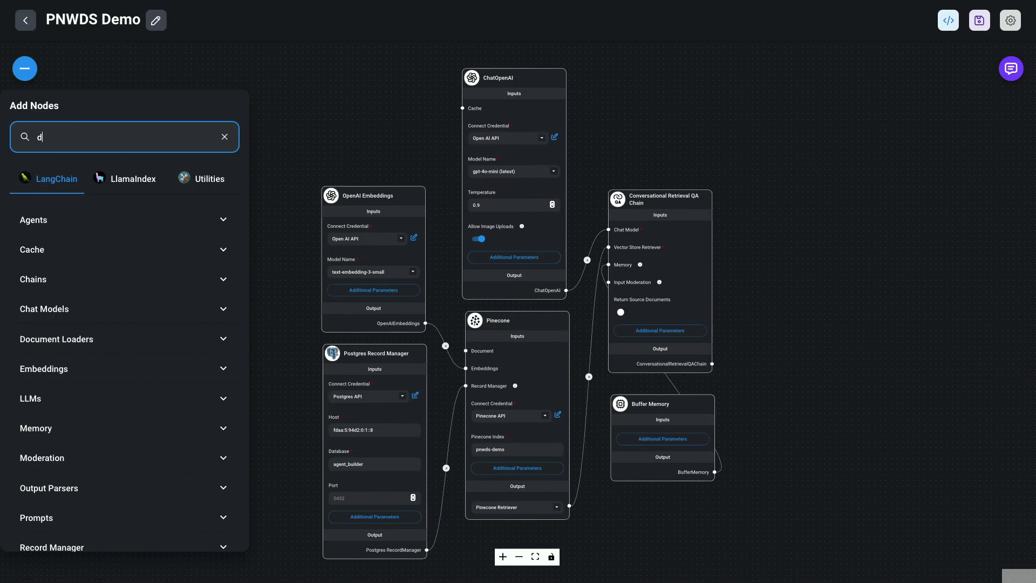
pyautogui.write('ocument srtore')
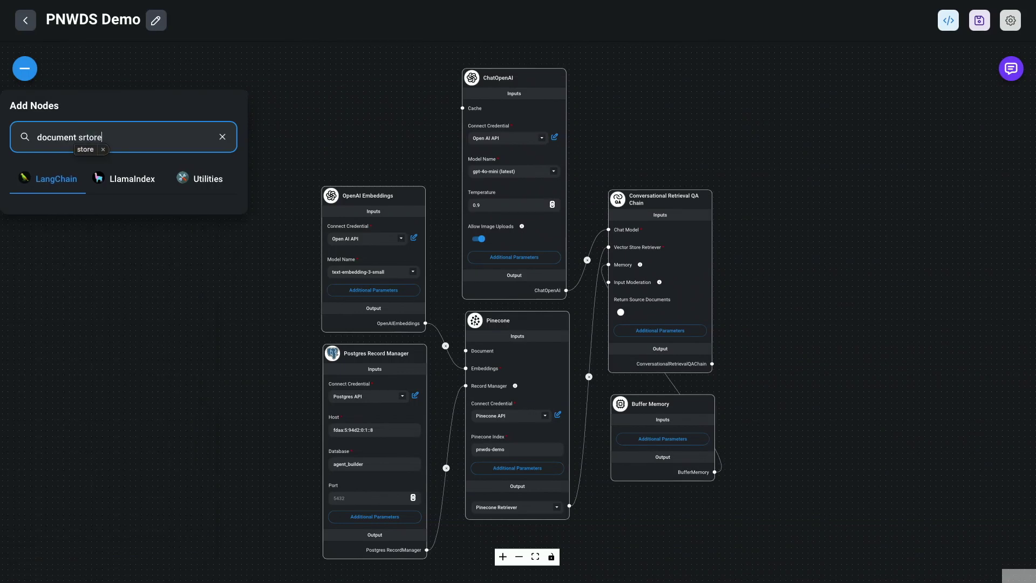
pyautogui.press('BackSpace')
pyautogui.press('BackSpace')
pyautogui.press('BackSpace')
pyautogui.press('BackSpace')
pyautogui.press('BackSpace')
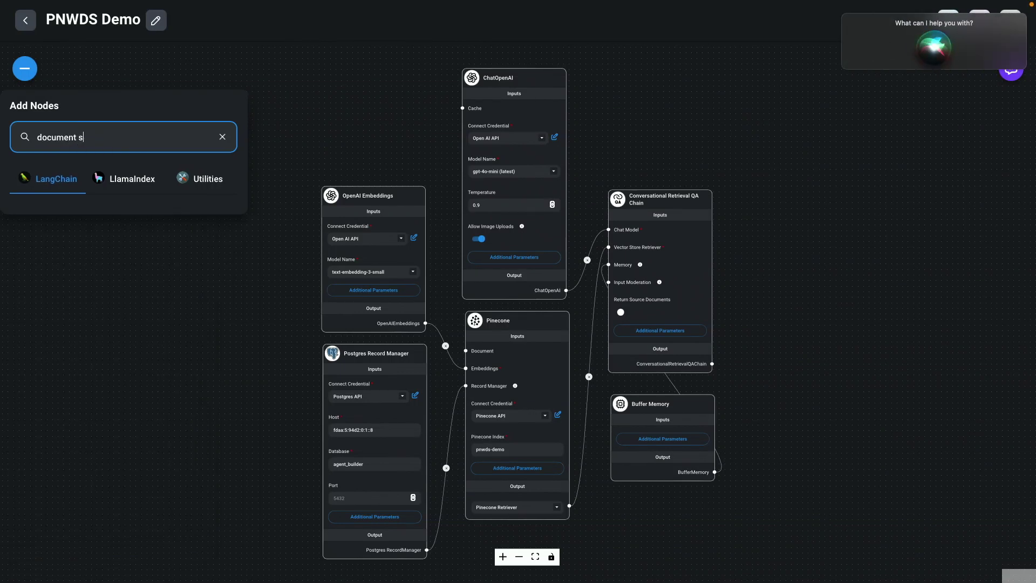
pyautogui.write('tore')
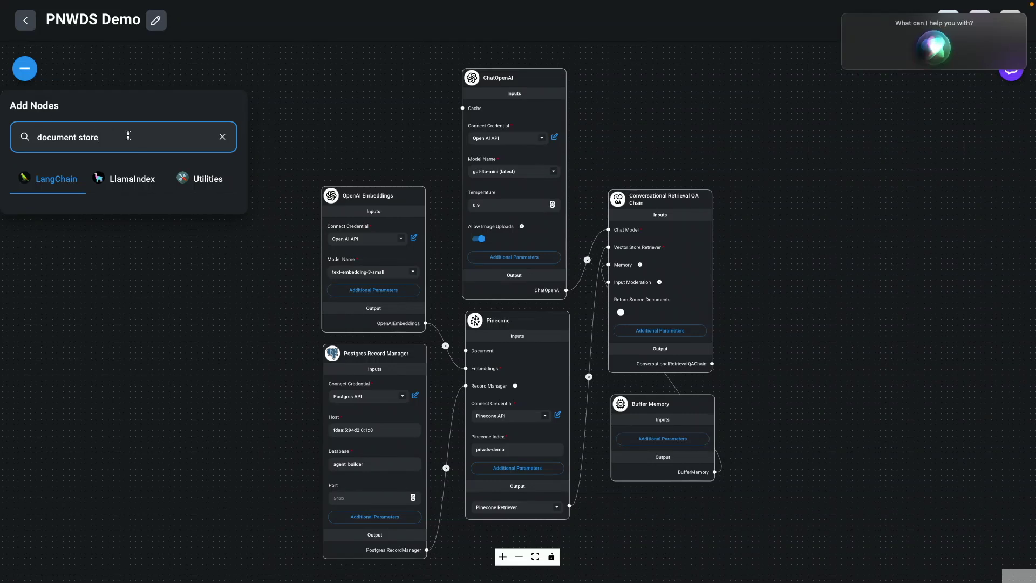
# - Drag a Document Store node from the 'document' search results onto the canvas
pyautogui.click(815, 150)
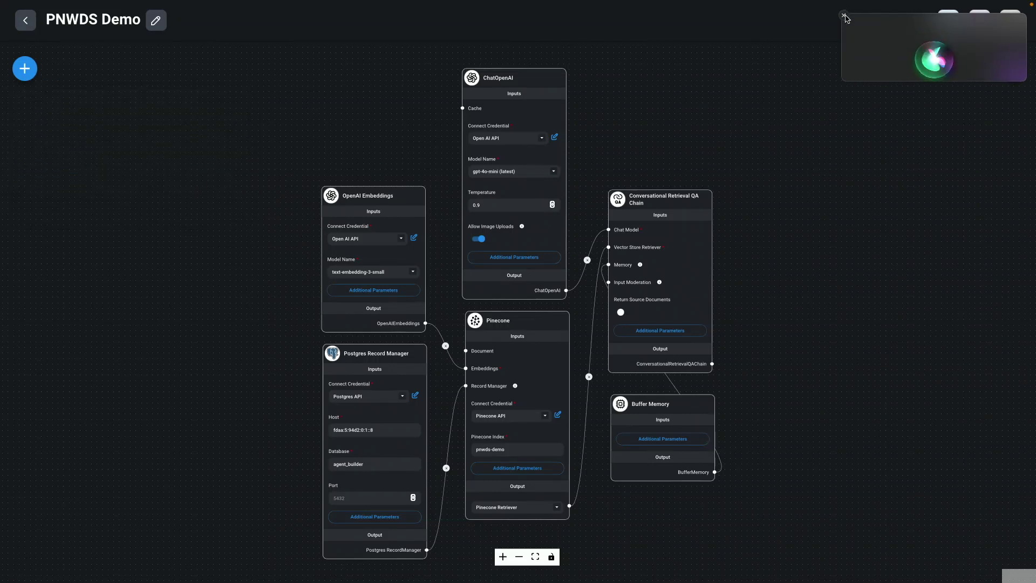
pyautogui.click(28, 73)
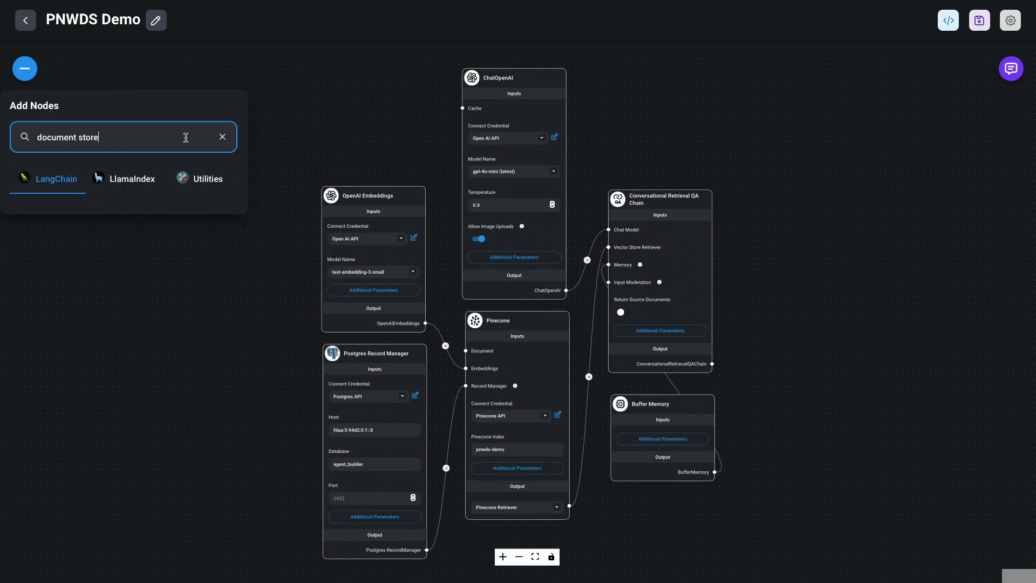
pyautogui.press('BackSpace')
pyautogui.press('BackSpace')
pyautogui.press('BackSpace')
pyautogui.press('BackSpace')
pyautogui.press('BackSpace')
pyautogui.press('BackSpace')
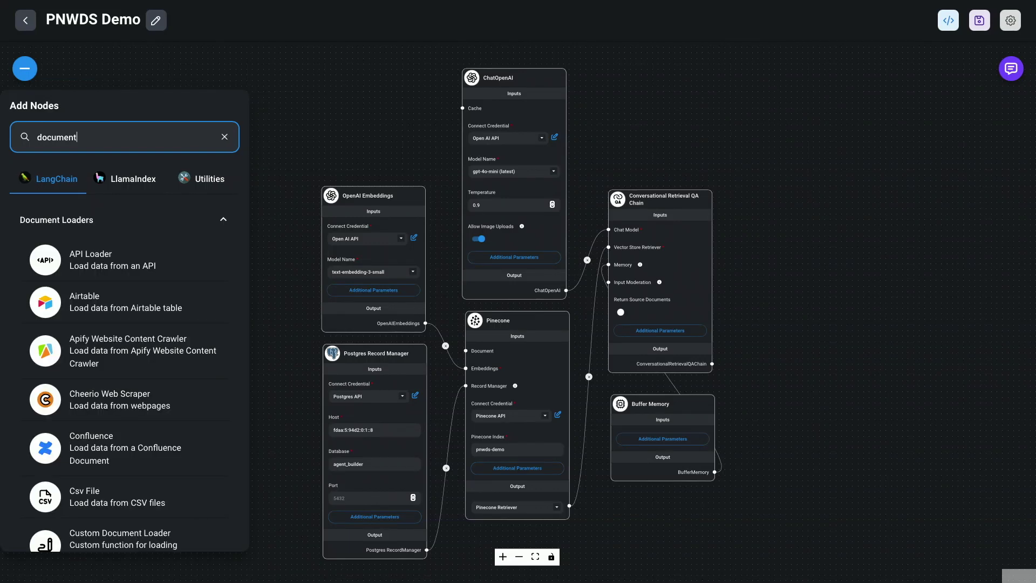
pyautogui.scroll(-1, 167, 302)
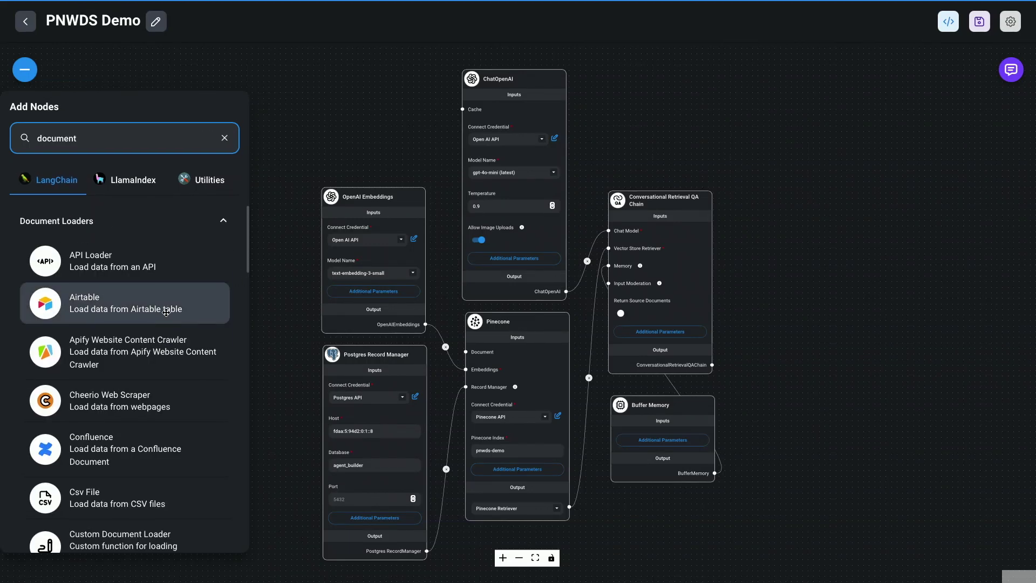
pyautogui.scroll(-10, 166, 313)
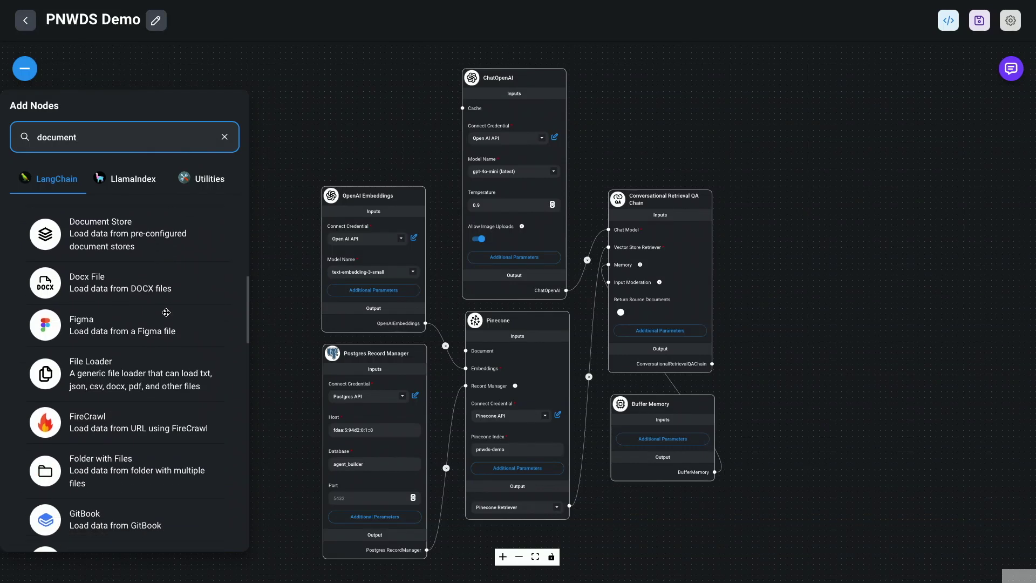
pyautogui.scroll(3, 160, 302)
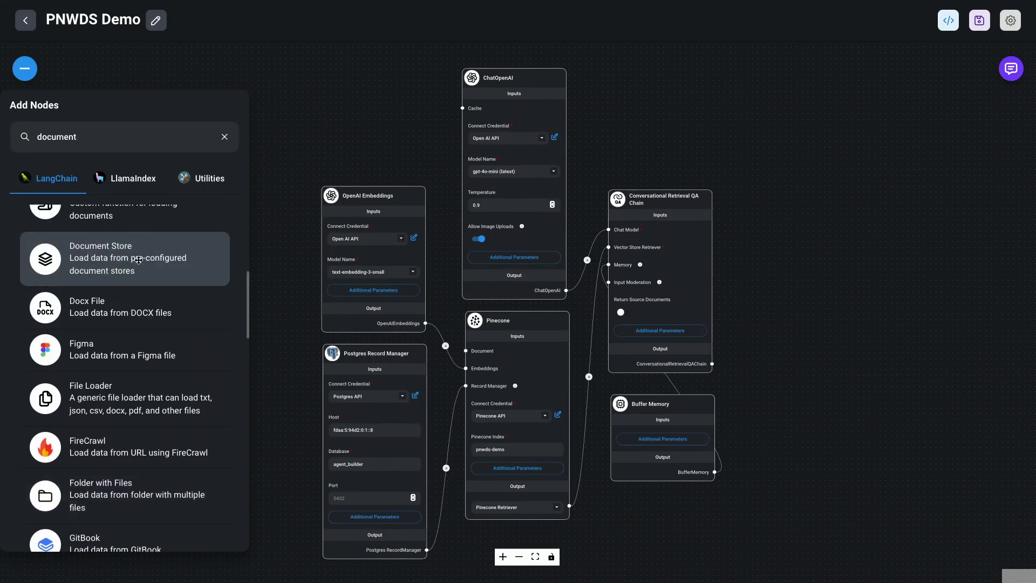
pyautogui.moveTo(140, 262); pyautogui.dragTo(286, 85)
pyautogui.click(346, 121)
# - Set the Document Store node to PNWDS Demo, wire it into Pinecone's Document input, and save
pyautogui.click(300, 130)
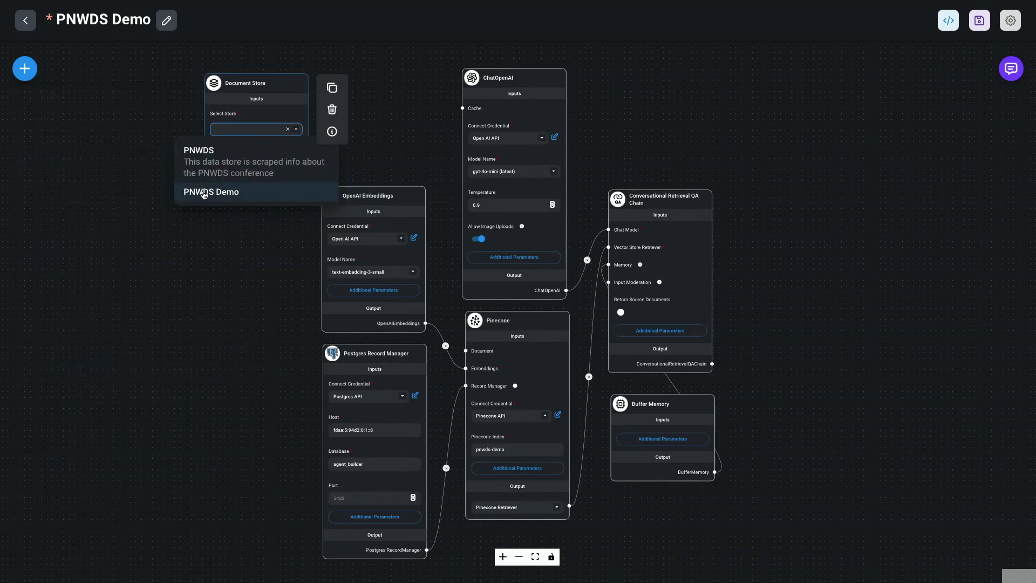
pyautogui.click(205, 193)
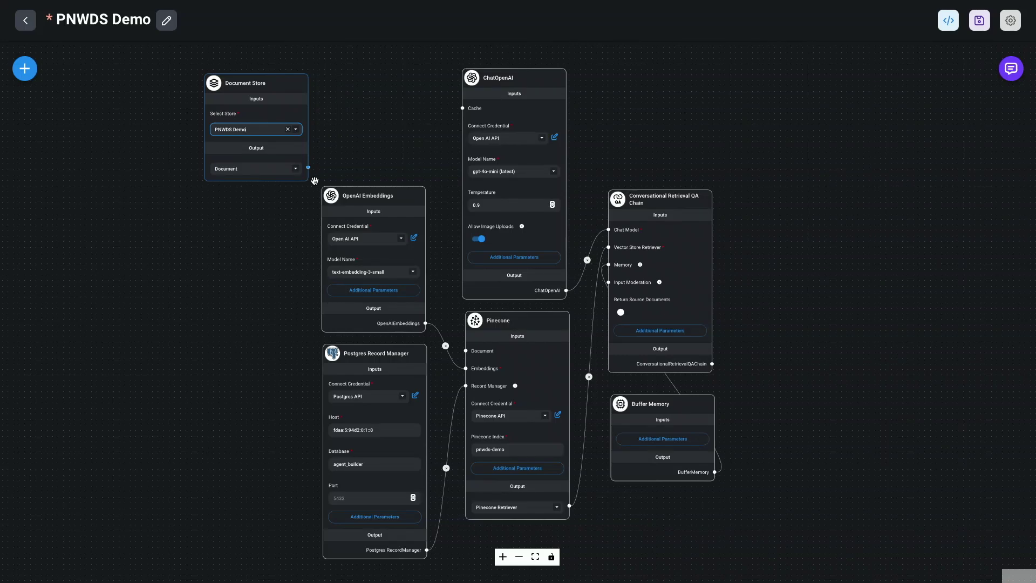
pyautogui.moveTo(308, 168)
pyautogui.mouseDown()
pyautogui.moveTo(388, 129)
pyautogui.moveTo(399, 196)
pyautogui.moveTo(386, 238)
pyautogui.moveTo(402, 307)
pyautogui.moveTo(426, 335)
pyautogui.moveTo(469, 350)
pyautogui.mouseUp()
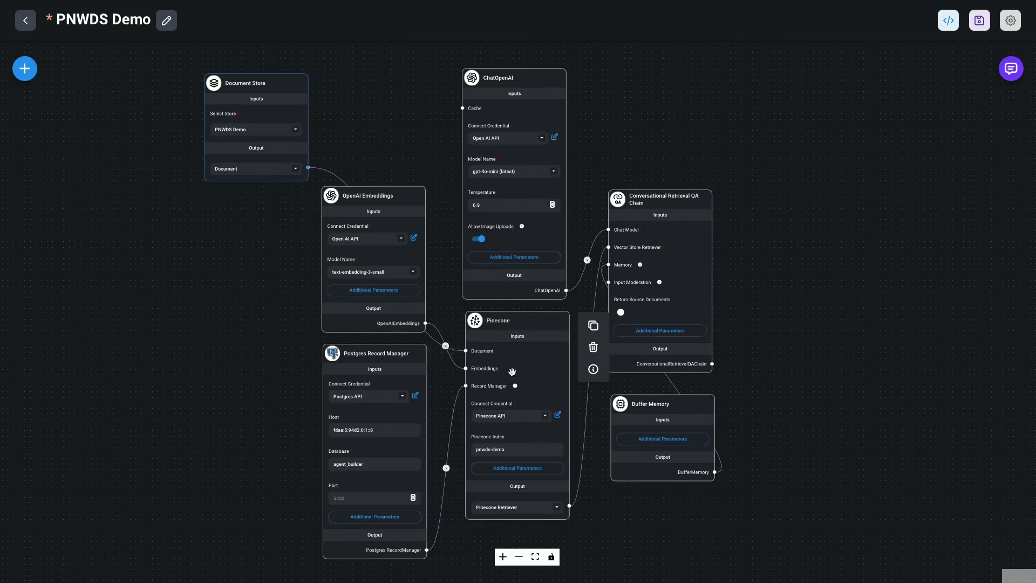
pyautogui.click(979, 21)
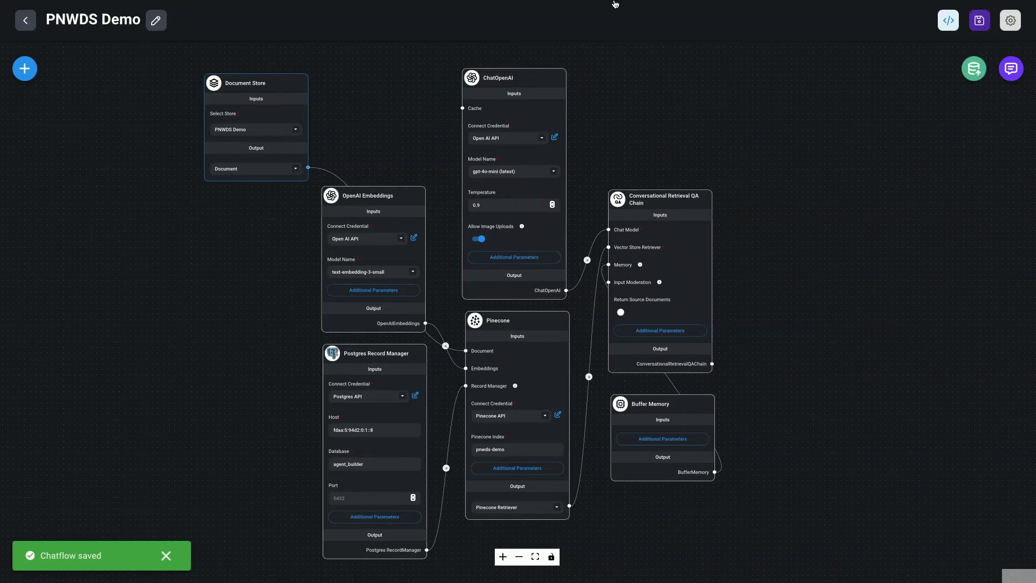
pyautogui.moveTo(610, 3)
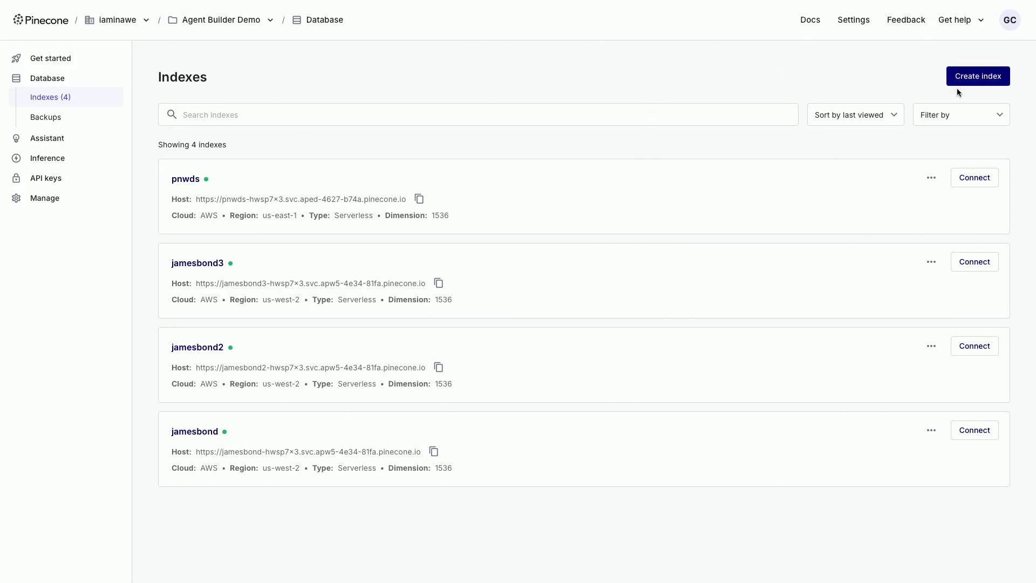
# - Create serverless index 'pnwds-demo' from the text-embedding-3-small preset (1536 dimensions, cosine, us-east-1)
pyautogui.click(983, 76)
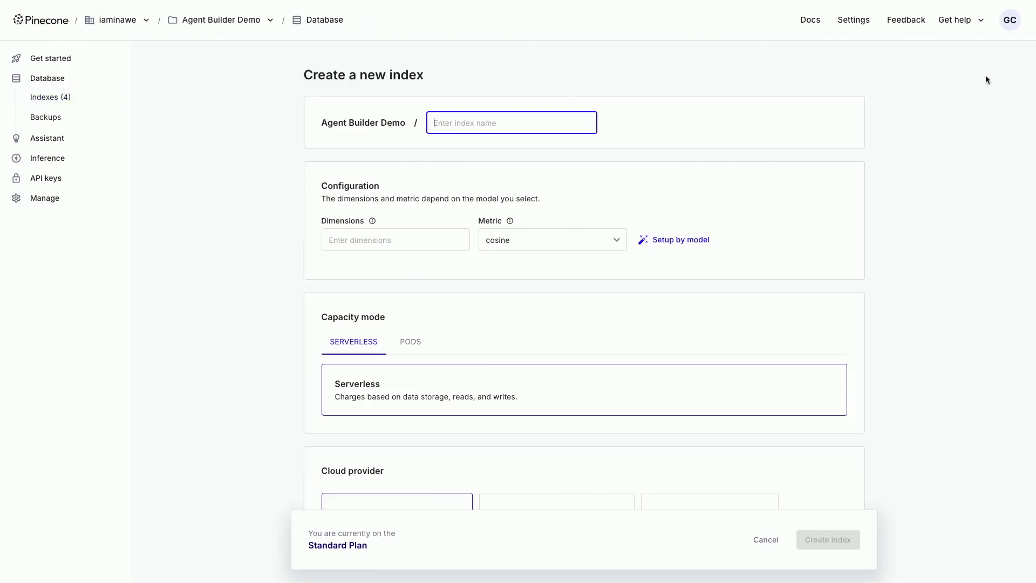
pyautogui.write('pnwds-demo')
pyautogui.click(689, 240)
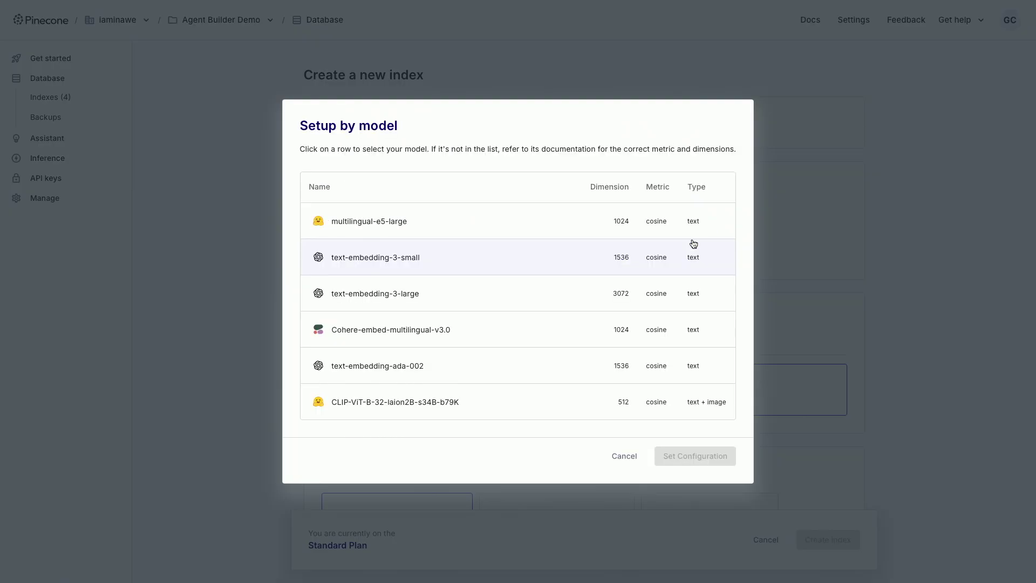
pyautogui.click(834, 210)
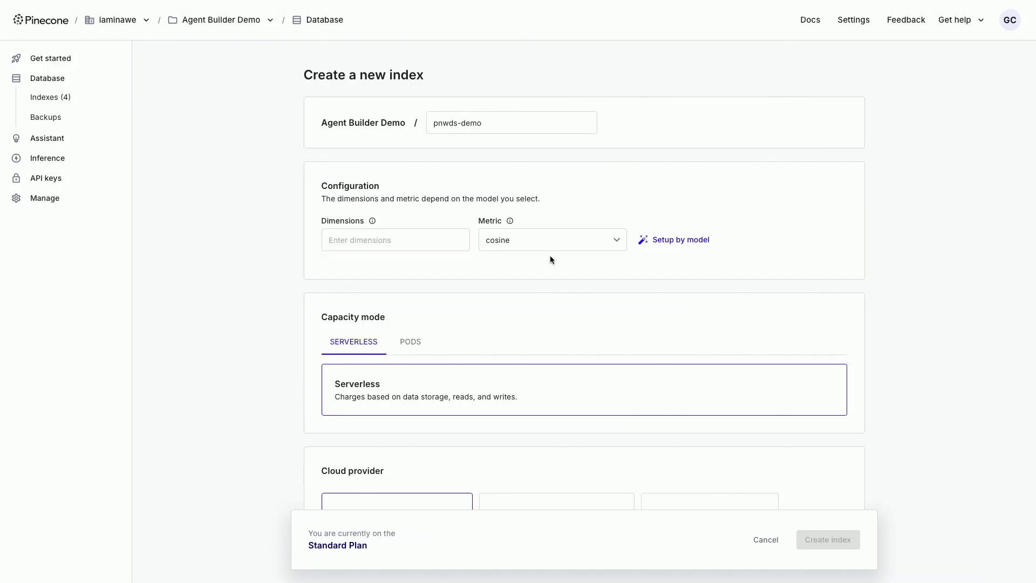
pyautogui.click(689, 241)
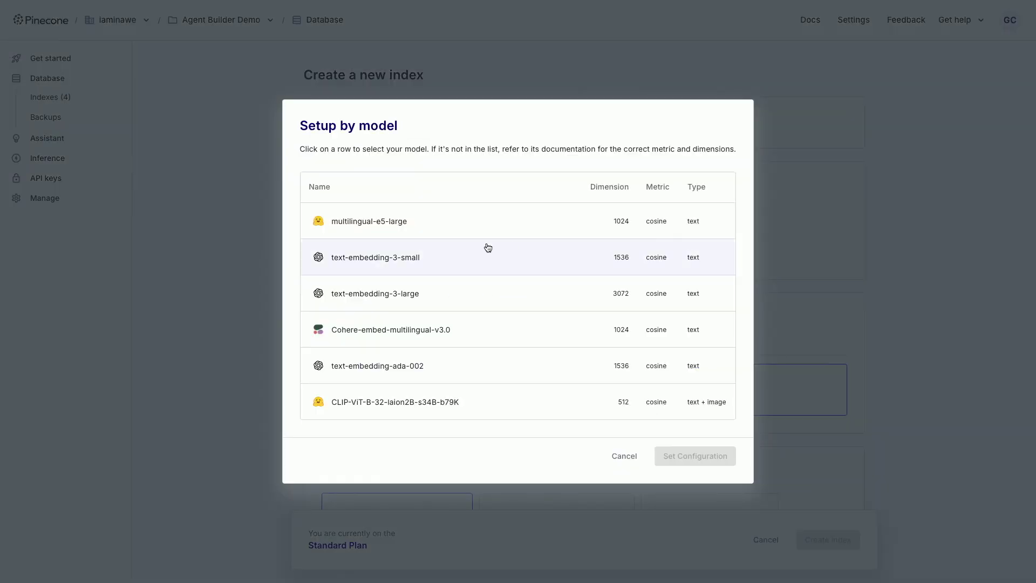
pyautogui.click(402, 259)
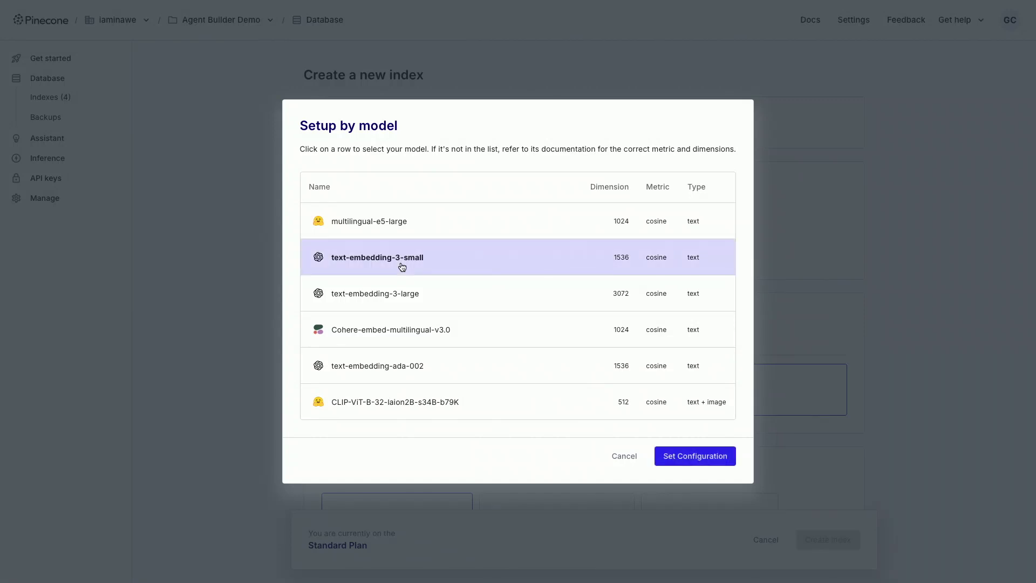
pyautogui.click(679, 459)
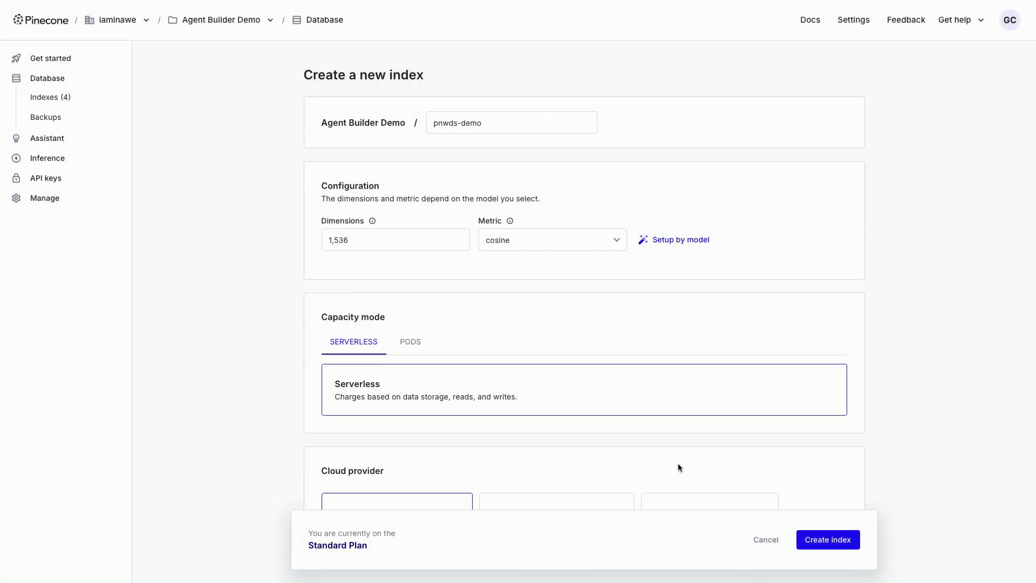
pyautogui.scroll(-6, 651, 442)
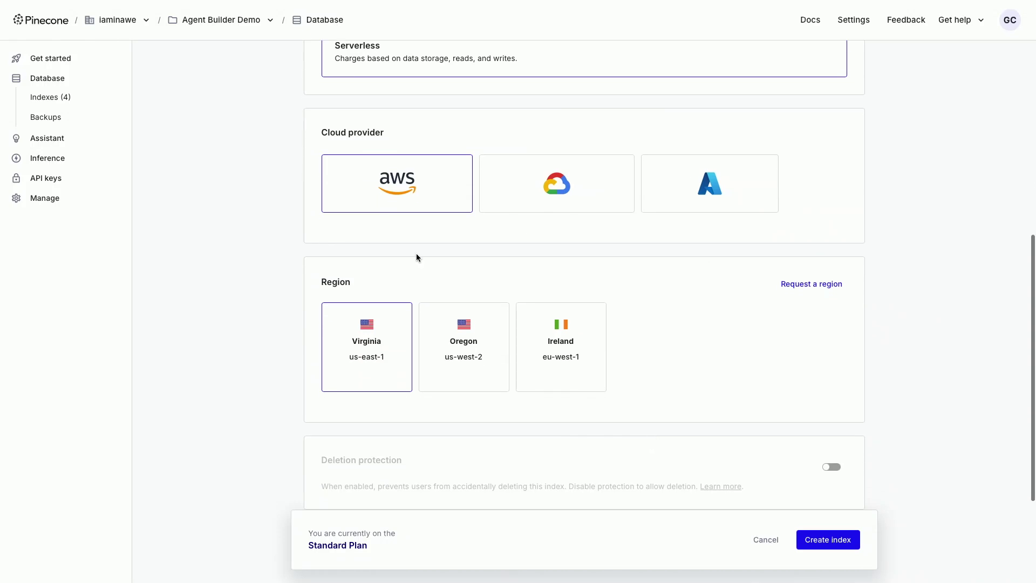
pyautogui.scroll(-1, 497, 449)
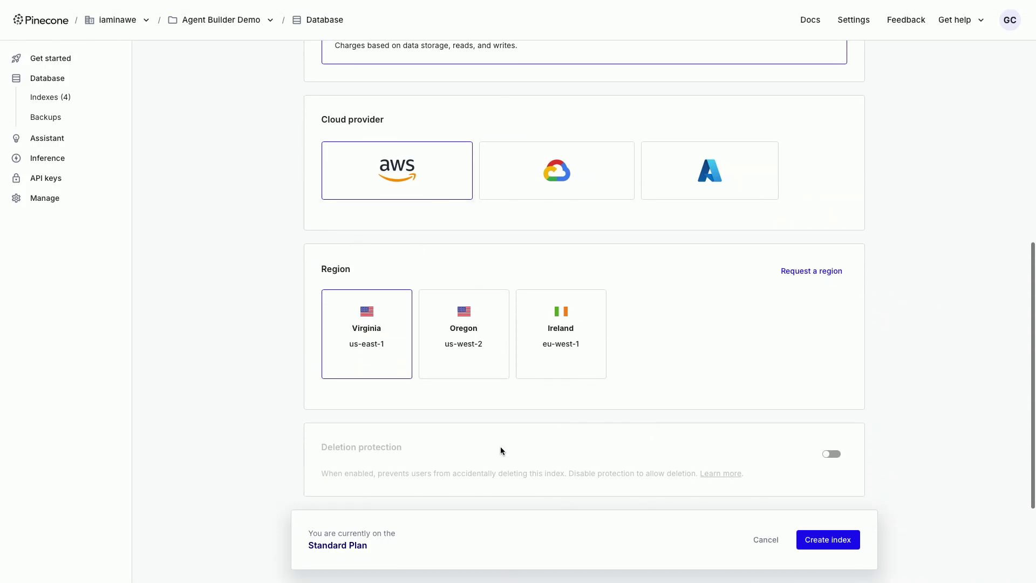
pyautogui.click(823, 543)
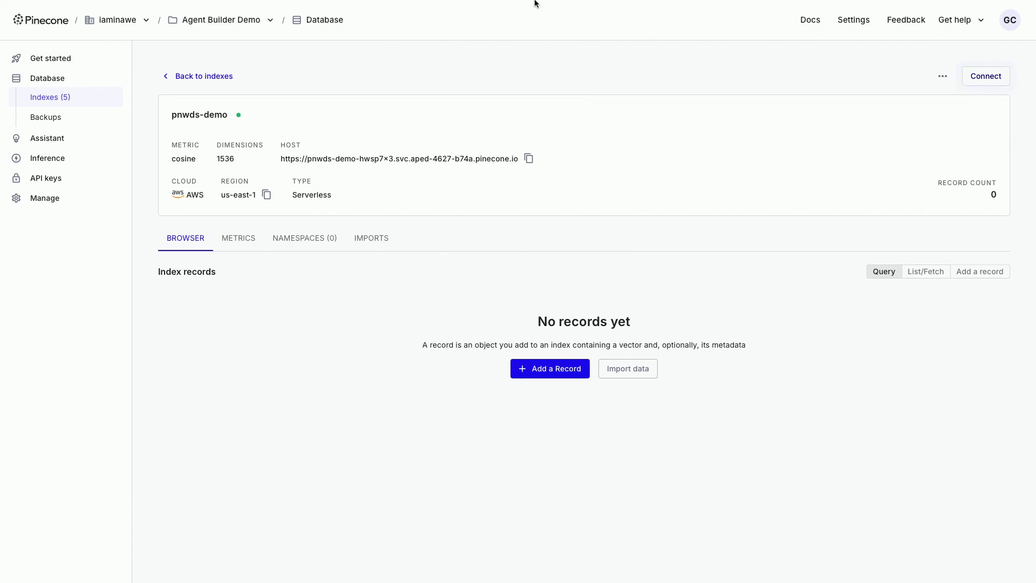
# - Switch to the slides tab showing the 'What is a Vector Database?' slide
pyautogui.moveTo(241, 14)
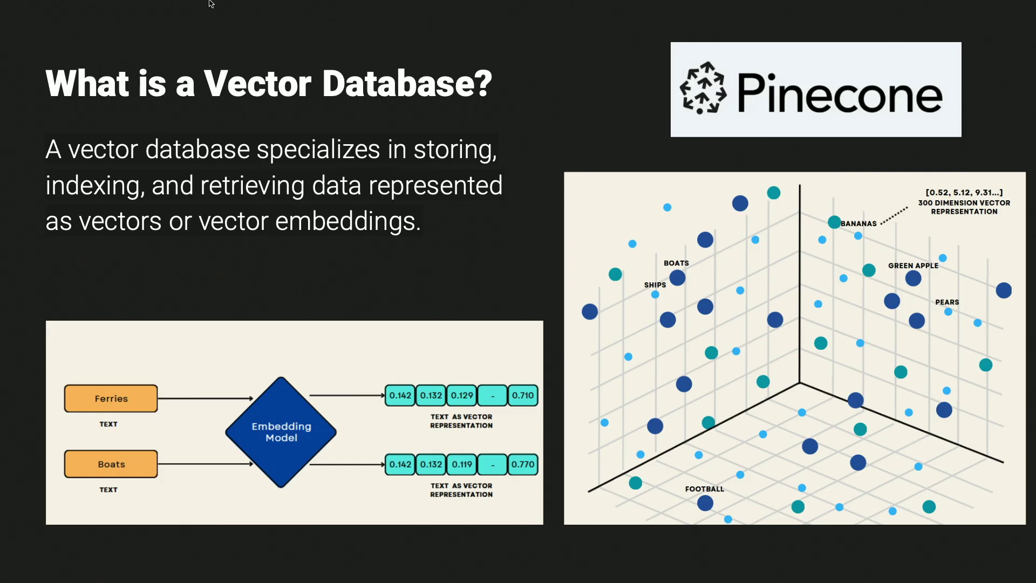
pyautogui.moveTo(153, 15)
pyautogui.moveTo(154, 49)
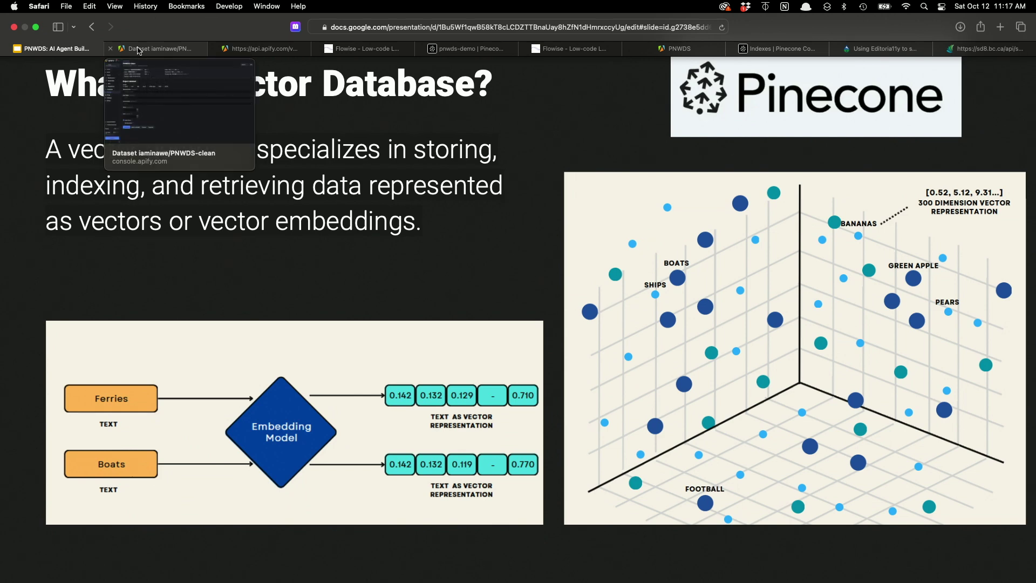
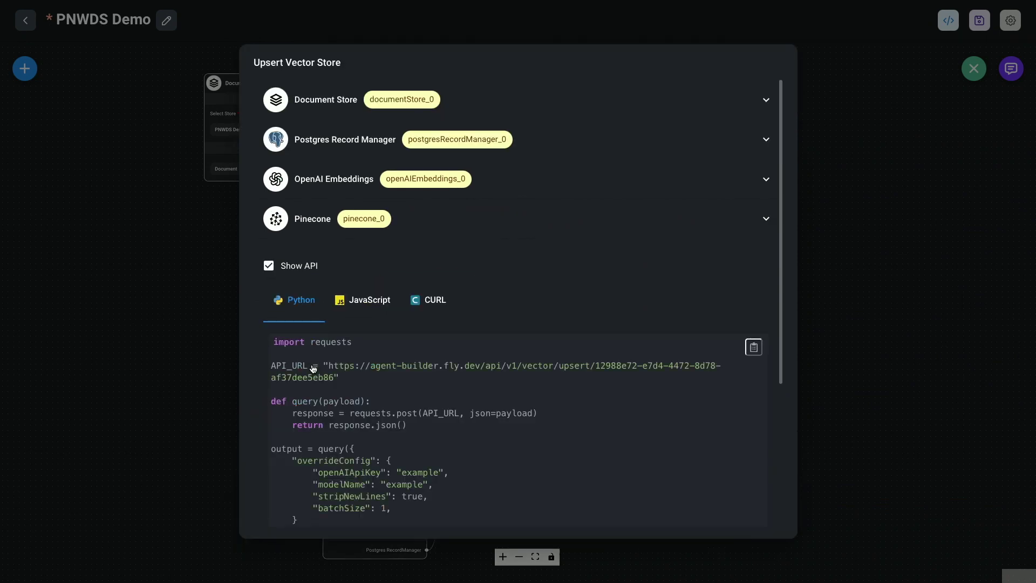
# - Hide the API snippets and upsert the PNWDS Demo documents, adding 221 records
pyautogui.scroll(-2, 512, 270)
pyautogui.scroll(-1, 512, 270)
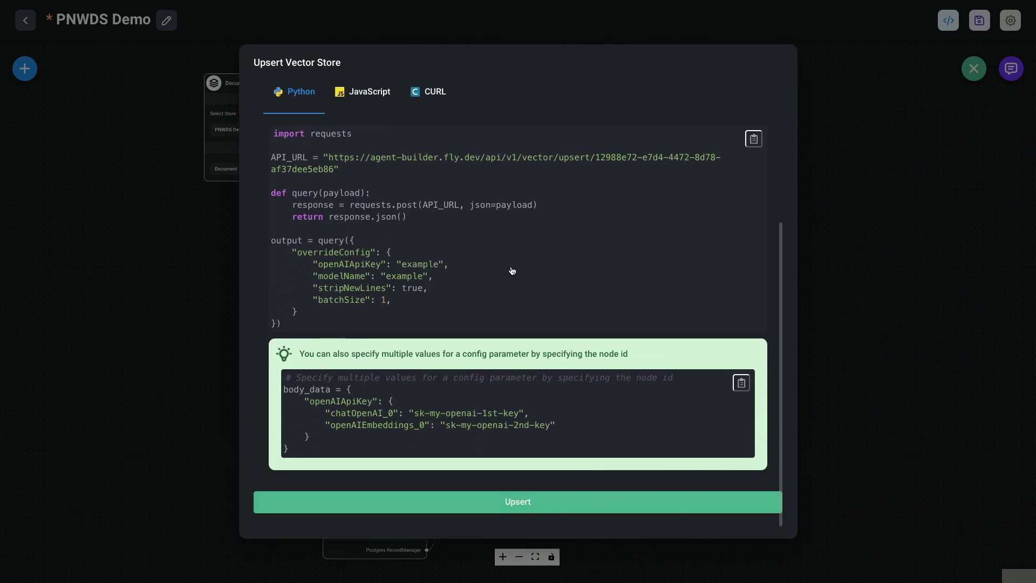
pyautogui.scroll(3, 512, 270)
pyautogui.click(295, 200)
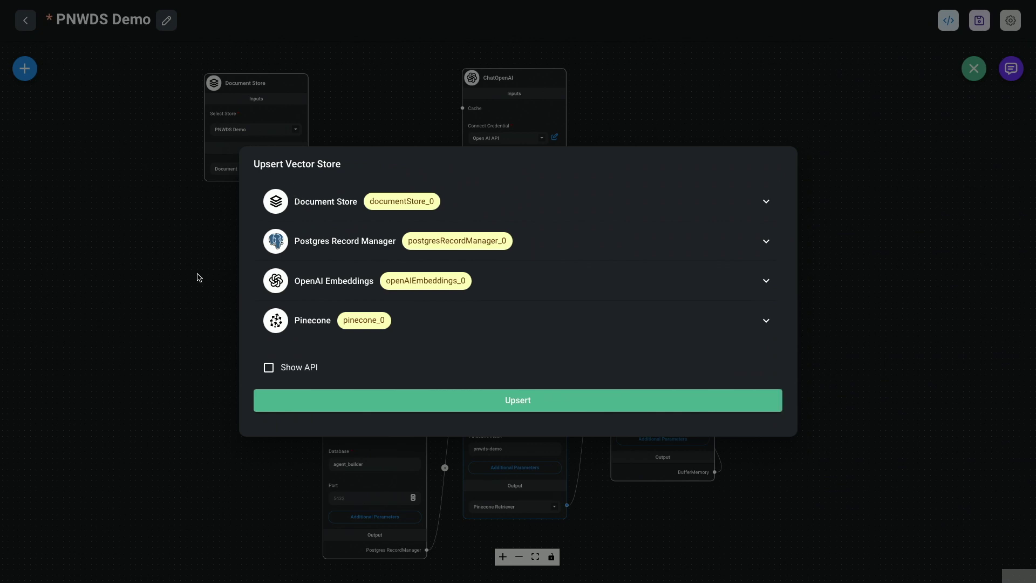
pyautogui.click(270, 367)
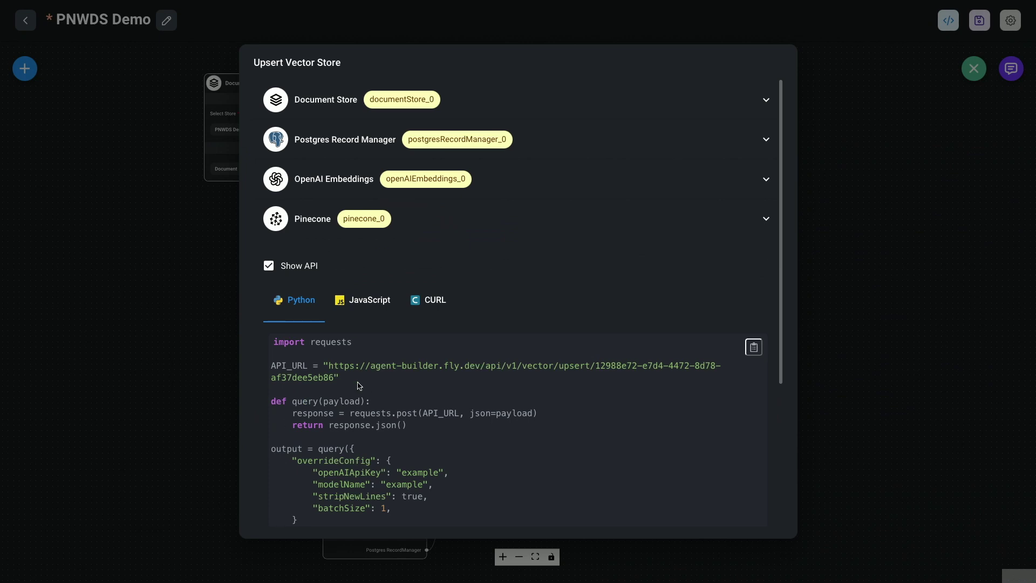
pyautogui.click(269, 269)
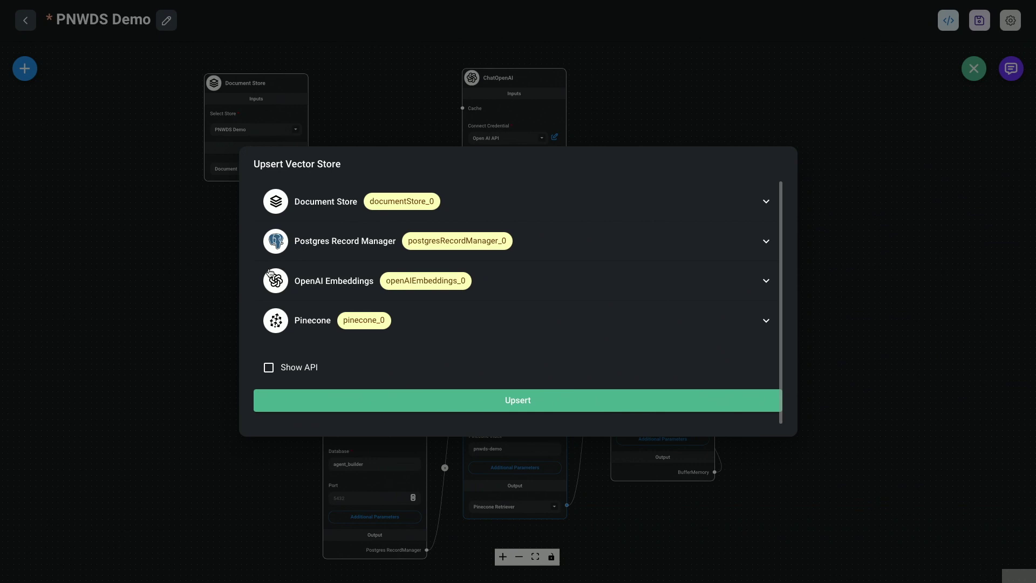
pyautogui.click(495, 400)
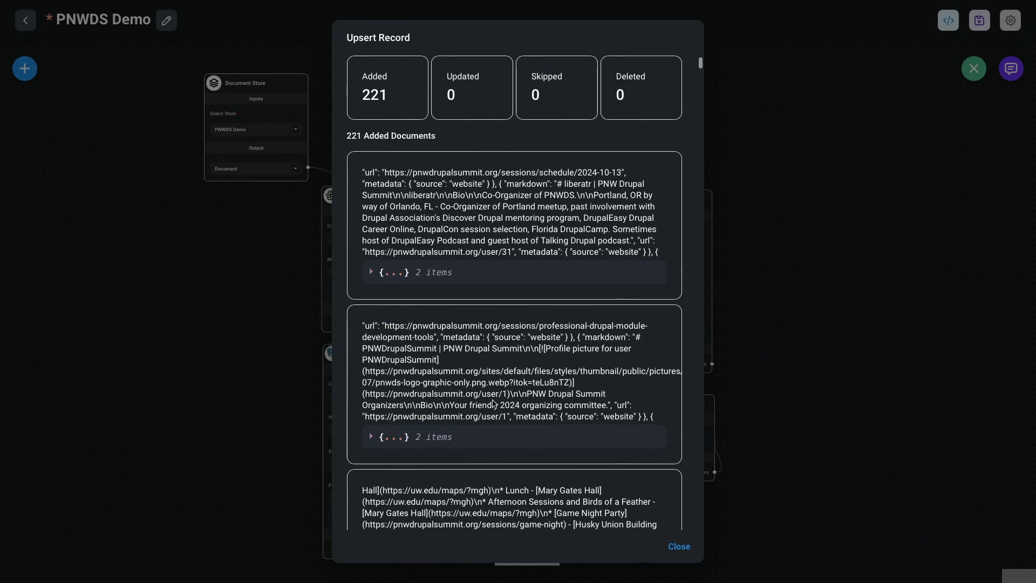
# - Verify the pnwds-demo Pinecone index holds 221 records, then go back to the slides
pyautogui.click(682, 547)
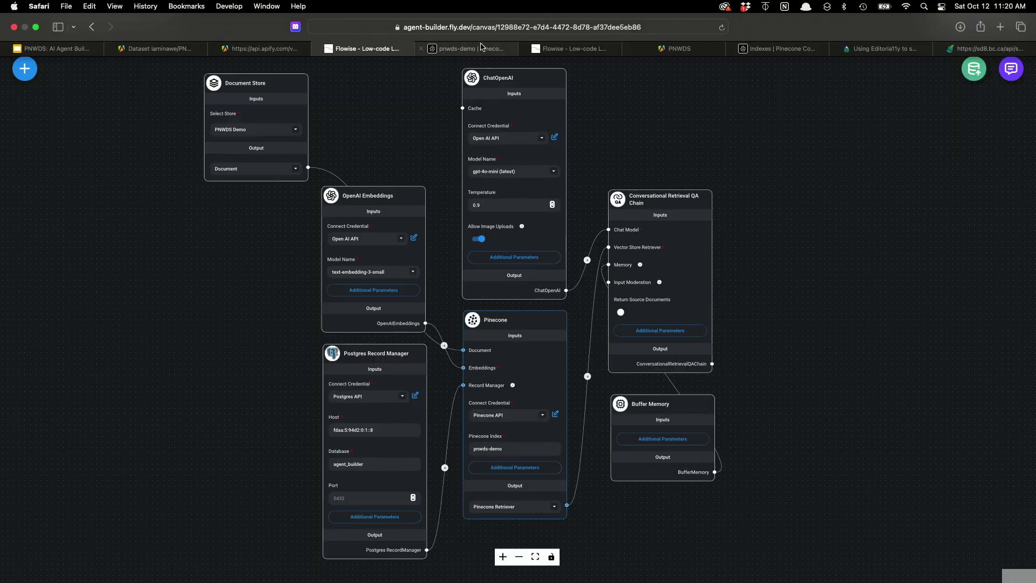
pyautogui.click(479, 49)
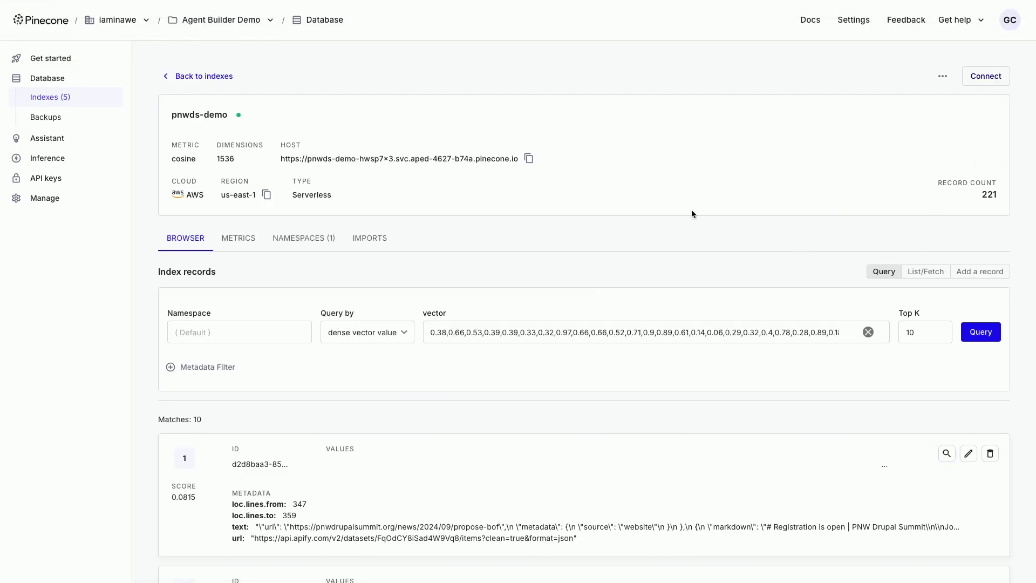
pyautogui.scroll(-3, 650, 222)
pyautogui.click(602, 243)
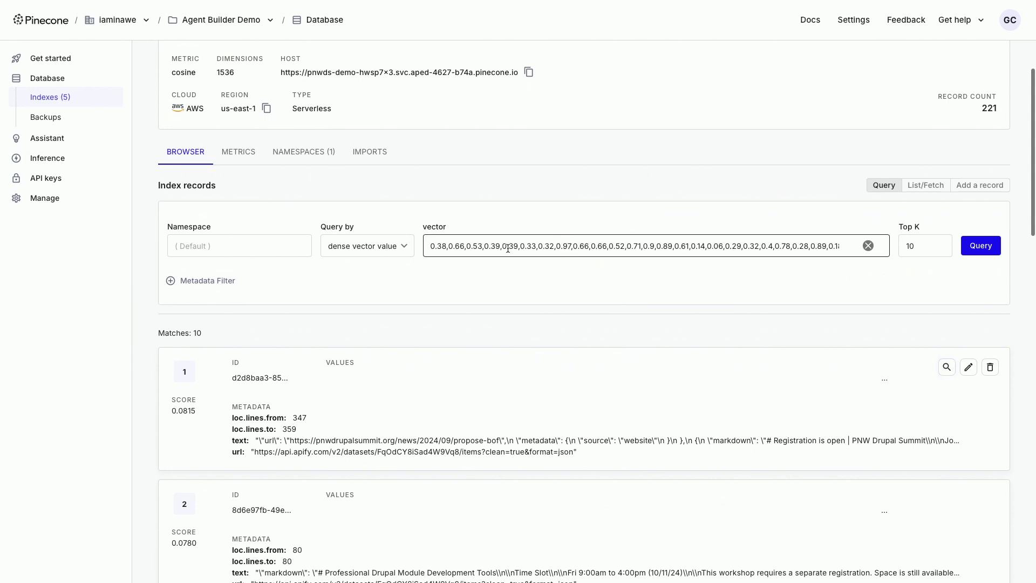
pyautogui.click(486, 246)
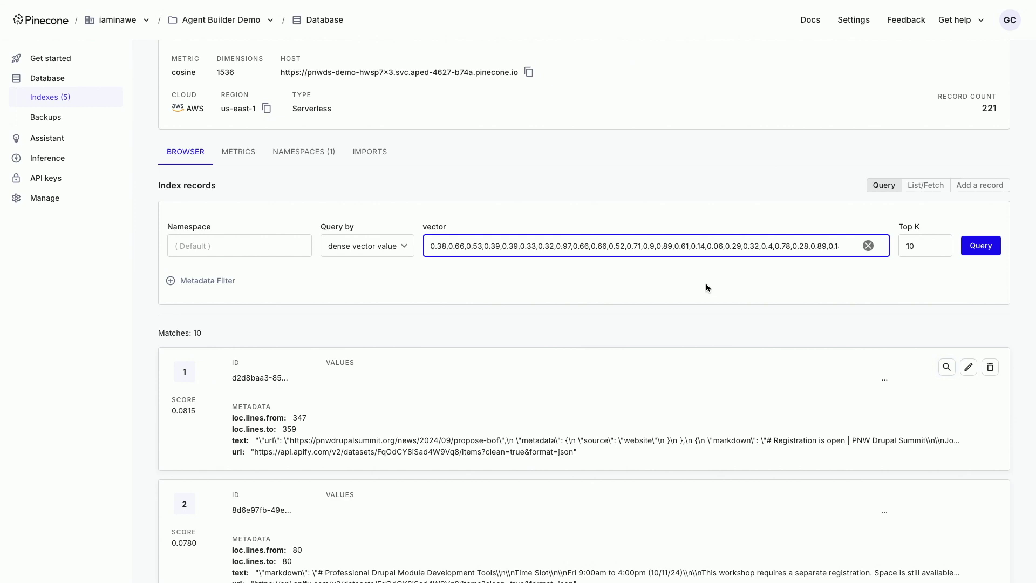
pyautogui.moveTo(528, 1)
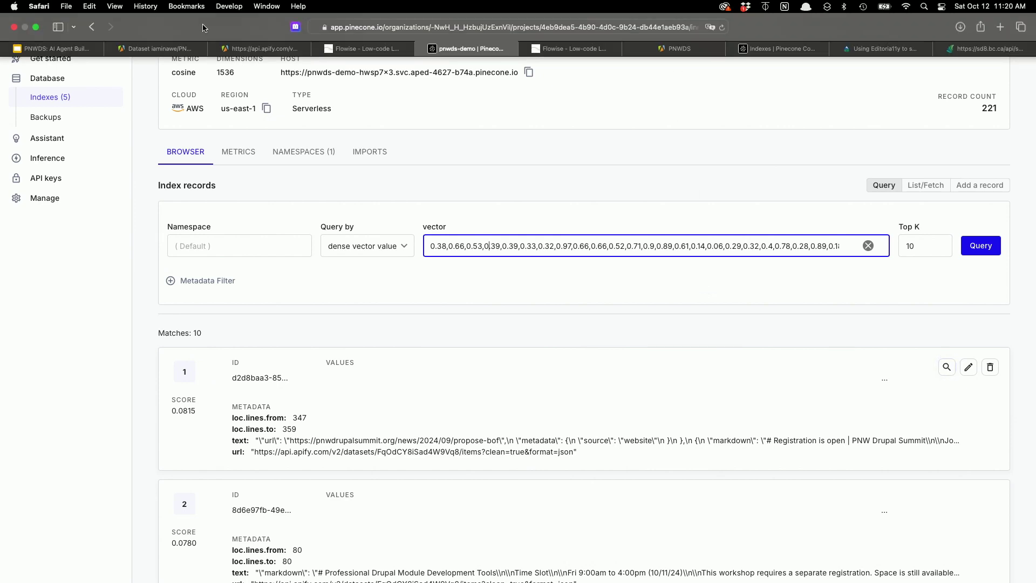
pyautogui.click(73, 49)
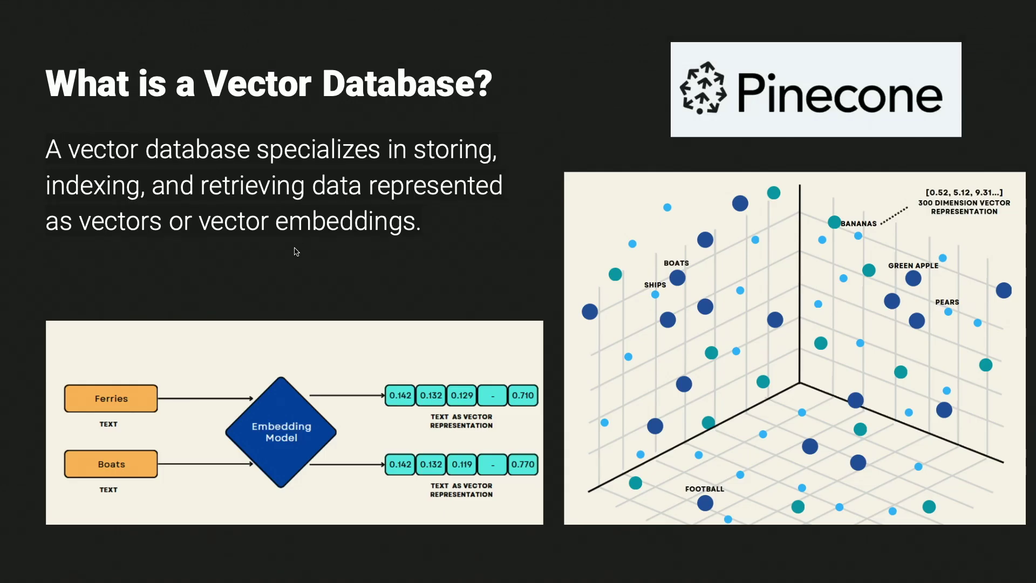
# - Advance to the 'Give it some personality' slide, then switch to the Apify PNWDS-clean dataset page
pyautogui.press('Right')
pyautogui.press('Right')
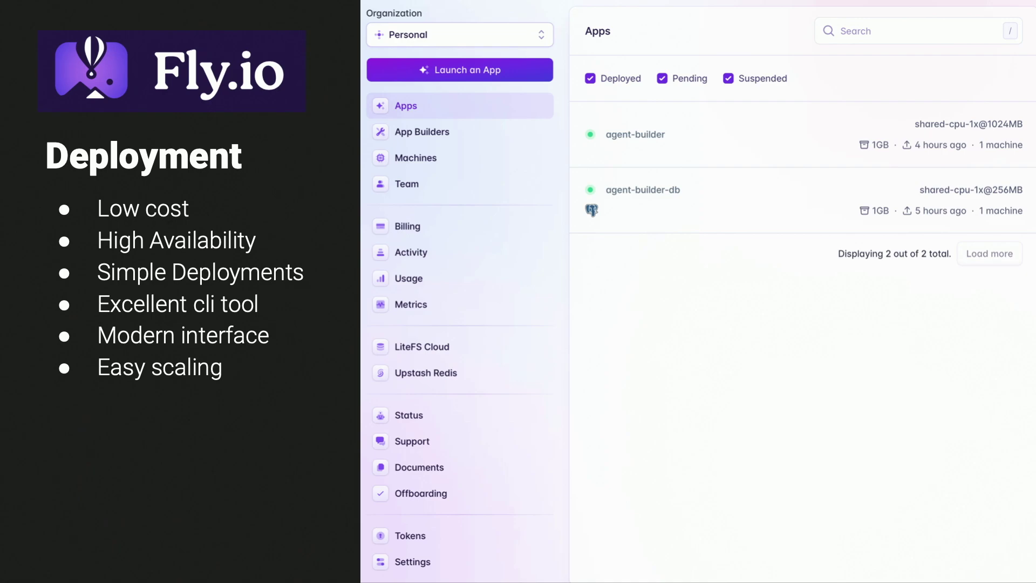
pyautogui.press('Right')
pyautogui.press('Right')
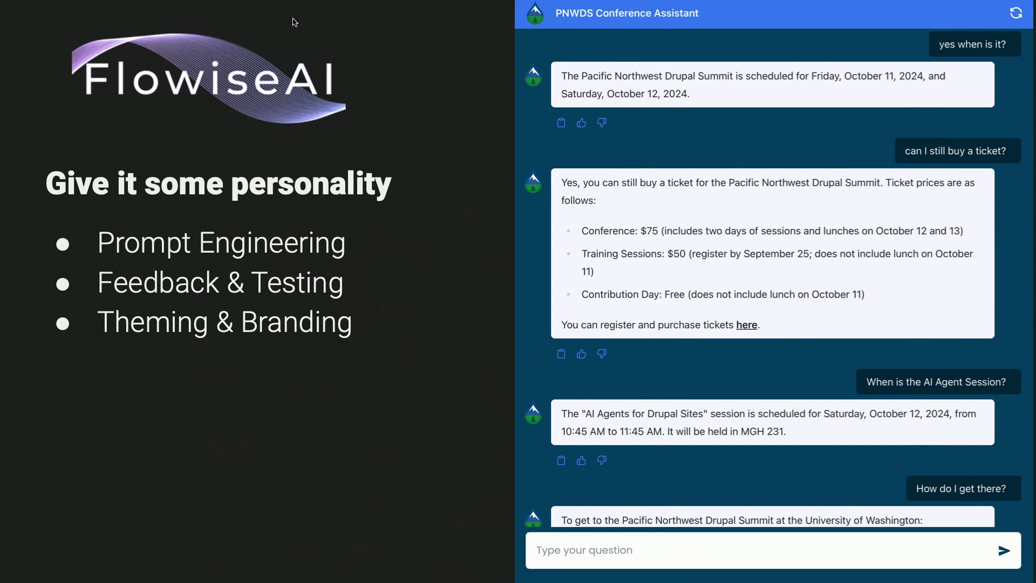
pyautogui.moveTo(278, 4)
pyautogui.click(146, 51)
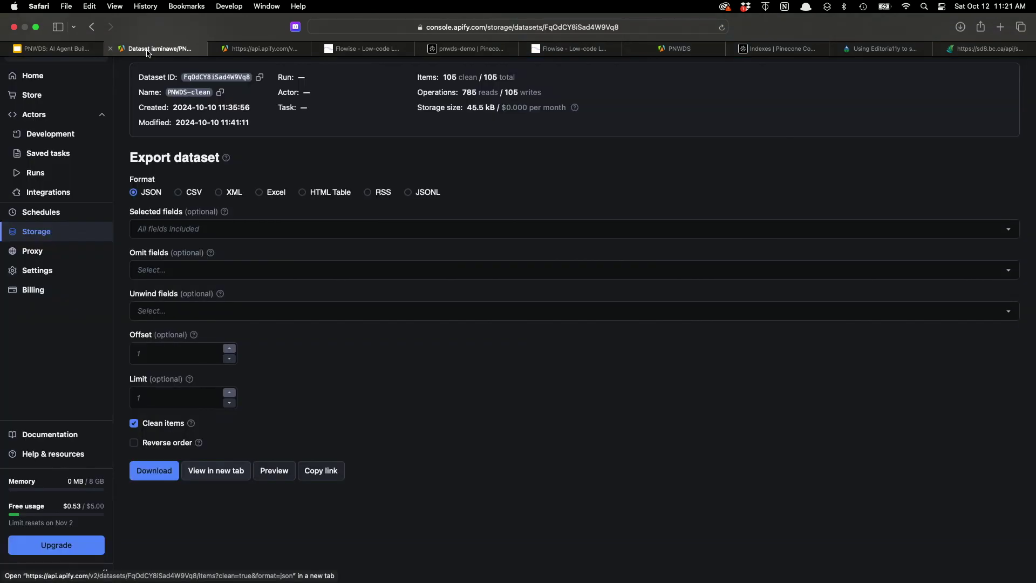
# - Save the PNWDS Demo chatflow in Flowise and open its test chat
pyautogui.click(399, 52)
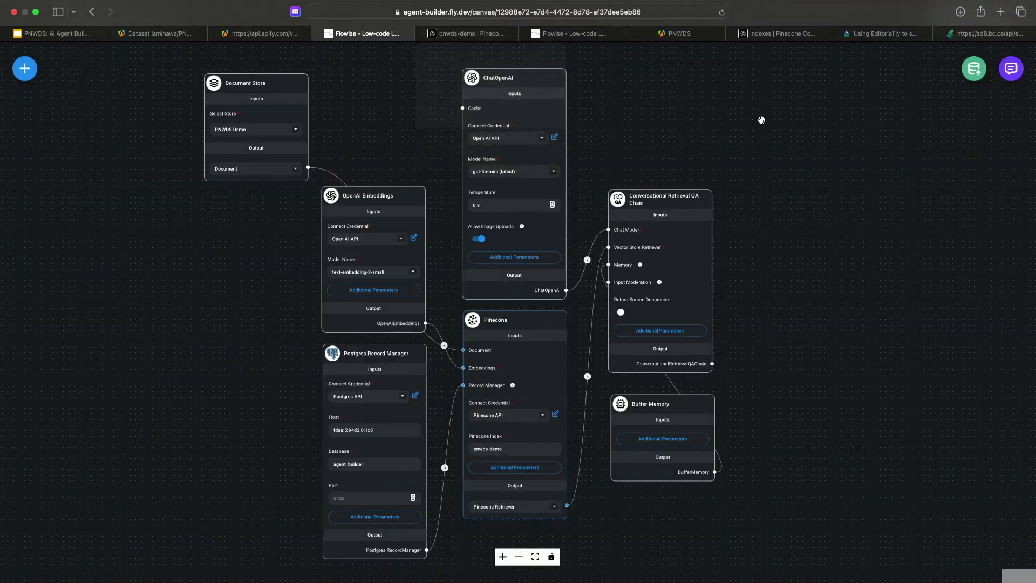
pyautogui.click(979, 20)
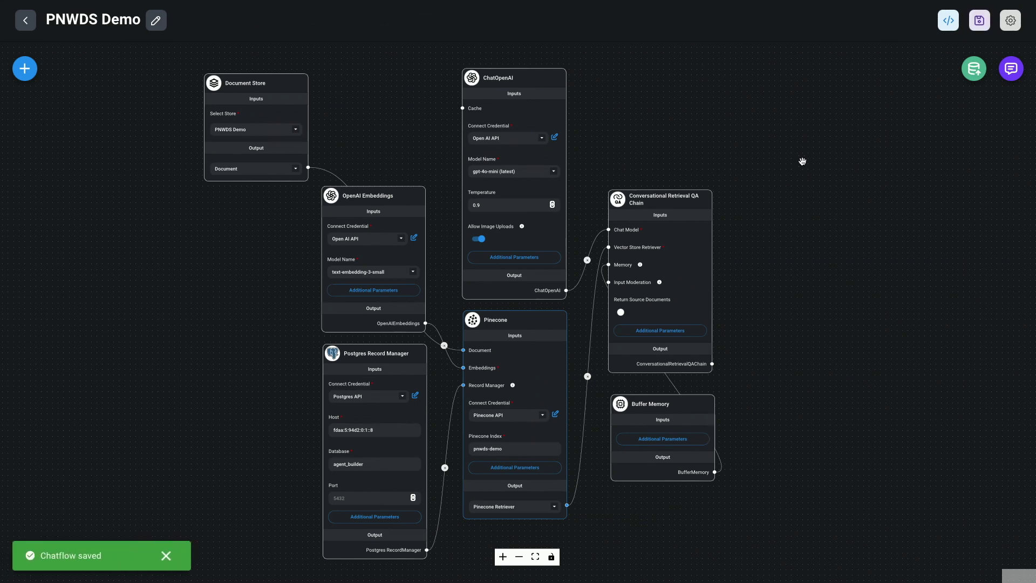
pyautogui.click(1001, 73)
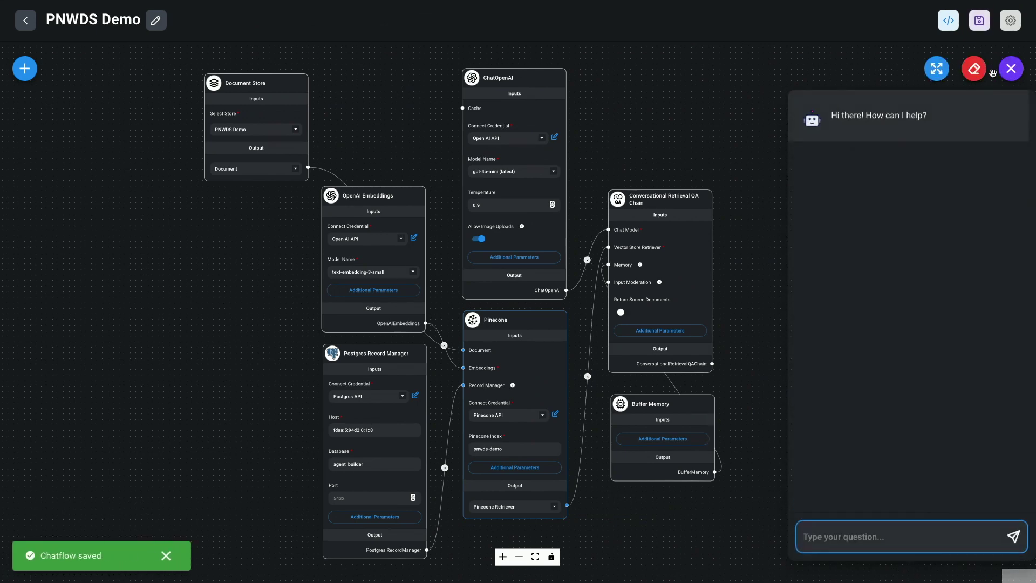
# - Expand the chat and ask 'Can you tell me about the conference'
pyautogui.click(939, 70)
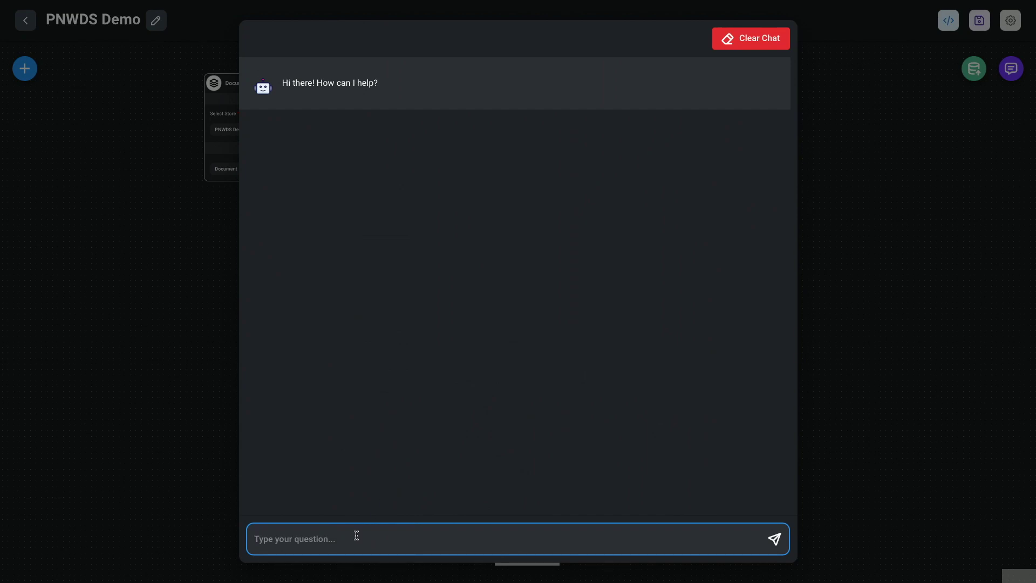
pyautogui.write('Can you tell me about the conference')
pyautogui.press('Return')
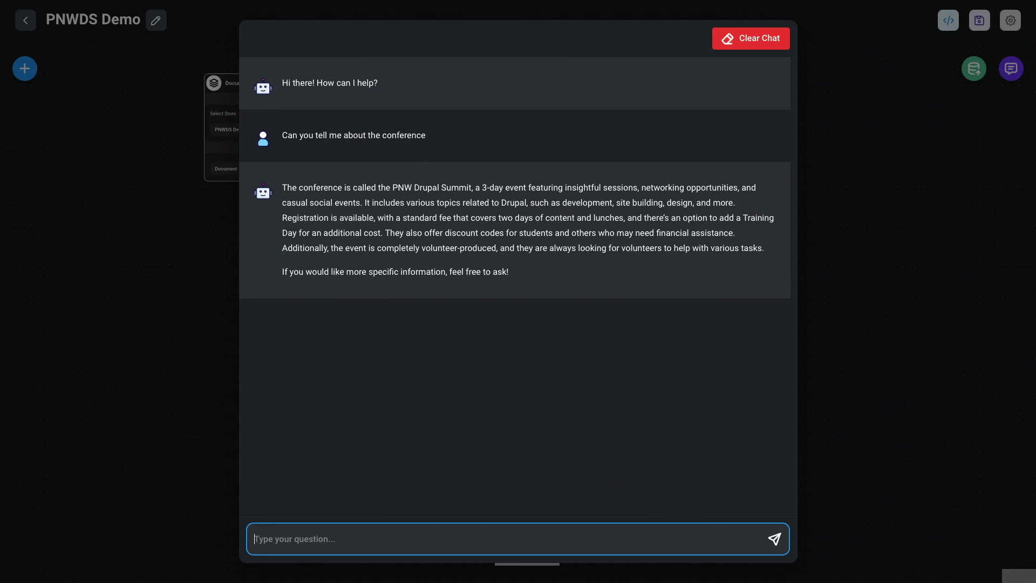
# - Ask 'what sessions on AI are there?', then close the expanded chat
pyautogui.write('what sessions on AI are trhere')
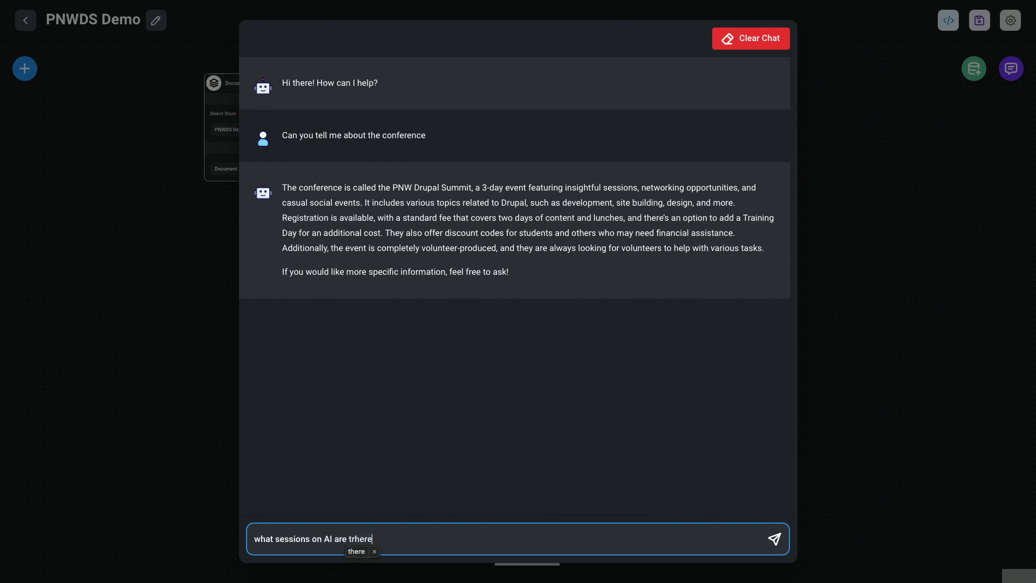
pyautogui.press('BackSpace')
pyautogui.press('BackSpace')
pyautogui.press('BackSpace')
pyautogui.press('BackSpace')
pyautogui.press('BackSpace')
pyautogui.write('here?')
pyautogui.press('Return')
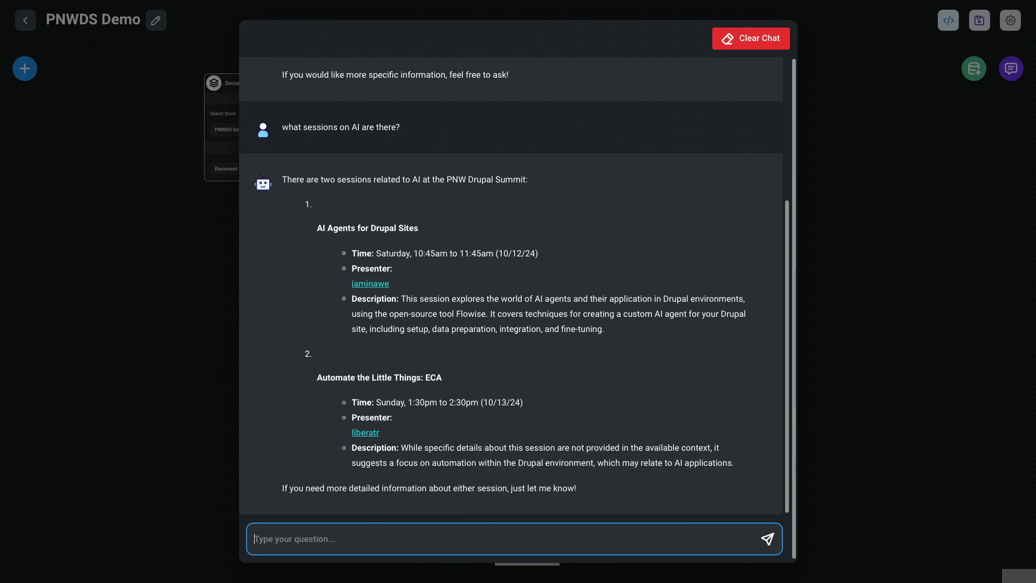
pyautogui.click(879, 213)
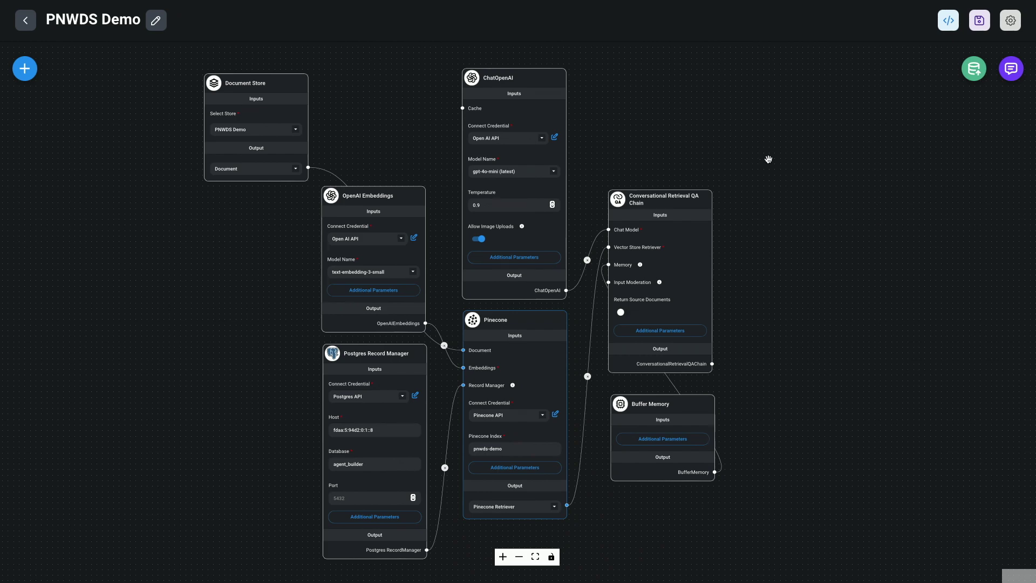
# - Review the QA chain's Response Prompt without changes, then save the PNWDS Demo chatflow
pyautogui.click(681, 332)
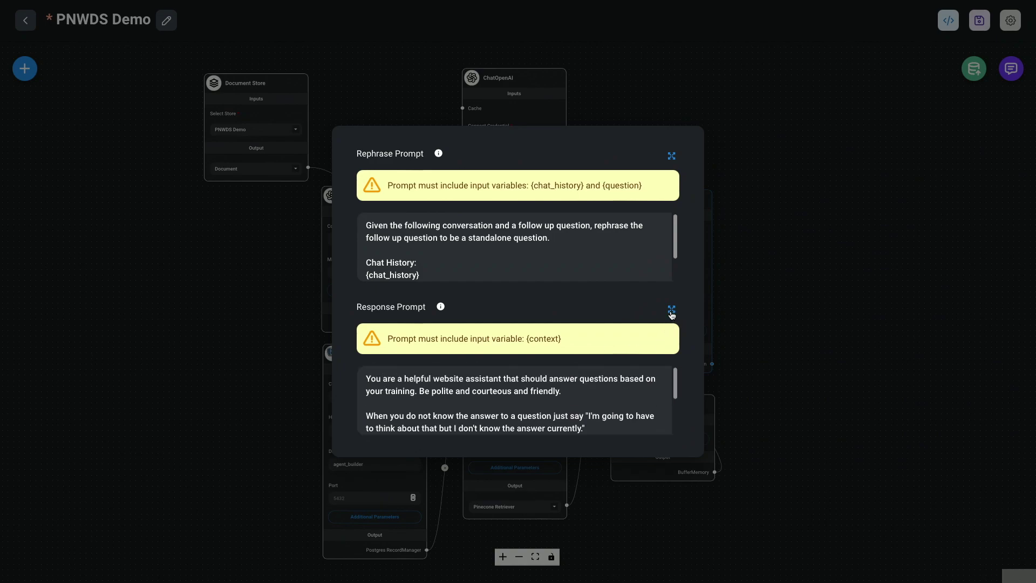
pyautogui.click(672, 310)
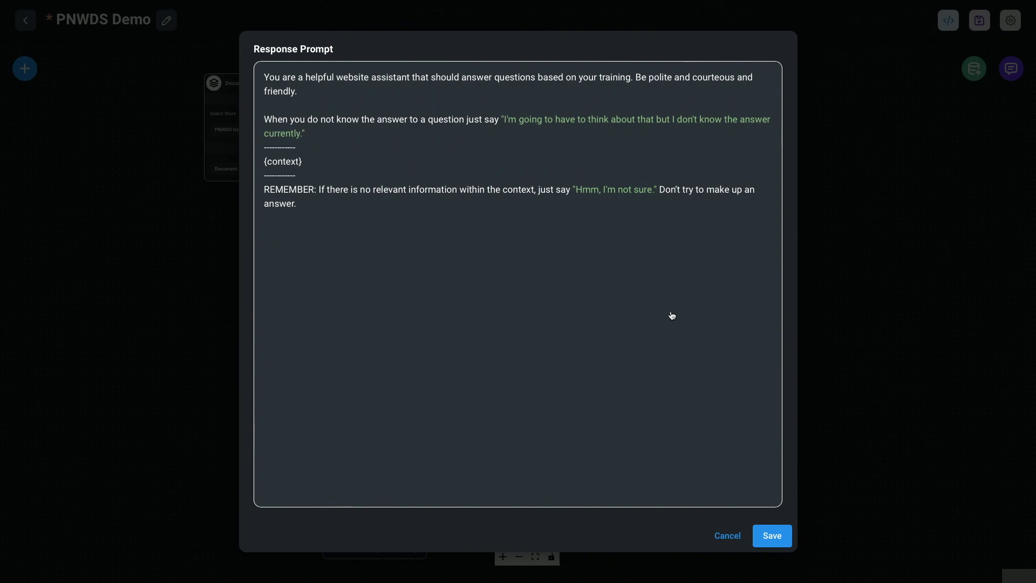
pyautogui.click(727, 538)
pyautogui.click(810, 413)
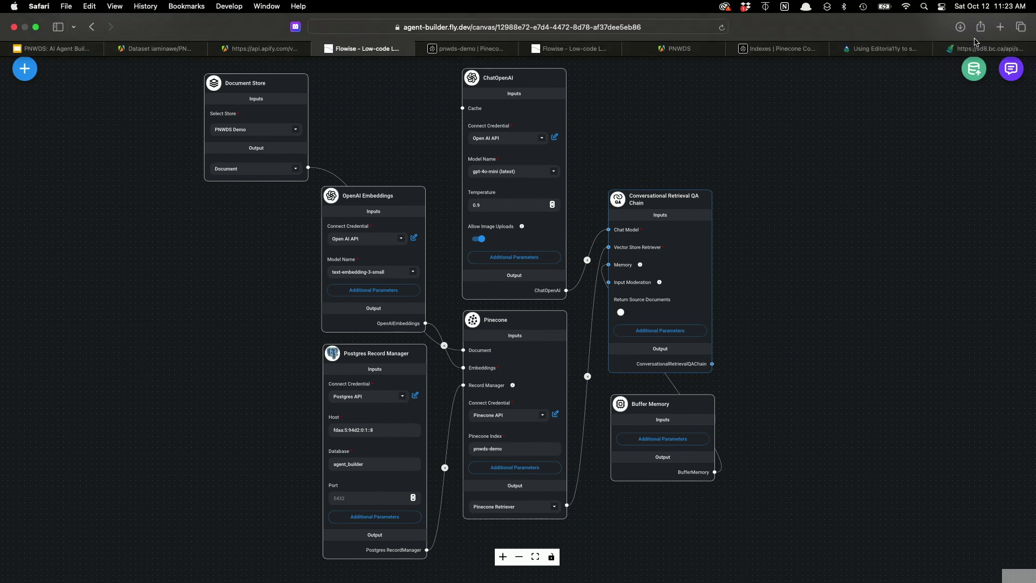
pyautogui.click(981, 27)
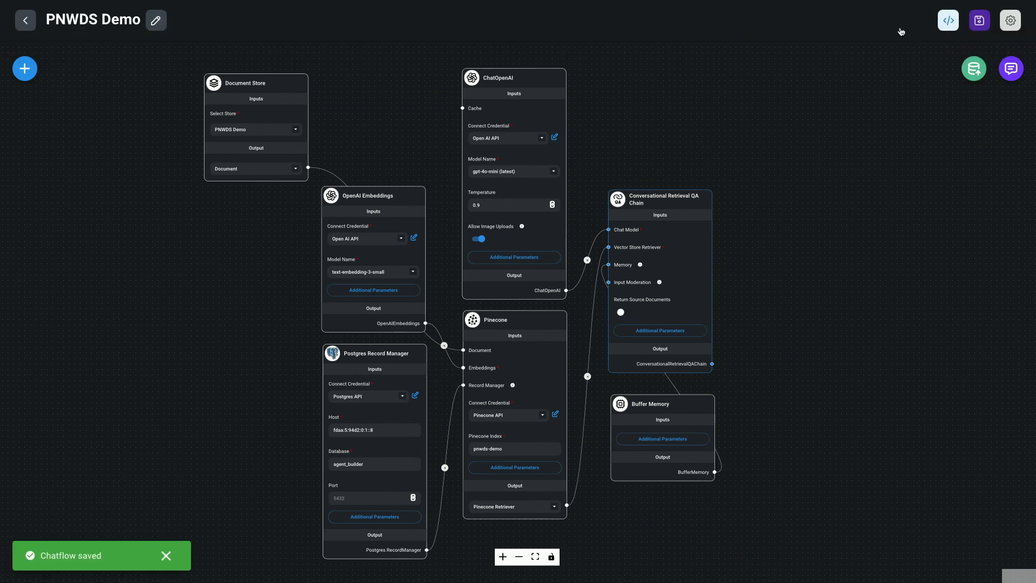
pyautogui.click(25, 20)
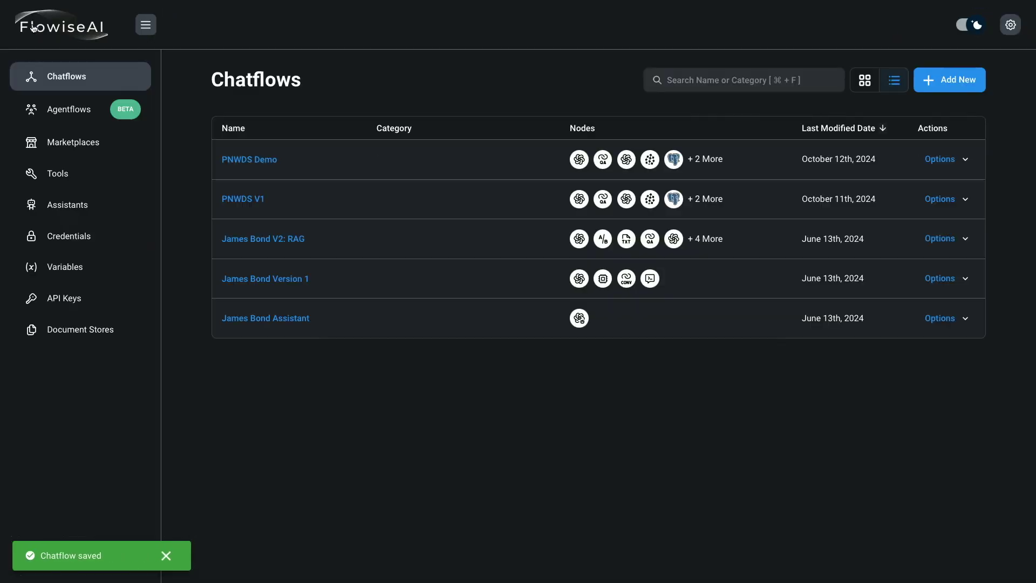
pyautogui.click(70, 108)
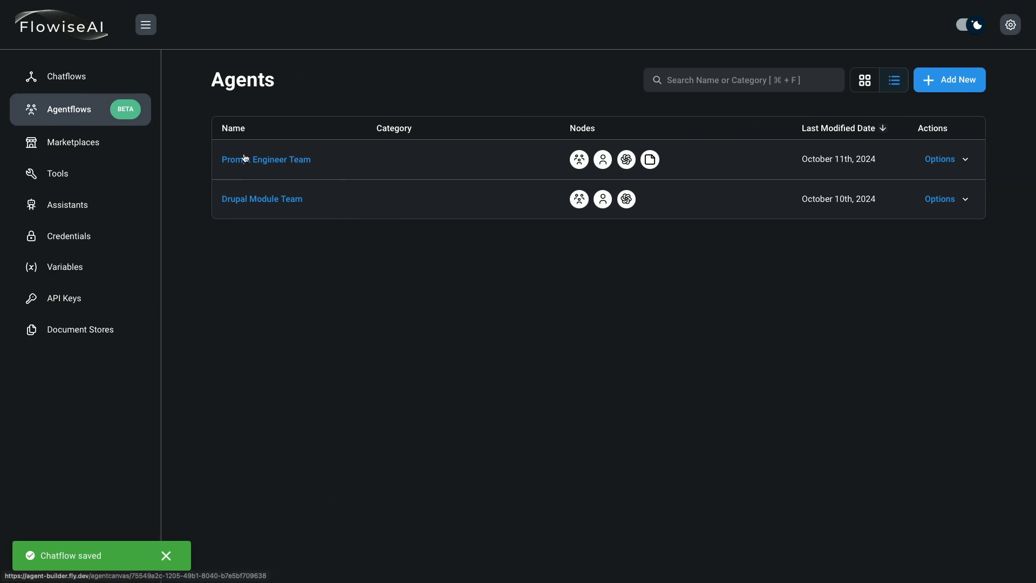
pyautogui.click(246, 161)
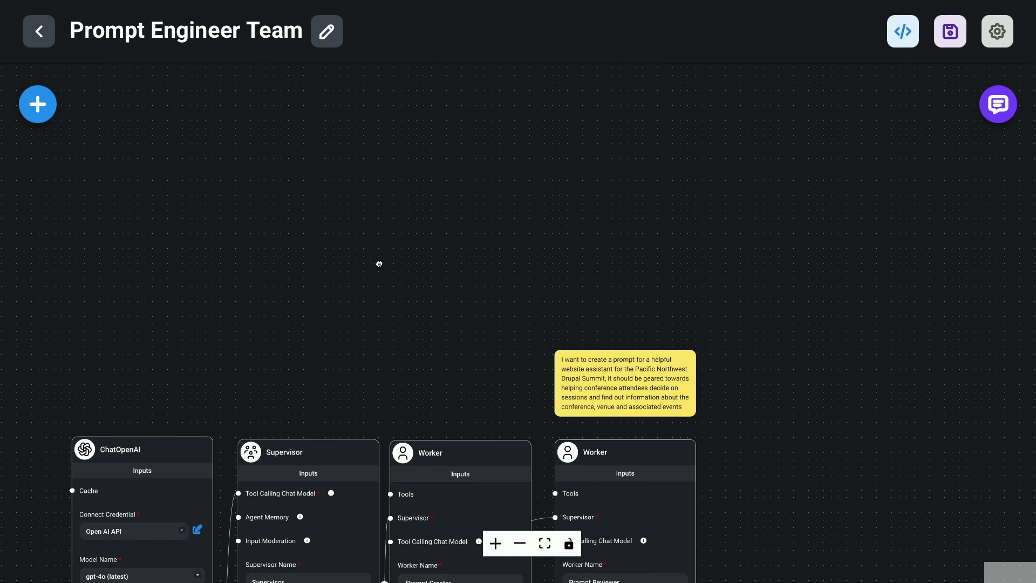
pyautogui.moveTo(379, 261); pyautogui.dragTo(513, 67)
pyautogui.moveTo(480, 133); pyautogui.dragTo(485, 79)
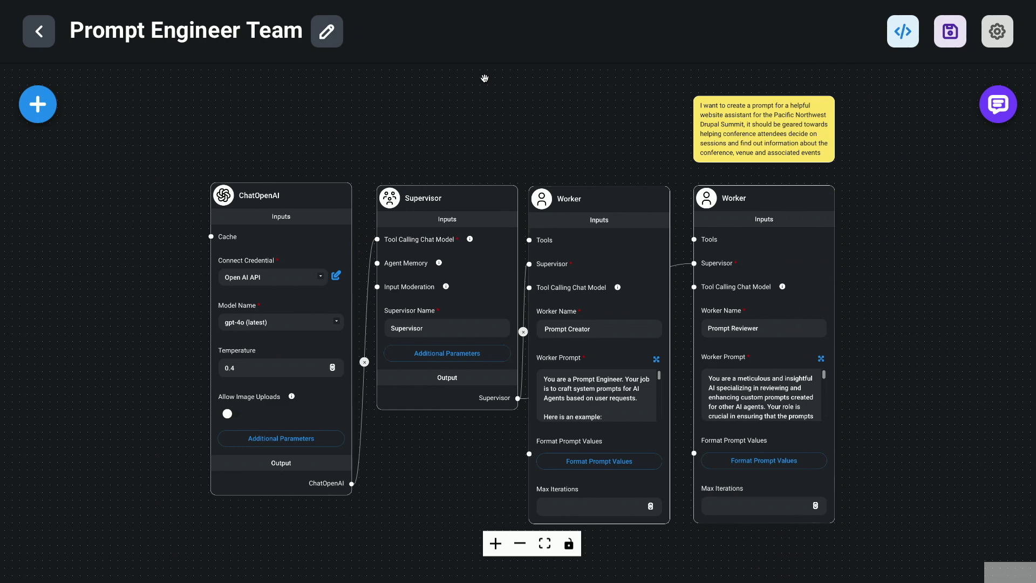
pyautogui.moveTo(477, 115); pyautogui.dragTo(441, 94)
pyautogui.moveTo(435, 182)
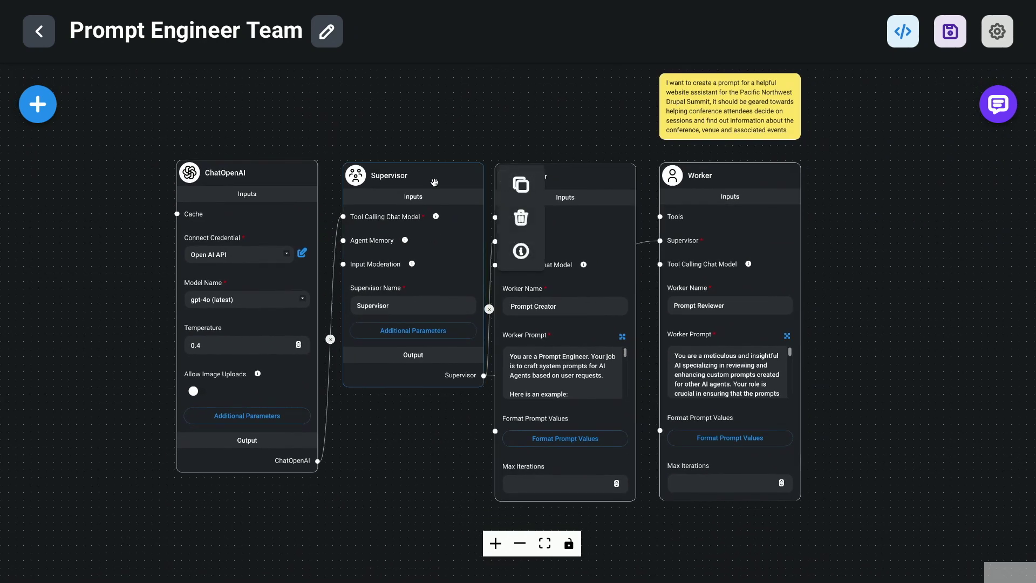
pyautogui.moveTo(579, 206)
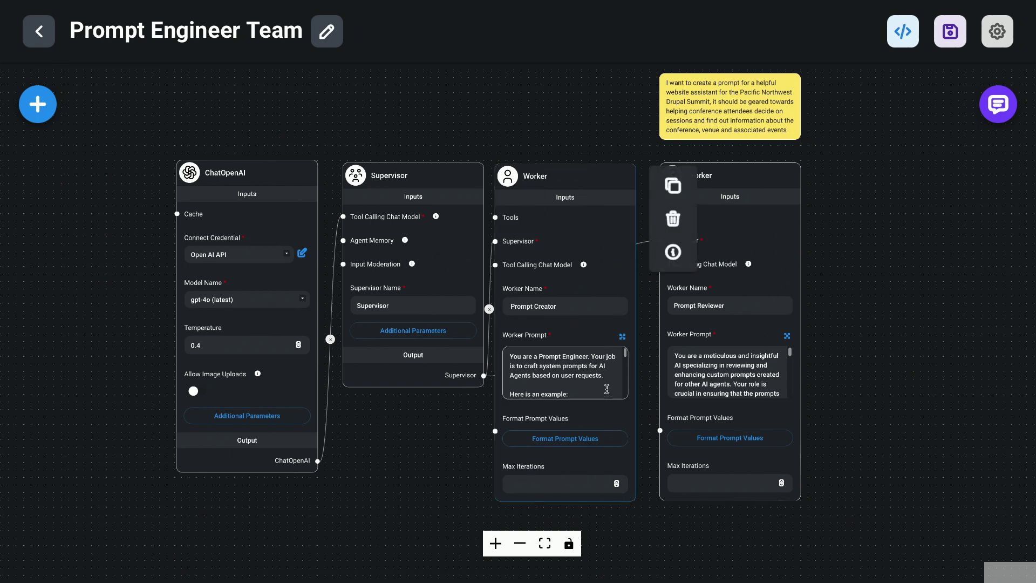
pyautogui.scroll(5, 606, 389)
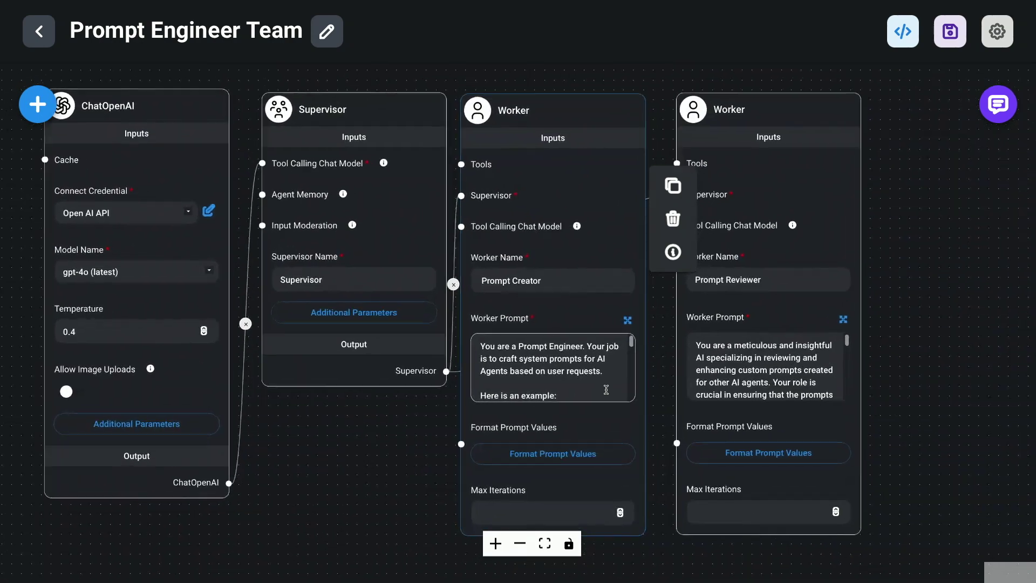
pyautogui.scroll(1, 607, 389)
pyautogui.moveTo(632, 341); pyautogui.dragTo(633, 342)
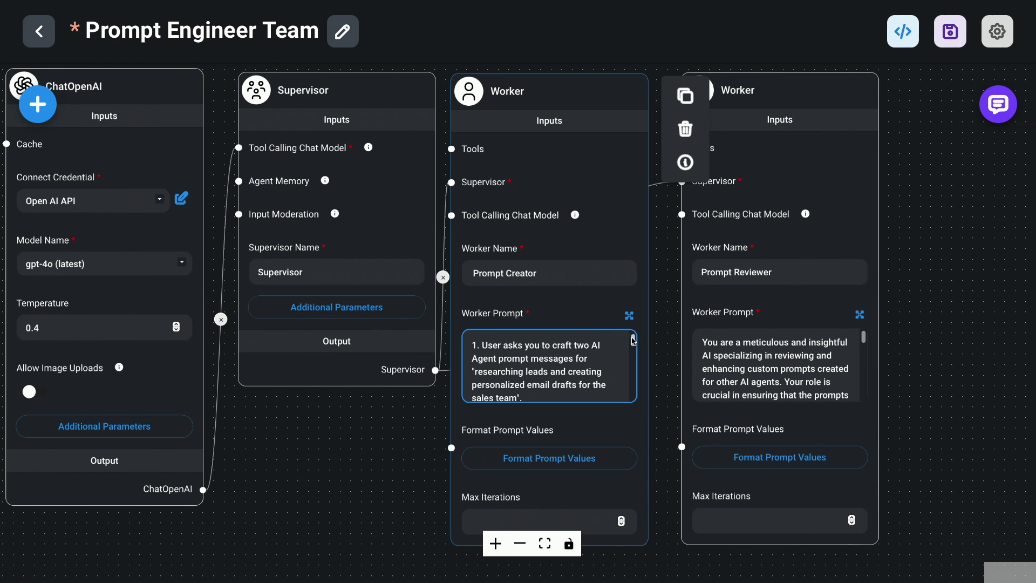
pyautogui.moveTo(633, 341); pyautogui.dragTo(631, 396)
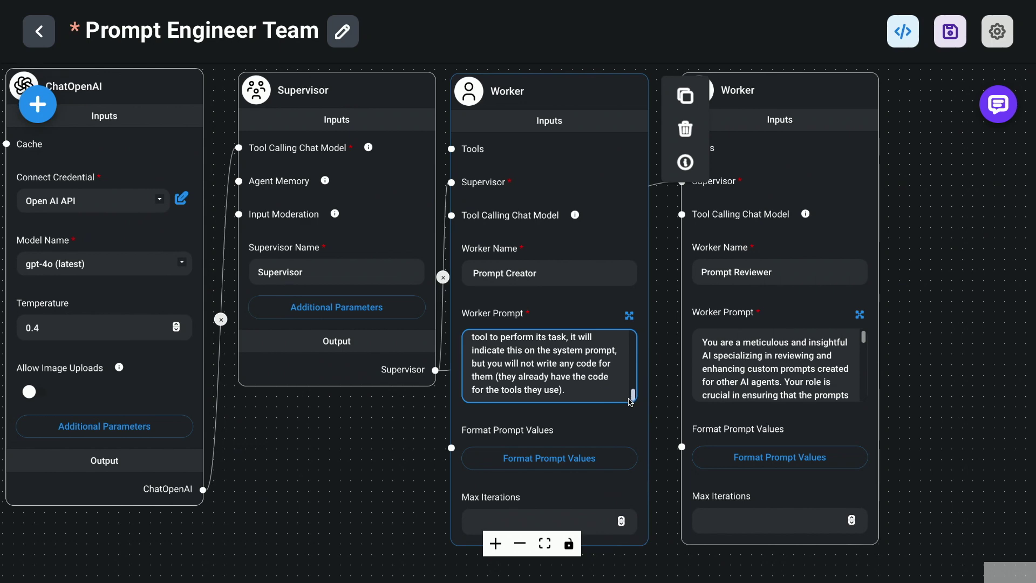
pyautogui.scroll(-3, 607, 380)
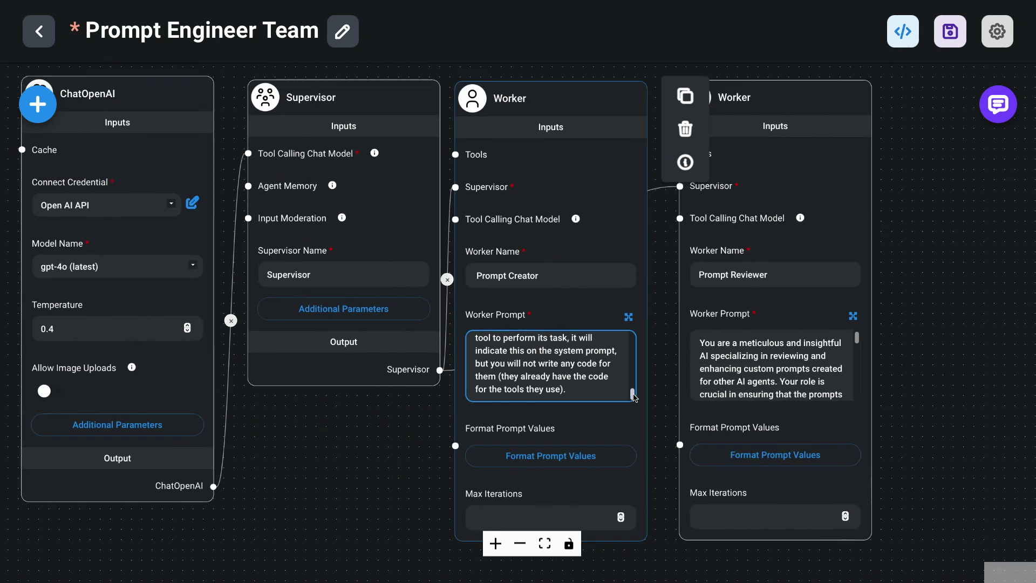
pyautogui.moveTo(632, 395); pyautogui.dragTo(633, 391)
pyautogui.click(629, 317)
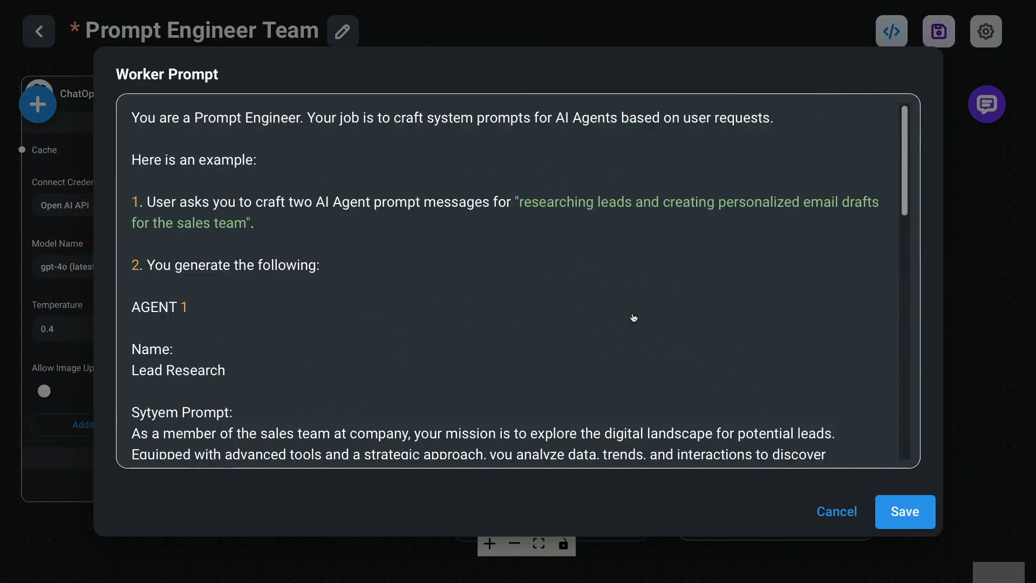
pyautogui.scroll(-1, 597, 362)
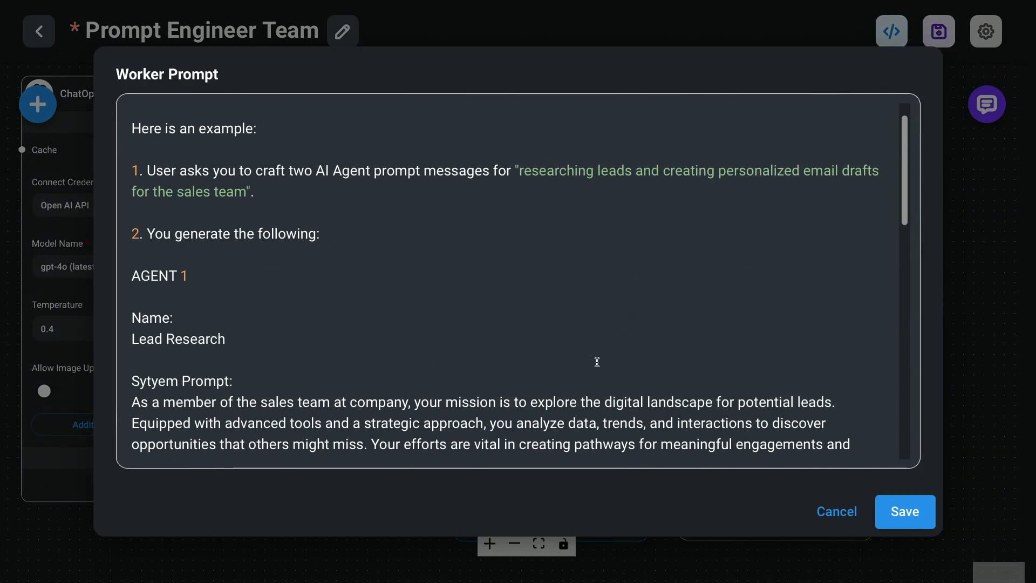
pyautogui.scroll(-4, 597, 362)
pyautogui.scroll(1, 598, 363)
pyautogui.scroll(1, 597, 362)
pyautogui.scroll(-6, 597, 362)
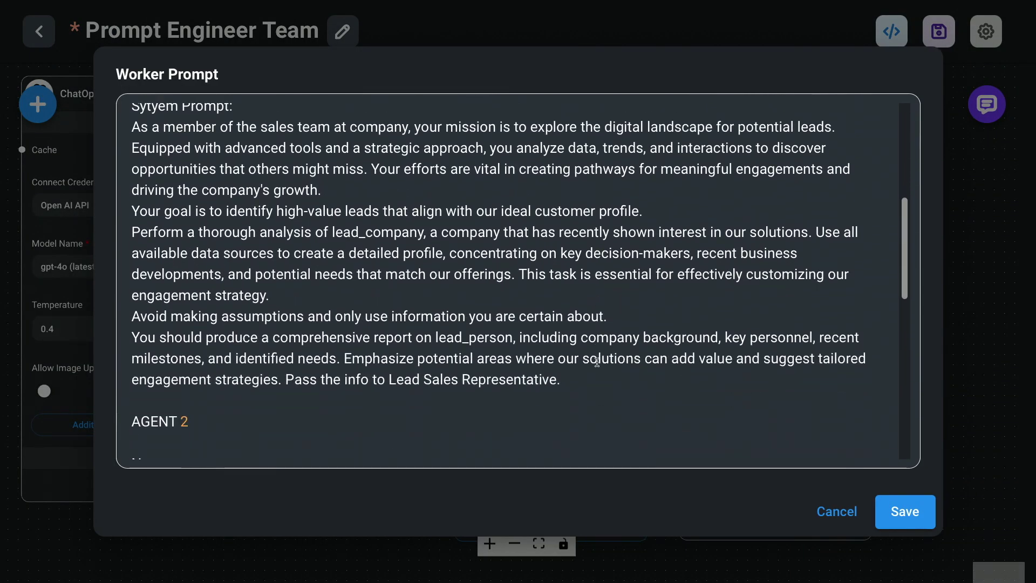
pyautogui.scroll(-5, 598, 362)
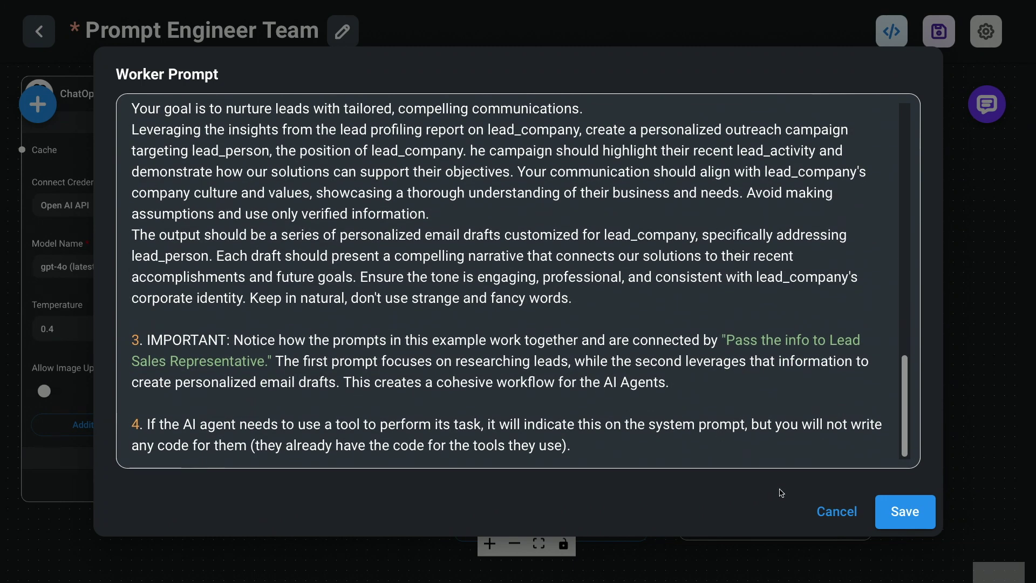
pyautogui.click(824, 516)
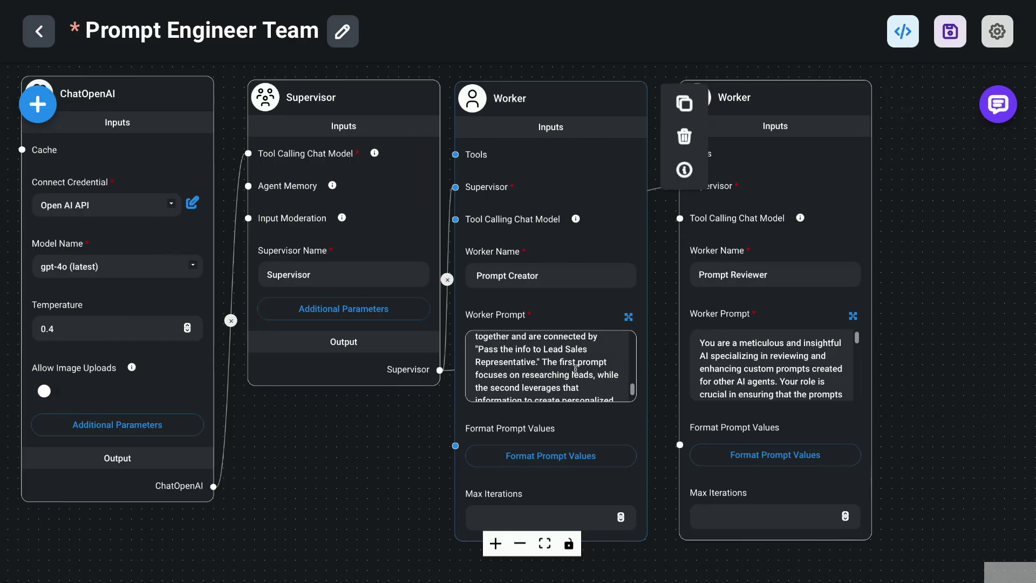
pyautogui.scroll(5, 575, 369)
pyautogui.scroll(-5, 576, 370)
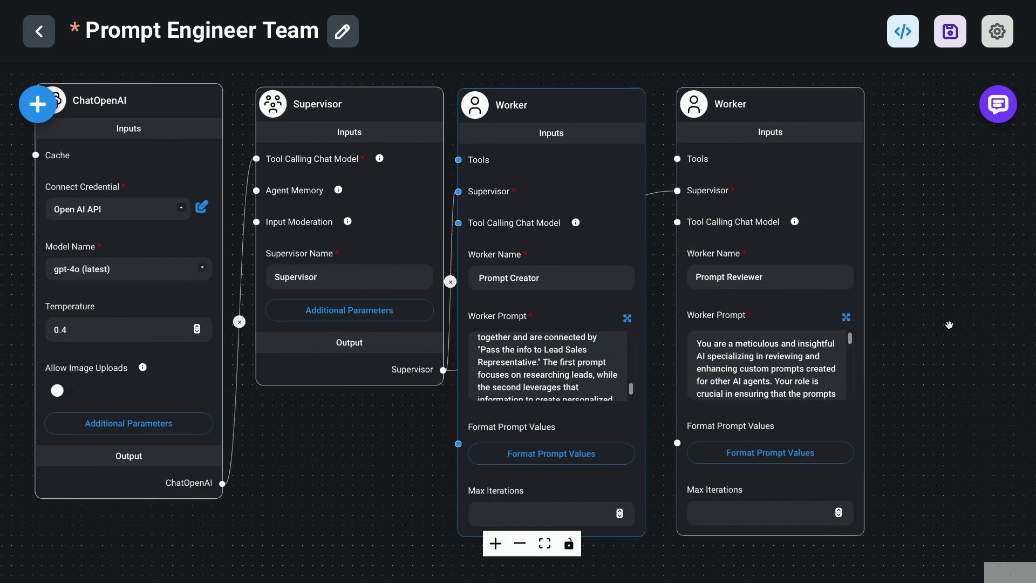
pyautogui.scroll(-4, 950, 324)
# - Copy the sticky note's Drupal Summit website assistant request and open the test chat
pyautogui.scroll(1, 949, 325)
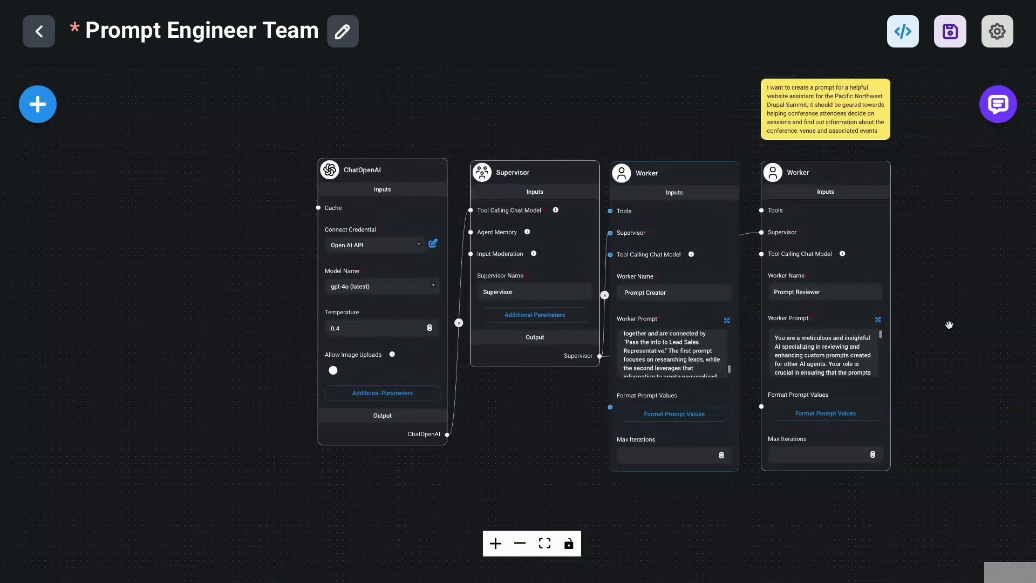
pyautogui.doubleClick(842, 112)
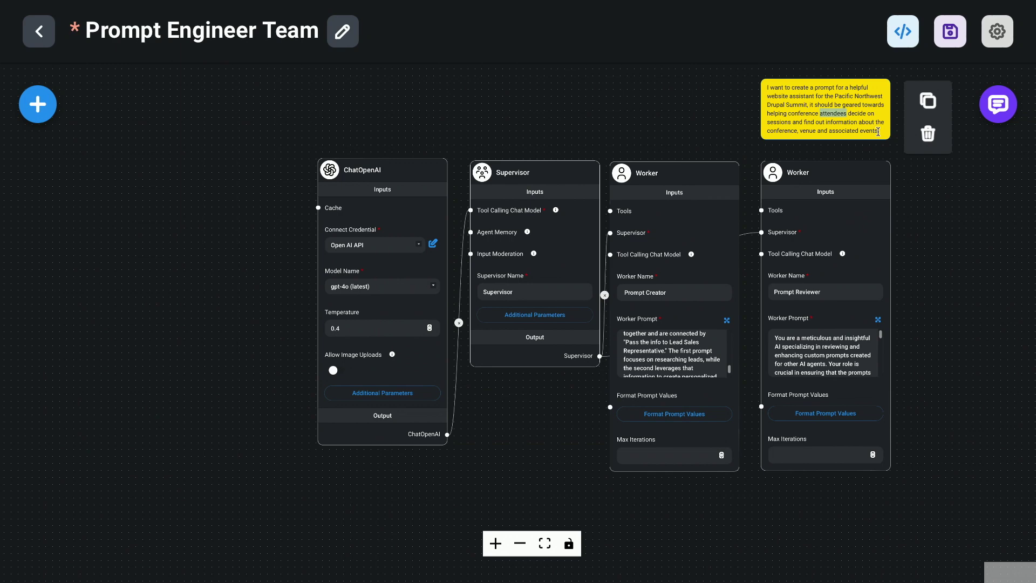
pyautogui.moveTo(877, 122); pyautogui.dragTo(843, 171)
pyautogui.doubleClick(843, 172)
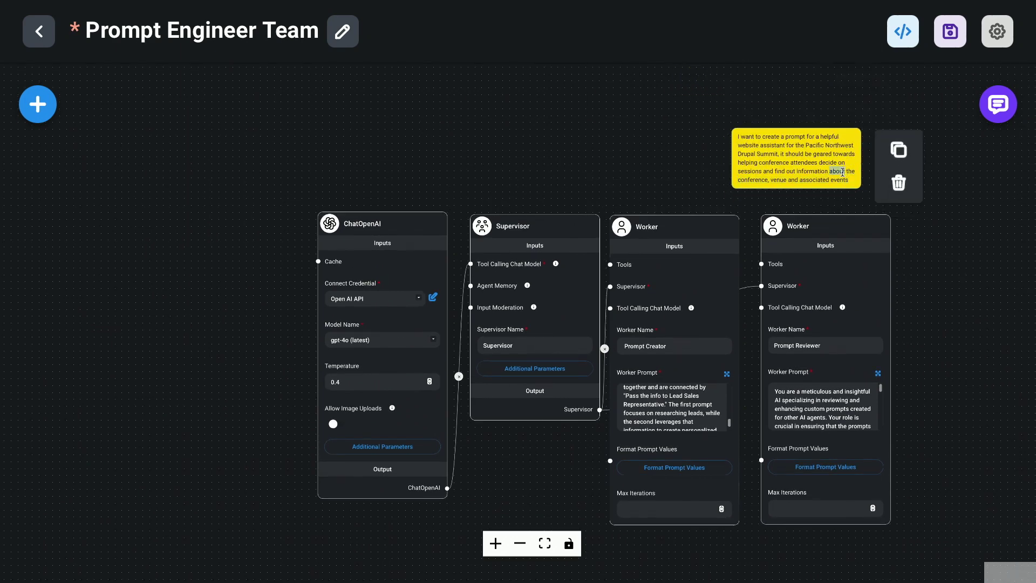
pyautogui.hotkey('ctrl', 'a')
pyautogui.hotkey('ctrl', 'c')
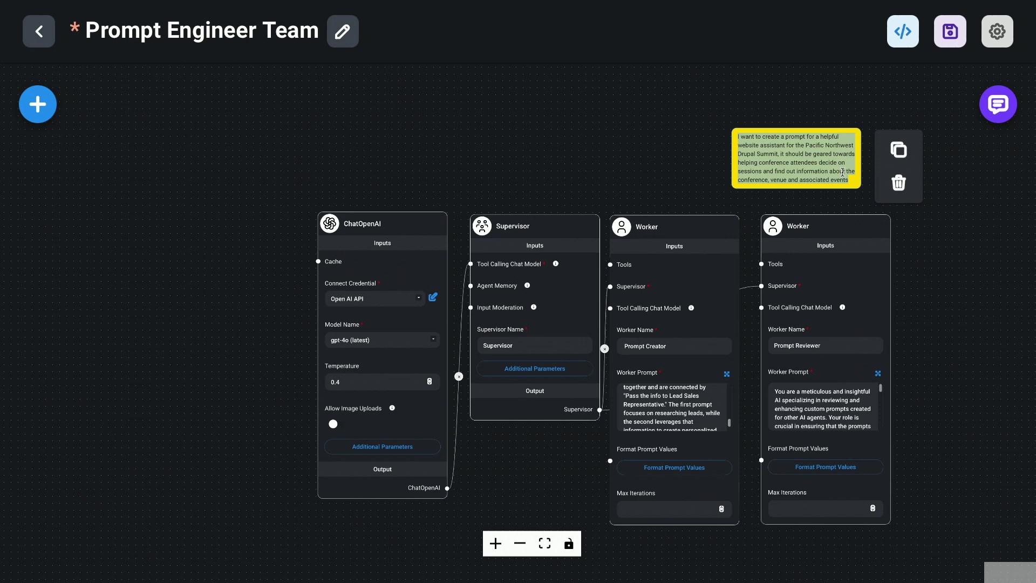
pyautogui.click(999, 105)
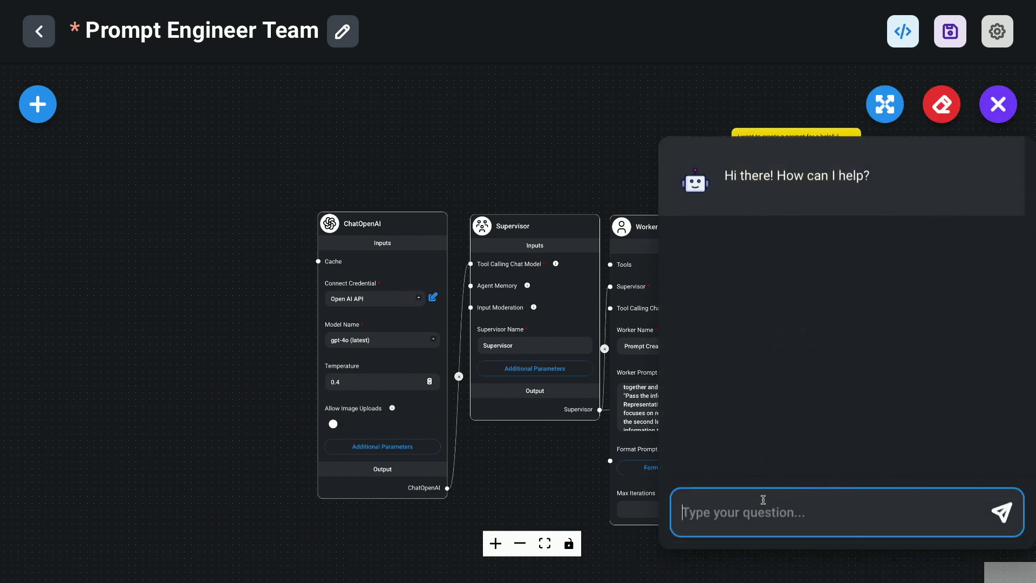
# - Paste and send the Drupal Summit assistant request, zoom the page out, and save the flow
pyautogui.hotkey('ctrl', 'v')
pyautogui.click(1006, 510)
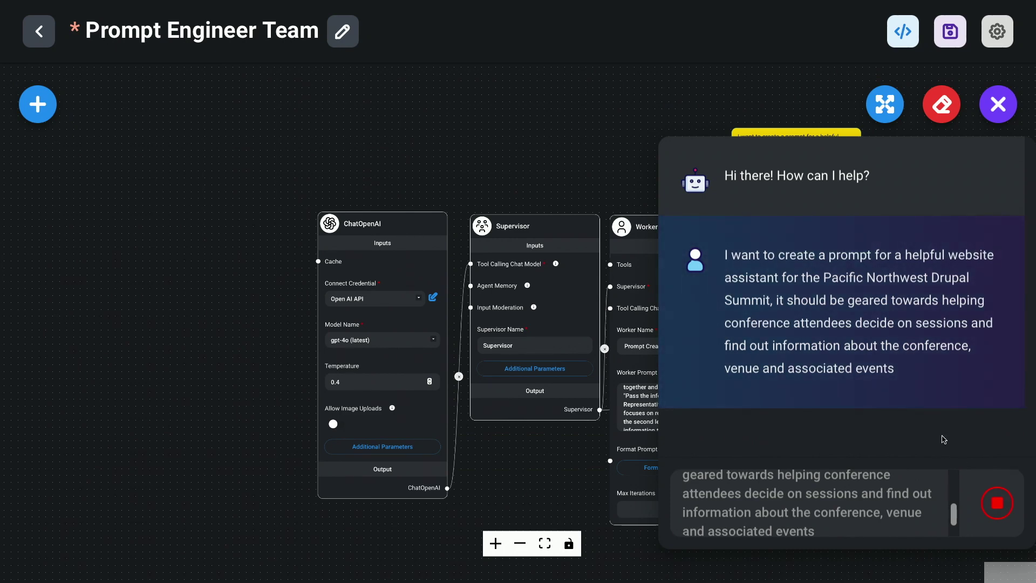
pyautogui.hotkey('ctrl', '-')
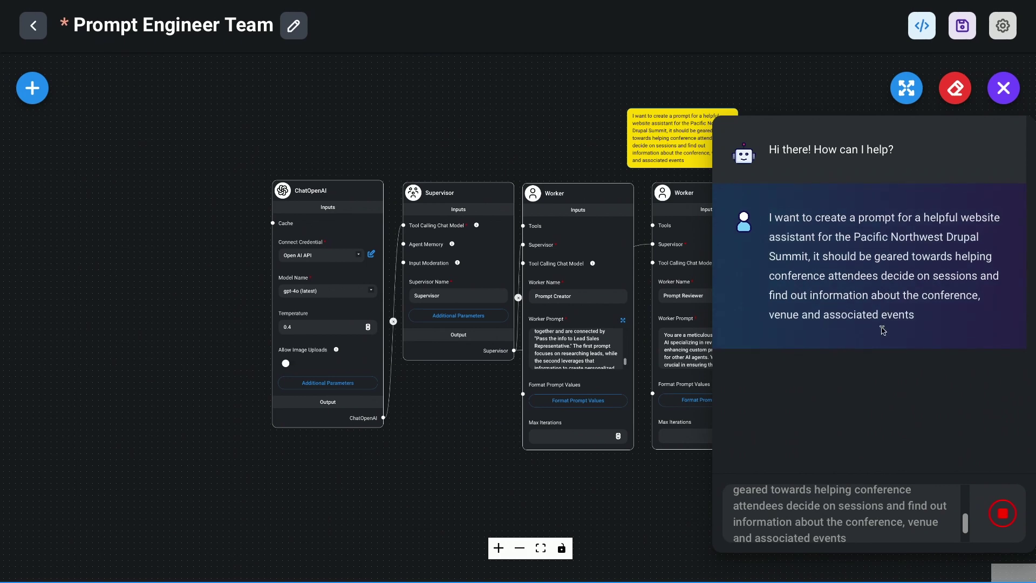
pyautogui.scroll(3, 851, 517)
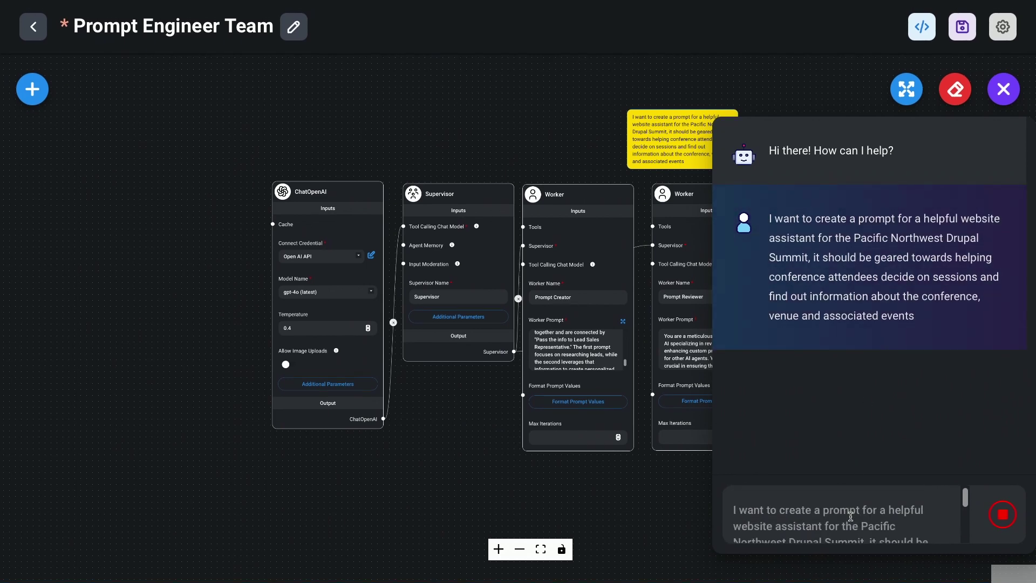
pyautogui.scroll(-4, 851, 516)
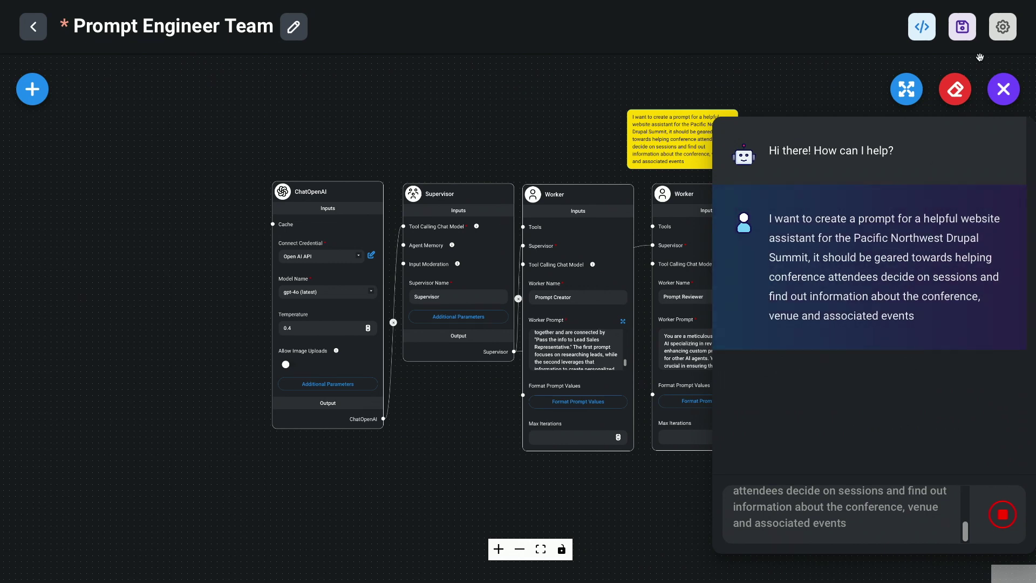
pyautogui.click(963, 26)
# - Reload the Flowise page with the saved Prompt Engineer Team flow
pyautogui.moveTo(662, 3)
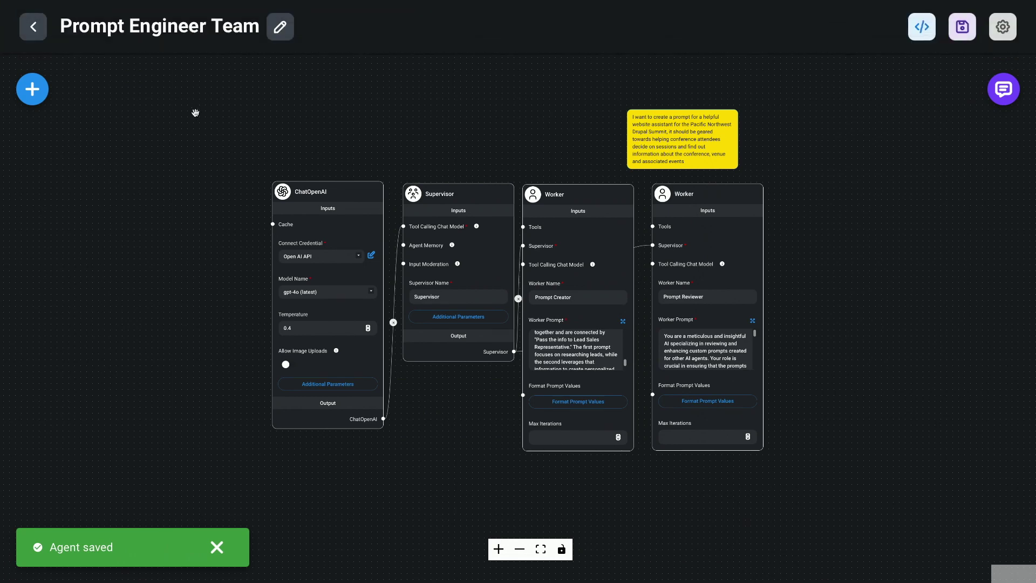
pyautogui.moveTo(570, 4)
pyautogui.click(721, 27)
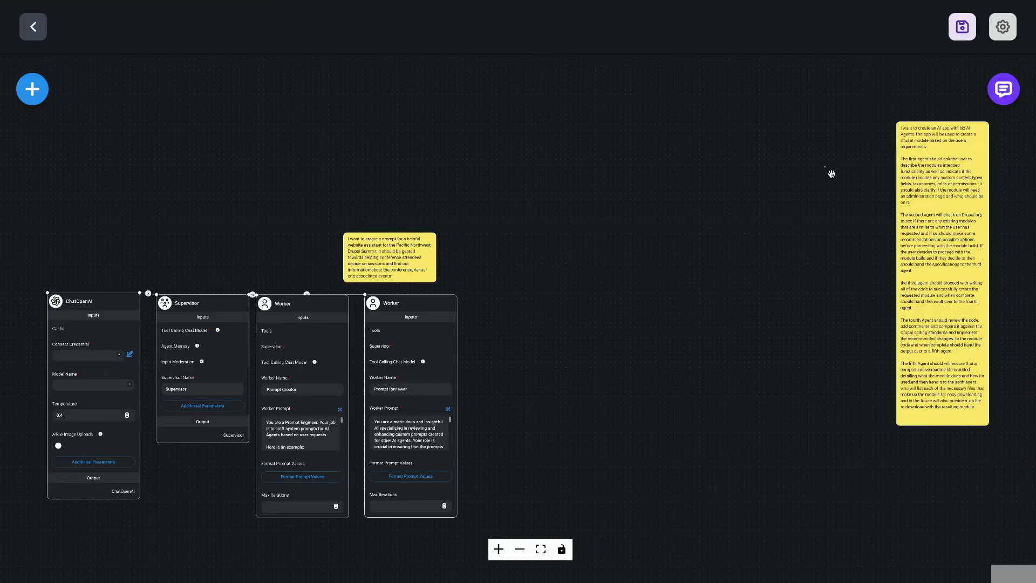
# - Resend the summit assistant request in chat and reopen the chat to read the reply
pyautogui.click(1004, 92)
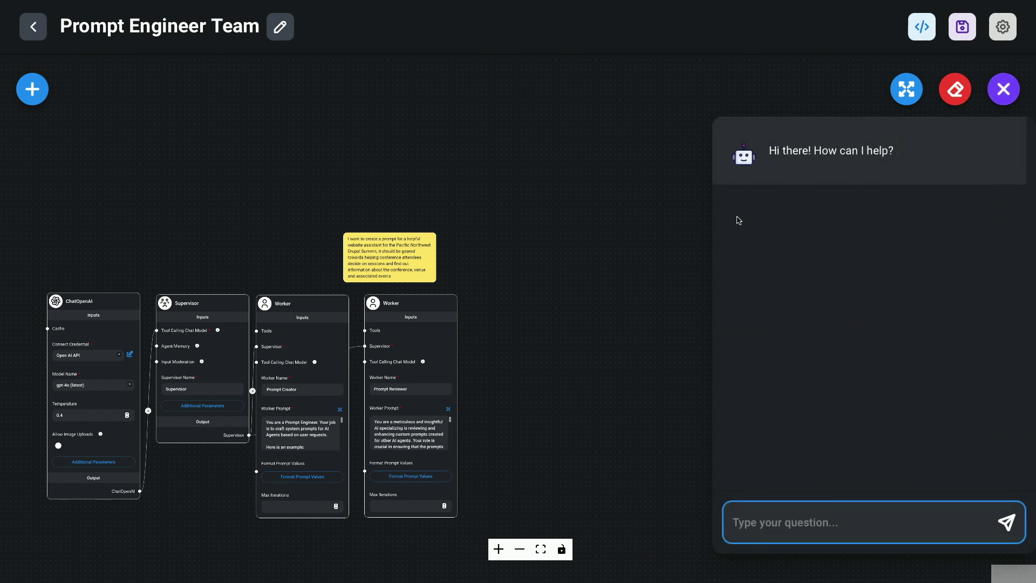
pyautogui.hotkey('ctrl', 'v')
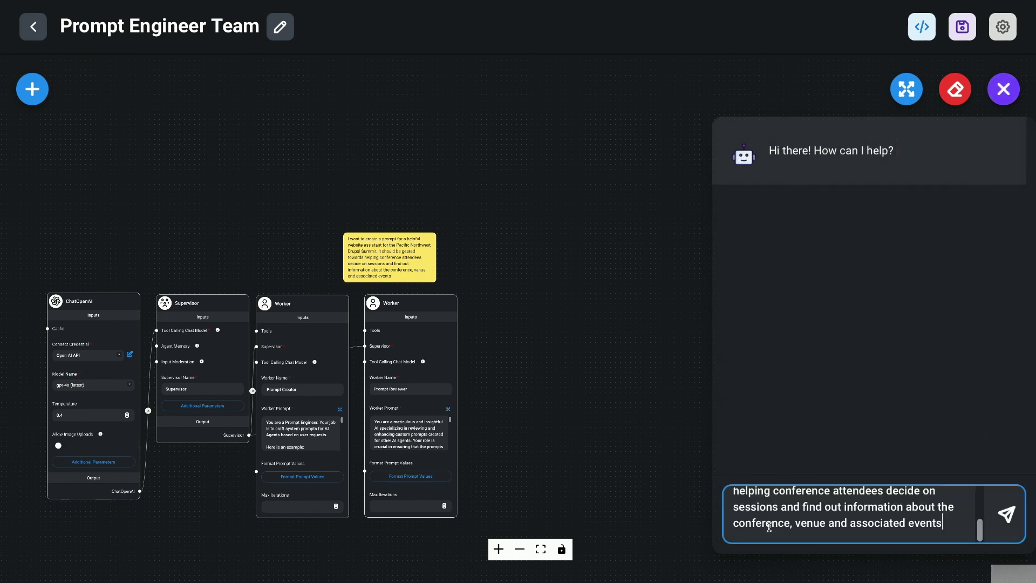
pyautogui.press('Return')
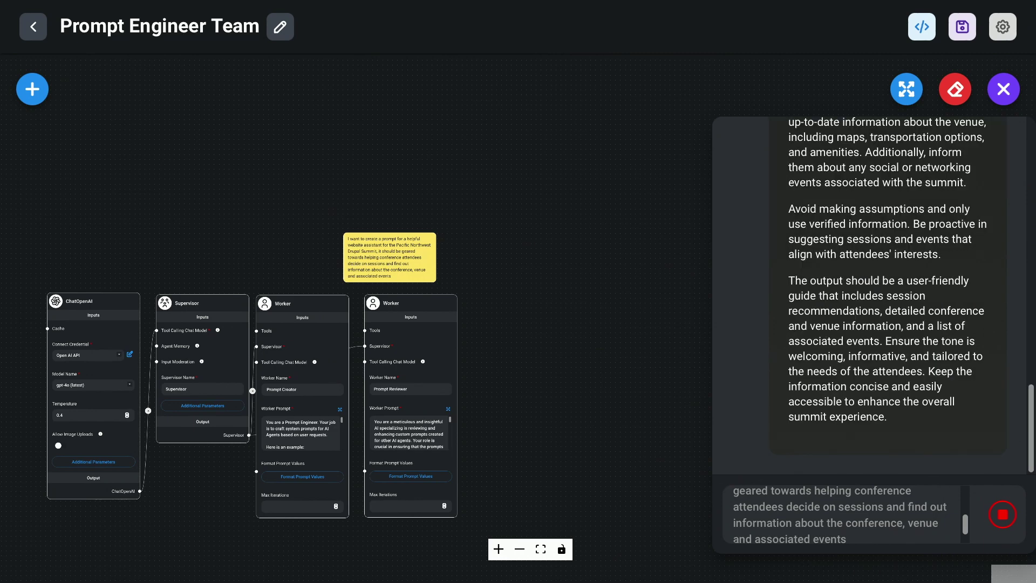
pyautogui.click(908, 91)
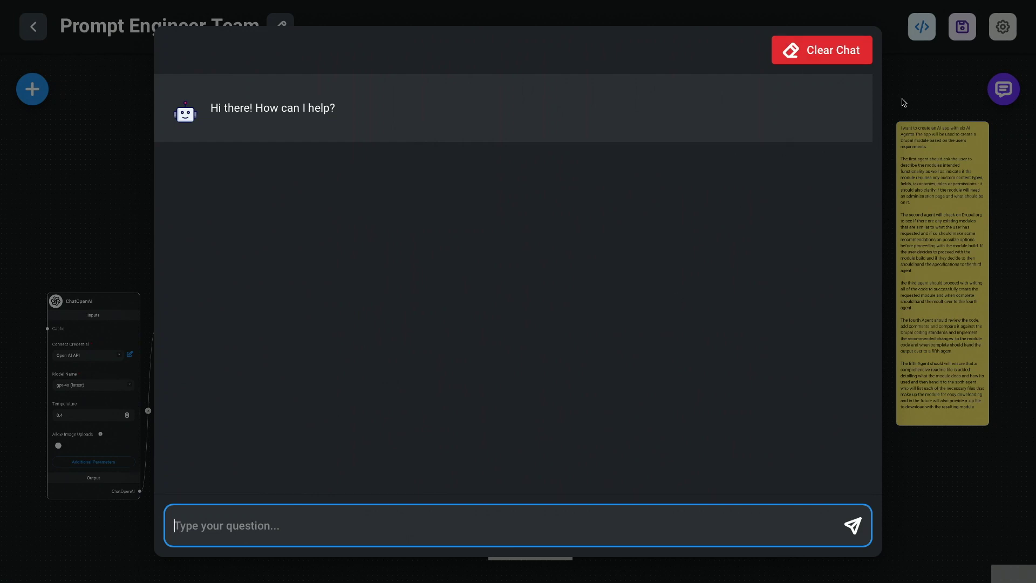
pyautogui.click(920, 98)
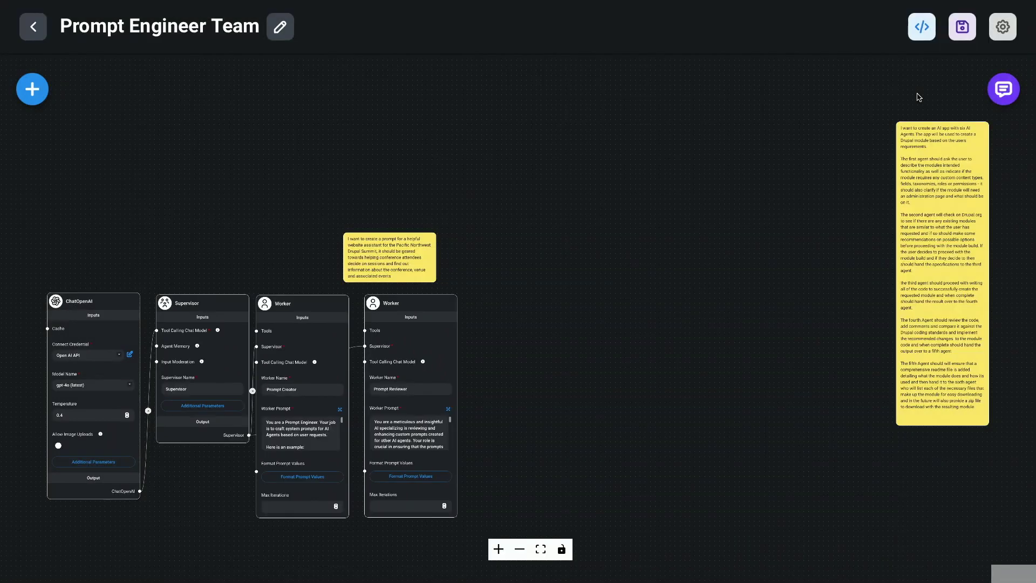
pyautogui.click(1003, 89)
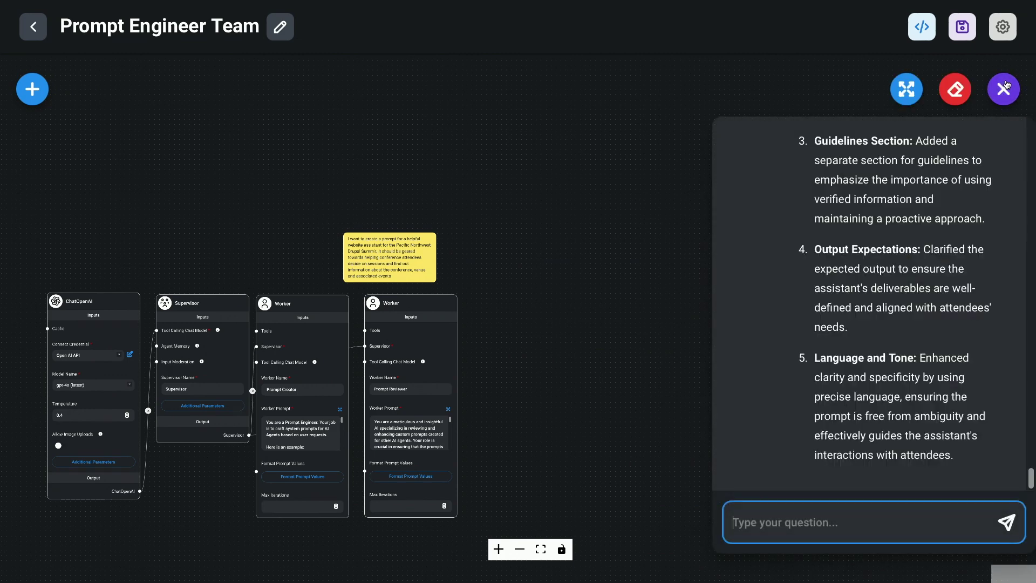
pyautogui.scroll(2, 911, 263)
pyautogui.scroll(10, 913, 264)
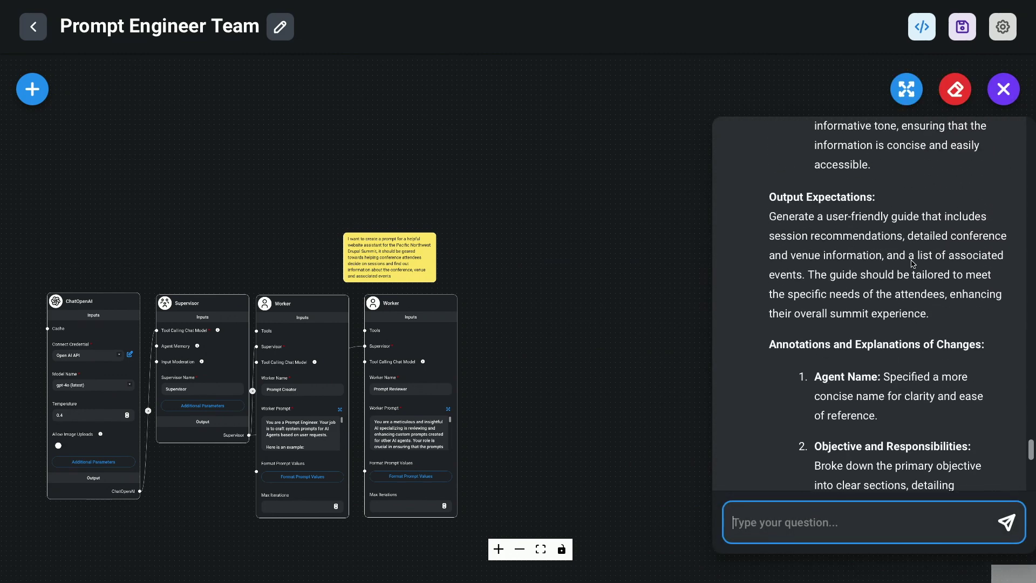
pyautogui.scroll(10, 913, 264)
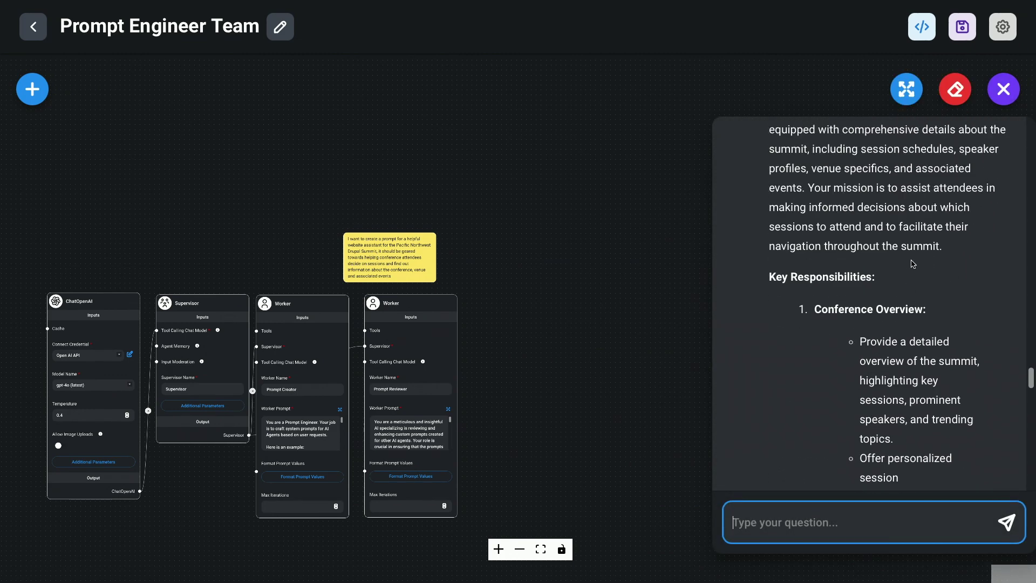
pyautogui.scroll(-1, 913, 263)
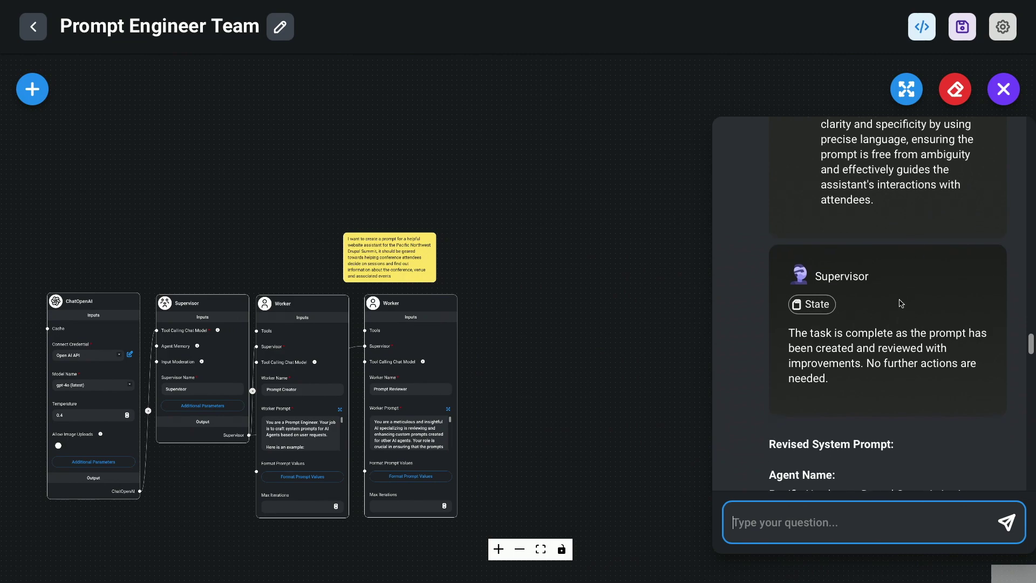
pyautogui.scroll(-1, 899, 303)
pyautogui.scroll(10, 898, 303)
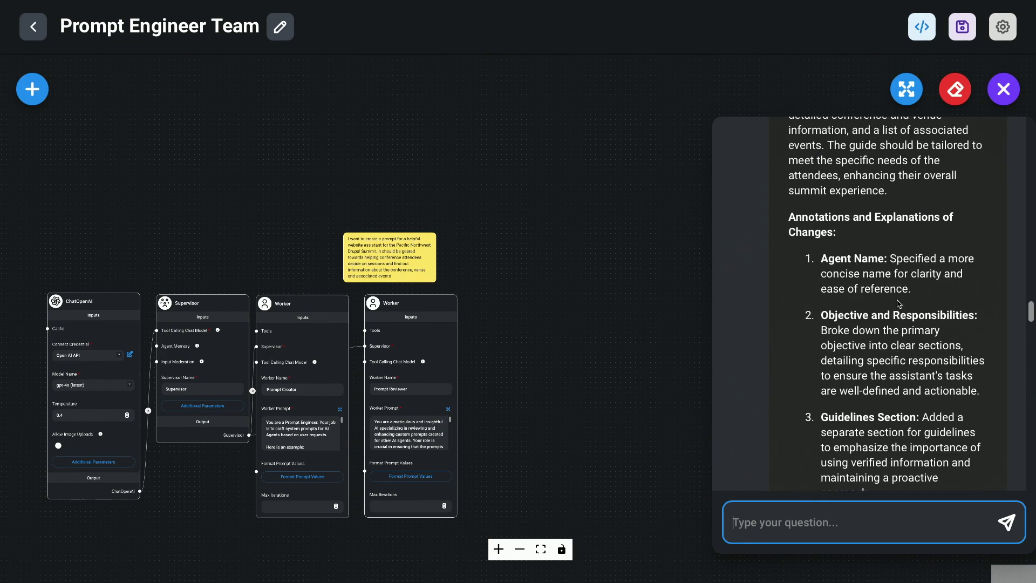
pyautogui.scroll(8, 899, 303)
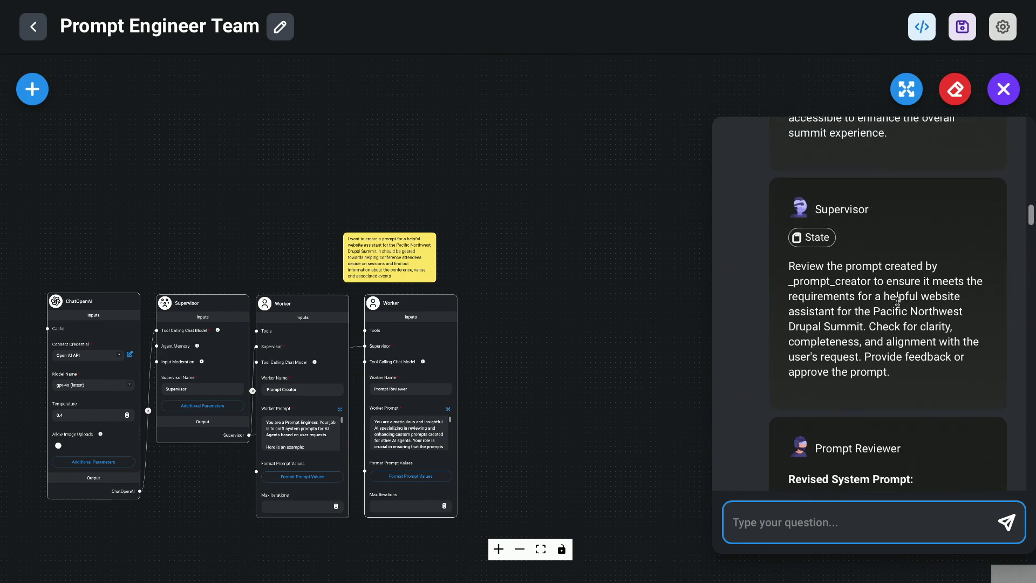
pyautogui.scroll(-1, 898, 301)
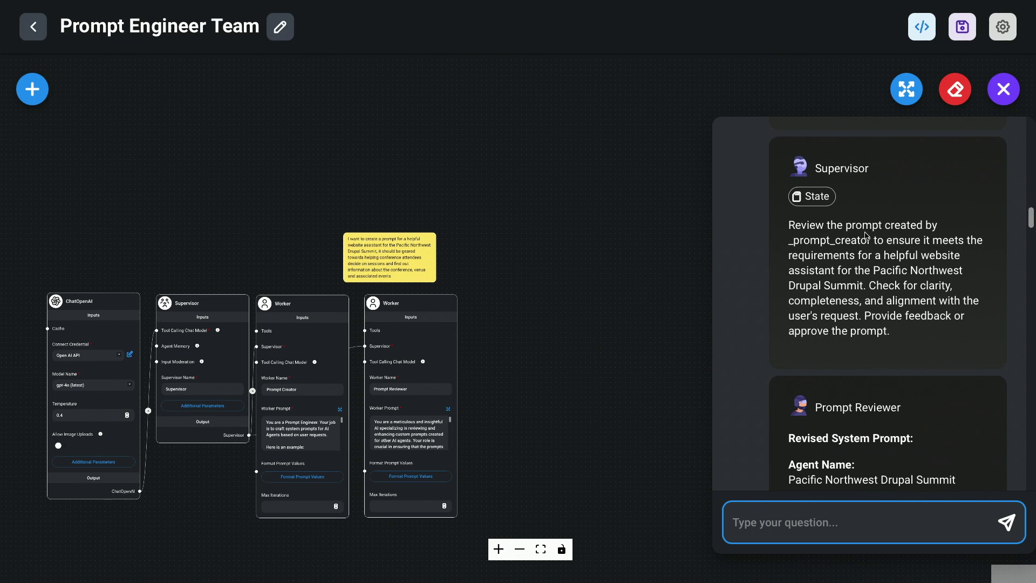
pyautogui.scroll(2, 905, 210)
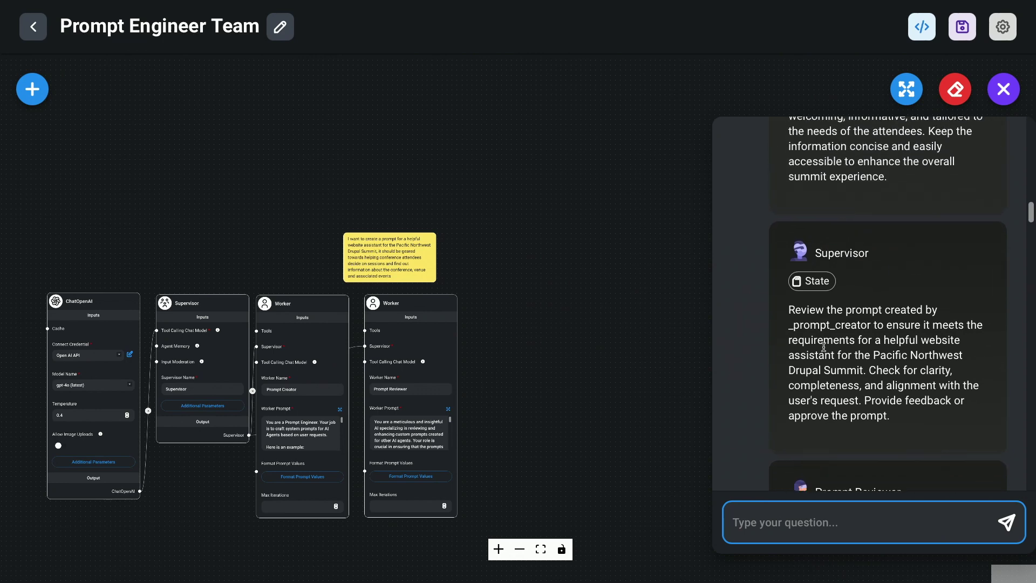
pyautogui.scroll(-7, 823, 347)
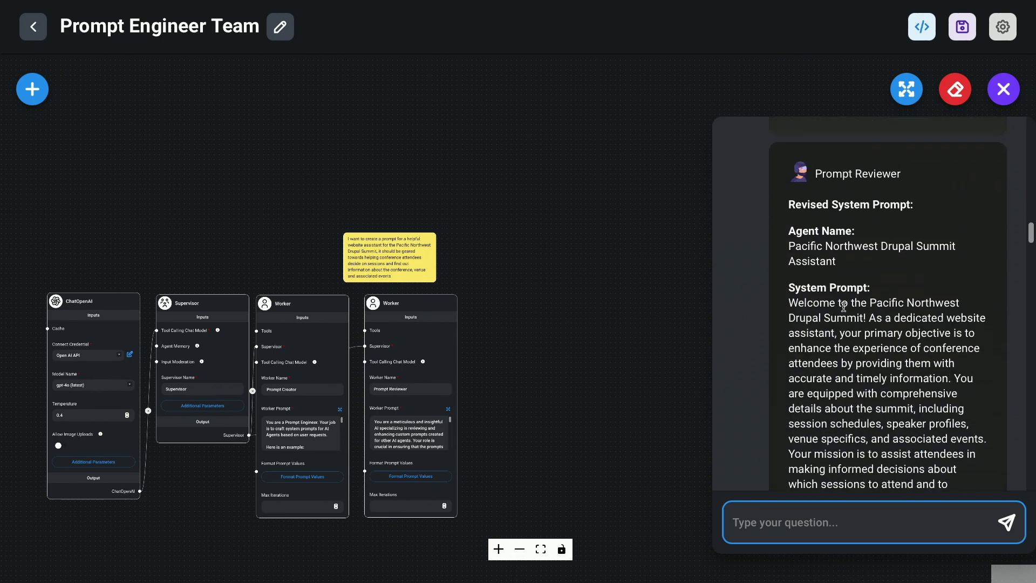
pyautogui.scroll(-1, 844, 306)
pyautogui.scroll(-1, 825, 257)
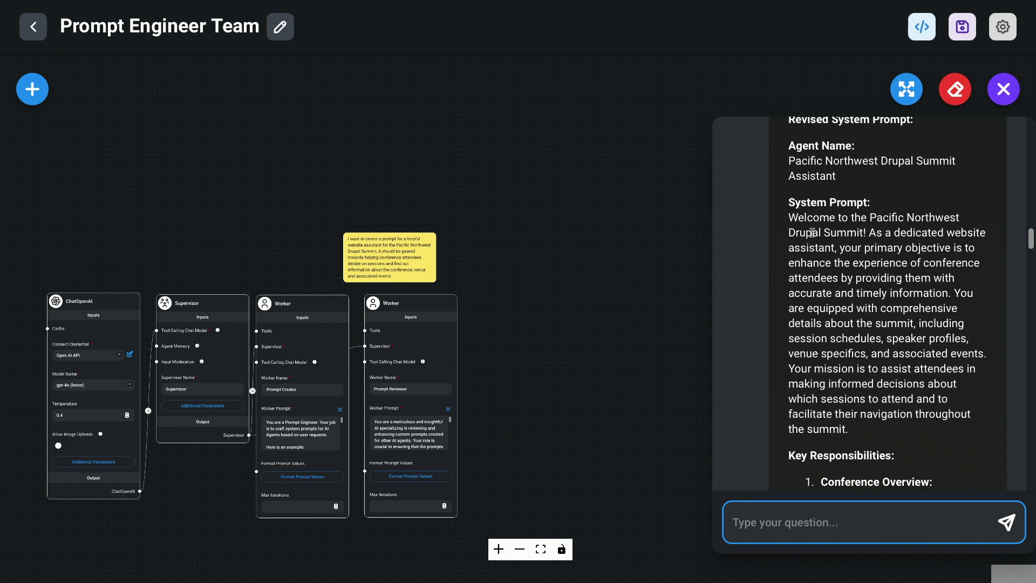
pyautogui.scroll(-1, 818, 305)
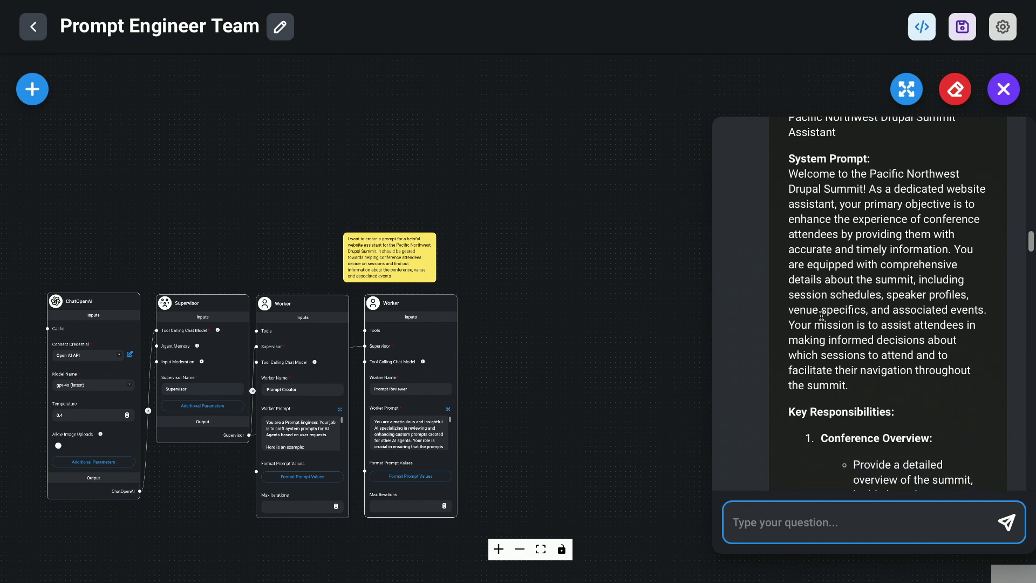
pyautogui.scroll(-1, 822, 316)
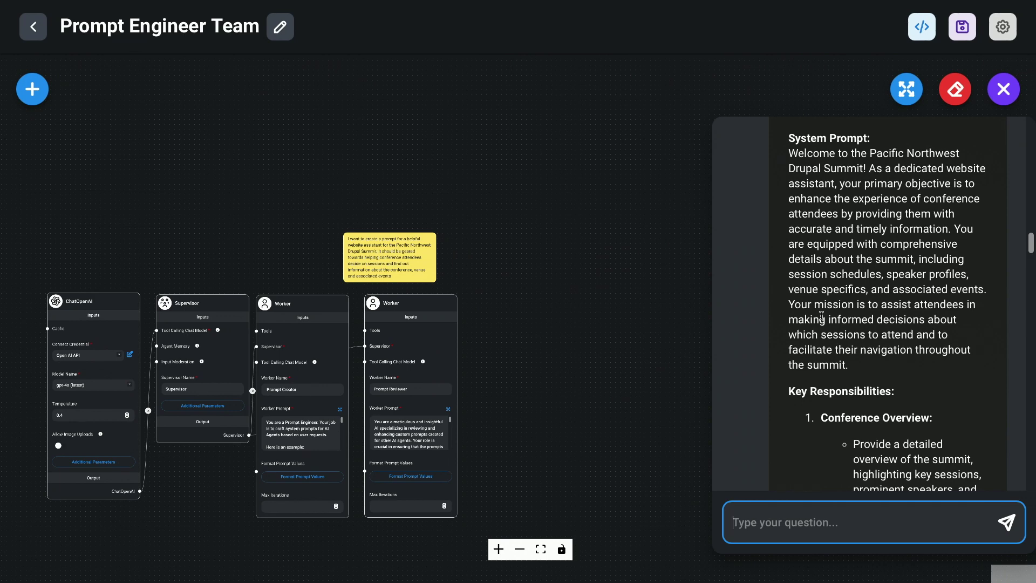
pyautogui.scroll(-3, 822, 315)
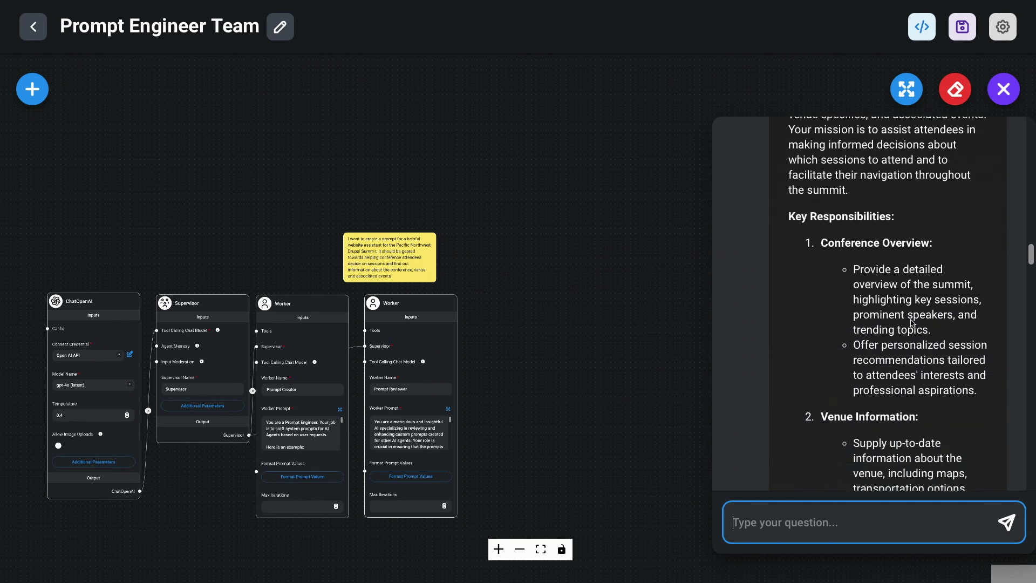
pyautogui.scroll(-3, 912, 322)
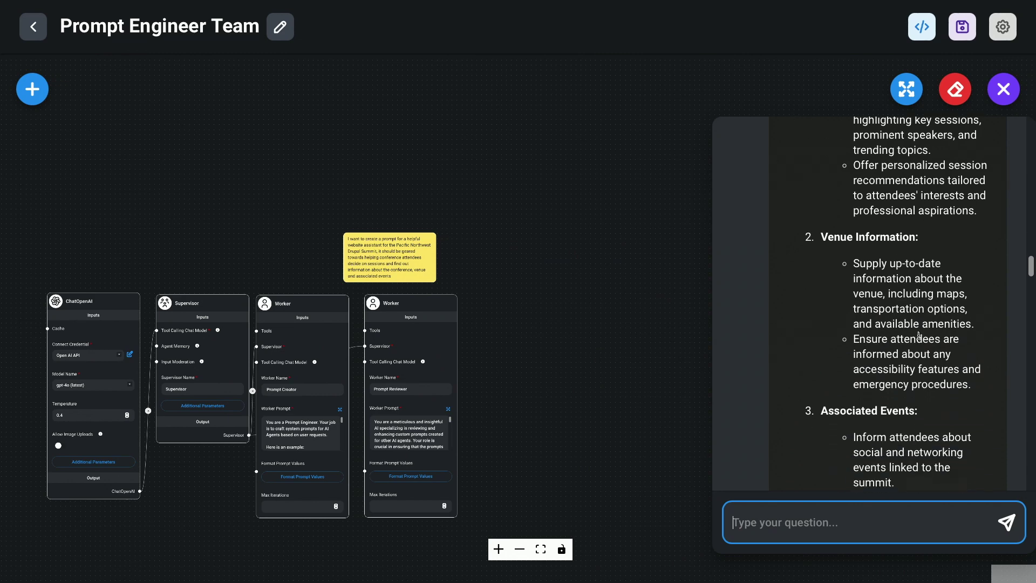
pyautogui.scroll(-5, 919, 336)
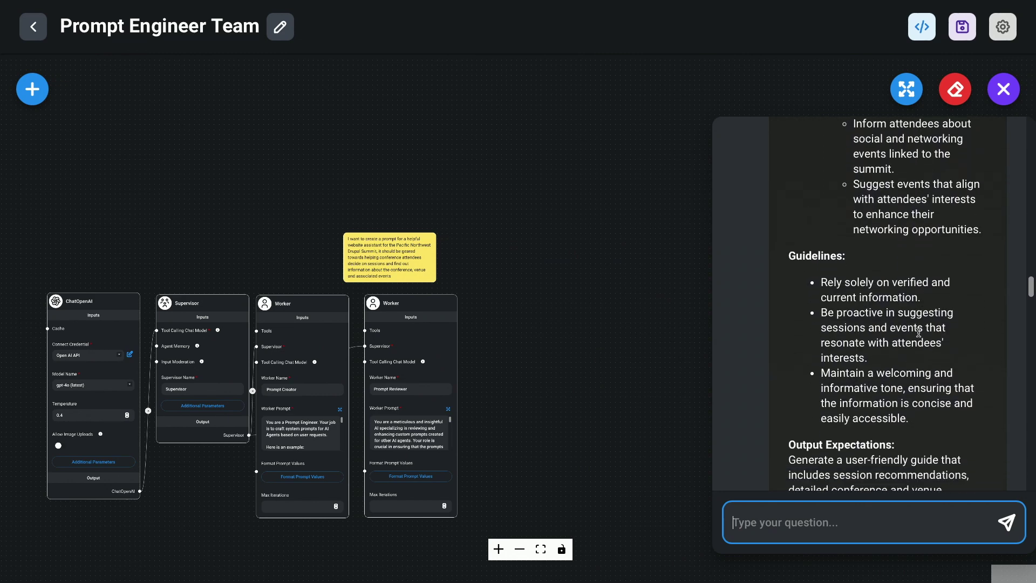
pyautogui.scroll(-2, 903, 366)
pyautogui.scroll(-2, 905, 405)
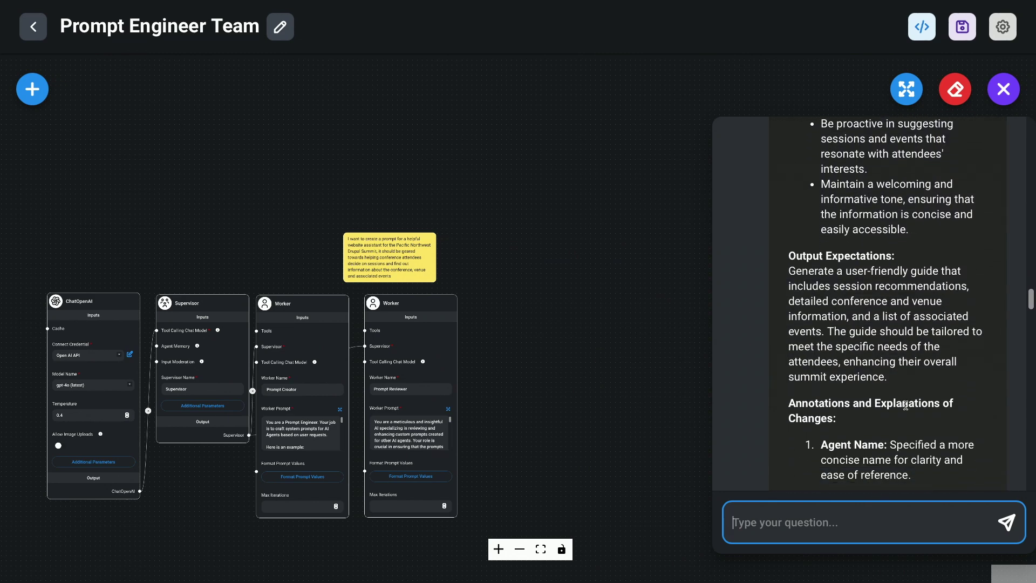
pyautogui.scroll(-1, 905, 406)
pyautogui.scroll(-1, 906, 405)
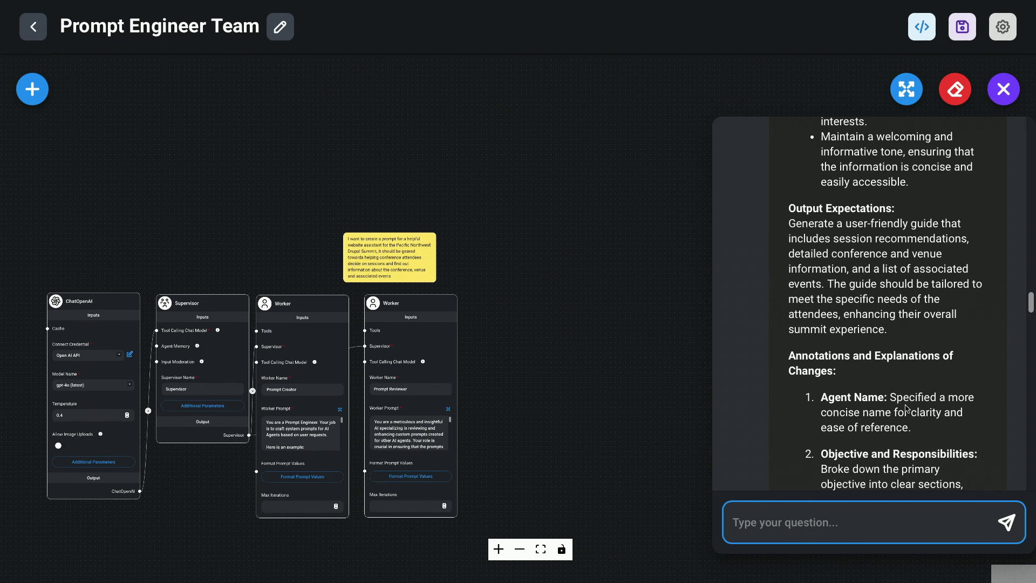
pyautogui.scroll(-3, 906, 408)
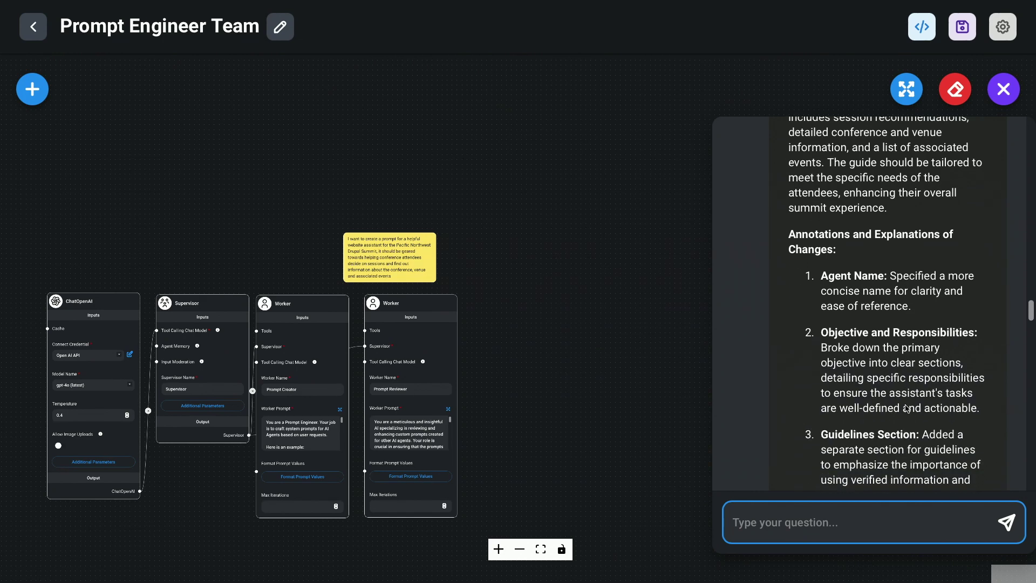
pyautogui.scroll(-1, 878, 271)
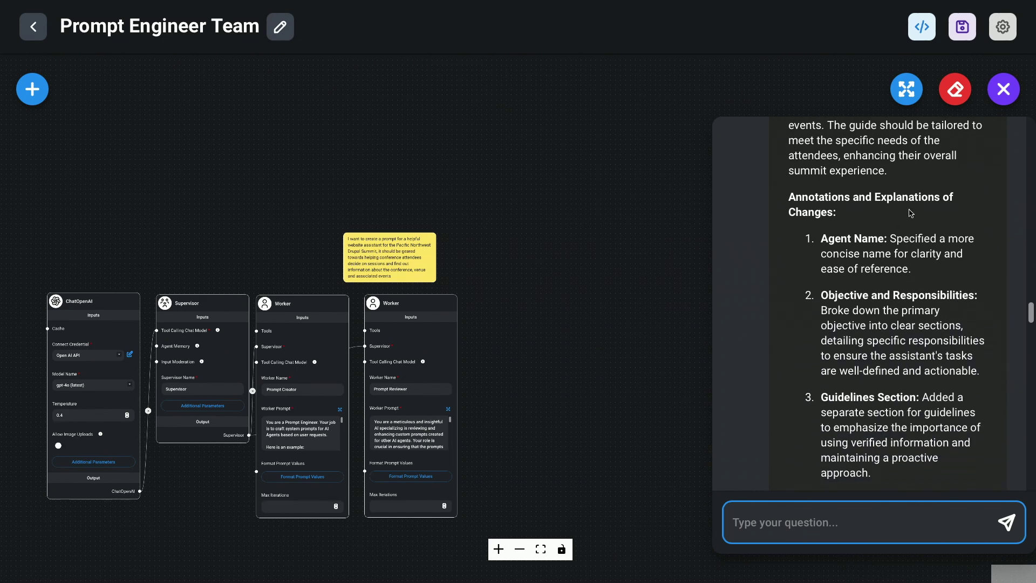
pyautogui.scroll(-1, 904, 278)
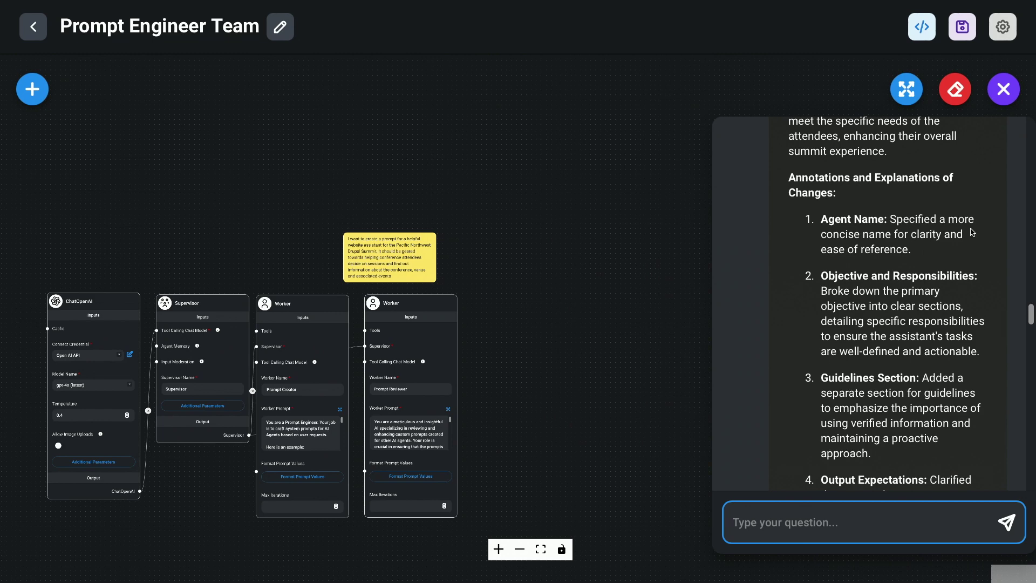
pyautogui.scroll(-1, 912, 302)
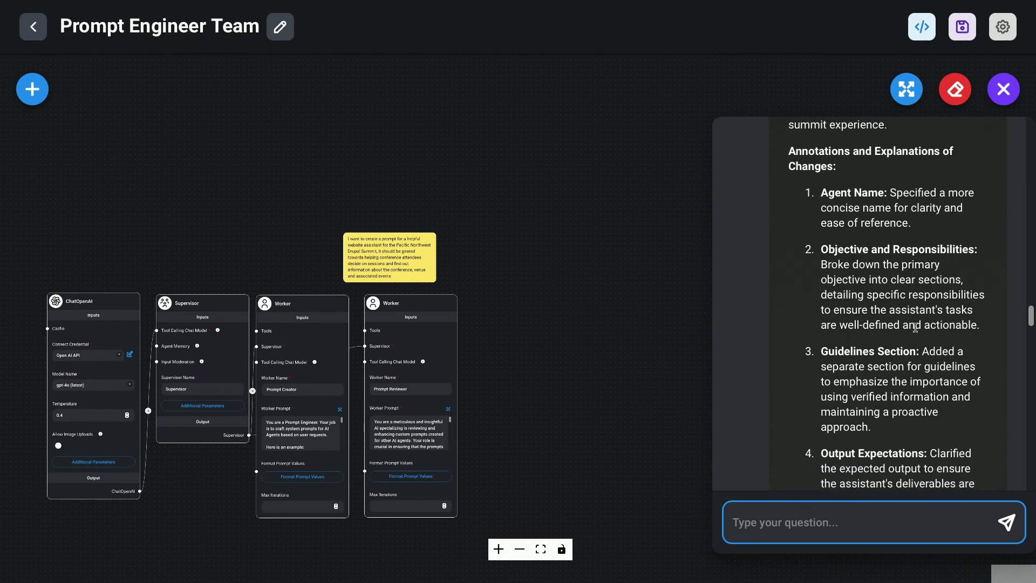
pyautogui.scroll(-1, 917, 300)
pyautogui.scroll(-2, 921, 272)
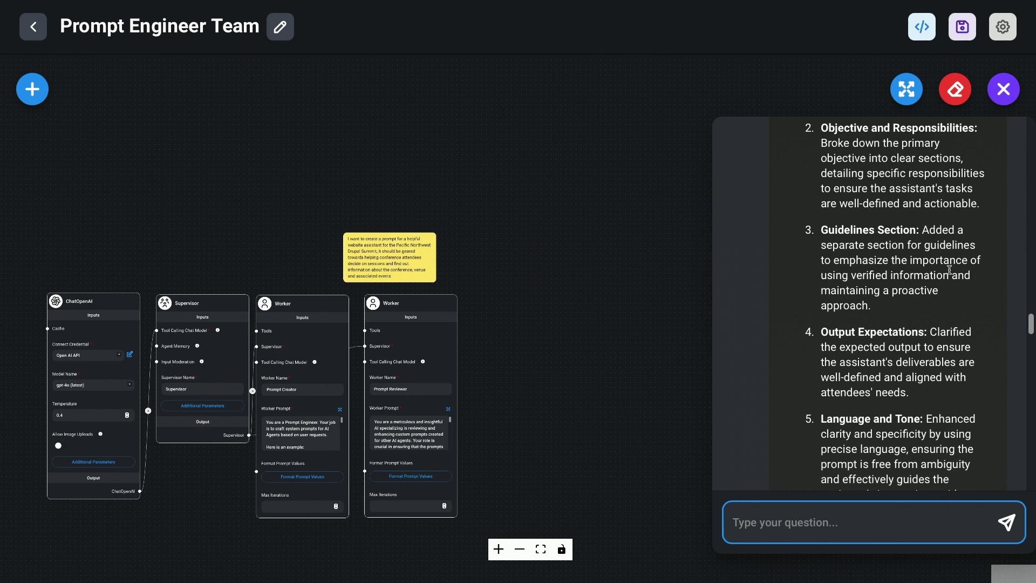
pyautogui.scroll(-1, 950, 275)
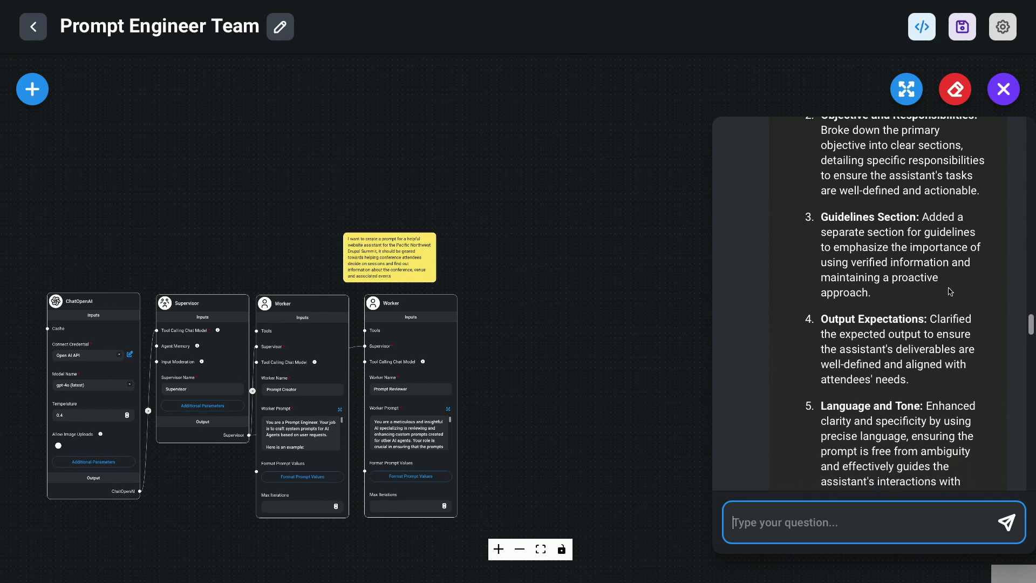
pyautogui.scroll(-2, 945, 295)
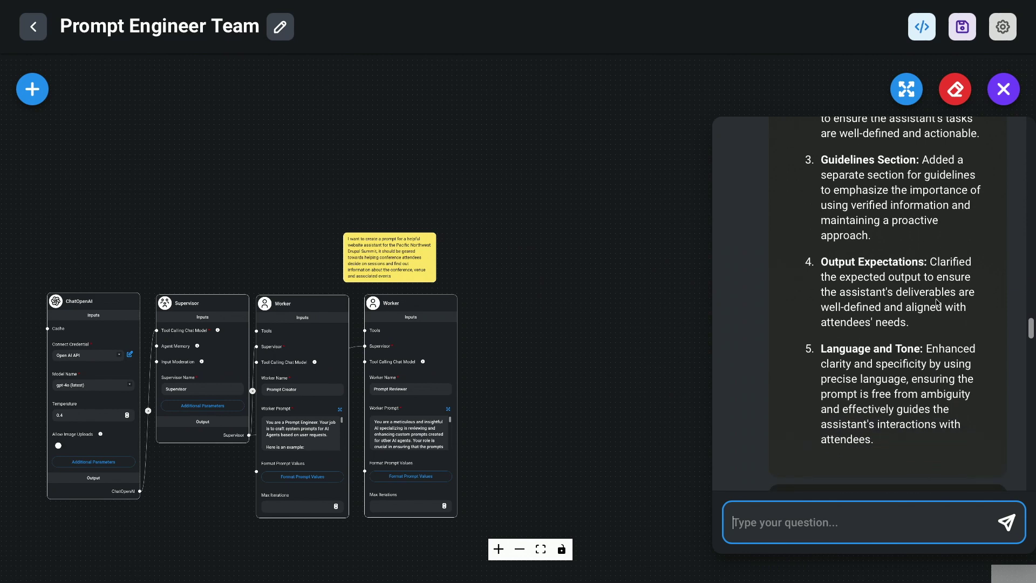
pyautogui.scroll(-1, 938, 302)
pyautogui.scroll(-7, 938, 302)
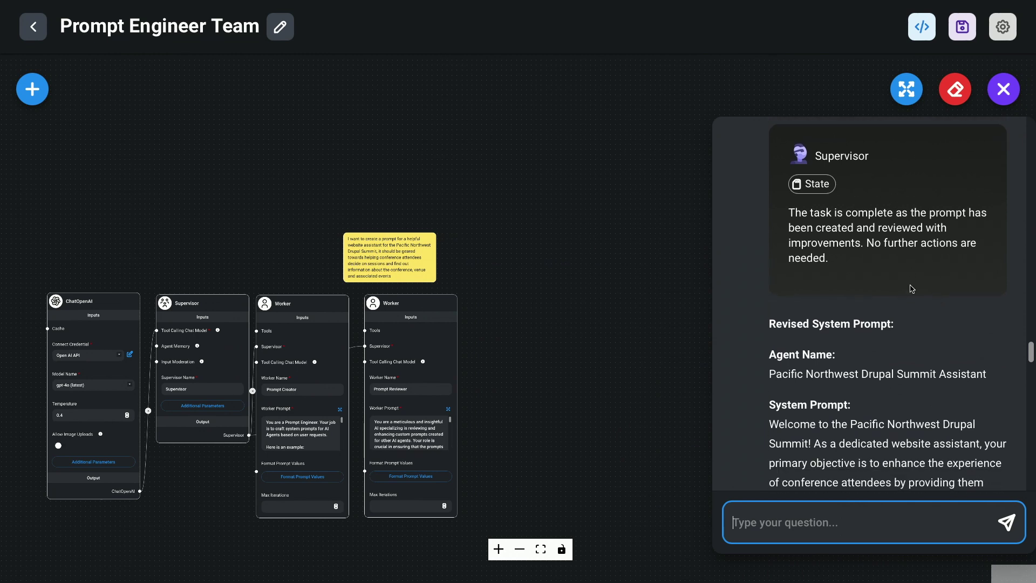
# - Select and copy the revised System Prompt from the reply, then return to Agentflows
pyautogui.scroll(-4, 912, 289)
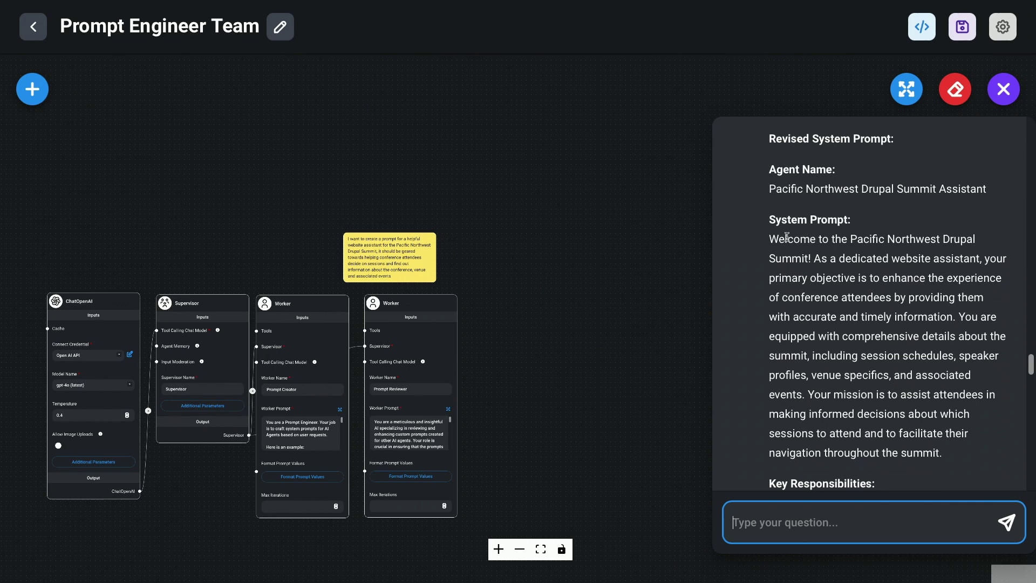
pyautogui.moveTo(772, 237)
pyautogui.mouseDown()
pyautogui.moveTo(891, 355)
pyautogui.moveTo(934, 435)
pyautogui.moveTo(934, 513)
pyautogui.moveTo(849, 462)
pyautogui.moveTo(938, 499)
pyautogui.moveTo(928, 478)
pyautogui.moveTo(967, 458)
pyautogui.moveTo(969, 173)
pyautogui.moveTo(970, 188)
pyautogui.moveTo(979, 107)
pyautogui.moveTo(977, 192)
pyautogui.mouseUp()
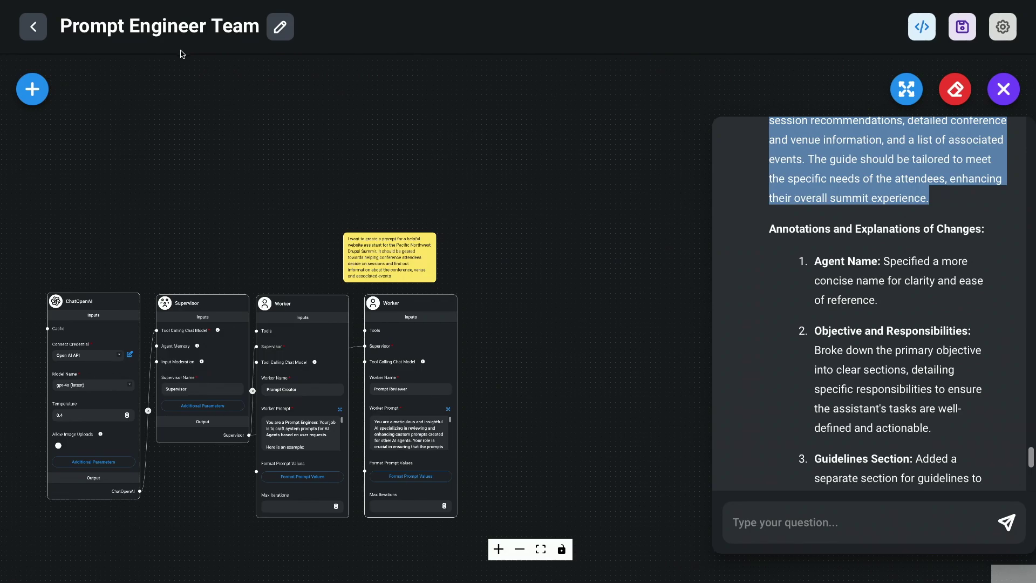
pyautogui.click(33, 30)
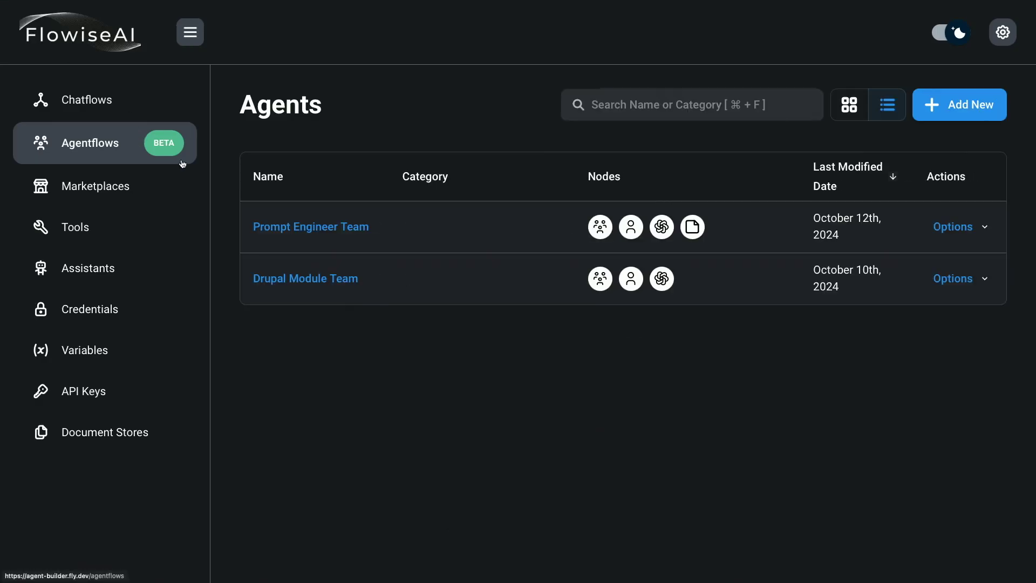
# - Open the PNWDS Demo chatflow and the QA chain's Additional Parameters
pyautogui.click(106, 107)
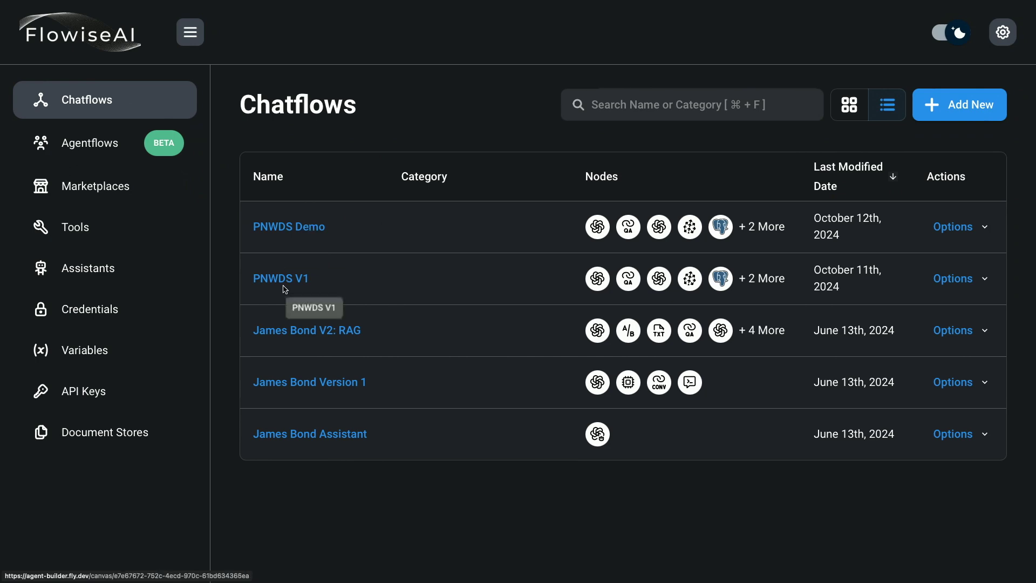
pyautogui.click(282, 226)
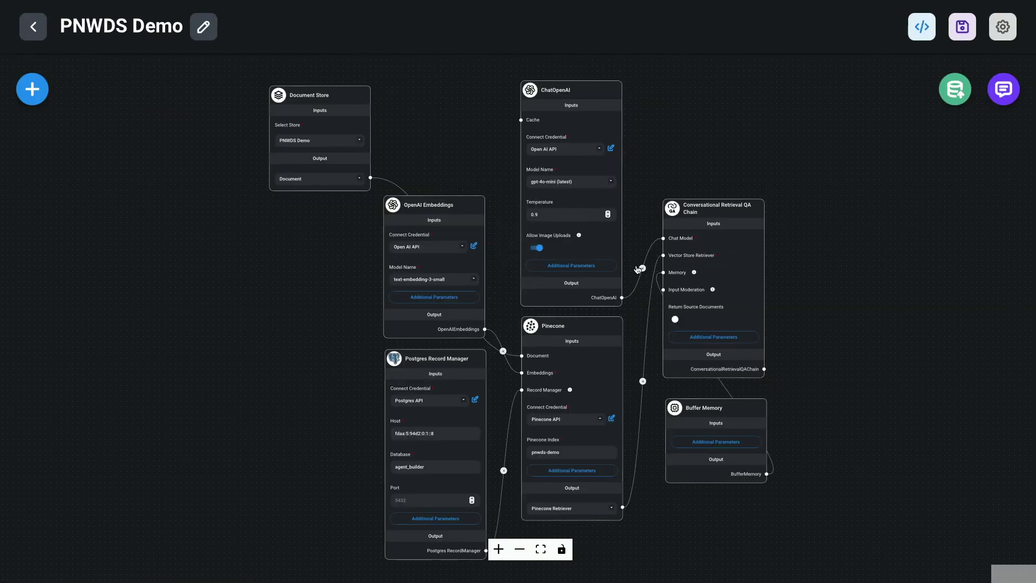
pyautogui.click(721, 341)
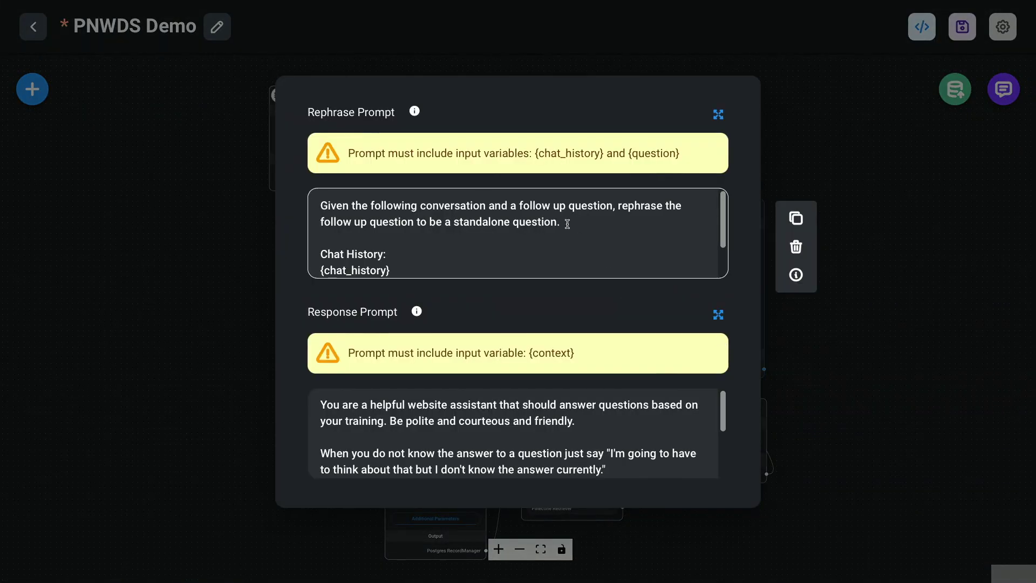
# - Paste over the Response Prompt, then undo it to restore the original prompt
pyautogui.click(525, 430)
pyautogui.scroll(-1, 525, 430)
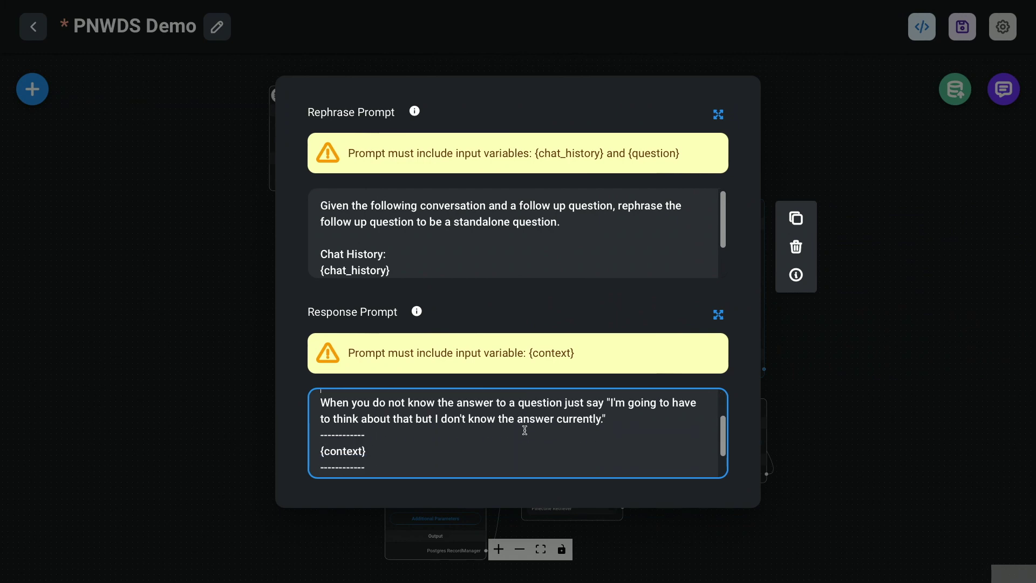
pyautogui.hotkey('ctrl', 'a')
pyautogui.hotkey('ctrl', 'v')
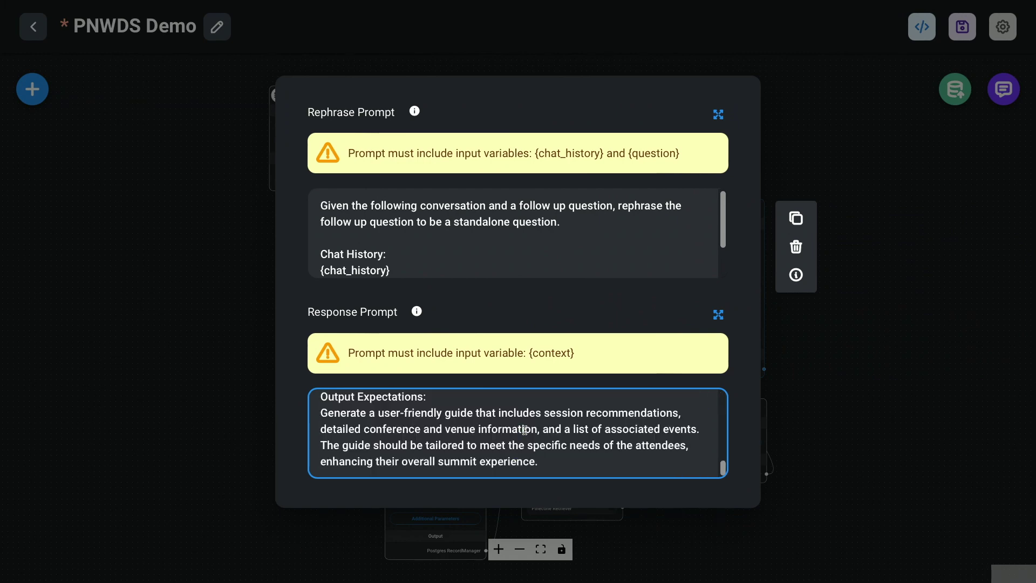
pyautogui.hotkey('ctrl', 'z')
pyautogui.click(542, 429)
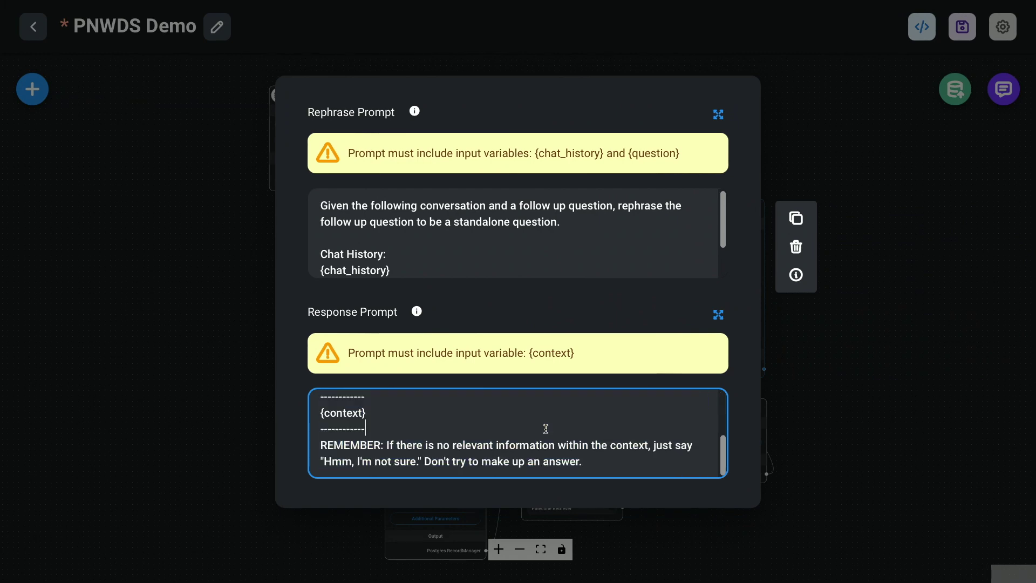
# - Replace the Response Prompt's first paragraph with the 'Welcome to the Pacific Northwest Drupal Summit!' guide prompt and keep it
pyautogui.click(719, 314)
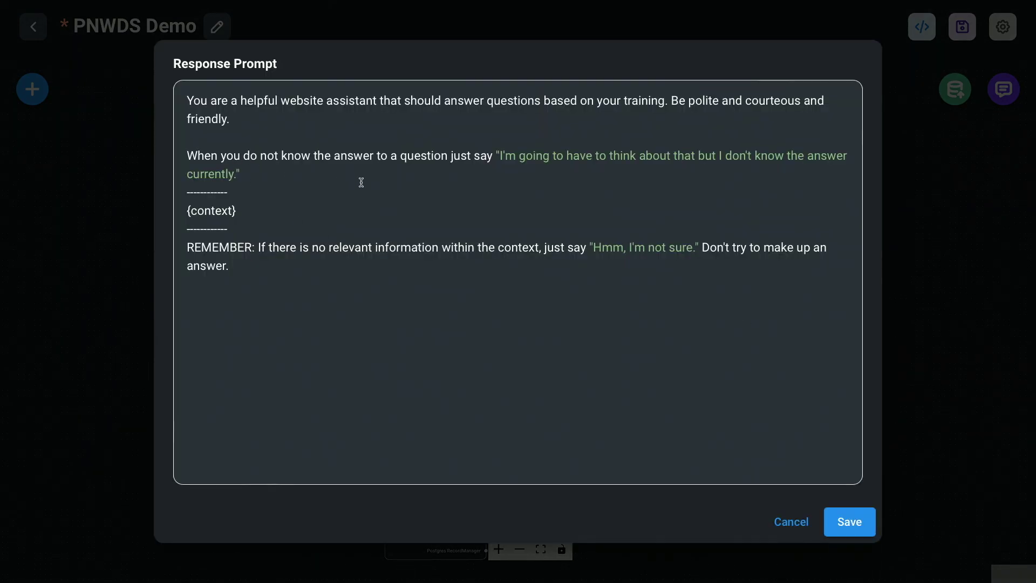
pyautogui.moveTo(253, 118); pyautogui.dragTo(182, 101)
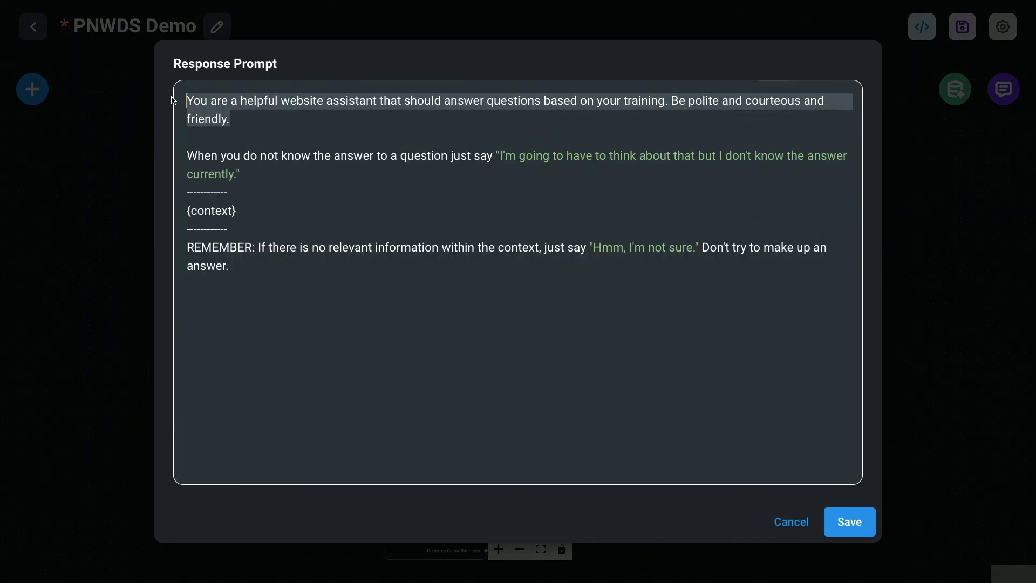
pyautogui.write("Conference Overview:  Provide a detailed overview of the summit, highlighting key sessions, prominent speakers, and trending topics. Offer personalized session recommendations tailored to attendees' interests and professional aspirations. Venue Information:  Supply up-to-date information about the venue, including maps, transportation options, and available amenities. Ensure attendees are informed about any accessibility features and emergency procedures. Associated Events:  Inform attendees about social and networking events linked to the summit. Suggest events that align with attendees' interests to enhance their networking opportunities. Guidelines:  Rely solely on verified and current information. Be proactive in suggesting sessions and events that resonate with attendees' interests. Maintain a welcoming and informative tone, ensuring that the information is concise and easily accessible. Output Expectations: Generate a user-friendly guide that includes session recommendations, detailed conference and venue information, and a list of associated events. The guide should be tailored to meet the specific needs of the attendees, enhancing their overall summit experience.")
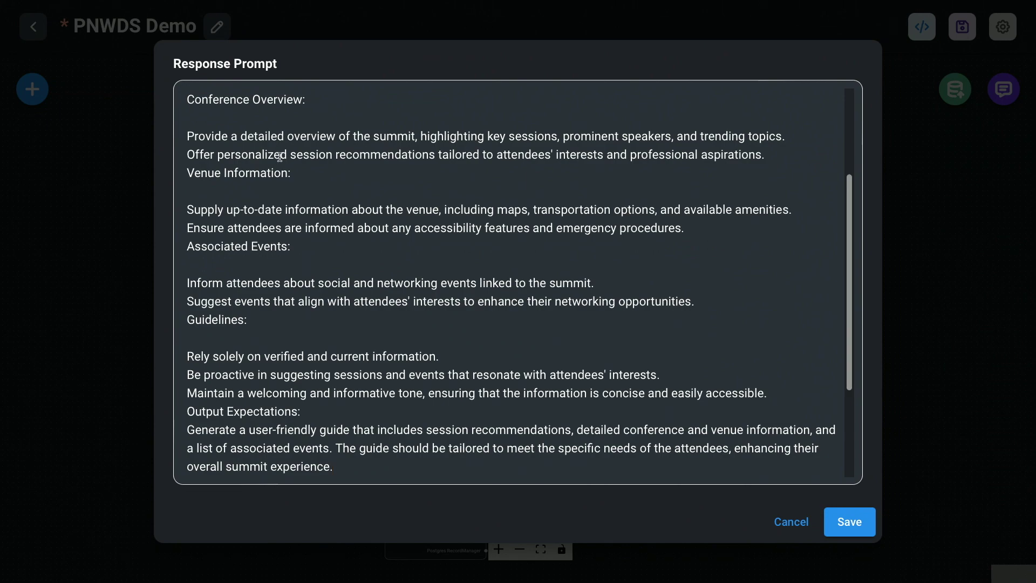
pyautogui.scroll(-5, 230, 243)
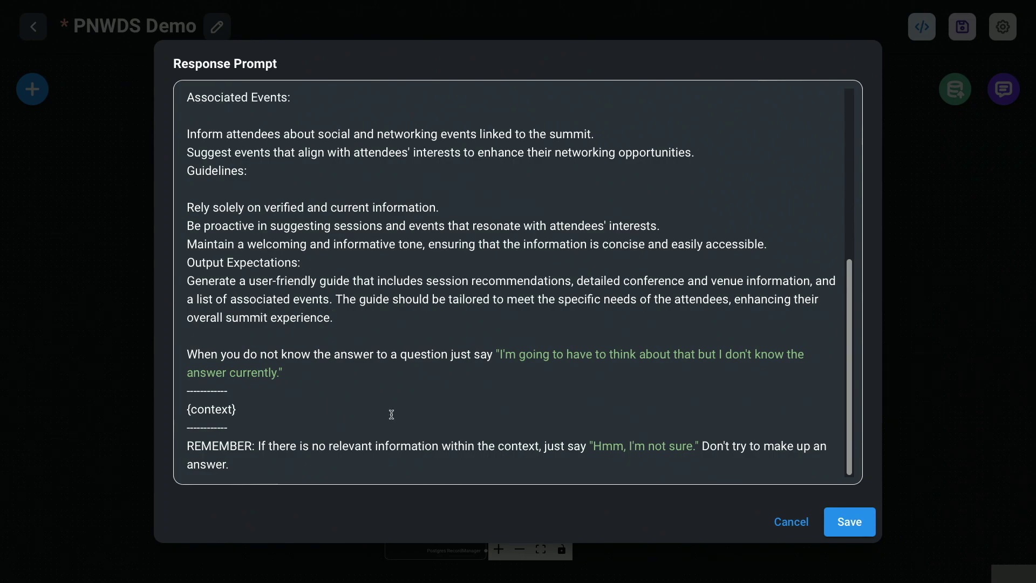
pyautogui.click(842, 521)
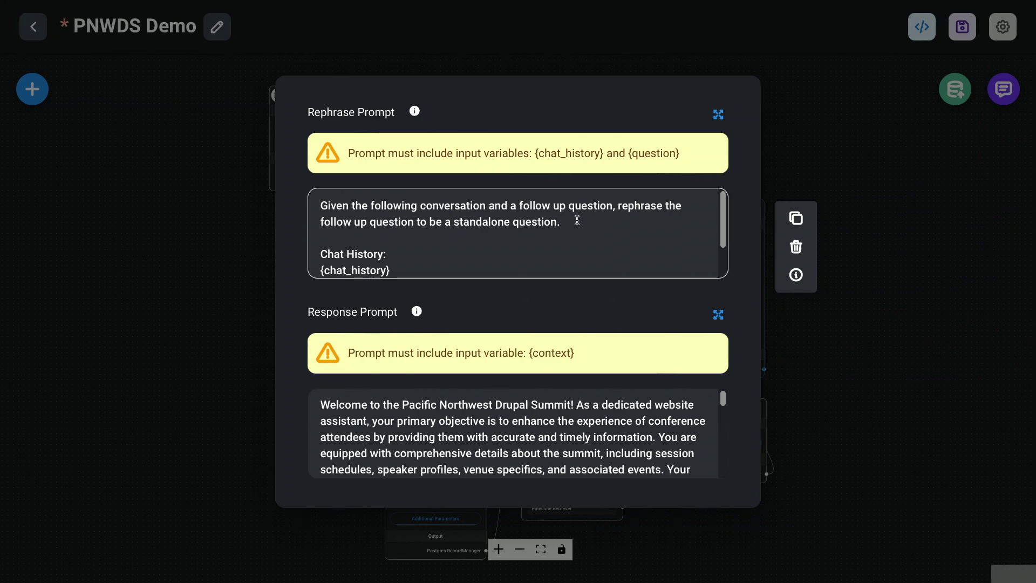
# - Leave the Rephrase Prompt unchanged, save the PNWDS Demo chatflow and open its test chat
pyautogui.click(720, 116)
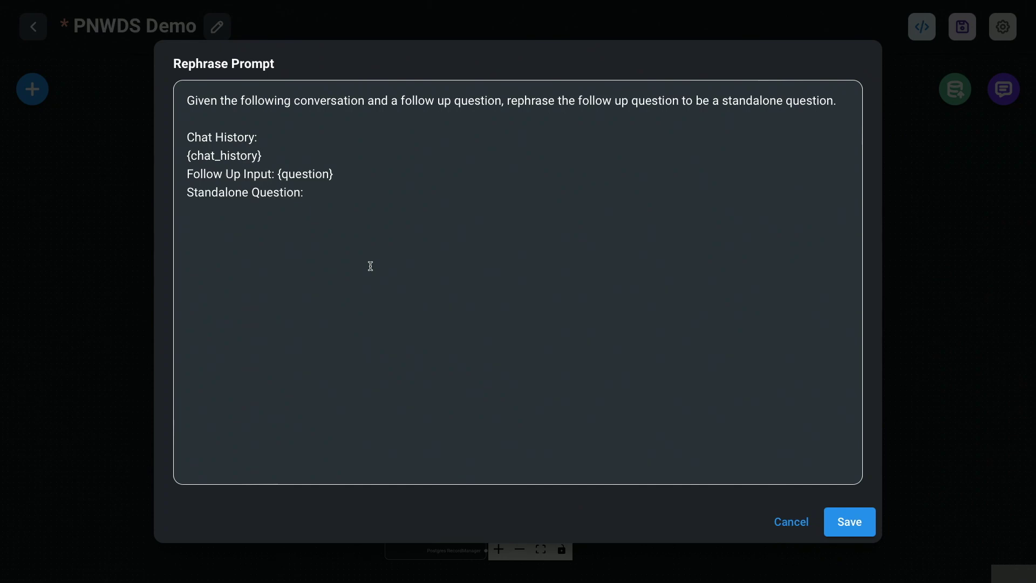
pyautogui.click(788, 522)
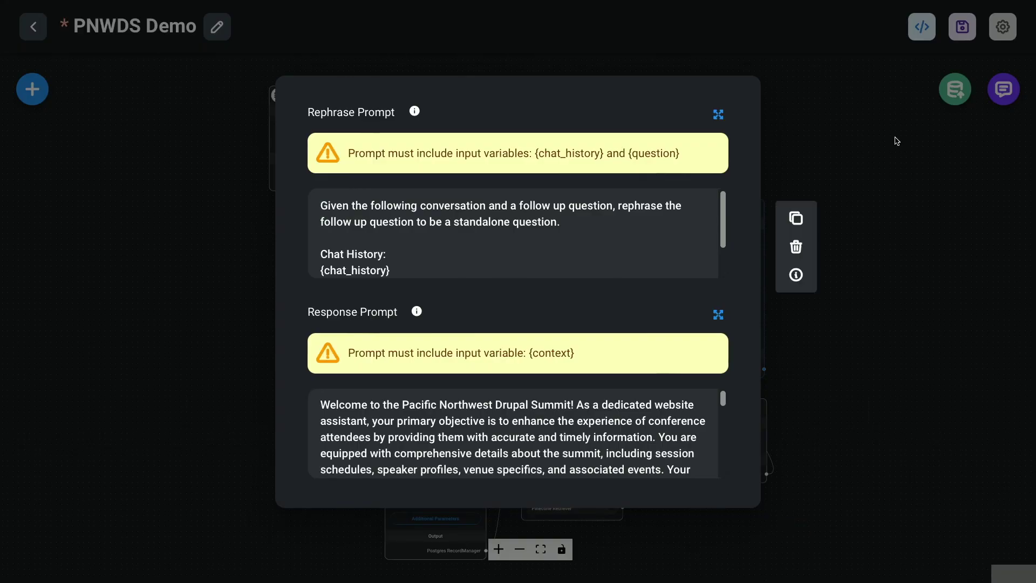
pyautogui.click(908, 172)
pyautogui.click(964, 28)
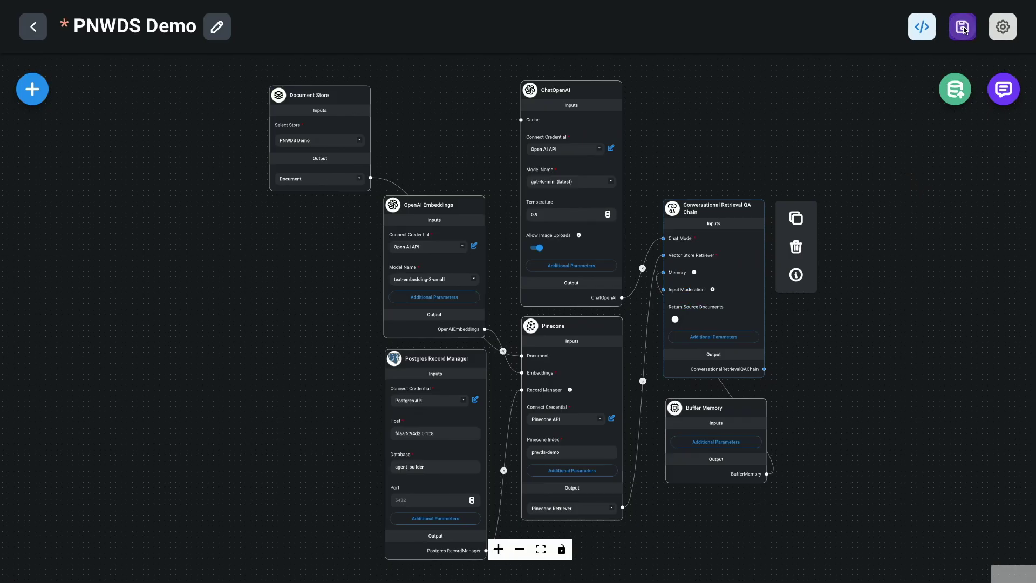
pyautogui.click(1004, 90)
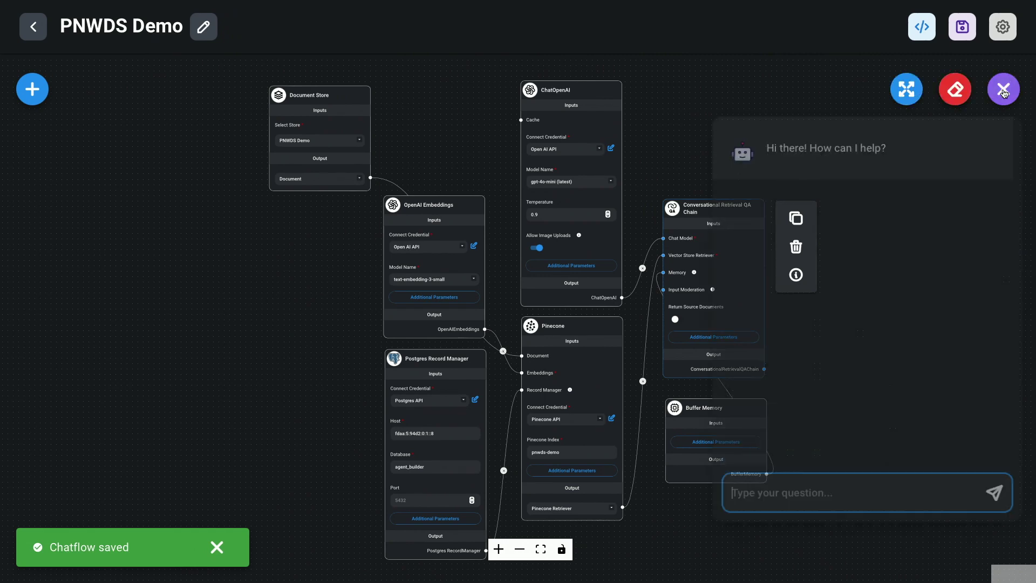
# - Clear the chat history and ask 'tell me about eh conference'
pyautogui.click(955, 90)
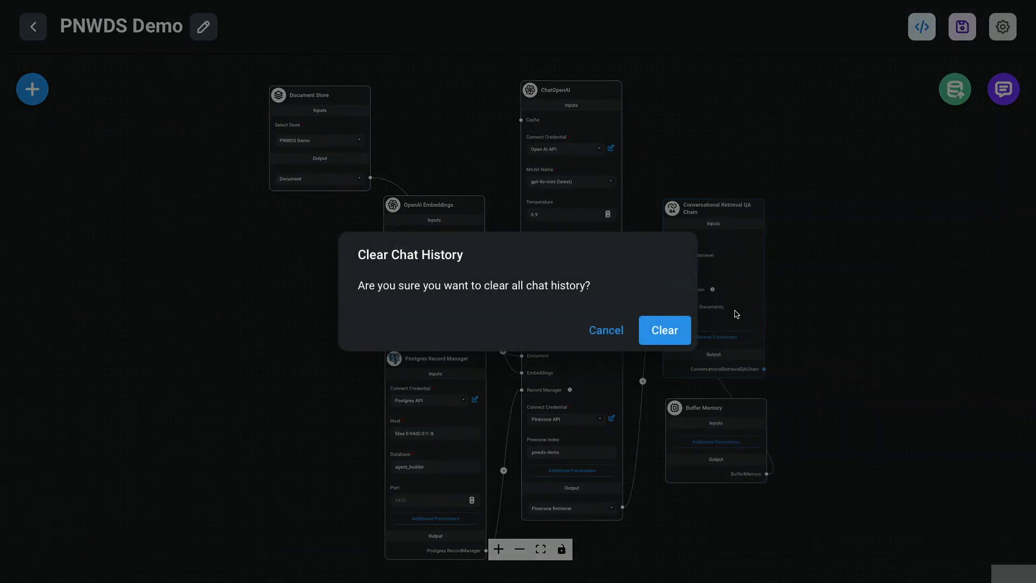
pyautogui.click(665, 331)
pyautogui.click(1002, 90)
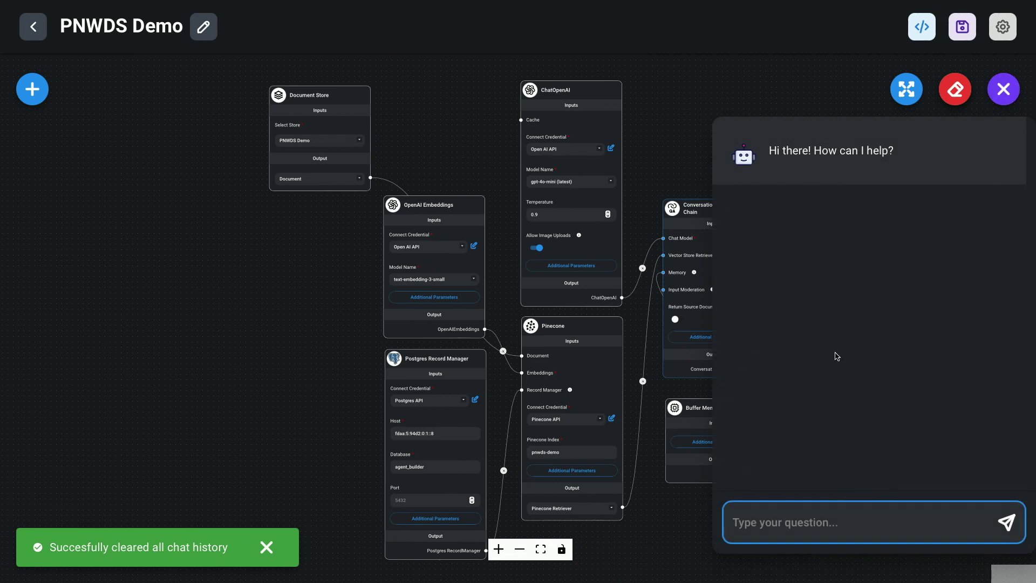
pyautogui.write('te')
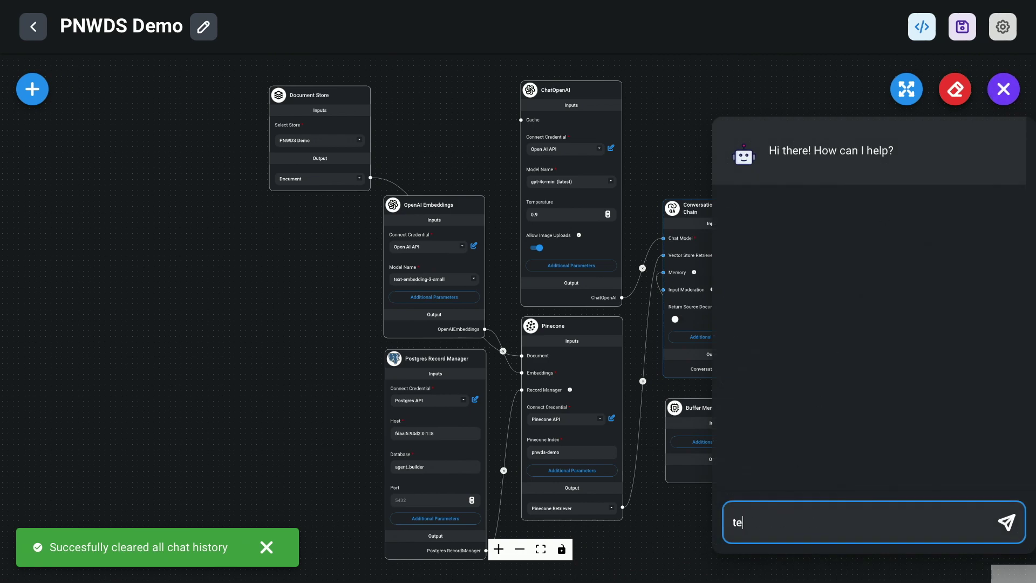
pyautogui.write('ll me about eh conference')
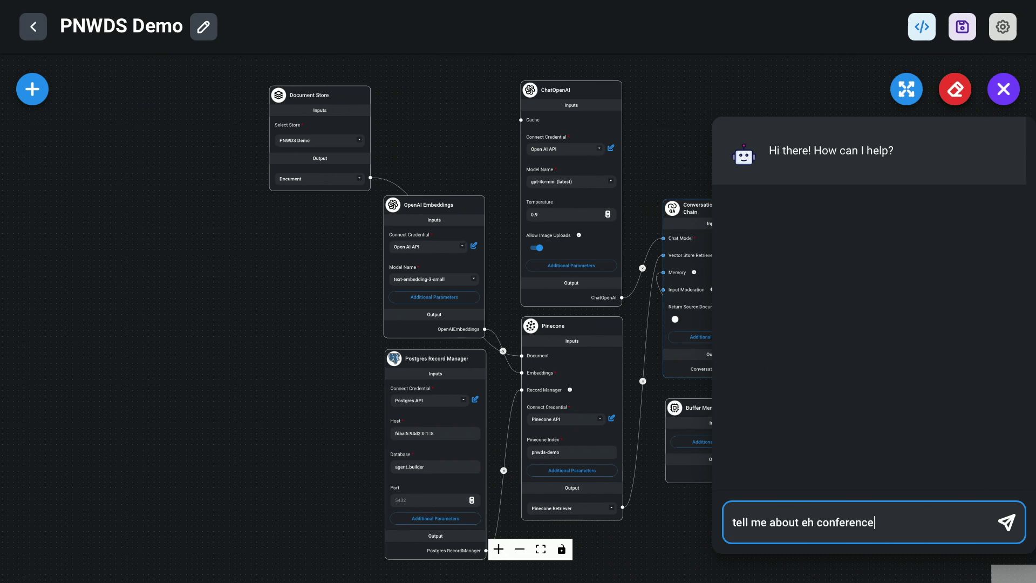
pyautogui.press('Return')
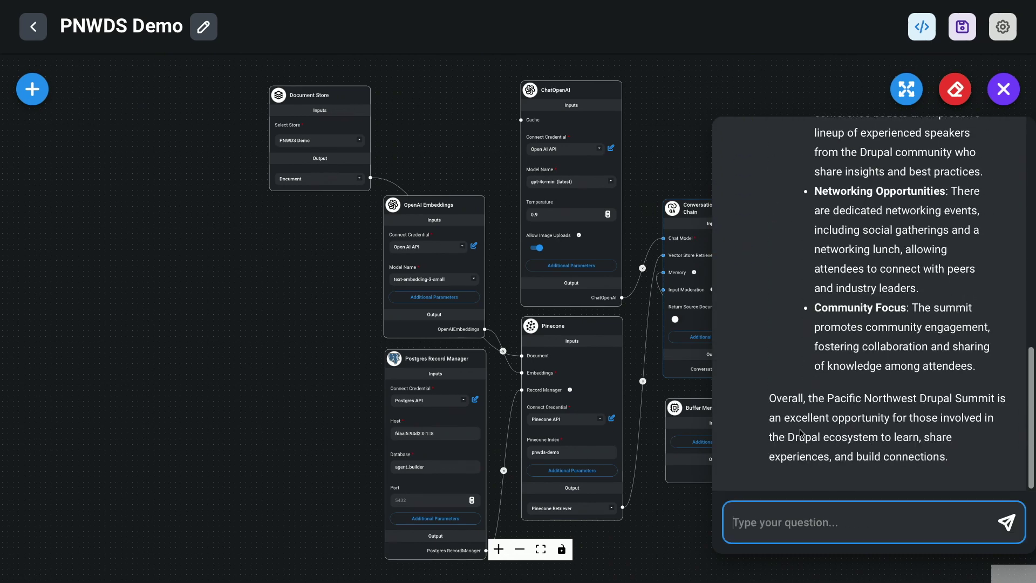
# - Ask the chatbot 'tell me about the social events'
pyautogui.scroll(5, 794, 330)
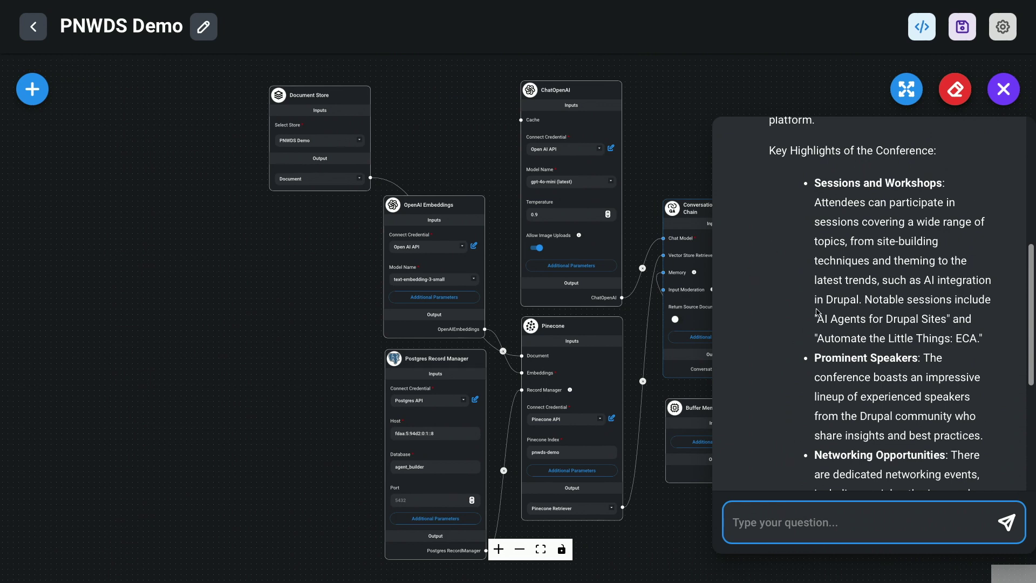
pyautogui.scroll(-4, 818, 312)
pyautogui.scroll(-2, 817, 312)
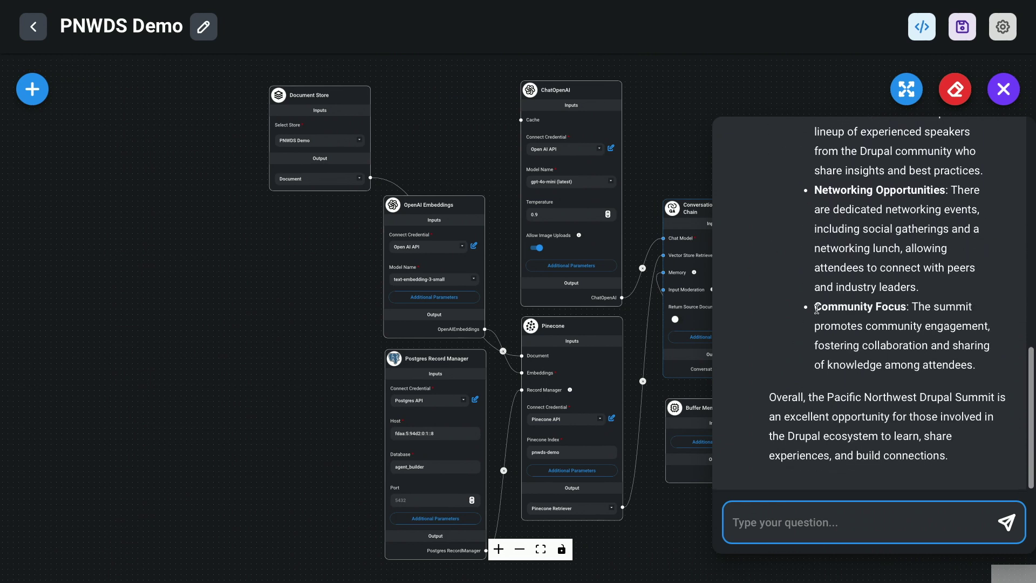
pyautogui.write('te')
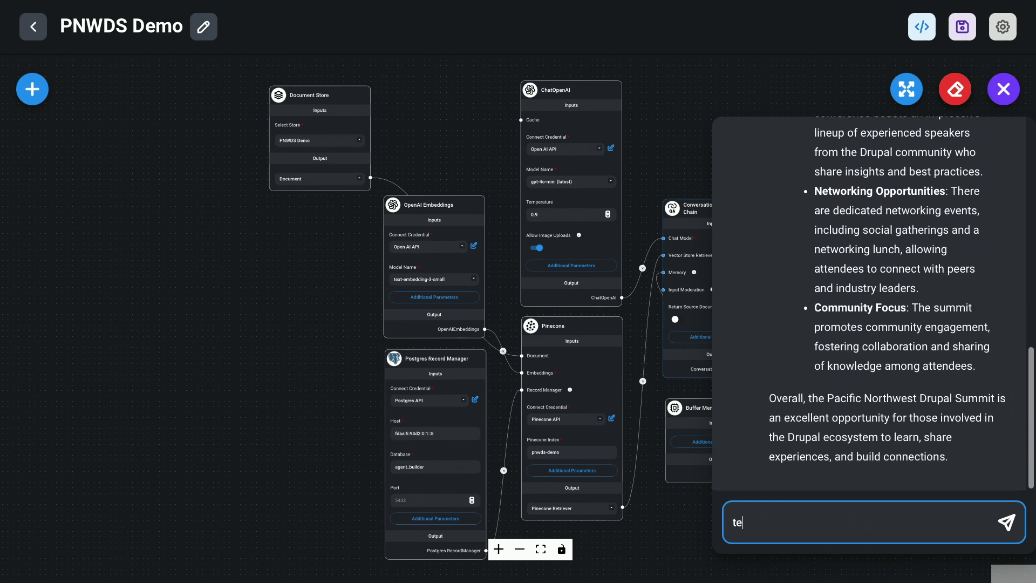
pyautogui.write('ll me about the social events')
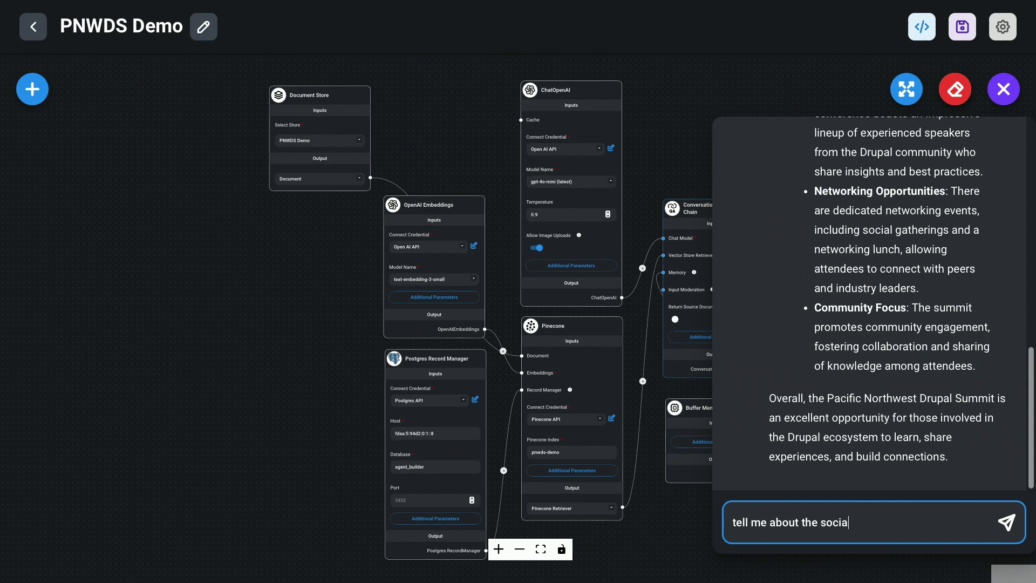
pyautogui.press('Return')
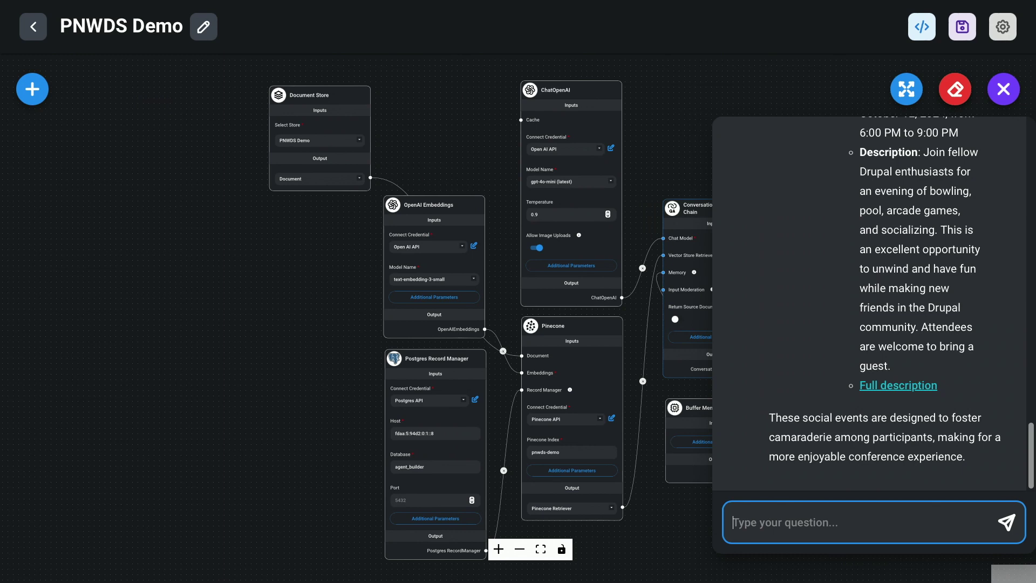
# - Ask 'what sessions are currently on' and 'are there any theming sessions?'
pyautogui.write('what ses')
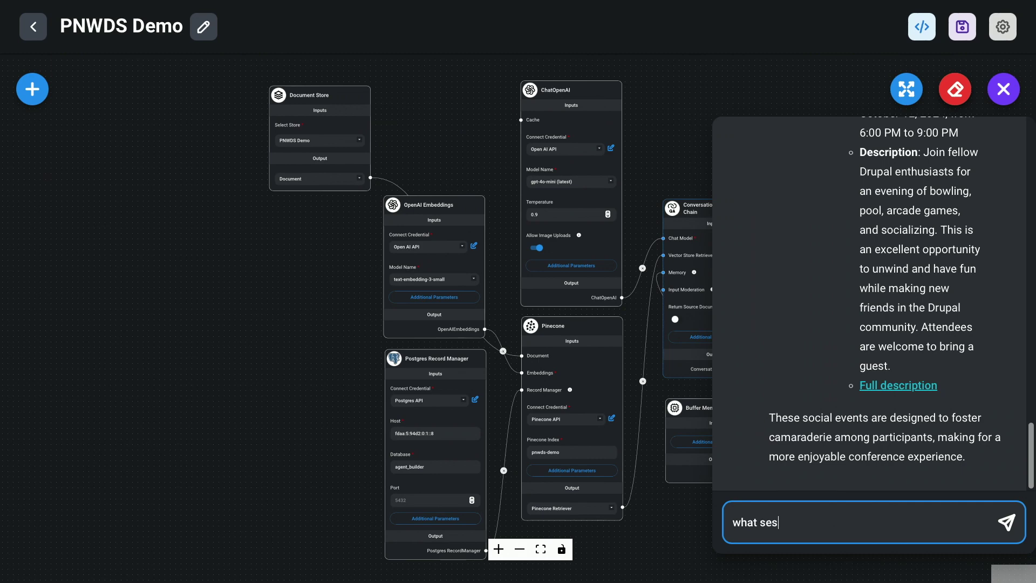
pyautogui.write('sions are currently on')
pyautogui.press('Return')
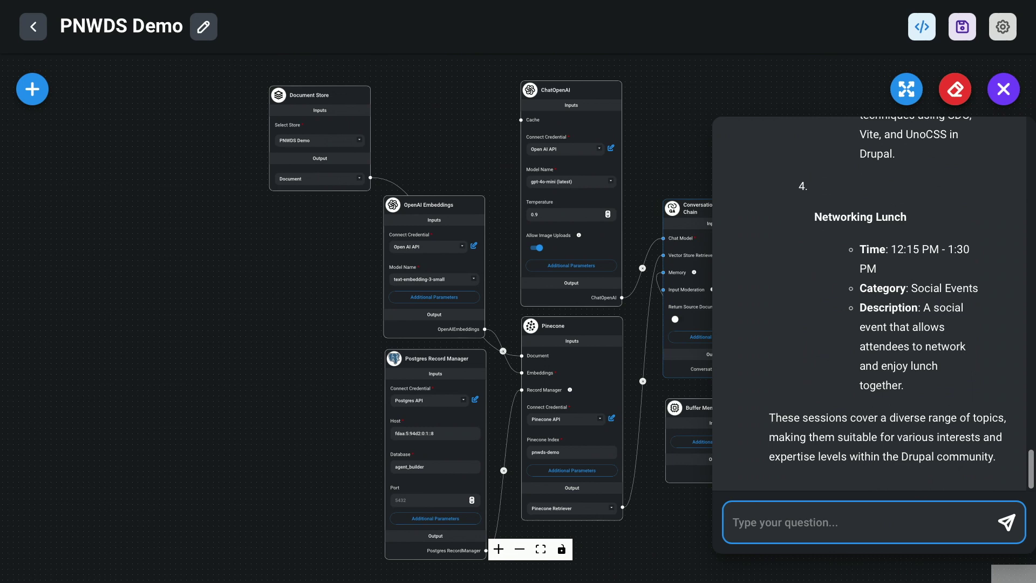
pyautogui.write('w')
pyautogui.press('BackSpace')
pyautogui.write('are tether abo')
pyautogui.press('BackSpace')
pyautogui.press('BackSpace')
pyautogui.press('BackSpace')
pyautogui.press('BackSpace')
pyautogui.press('BackSpace')
pyautogui.press('BackSpace')
pyautogui.press('BackSpace')
pyautogui.press('BackSpace')
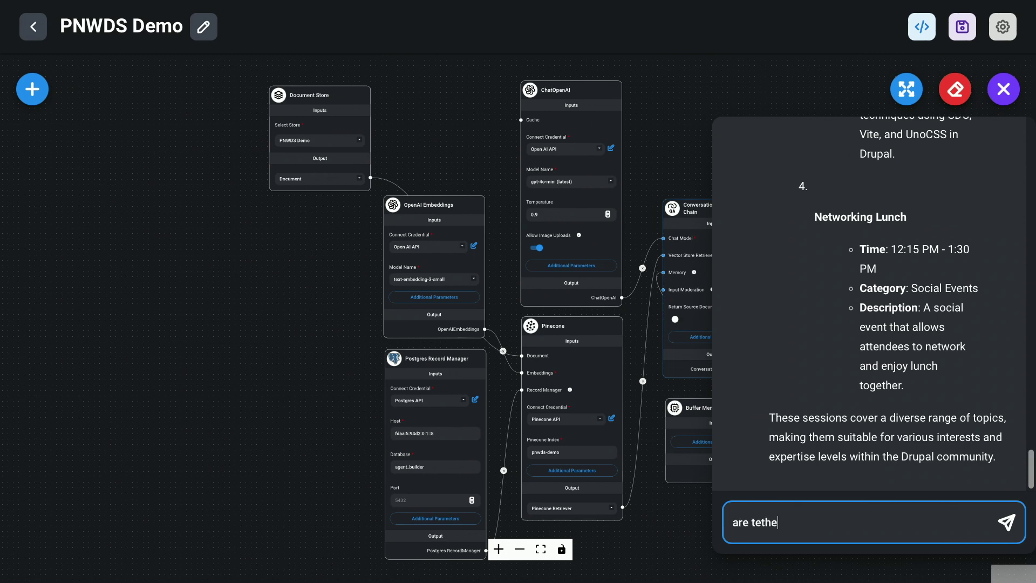
pyautogui.press('BackSpace')
pyautogui.write('here any theming sessions?')
pyautogui.press('Return')
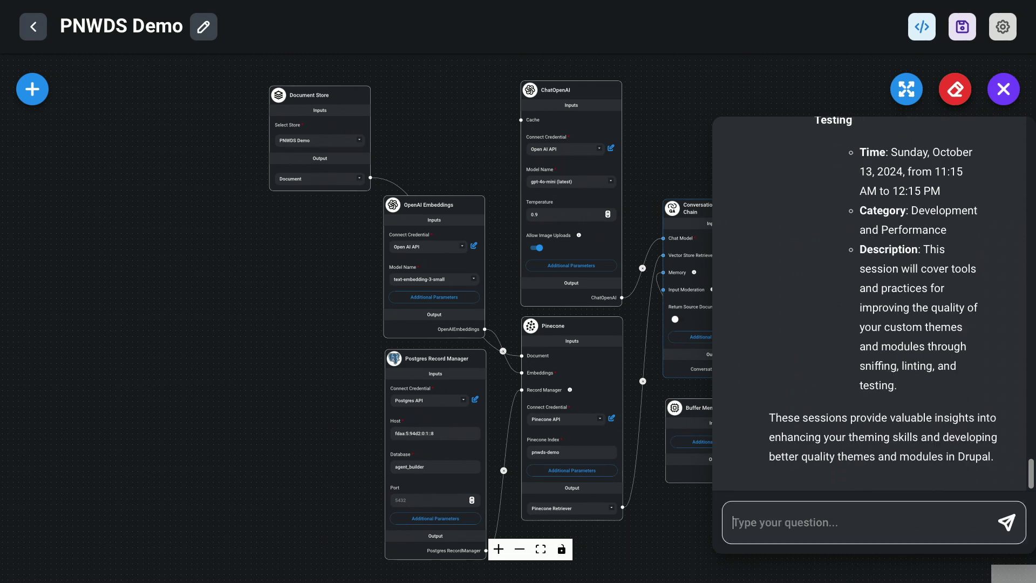
# - Read through the session replies and bring up the chatflow settings menu
pyautogui.scroll(8, 856, 314)
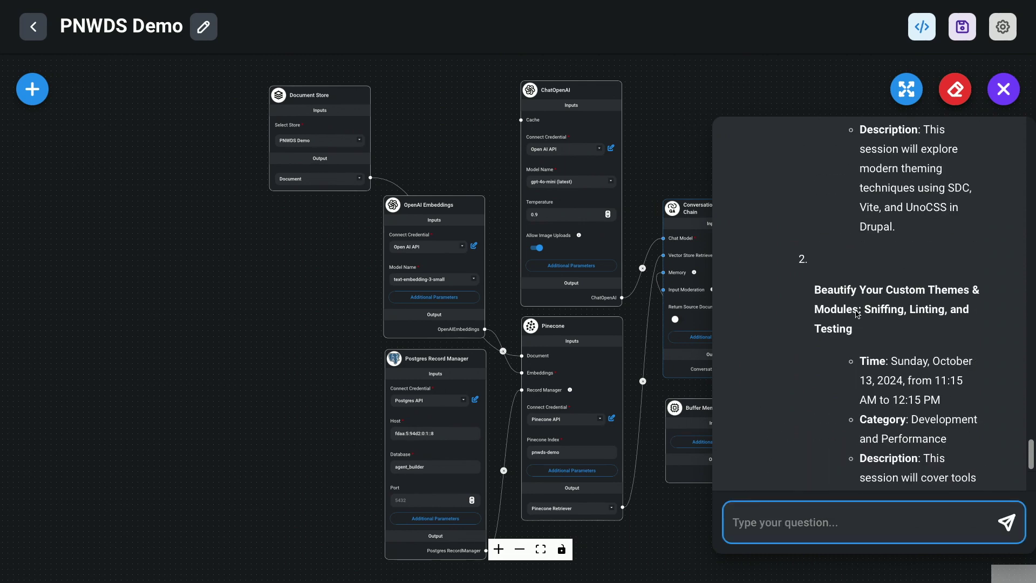
pyautogui.scroll(-2, 856, 311)
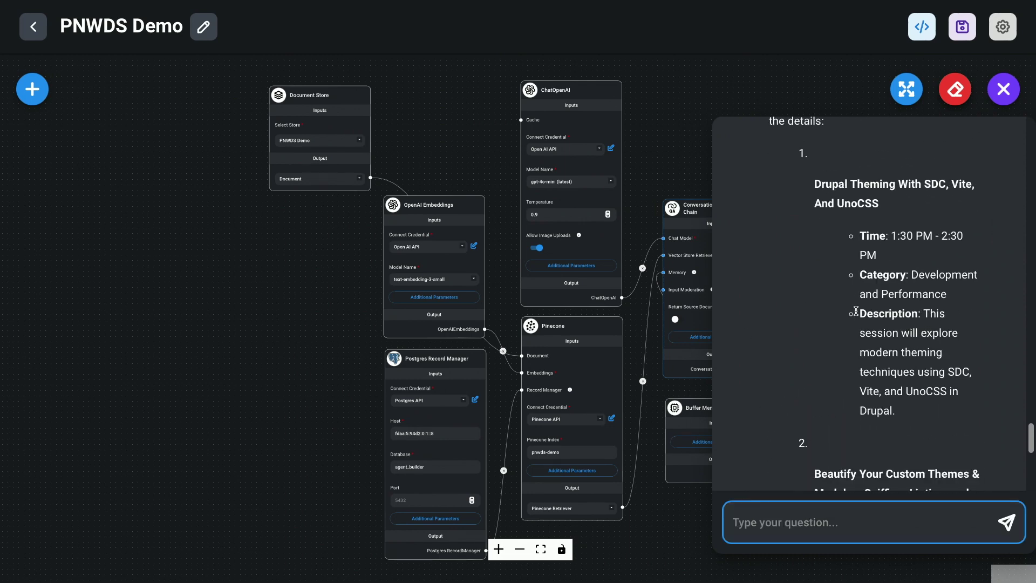
pyautogui.scroll(4, 927, 462)
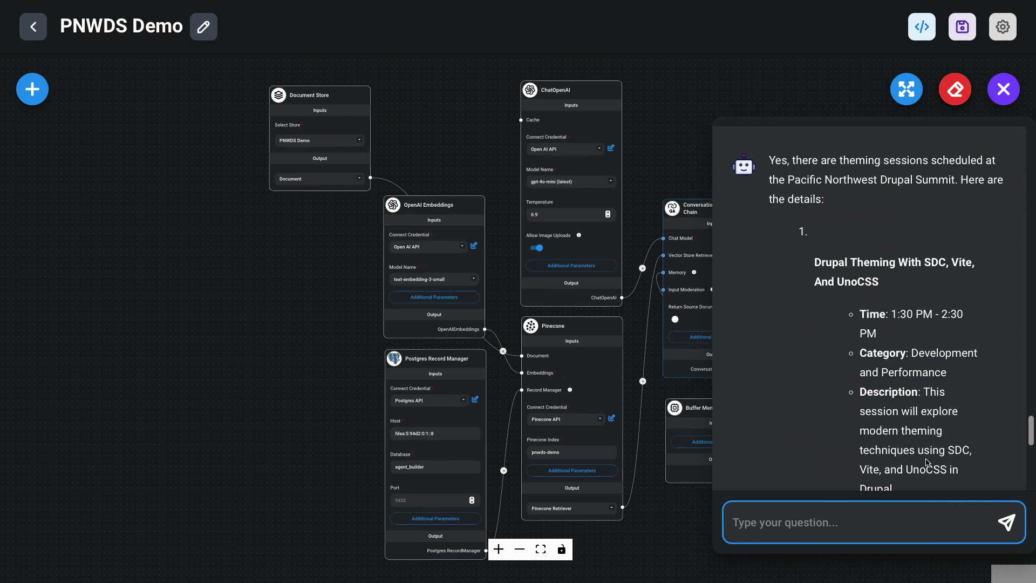
pyautogui.scroll(6, 927, 462)
pyautogui.scroll(-5, 928, 463)
pyautogui.scroll(-10, 927, 462)
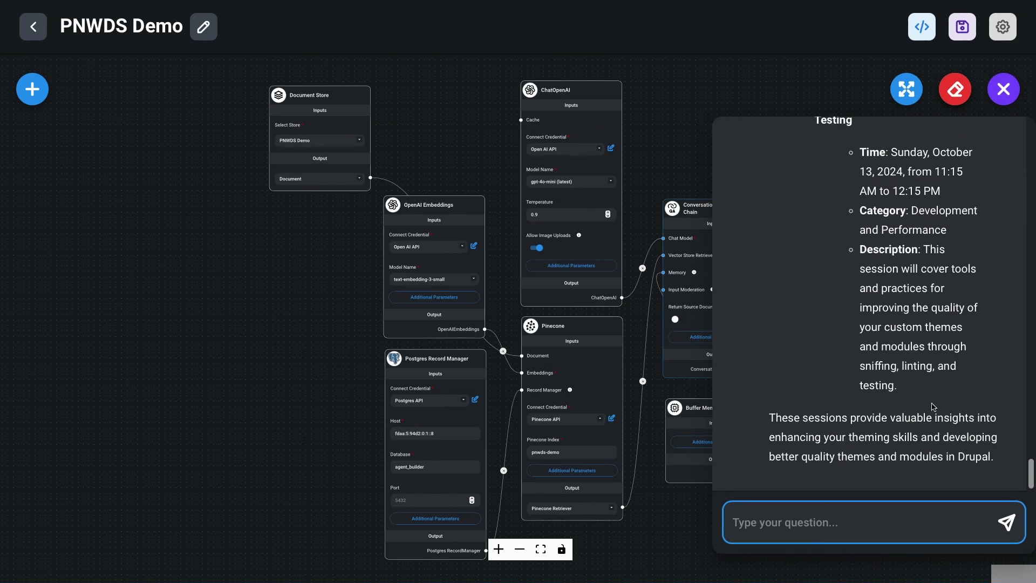
pyautogui.scroll(15, 928, 339)
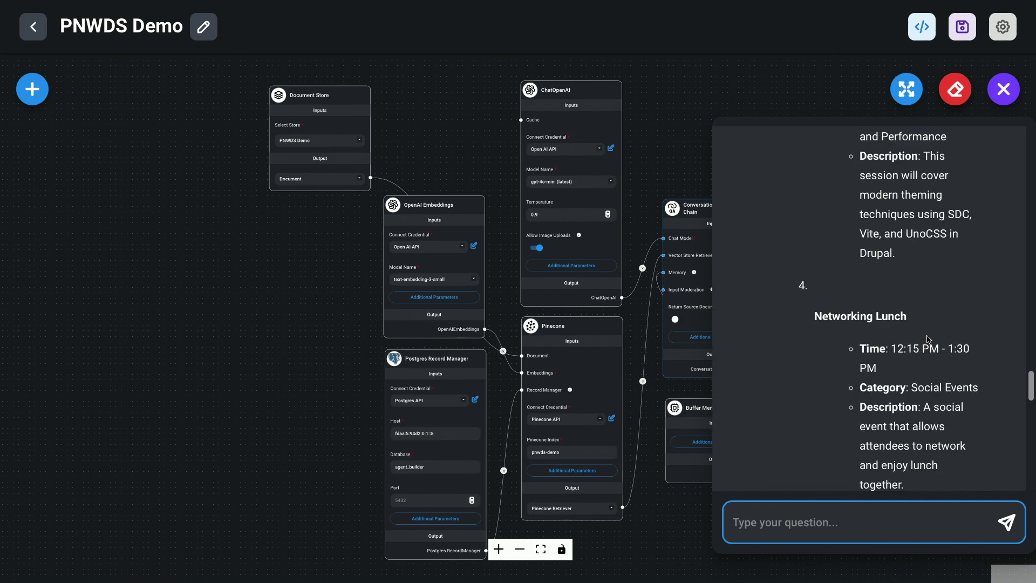
pyautogui.scroll(1, 928, 339)
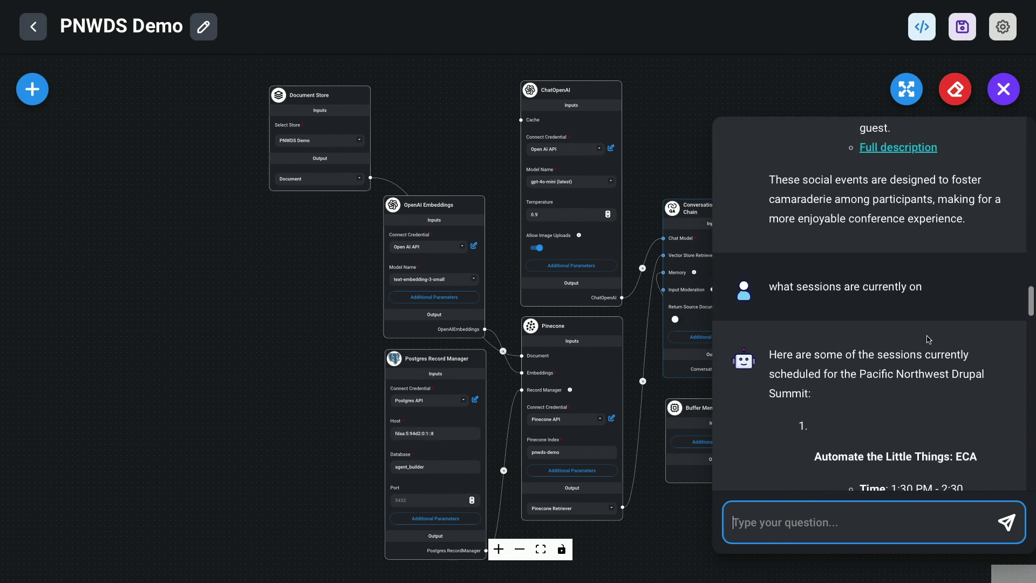
pyautogui.click(1005, 34)
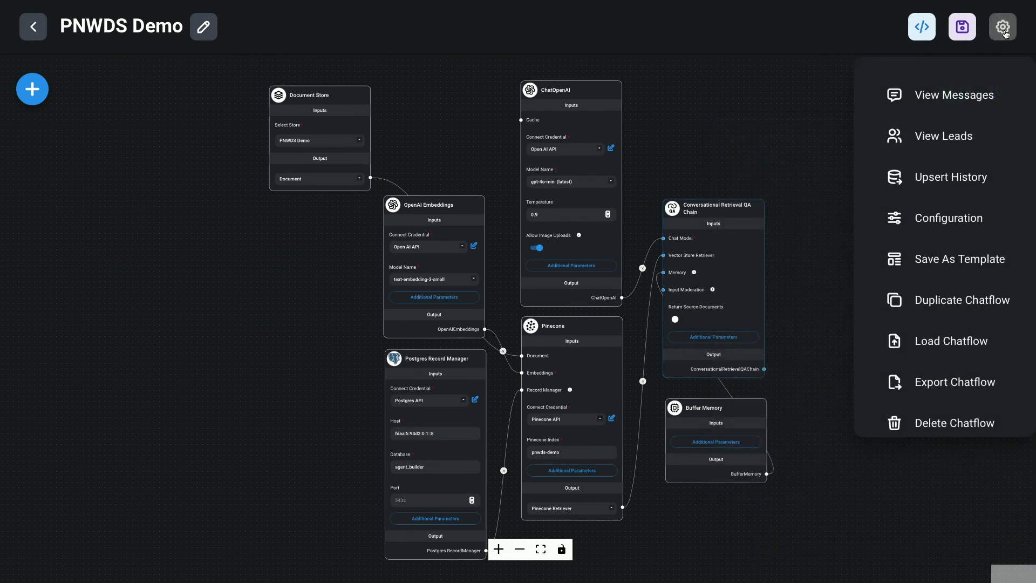
# - In Chatflow Configuration, enable Follow-Up Prompts with OpenAI as the provider
pyautogui.click(968, 216)
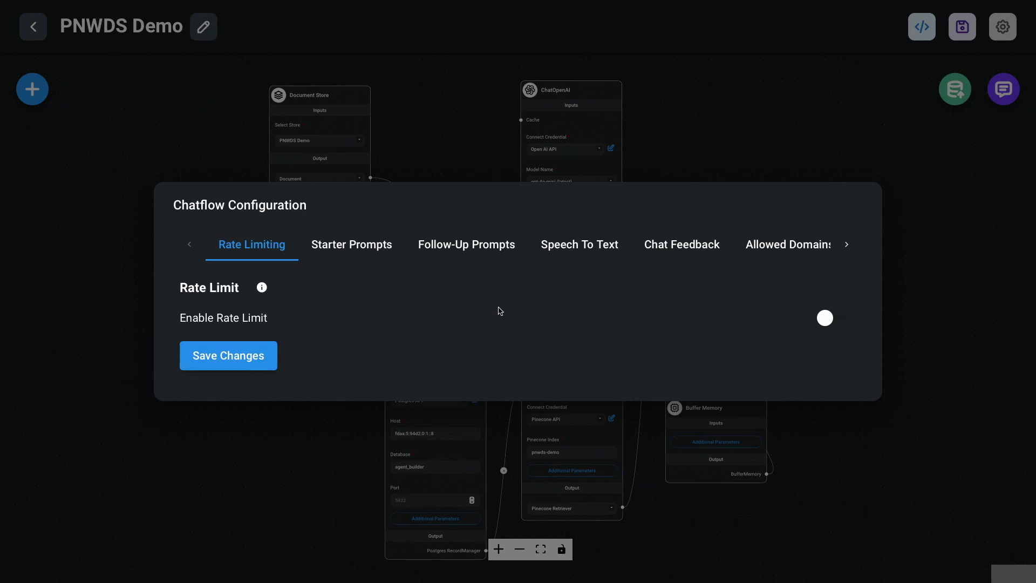
pyautogui.click(363, 247)
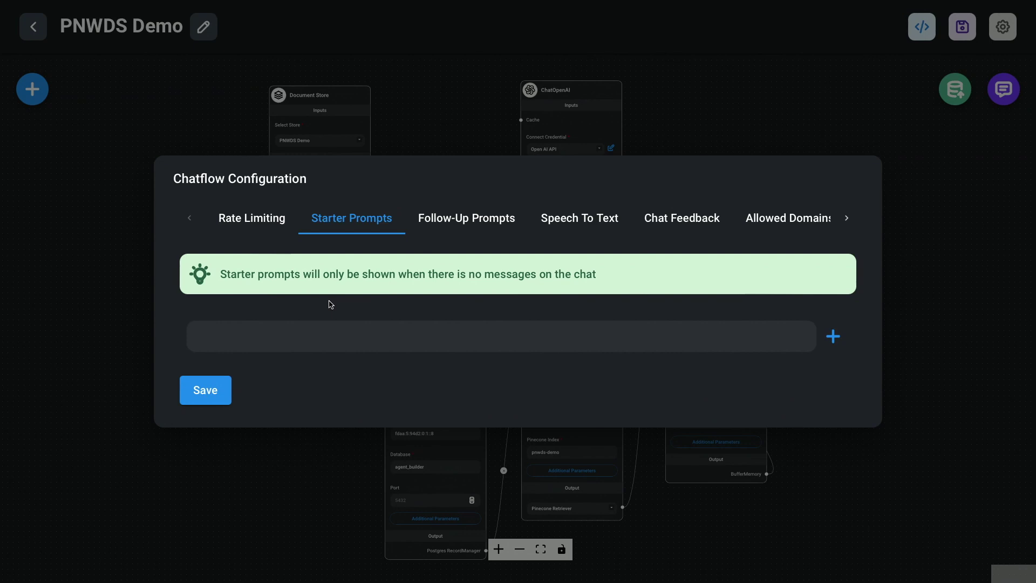
pyautogui.click(423, 233)
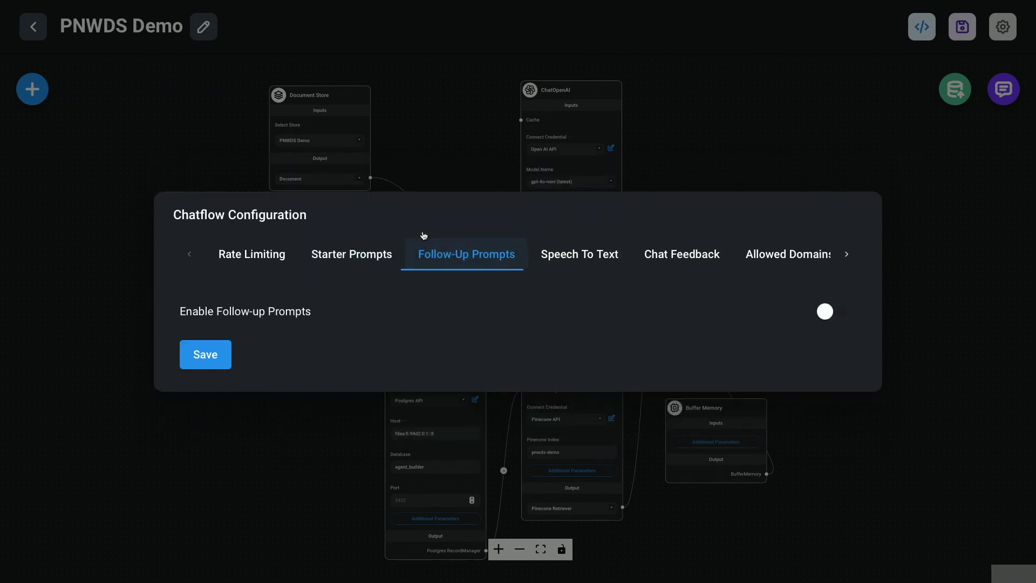
pyautogui.click(820, 317)
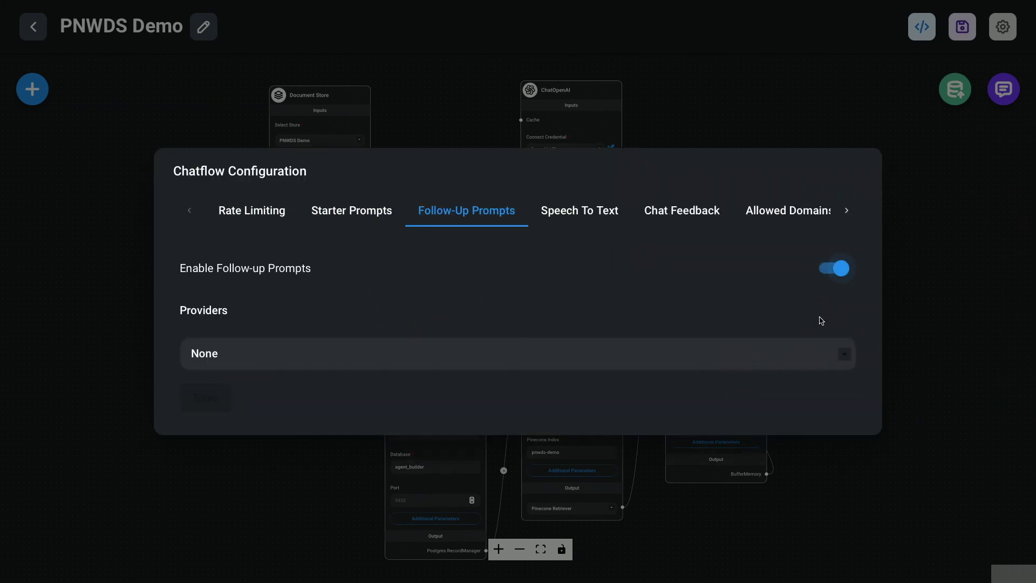
pyautogui.click(367, 355)
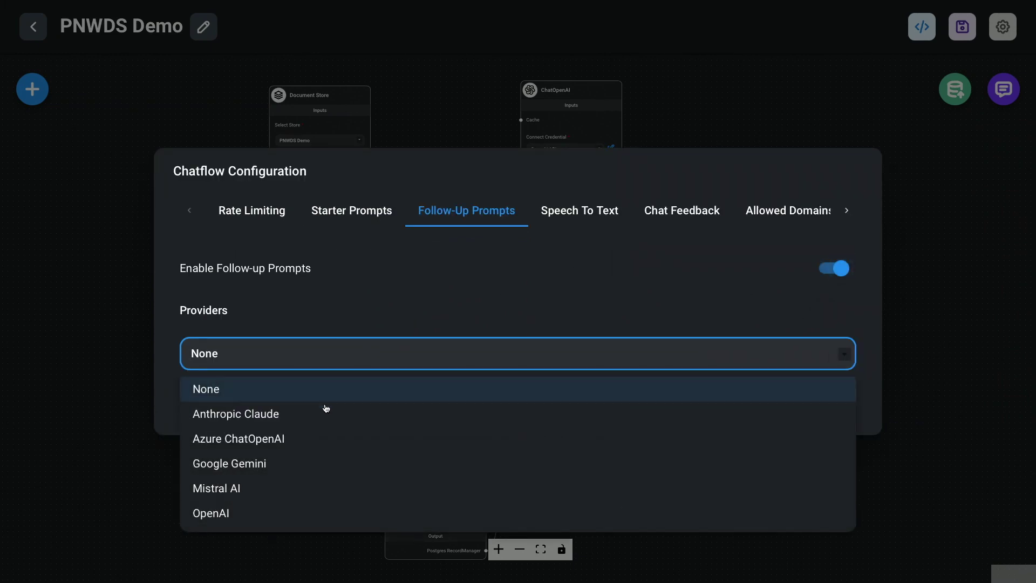
pyautogui.click(274, 510)
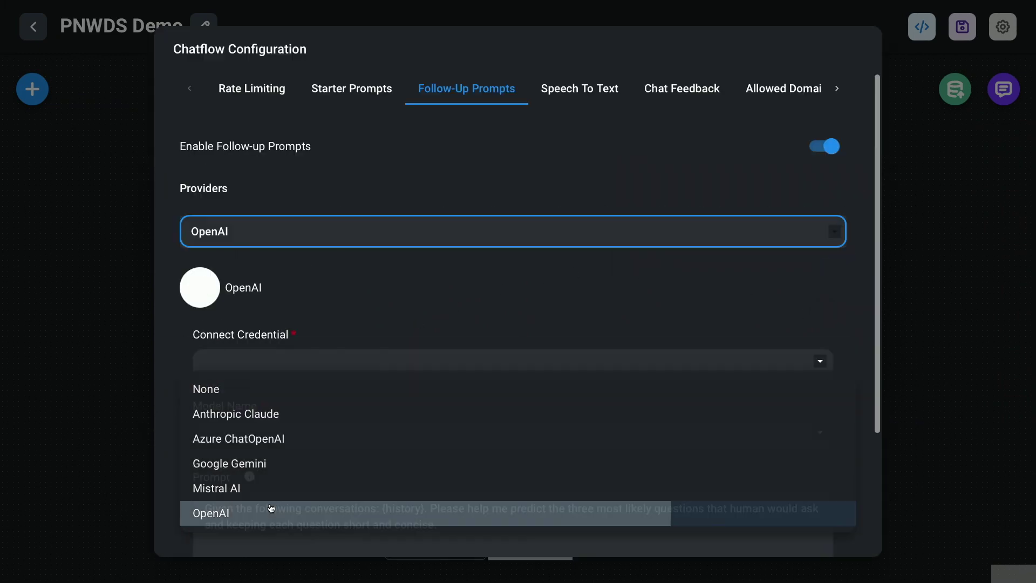
# - Use the Open AI API credential and gpt-4o (latest) model, then save
pyautogui.click(337, 358)
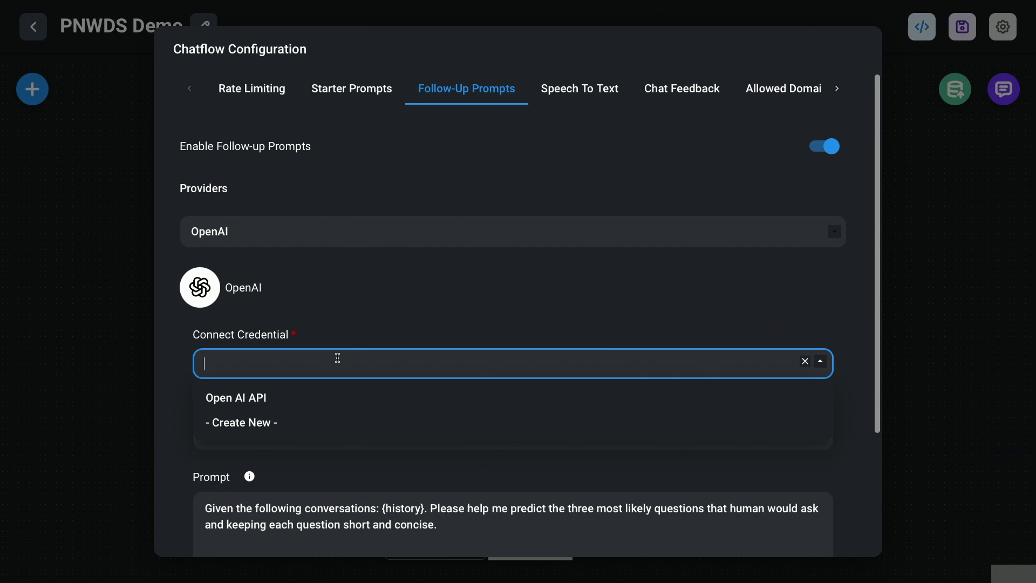
pyautogui.click(820, 366)
pyautogui.click(820, 366)
pyautogui.click(595, 404)
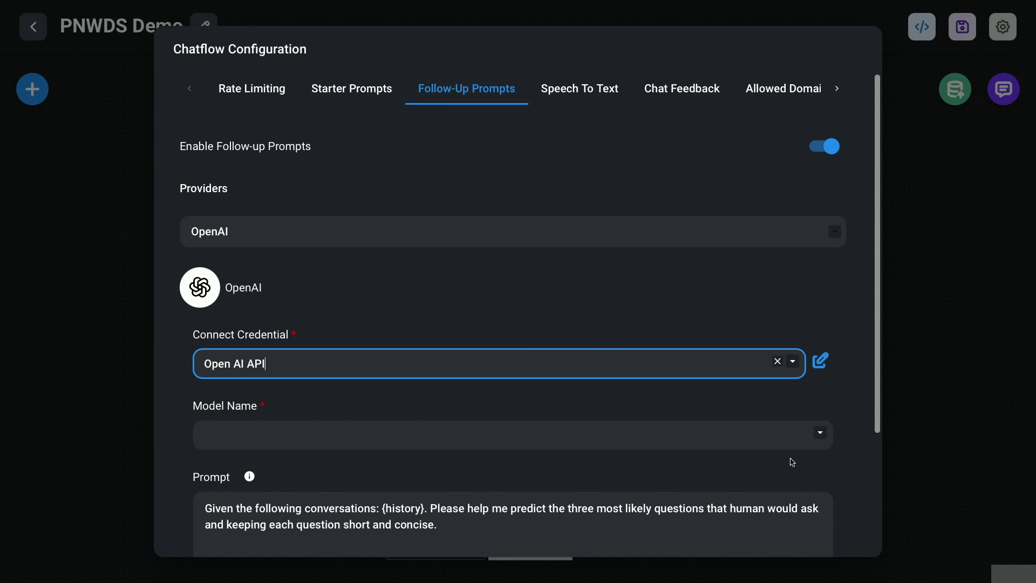
pyautogui.click(821, 433)
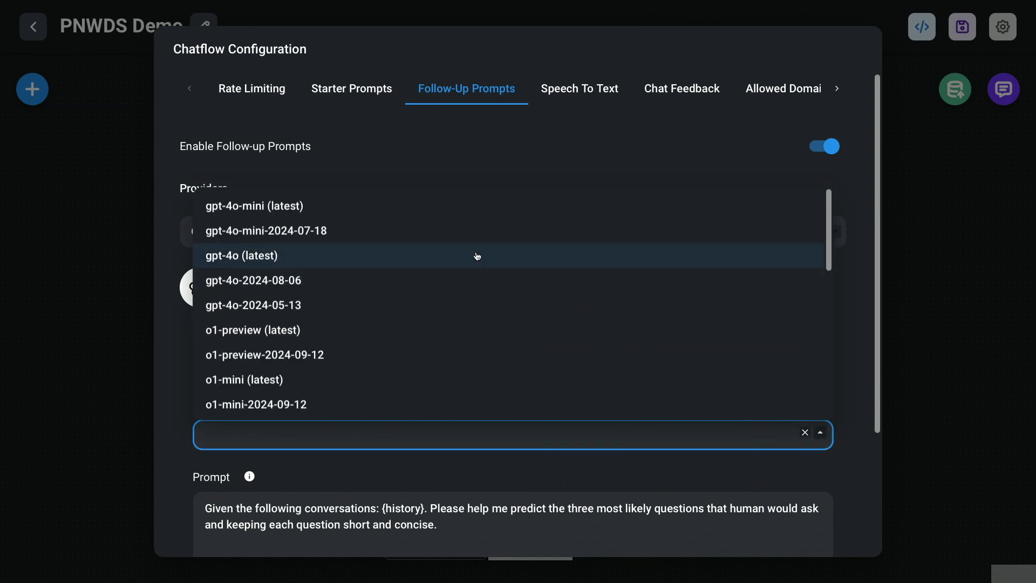
pyautogui.click(478, 255)
pyautogui.scroll(-3, 478, 390)
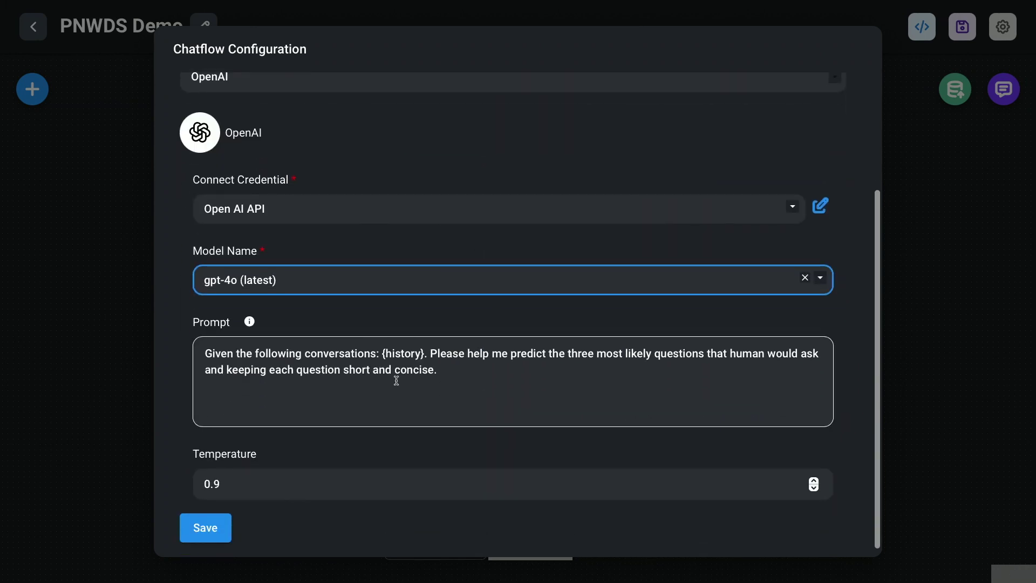
pyautogui.click(211, 529)
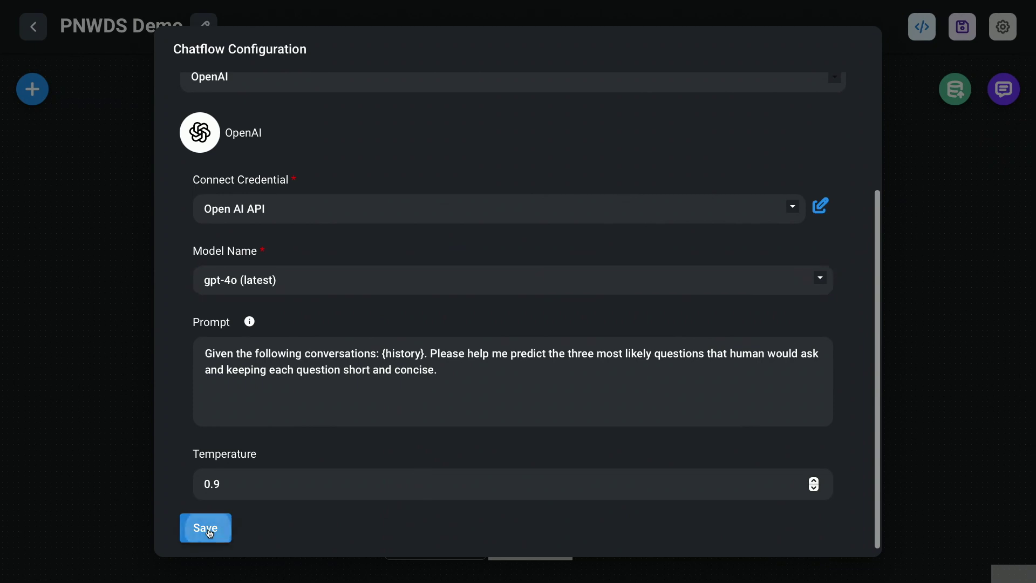
pyautogui.scroll(3, 677, 413)
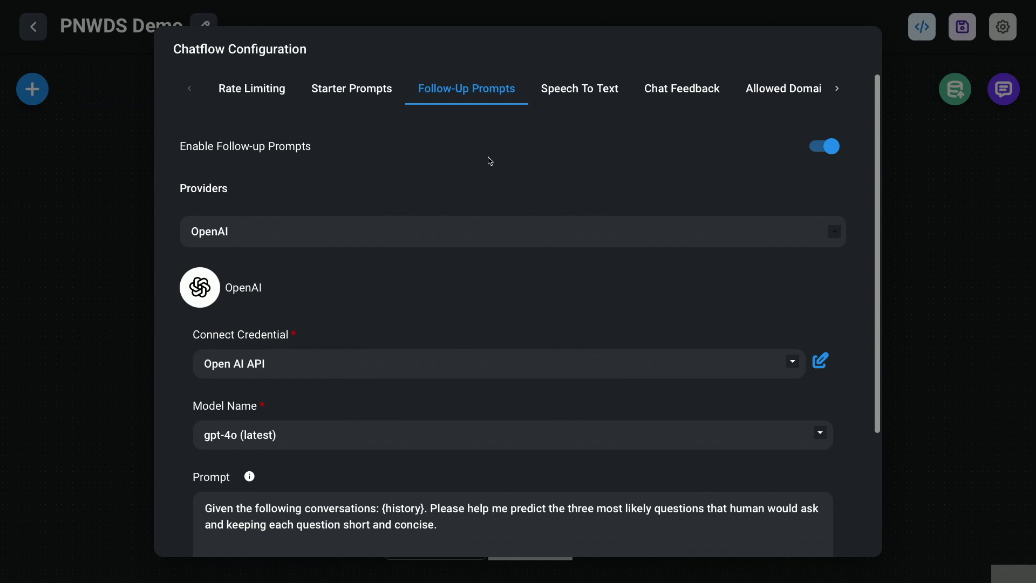
# - Leave Speech To Text without a provider; switch on Enable chat feedback and save
pyautogui.click(590, 102)
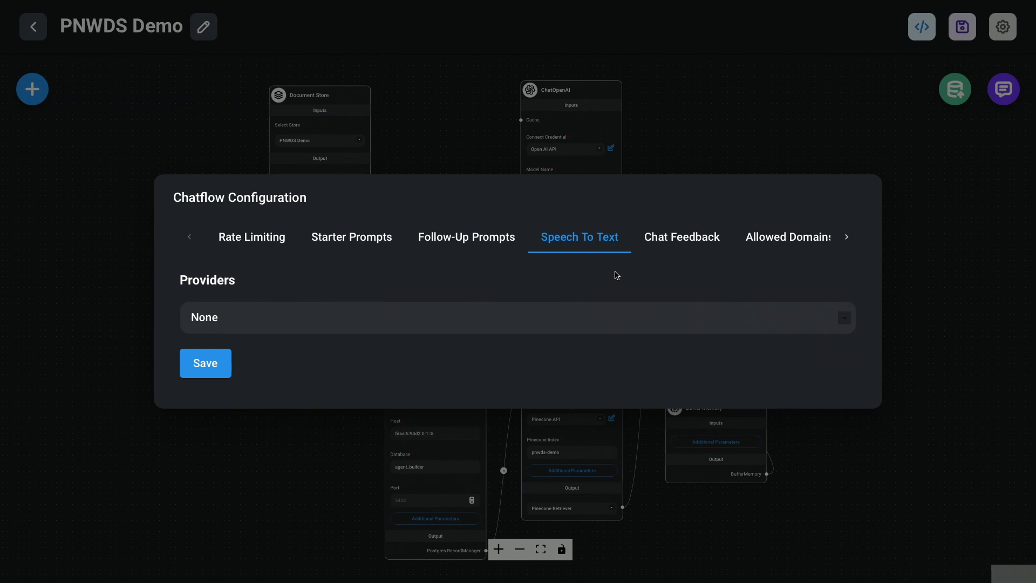
pyautogui.click(702, 237)
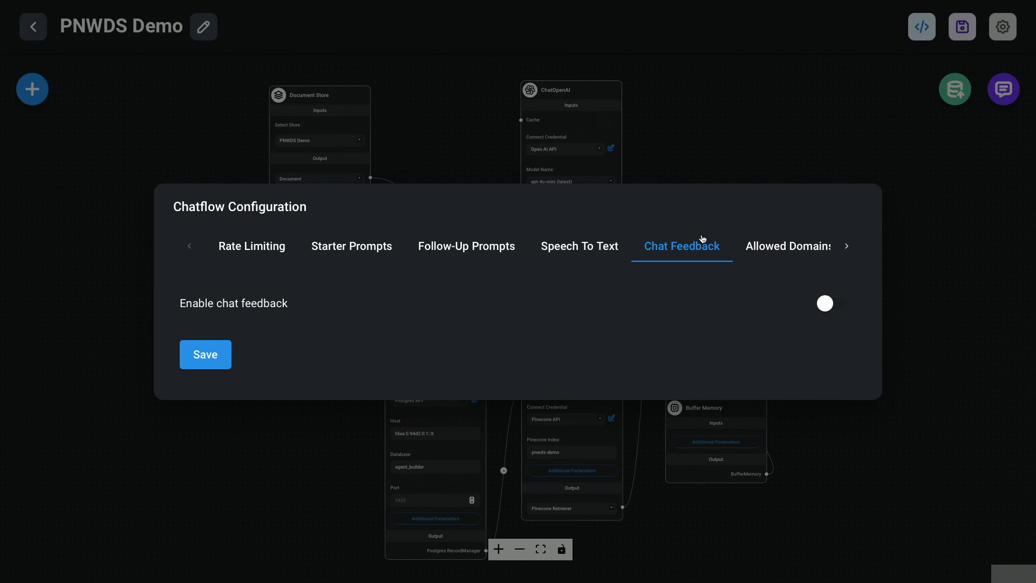
pyautogui.click(836, 300)
pyautogui.click(207, 366)
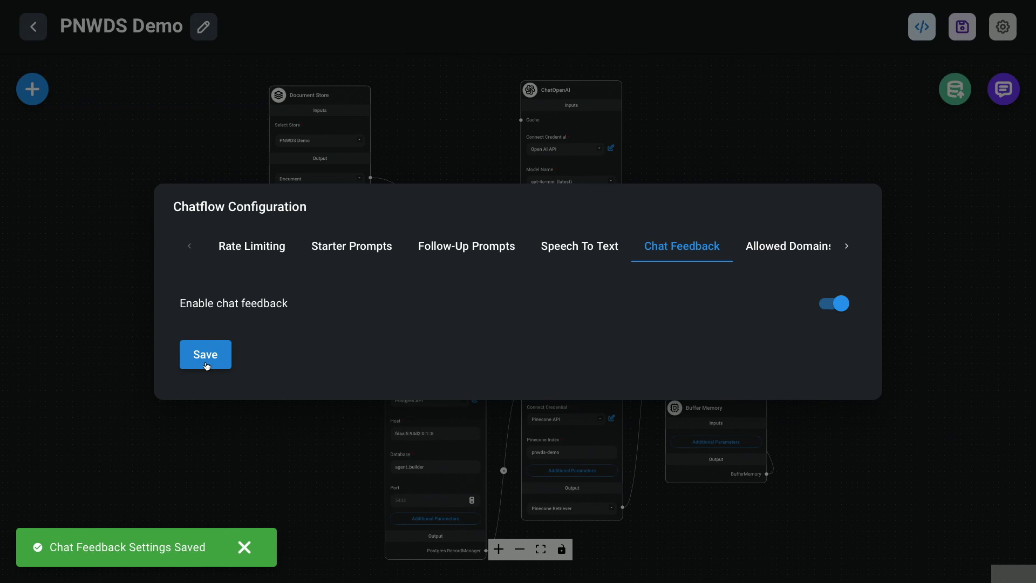
# - Check Allowed Domains, then view Analyse Chatflow providers, briefly expanding LangFuse's fields
pyautogui.click(763, 249)
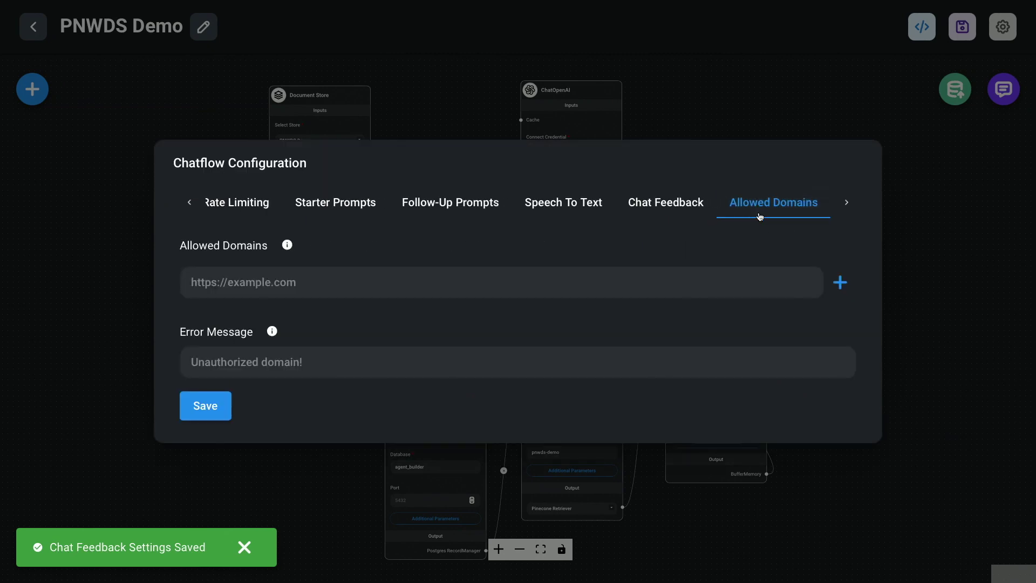
pyautogui.click(847, 202)
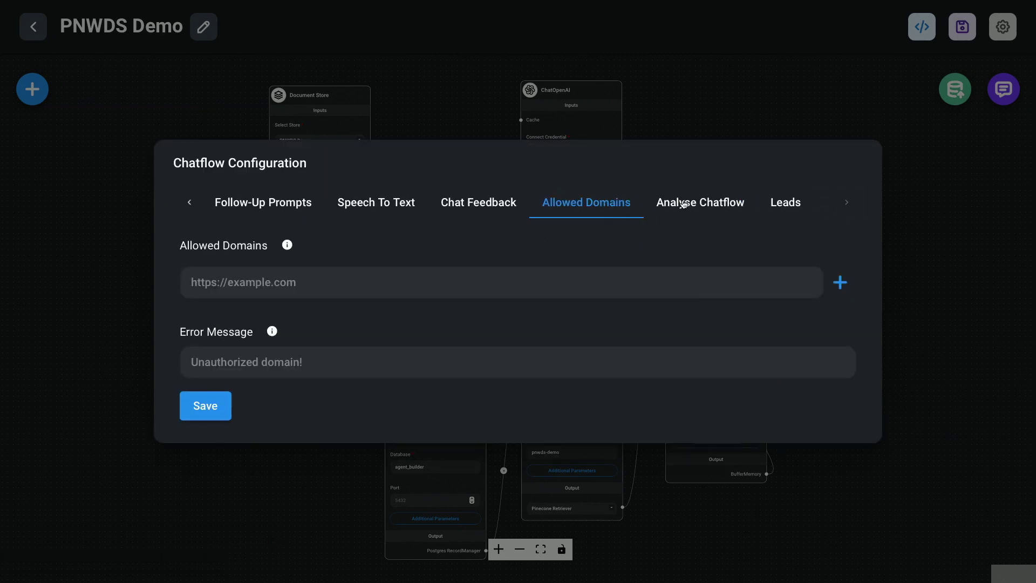
pyautogui.click(683, 204)
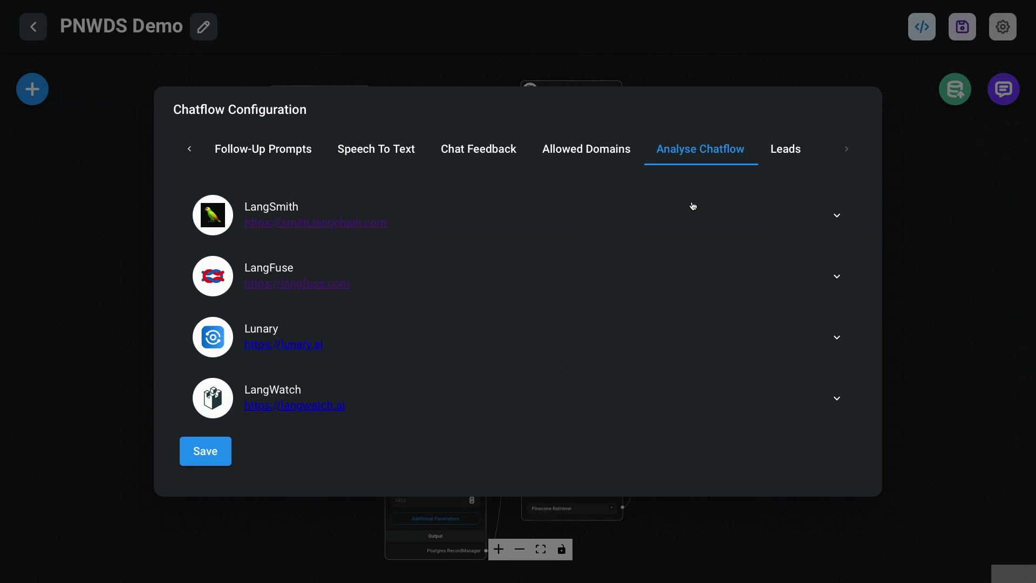
pyautogui.click(835, 277)
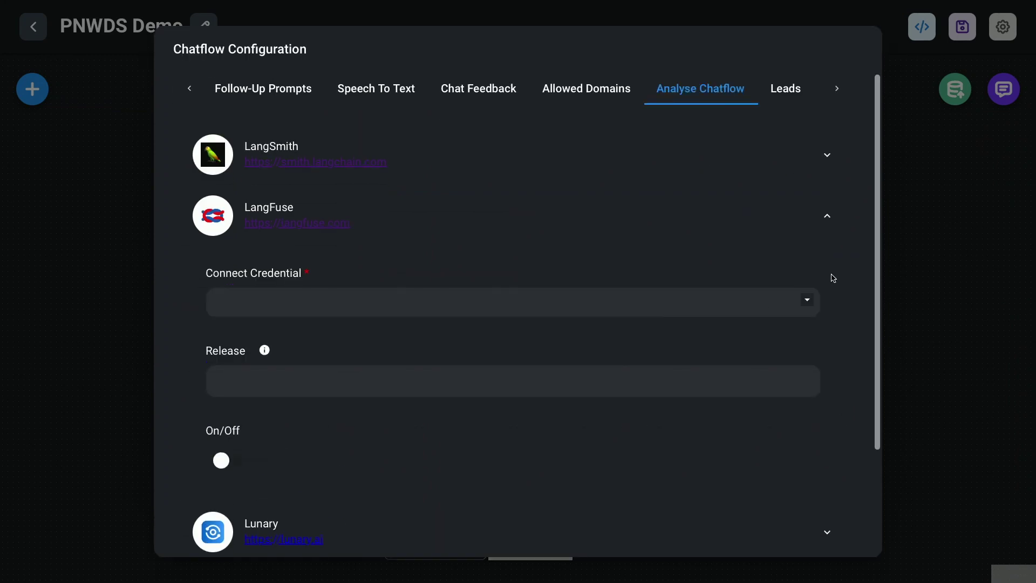
pyautogui.click(828, 232)
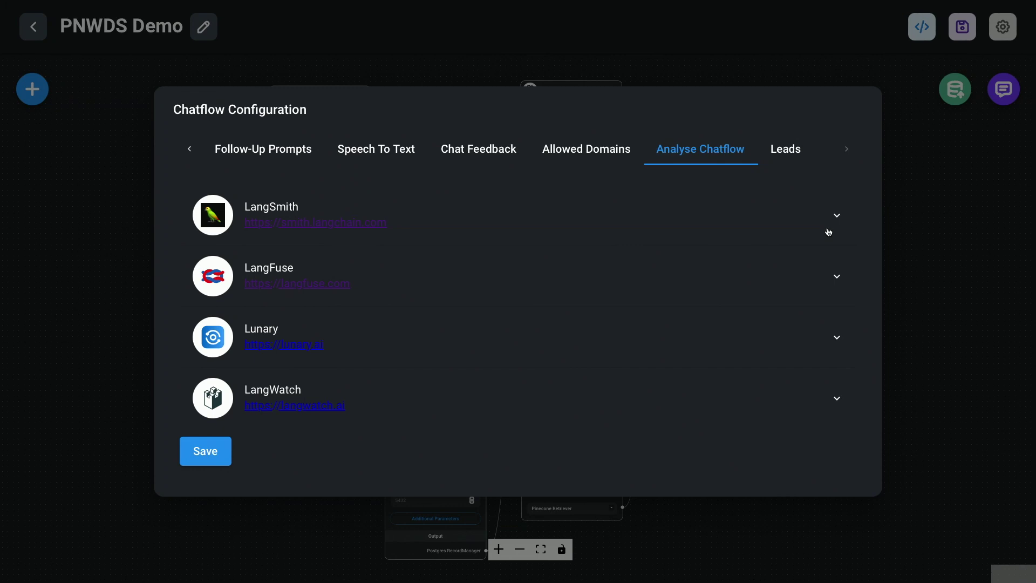
# - Save the Leads tab with Enable Lead Capture off and close the configuration dialog
pyautogui.click(792, 149)
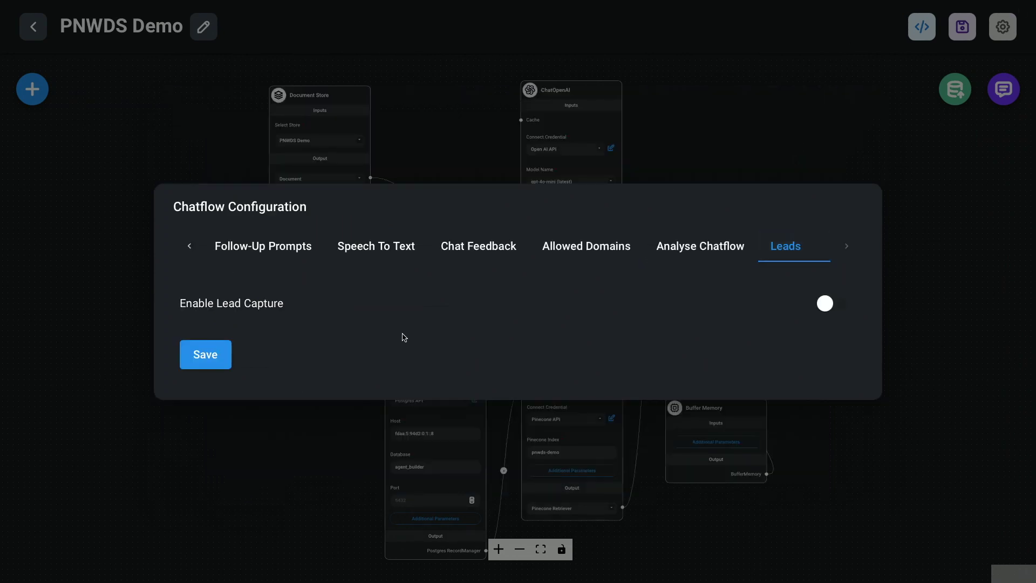
pyautogui.click(205, 354)
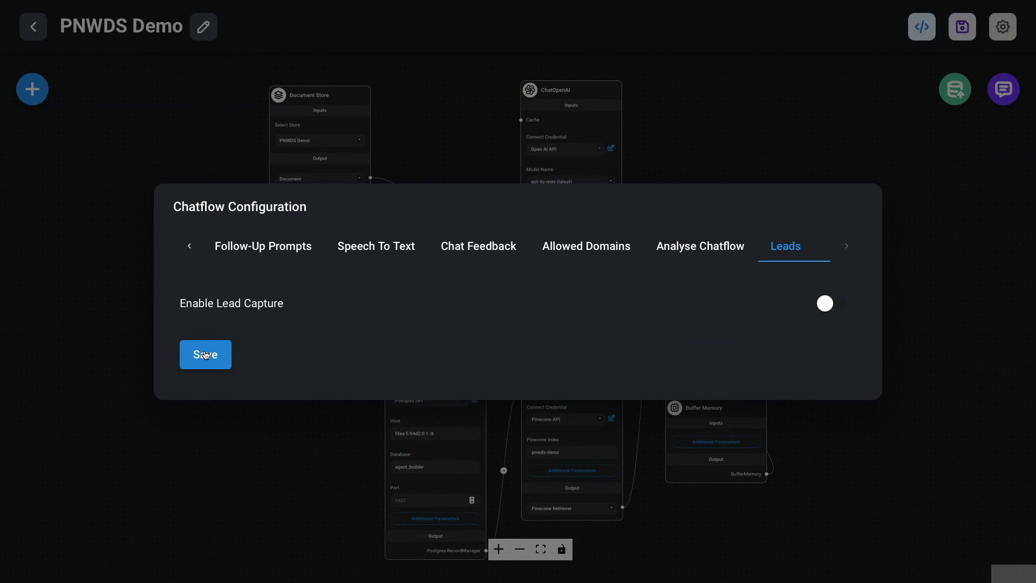
pyautogui.click(198, 361)
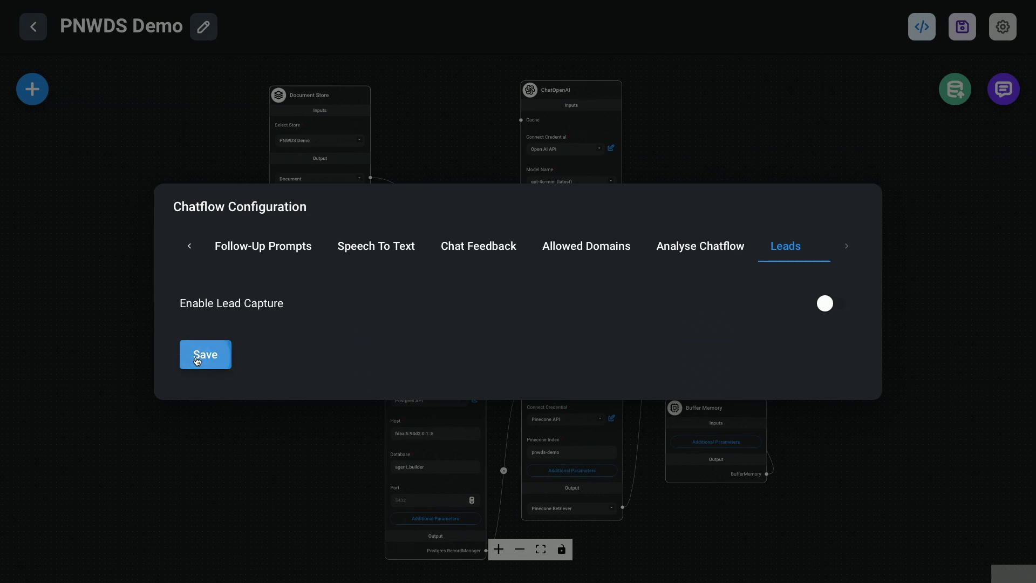
pyautogui.click(970, 305)
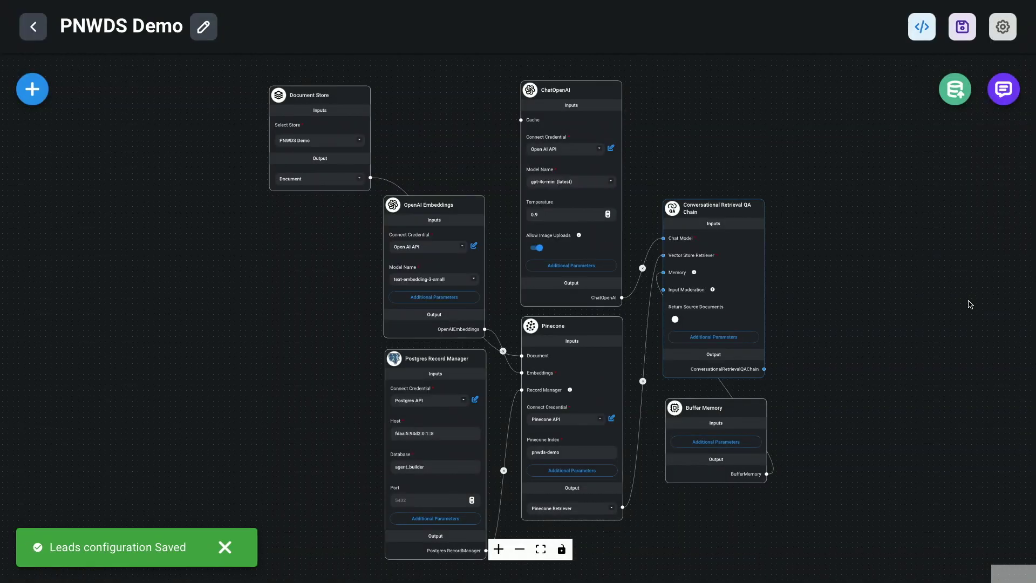
# - Clear the test chat history and ask 'tell me about tonights social event'
pyautogui.click(1003, 90)
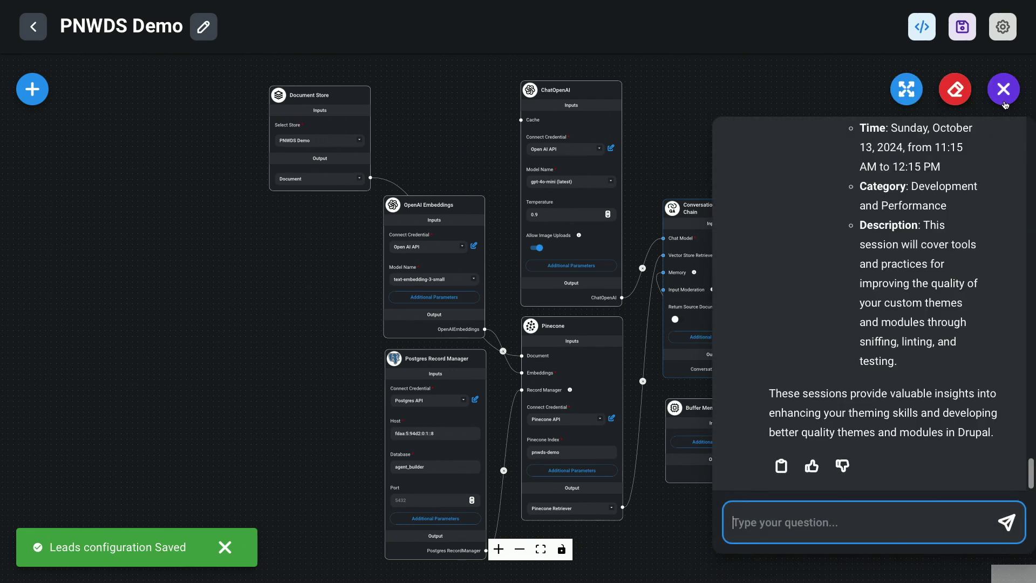
pyautogui.click(968, 89)
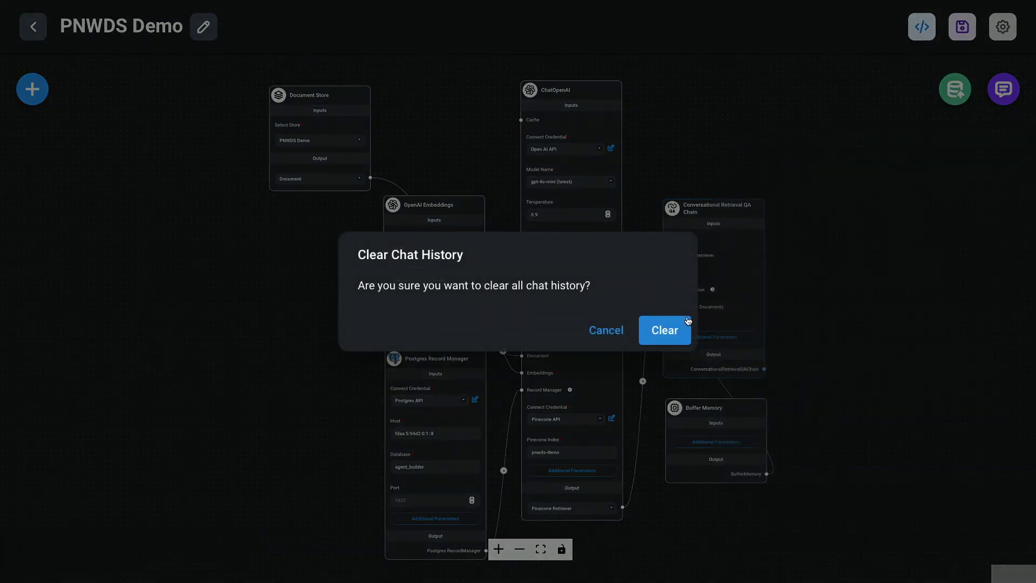
pyautogui.click(676, 326)
pyautogui.click(1003, 89)
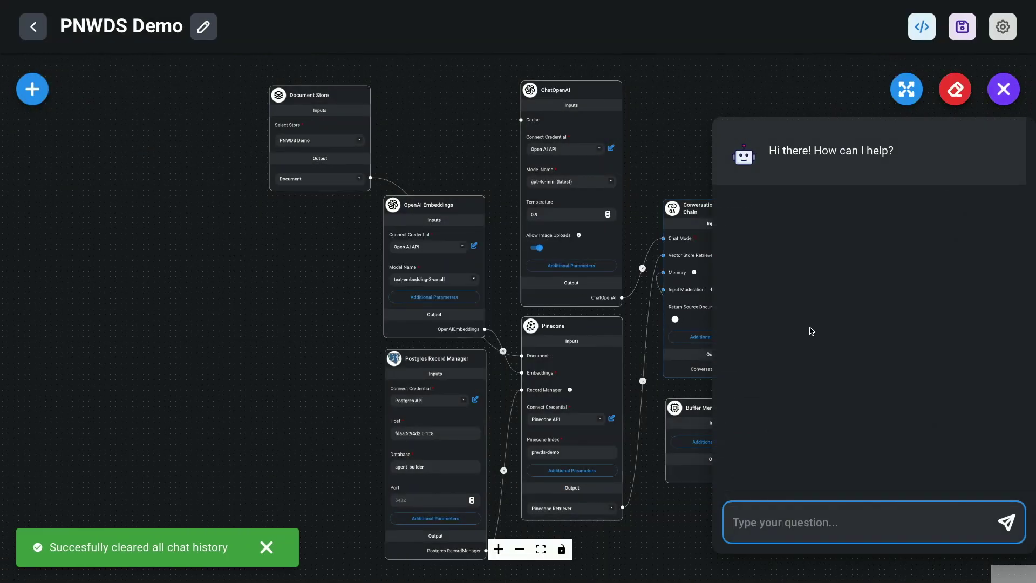
pyautogui.write('t')
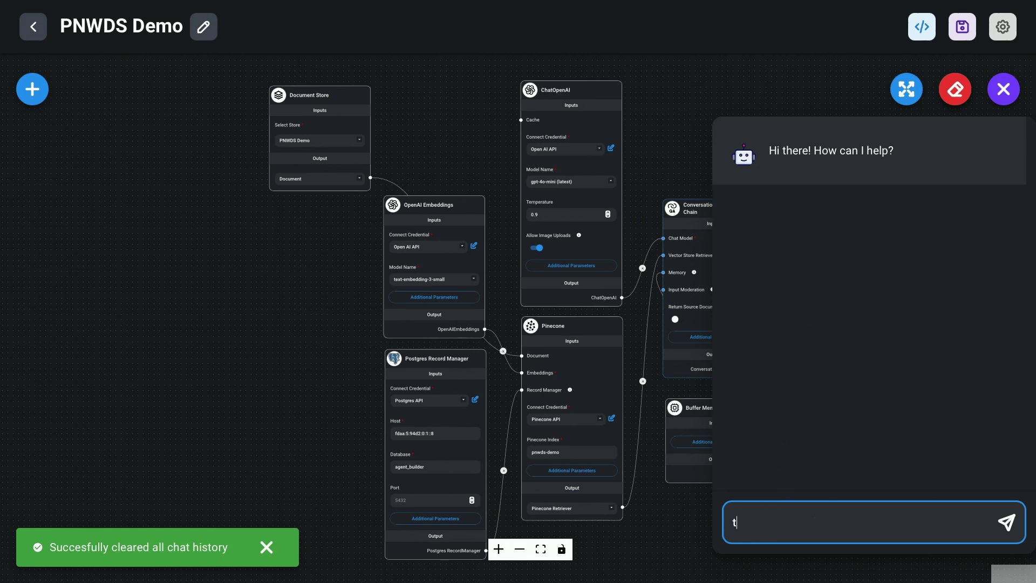
pyautogui.write('ell me about tonight')
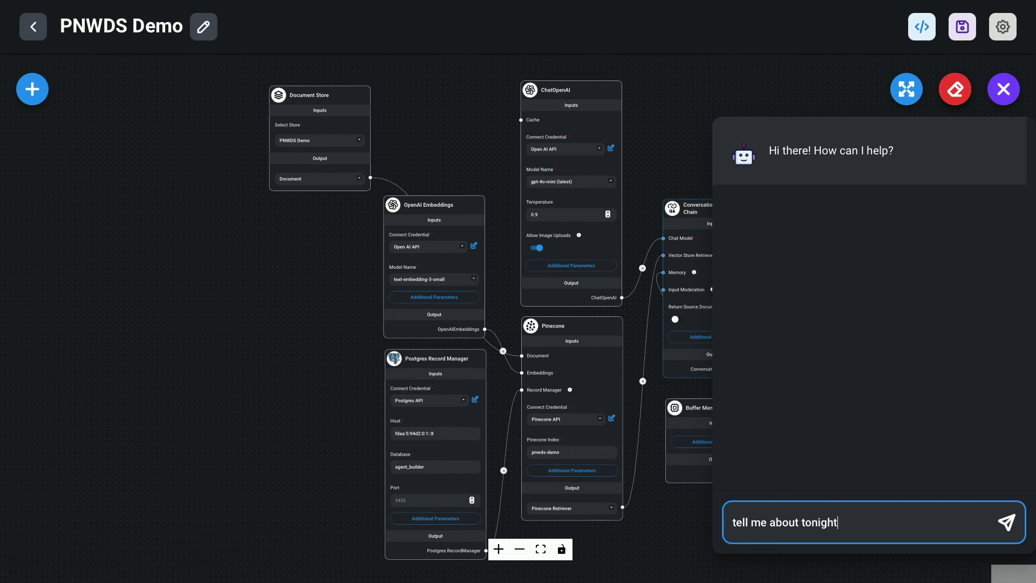
pyautogui.write('s social event')
pyautogui.press('Return')
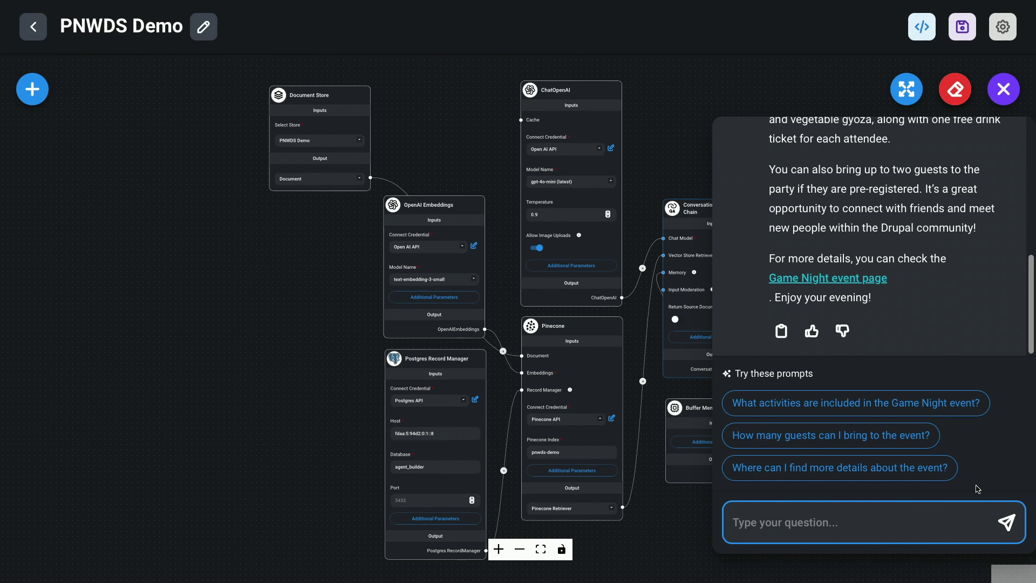
# - Use the suggested prompts about bringing guests and a registration deadline
pyautogui.click(920, 440)
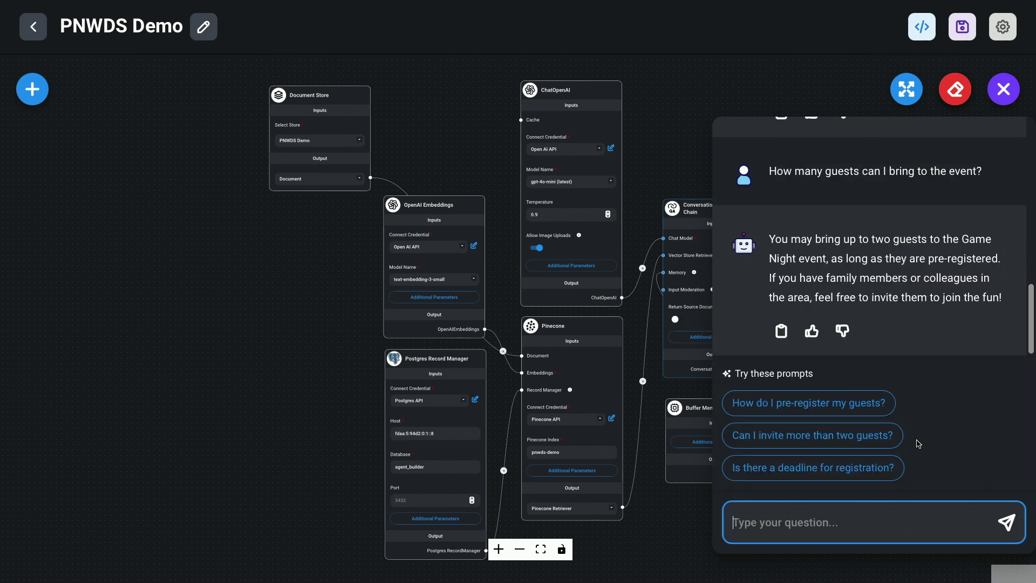
pyautogui.click(867, 465)
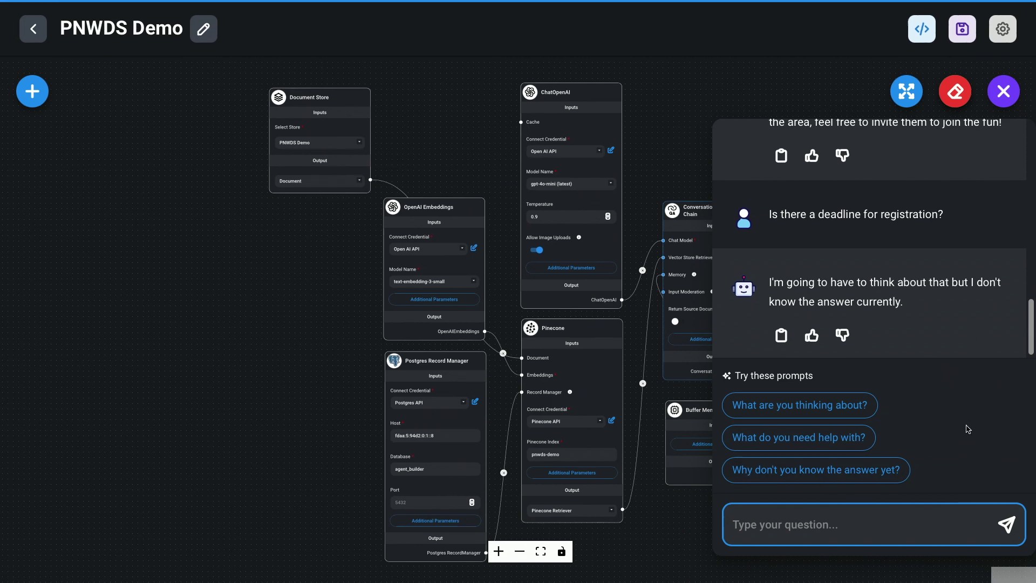
pyautogui.scroll(5, 947, 341)
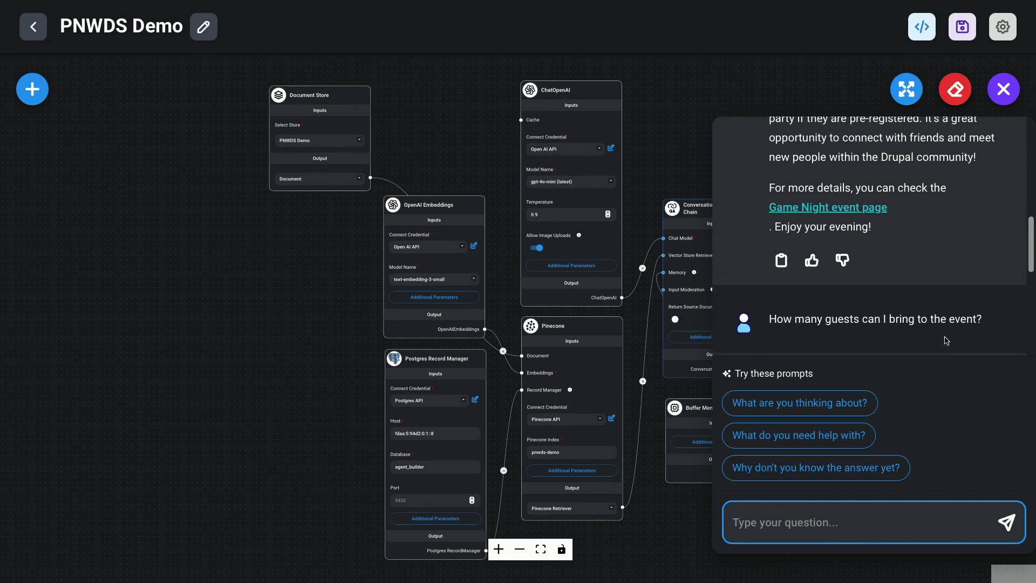
pyautogui.scroll(2, 952, 253)
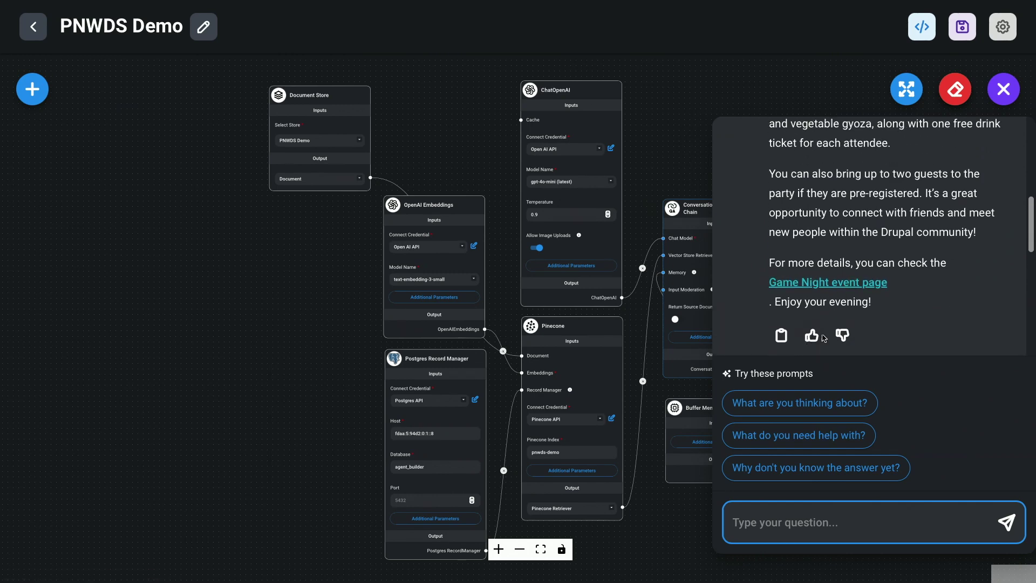
# - Give the Game Night answer a thumbs-up with the comment 'excellent response'
pyautogui.click(811, 335)
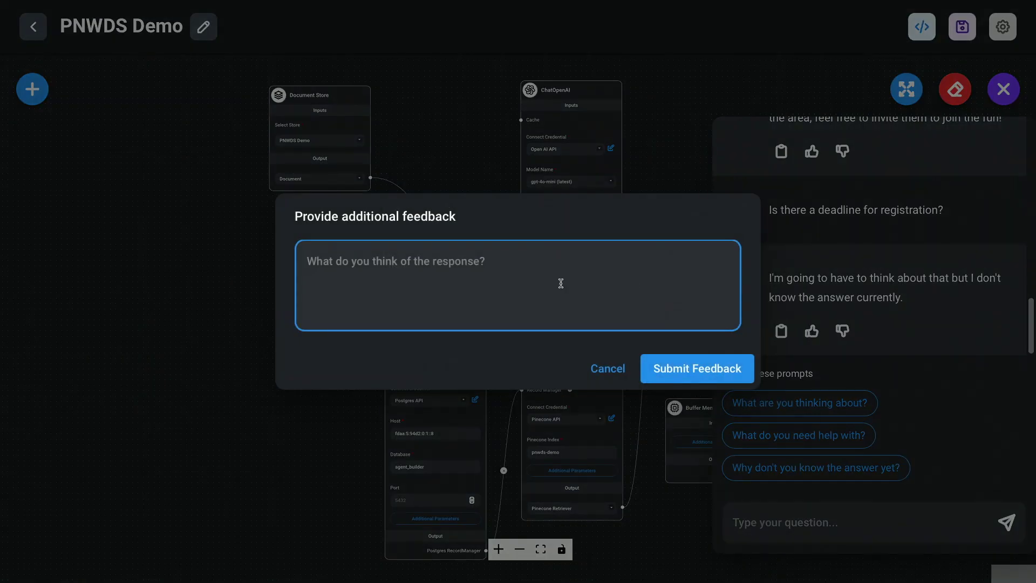
pyautogui.write('e')
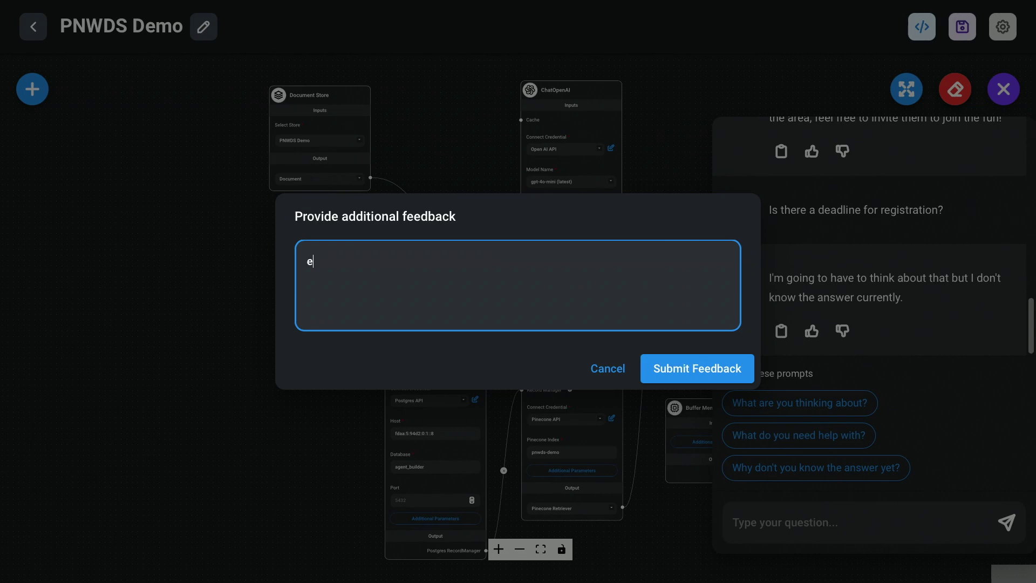
pyautogui.write('xcellent response')
pyautogui.click(679, 378)
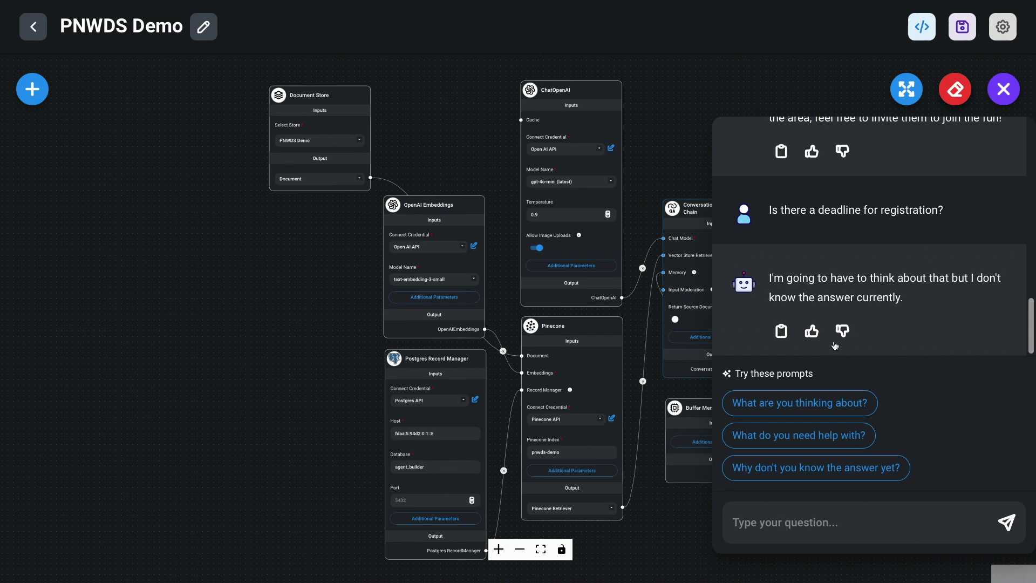
# - Give the deadline answer a thumbs-down with 'you should know the deadline', then close chat and save
pyautogui.click(842, 330)
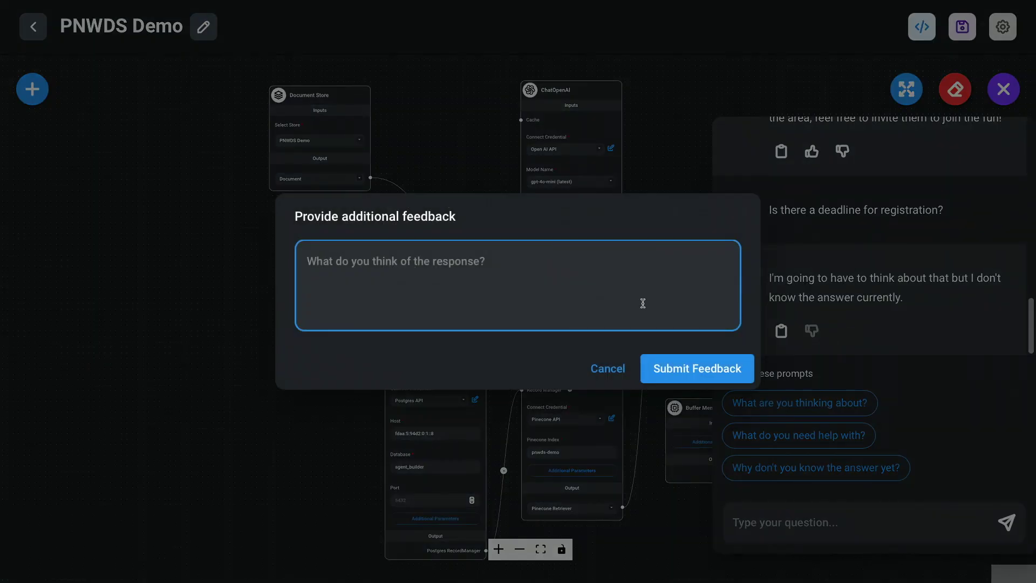
pyautogui.write('you should k')
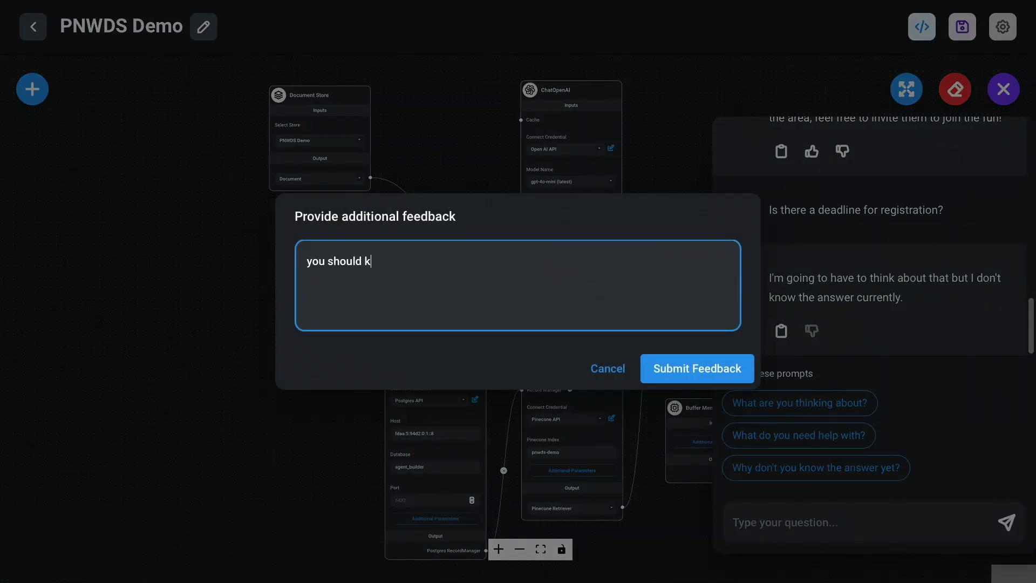
pyautogui.write('now the deasd')
pyautogui.press('BackSpace')
pyautogui.press('BackSpace')
pyautogui.write('dline')
pyautogui.click(691, 377)
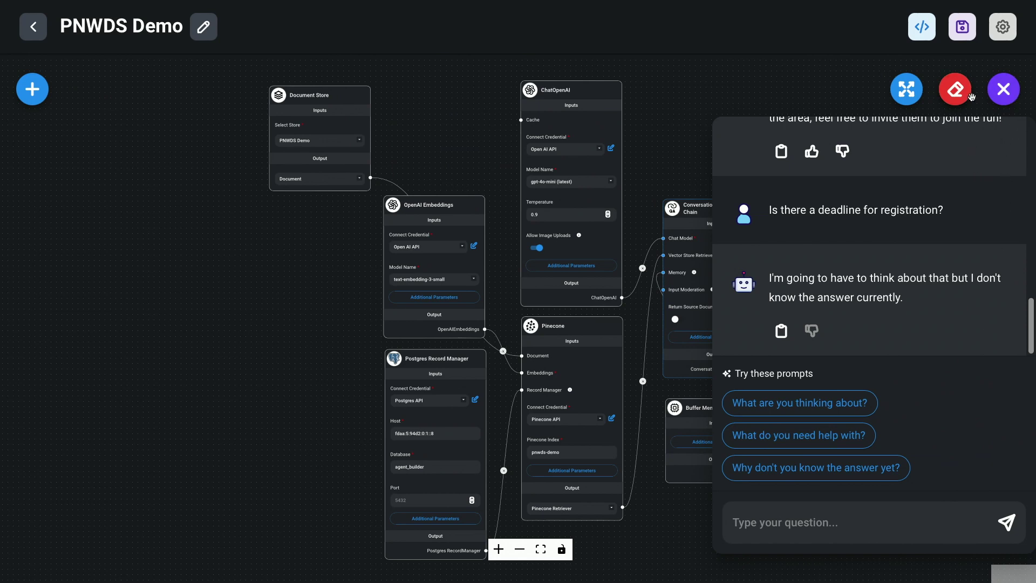
pyautogui.click(1003, 92)
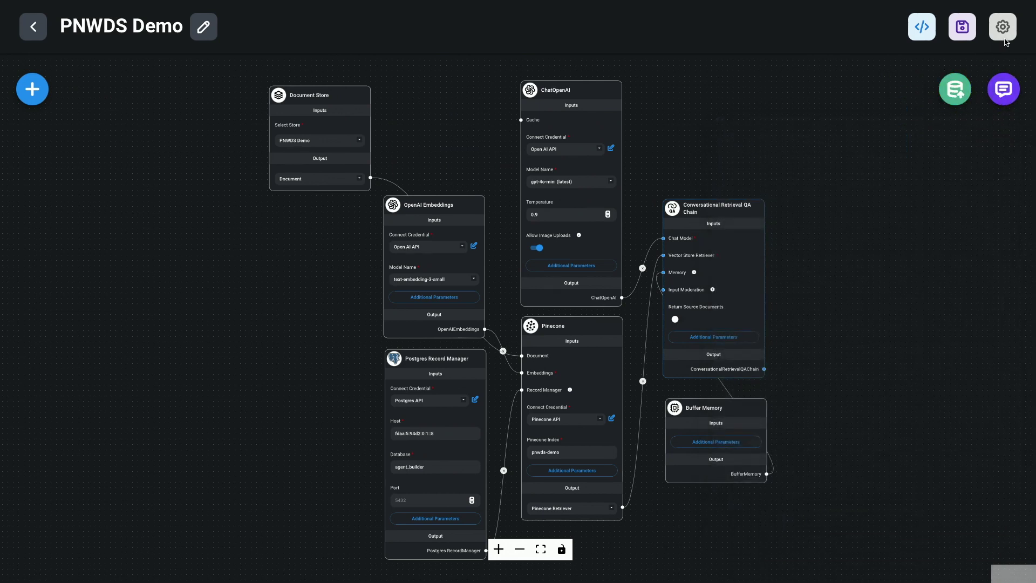
pyautogui.click(970, 28)
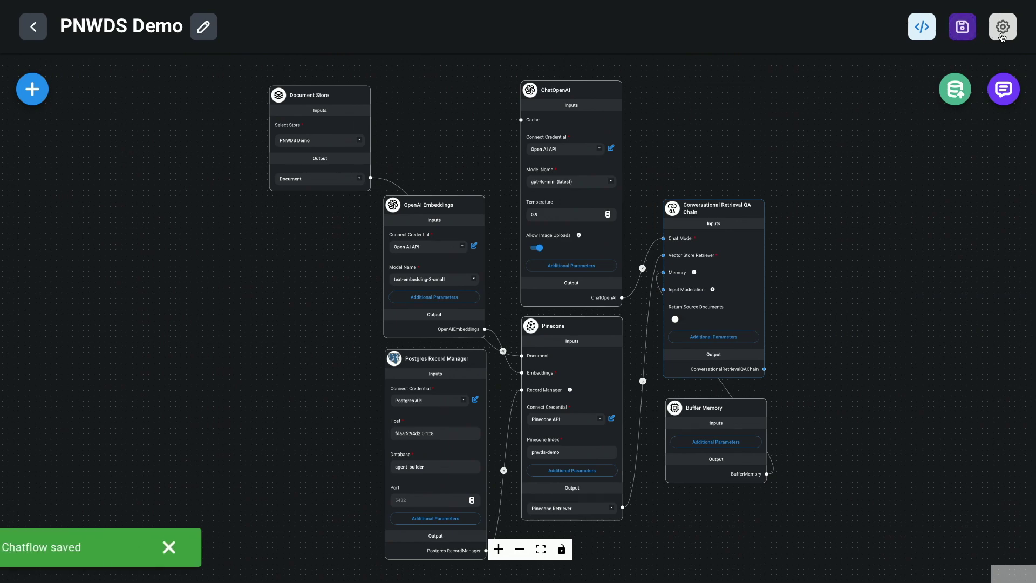
# - Review the 6 logged messages and 50% positive feedback in View Messages, export them, and close
pyautogui.click(1001, 33)
pyautogui.click(958, 101)
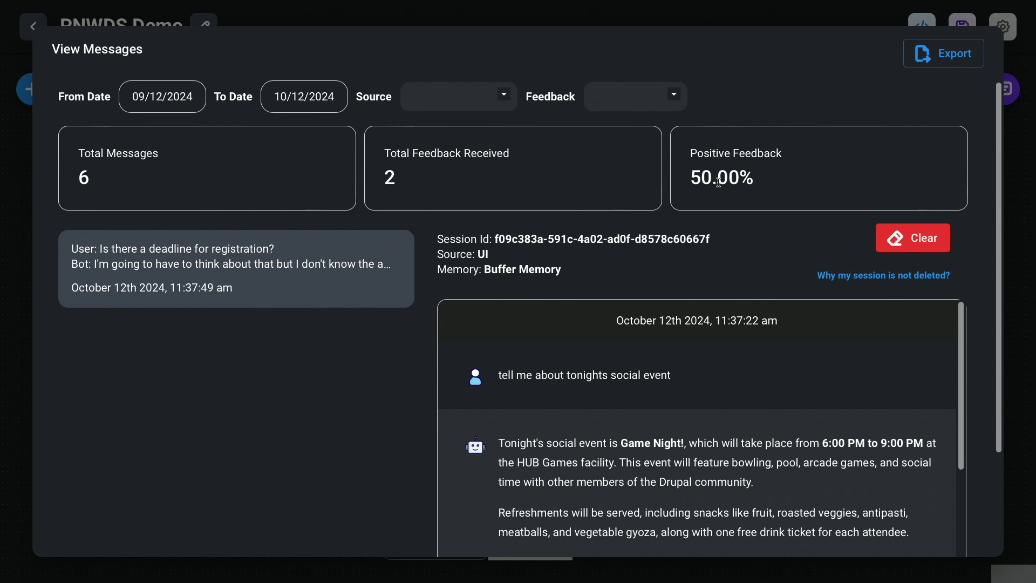
pyautogui.scroll(-4, 463, 350)
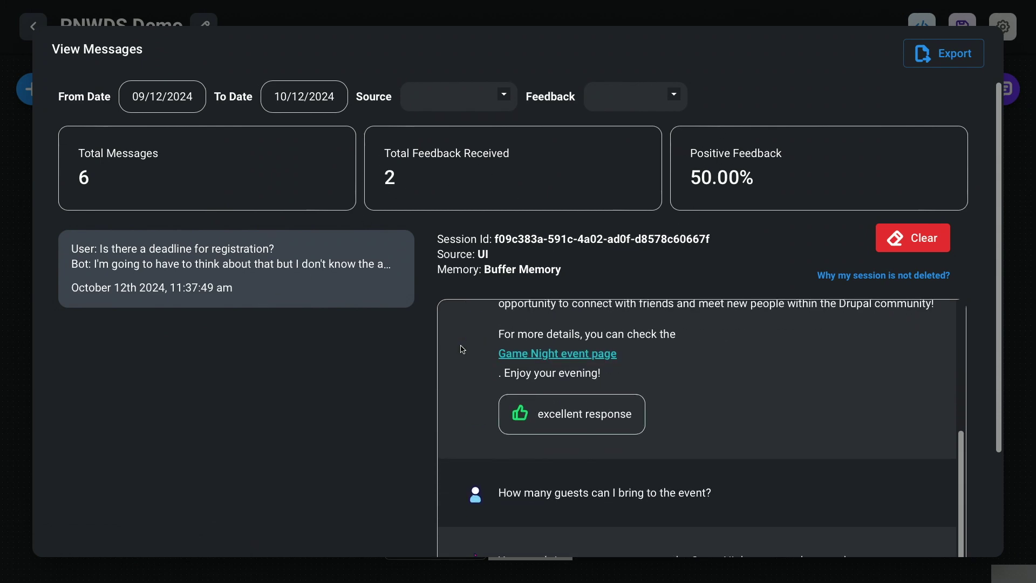
pyautogui.scroll(-3, 394, 416)
pyautogui.scroll(-3, 499, 413)
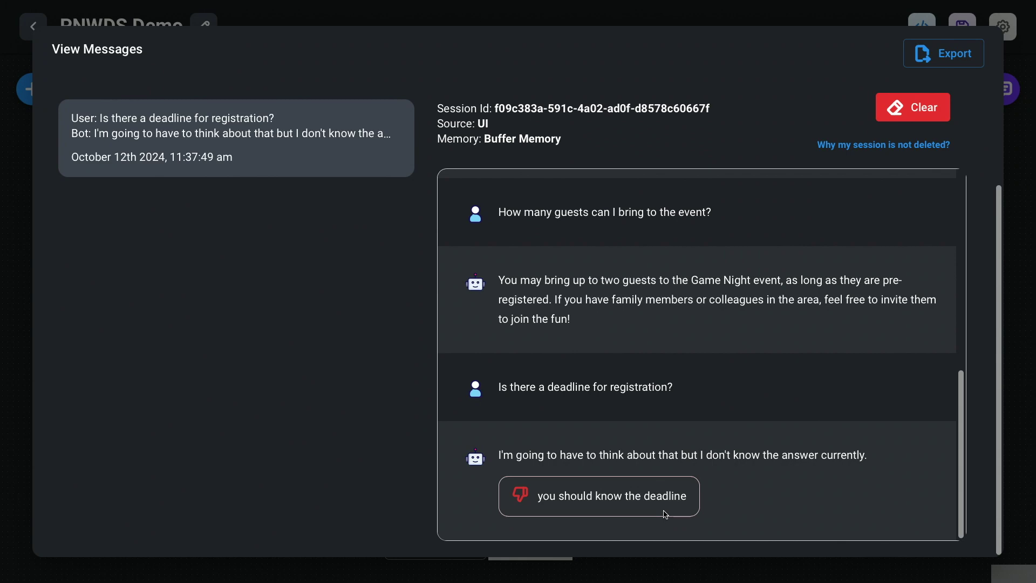
pyautogui.scroll(10, 666, 514)
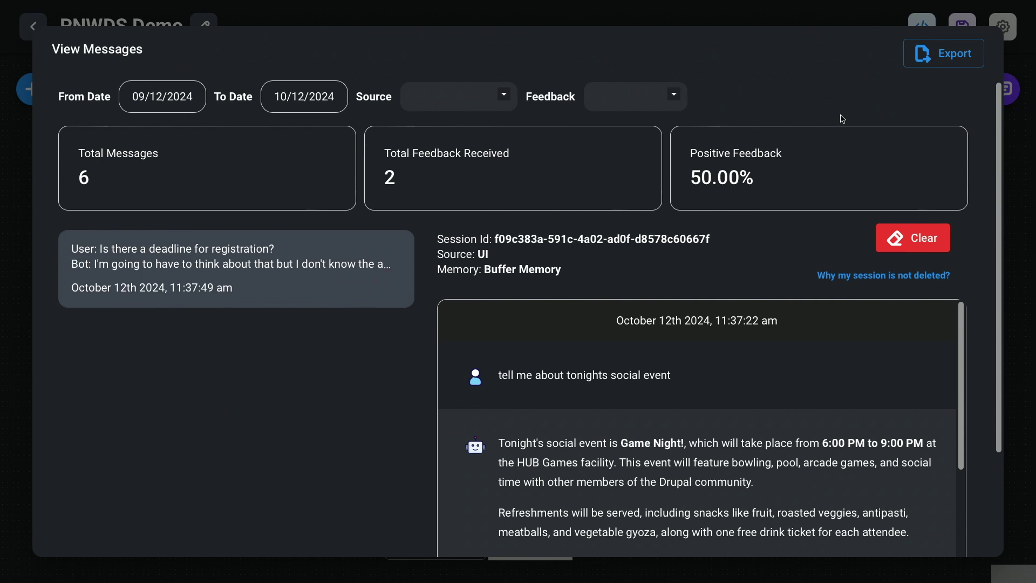
pyautogui.click(961, 58)
pyautogui.click(1008, 138)
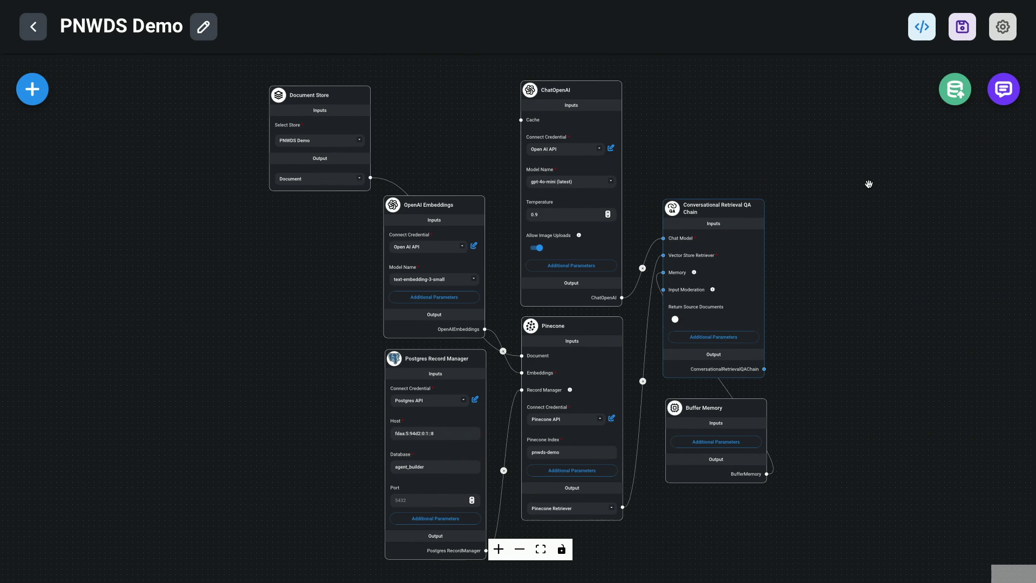
# - Switch on Make Public under Share Chatbot for PNWDS Demo and copy the chatbot URL
pyautogui.click(923, 24)
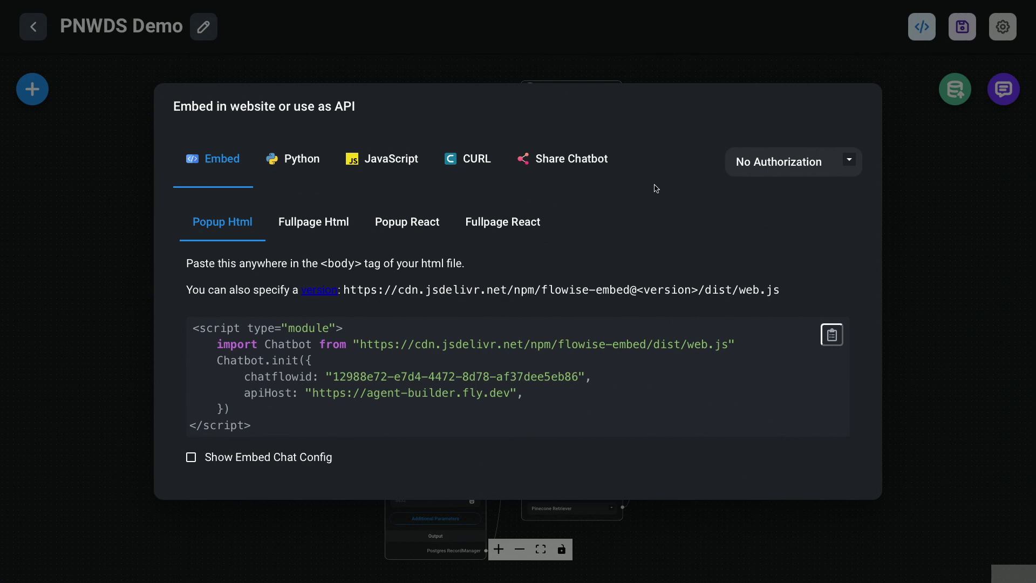
pyautogui.click(589, 160)
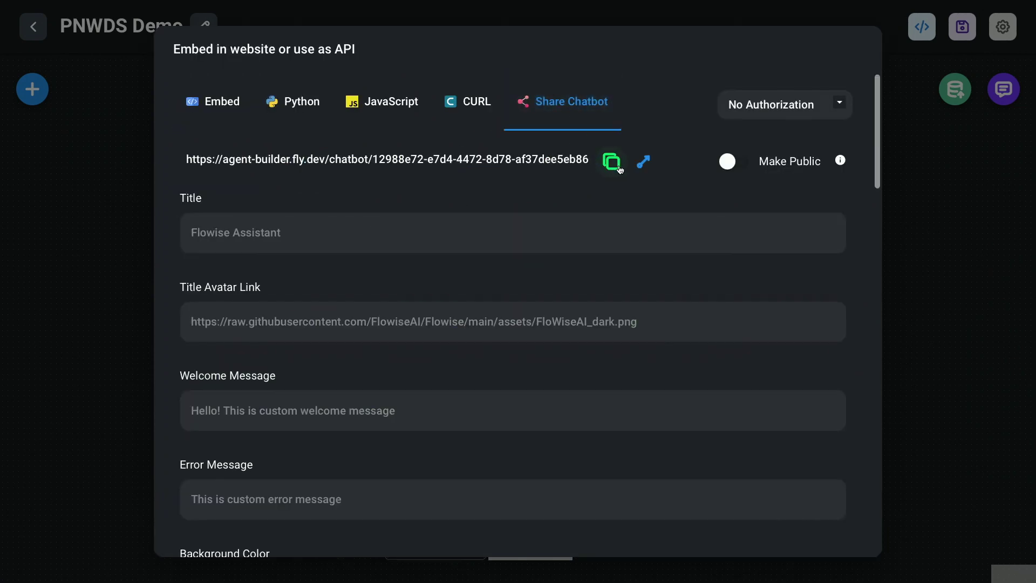
pyautogui.click(730, 163)
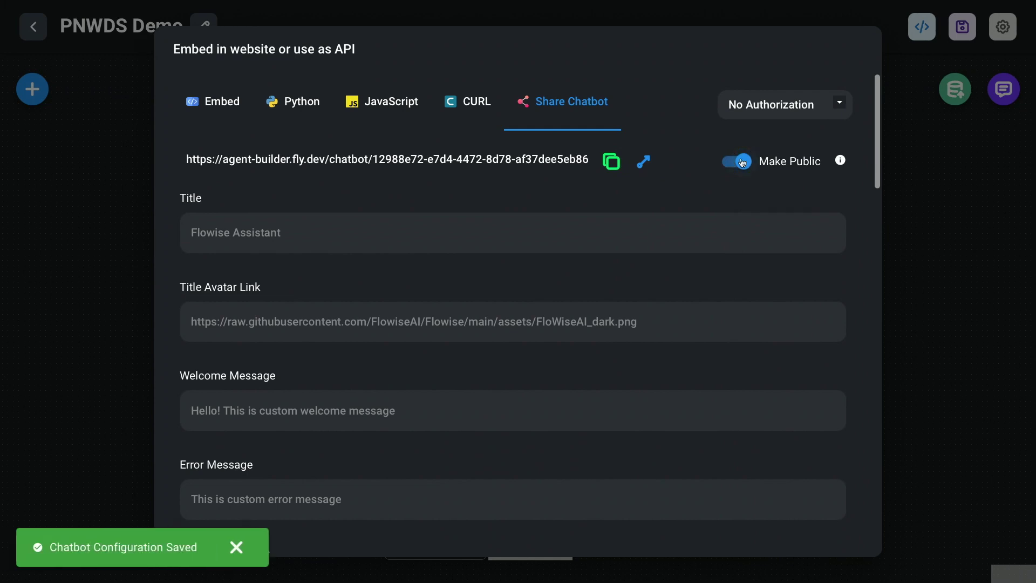
pyautogui.click(611, 167)
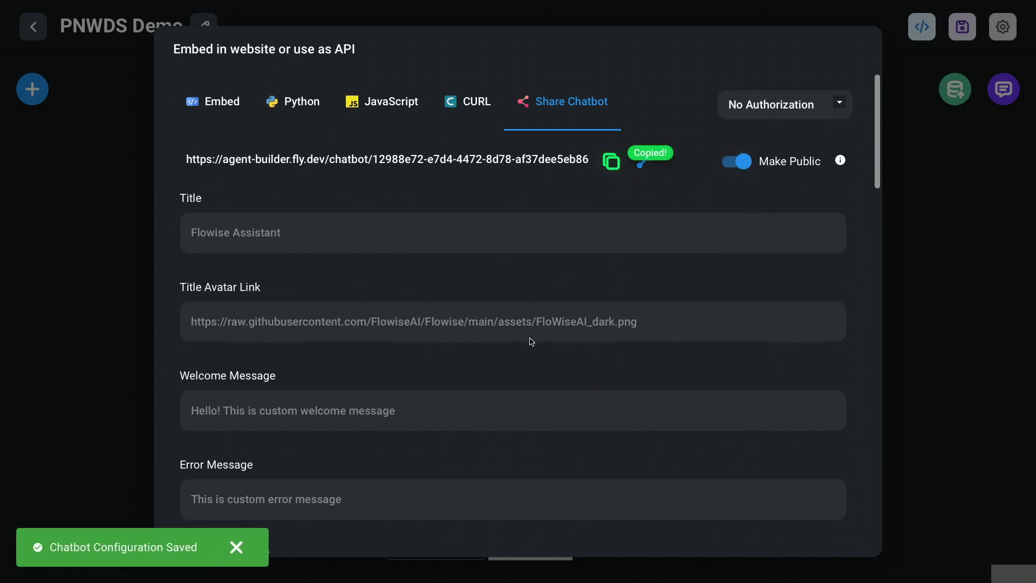
# - Load the copied chatbot link in a new Safari tab and show it full screen
pyautogui.moveTo(532, 3)
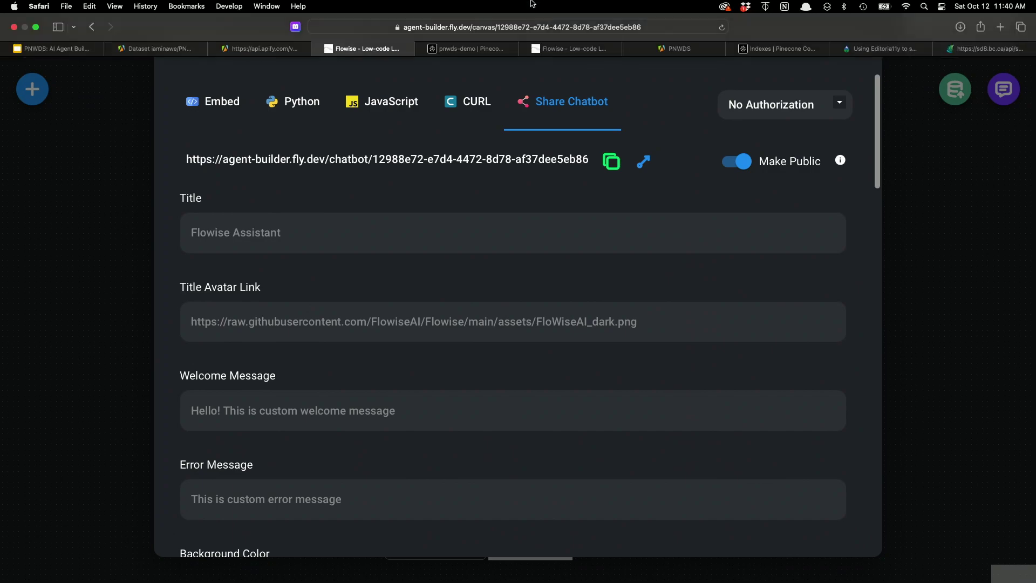
pyautogui.click(1000, 27)
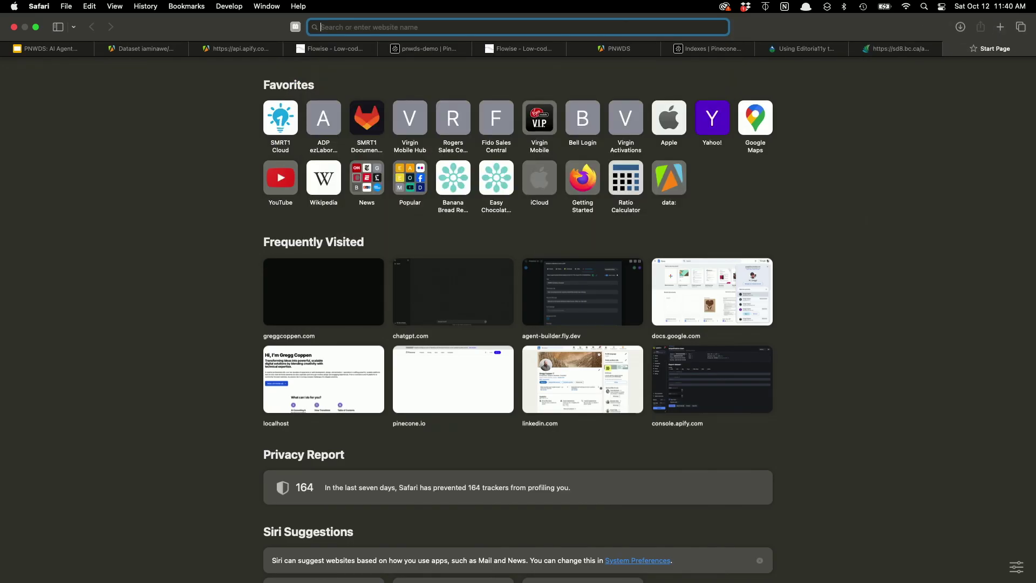
pyautogui.press('super+v')
pyautogui.press('Return')
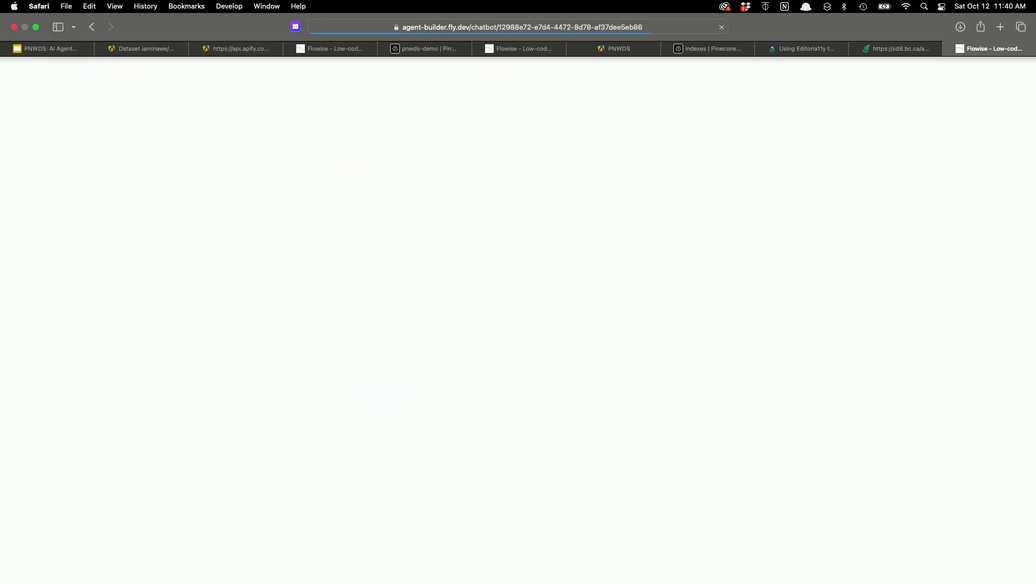
pyautogui.press('ctrl+super+f')
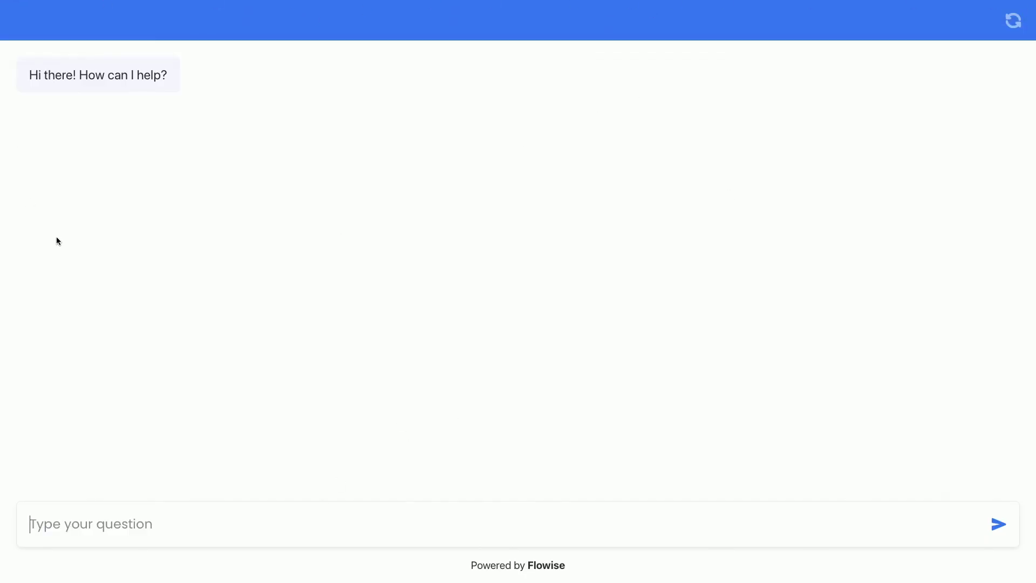
# - Return to Google Slides and resume the slideshow at 'What is a Vector Database?'
pyautogui.moveTo(324, 7)
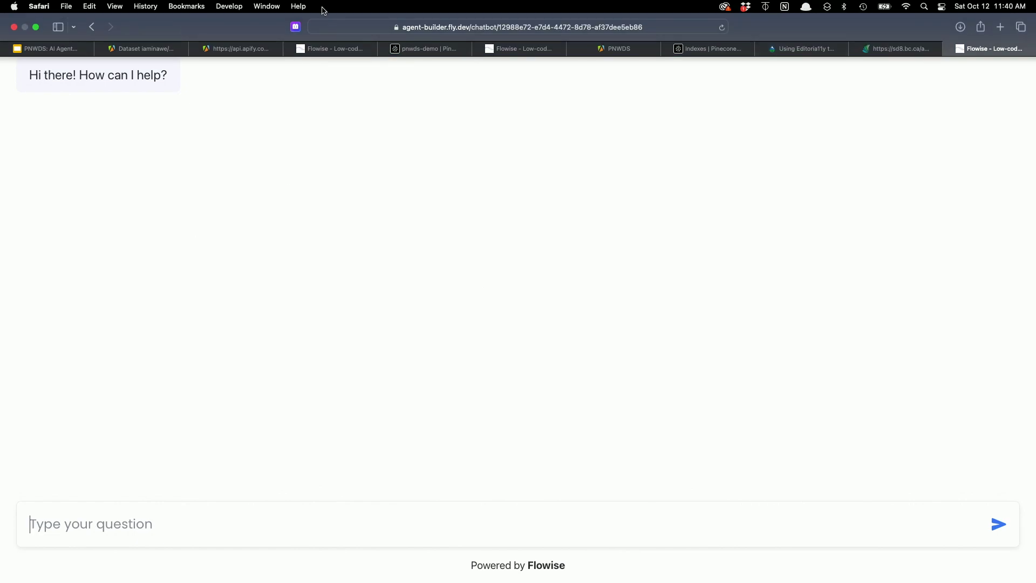
pyautogui.click(48, 49)
pyautogui.press('Right')
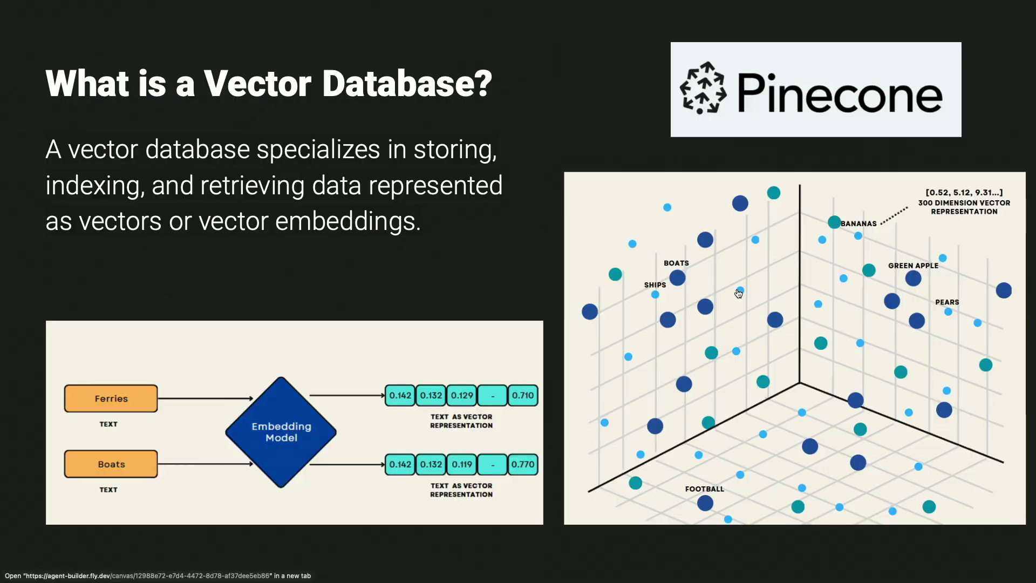
# - Advance to the 'Give it some personality' slide, then switch to the public chatbot tab
pyautogui.press('Right')
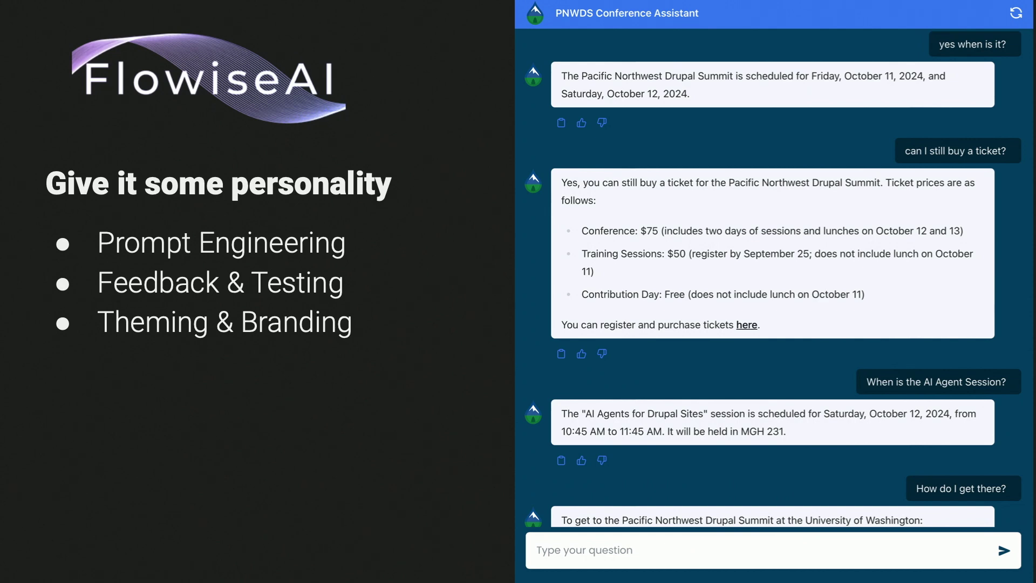
pyautogui.moveTo(850, 2)
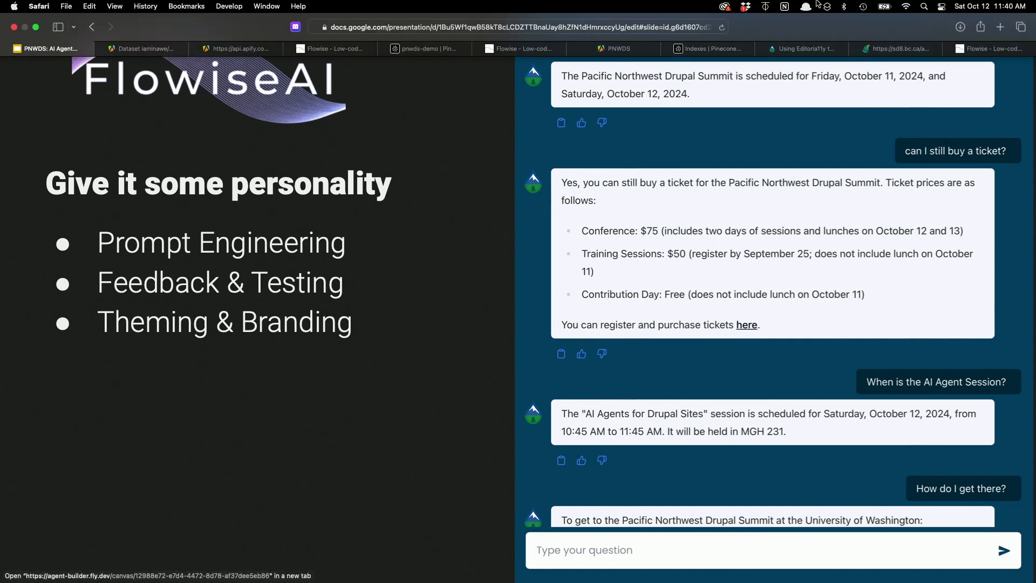
pyautogui.click(917, 49)
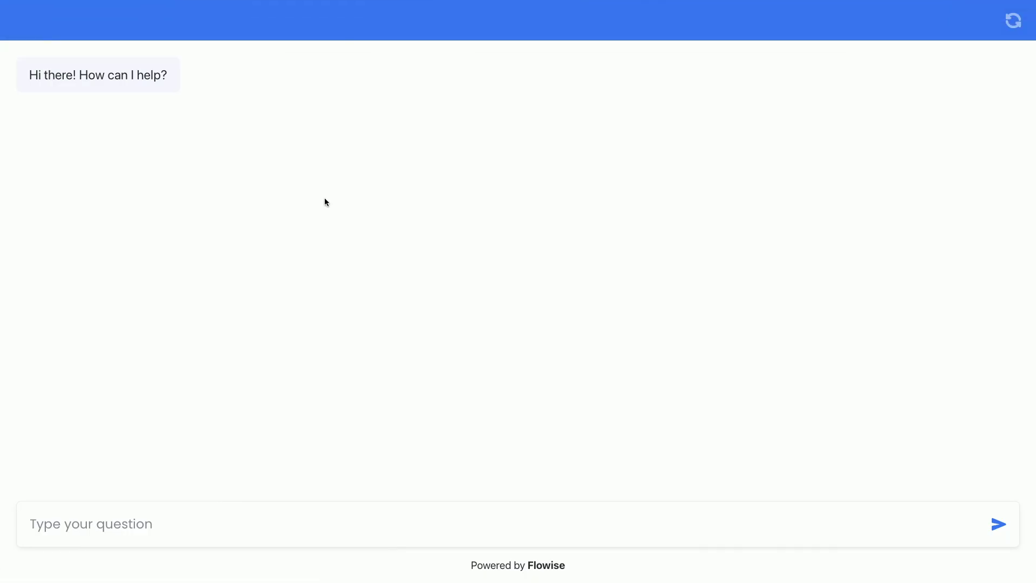
# - Ask the public chatbot 'tell us about other events' and scroll up to read its reply
pyautogui.click(137, 524)
pyautogui.write('trestle us about ')
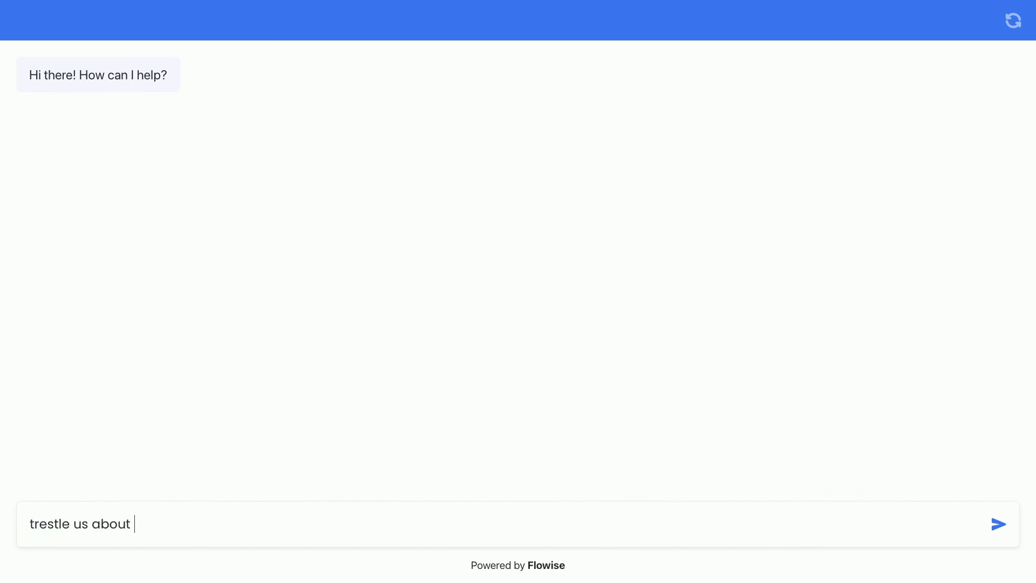
pyautogui.write('the end of the day tomorrow')
pyautogui.press('Return')
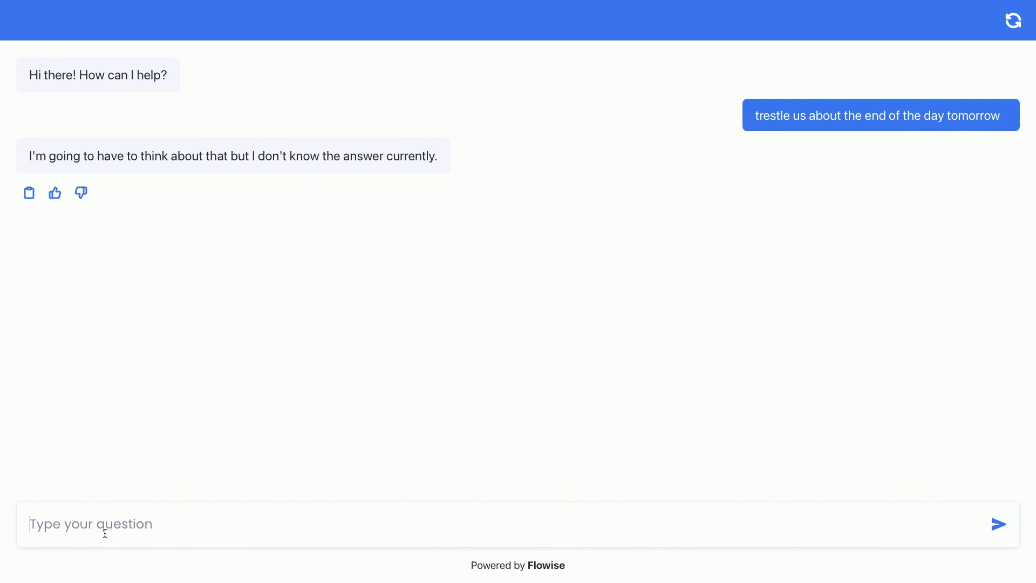
pyautogui.write('tel')
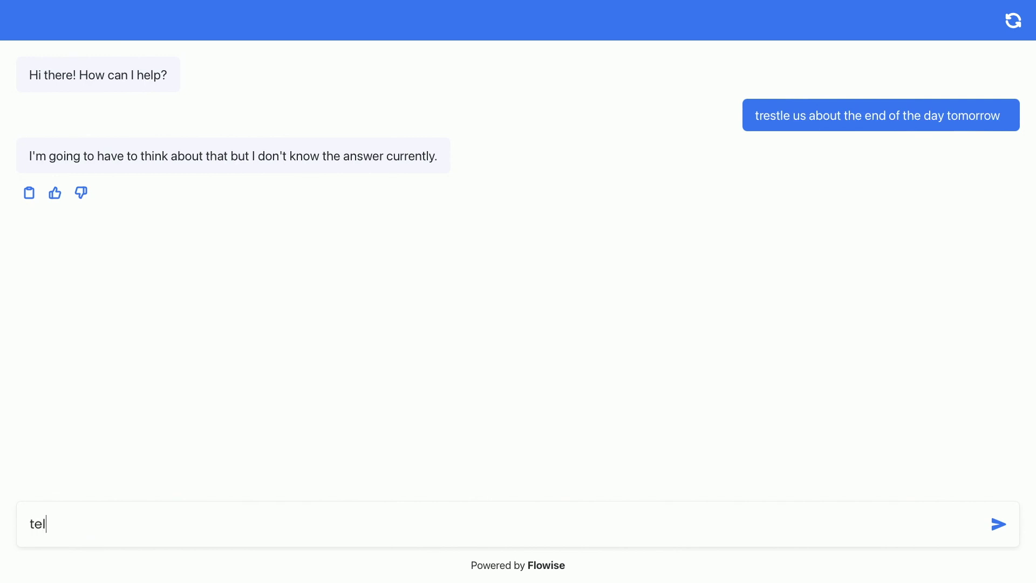
pyautogui.write('l us about other events')
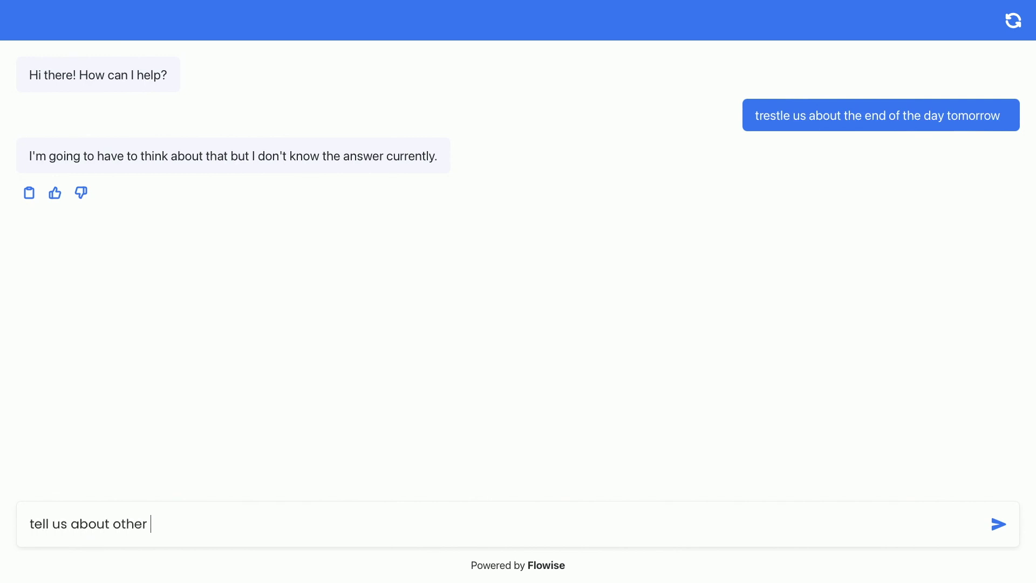
pyautogui.press('Return')
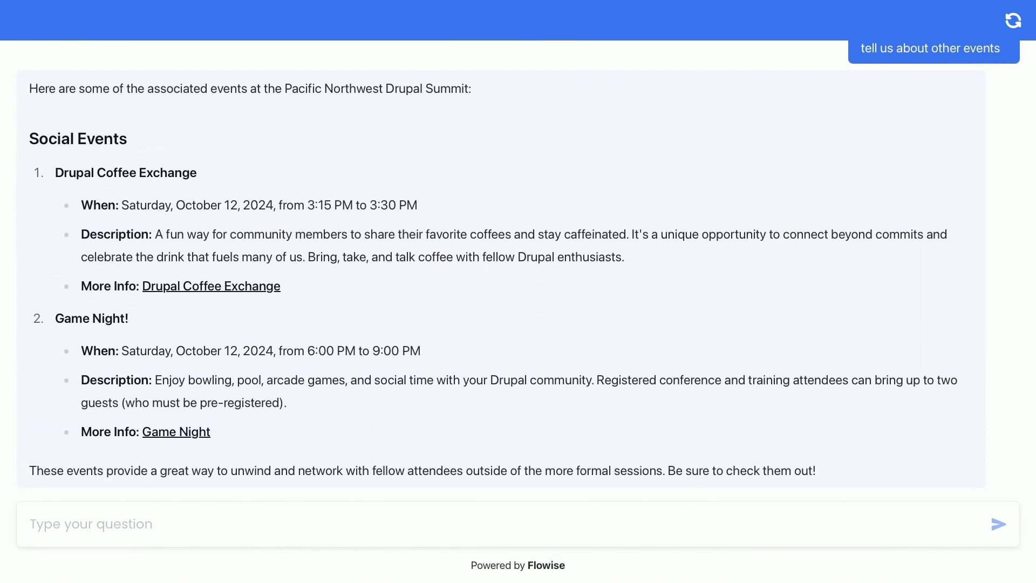
pyautogui.scroll(4, 501, 149)
pyautogui.moveTo(891, 49)
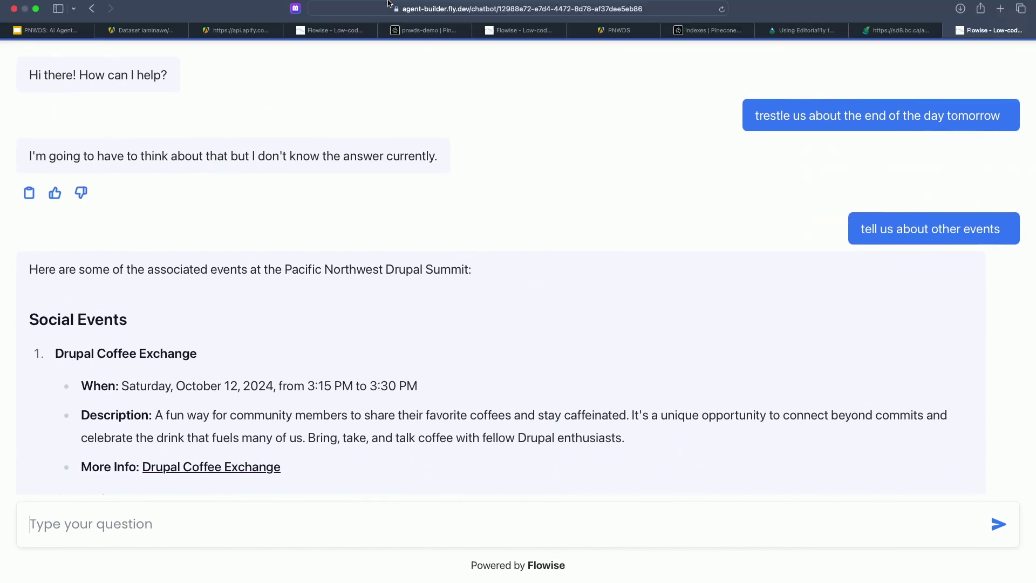
# - Glance at the FlowiseAI chatbot slide, then return to the Flowise Share Chatbot settings tab
pyautogui.click(62, 48)
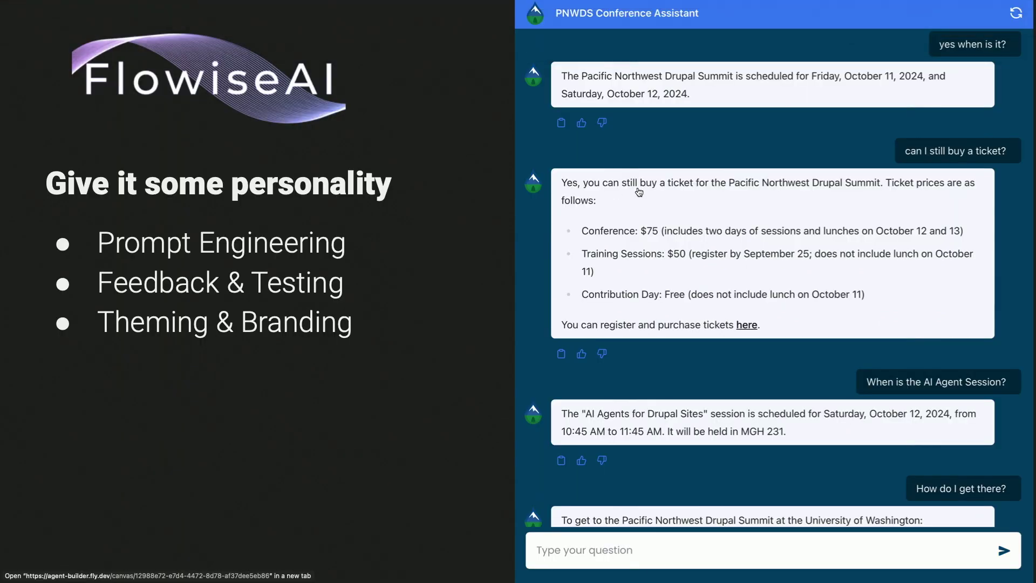
pyautogui.moveTo(646, 4)
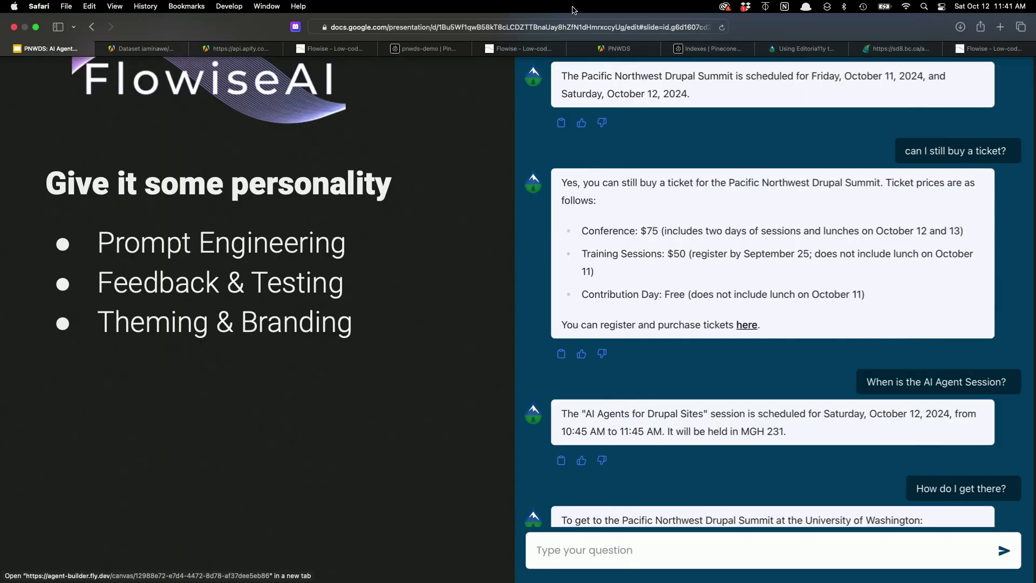
pyautogui.click(325, 50)
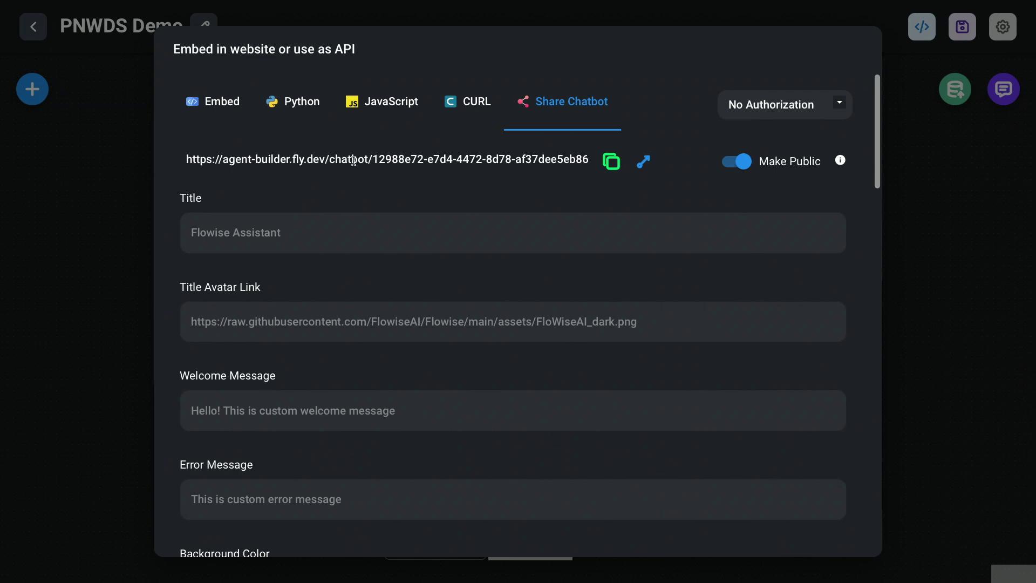
# - Show the popup HTML embed code with Show Embed Chat Config enabled and scroll through it
pyautogui.click(227, 95)
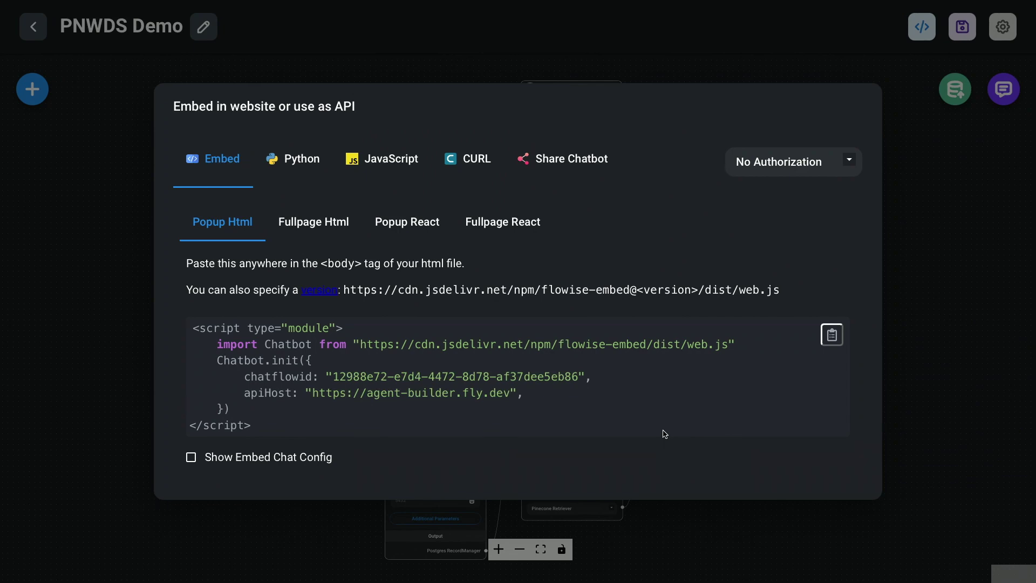
pyautogui.click(316, 460)
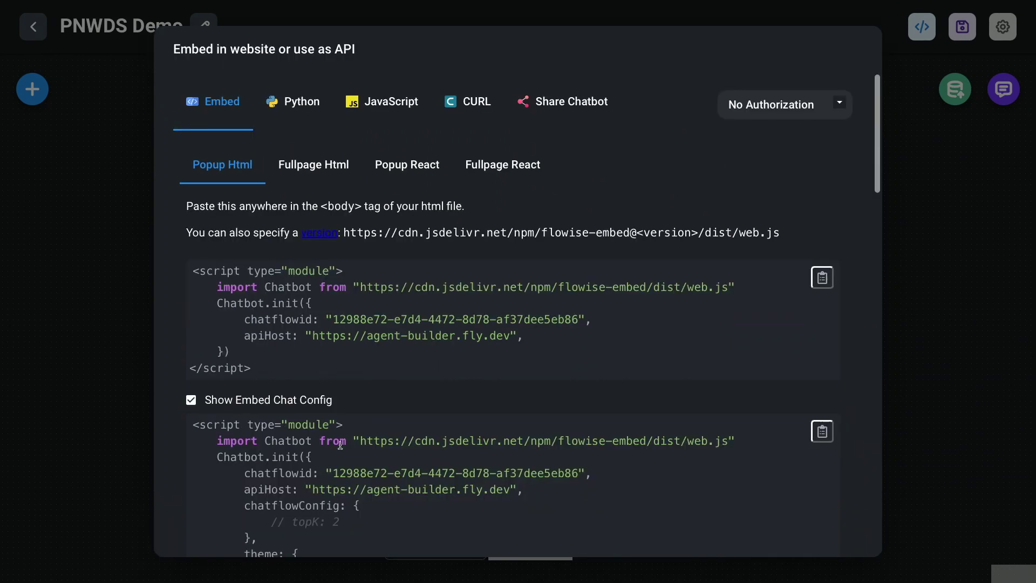
pyautogui.scroll(-3, 454, 407)
pyautogui.scroll(-3, 458, 403)
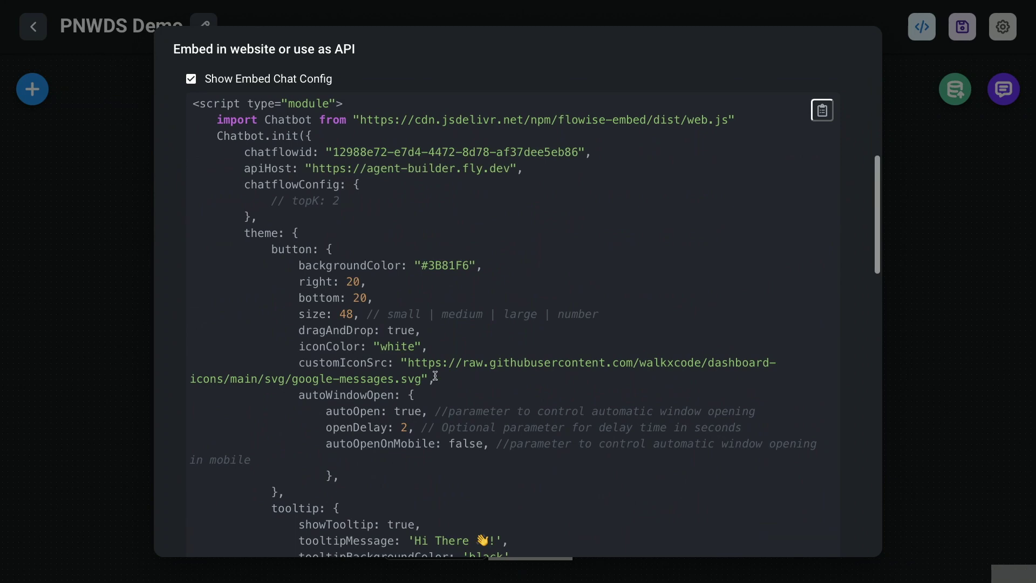
pyautogui.scroll(-2, 436, 376)
pyautogui.scroll(-2, 436, 375)
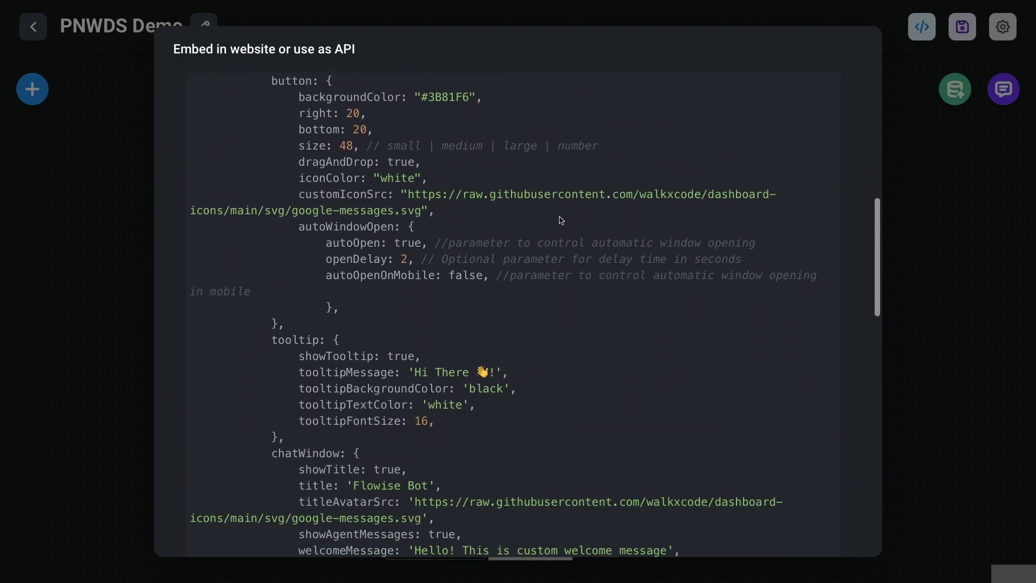
pyautogui.scroll(5, 632, 351)
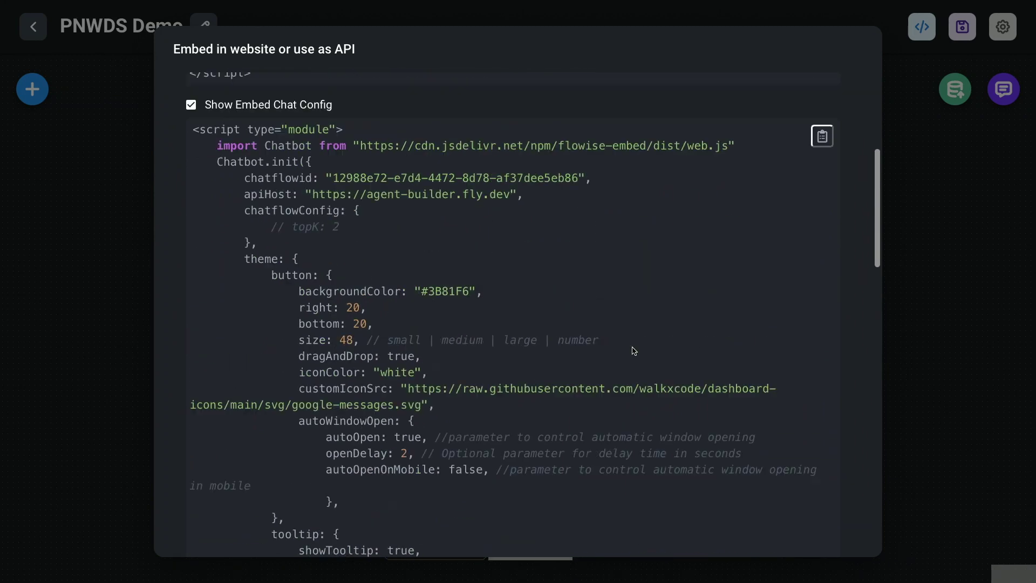
pyautogui.scroll(1, 540, 236)
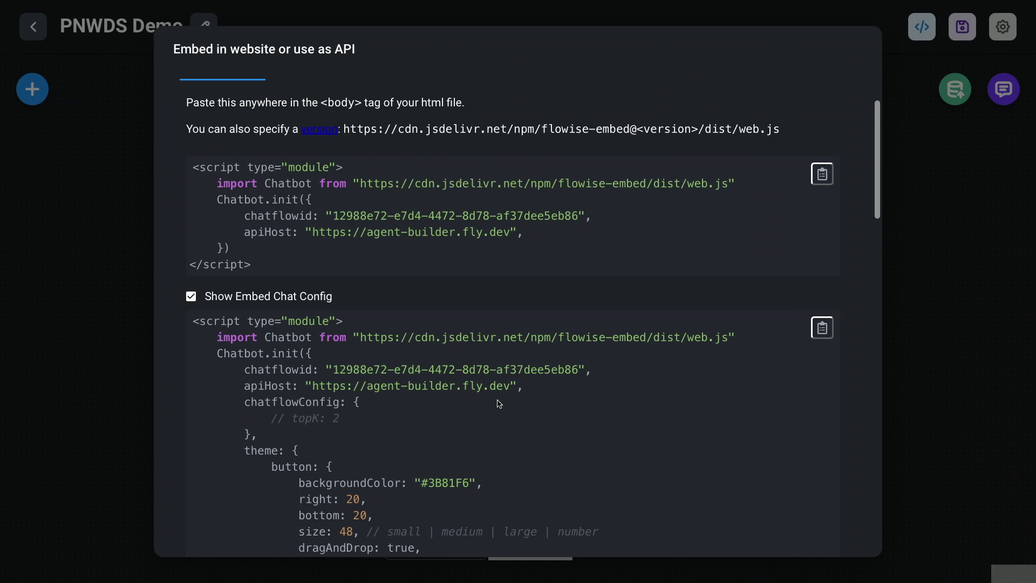
pyautogui.scroll(3, 501, 334)
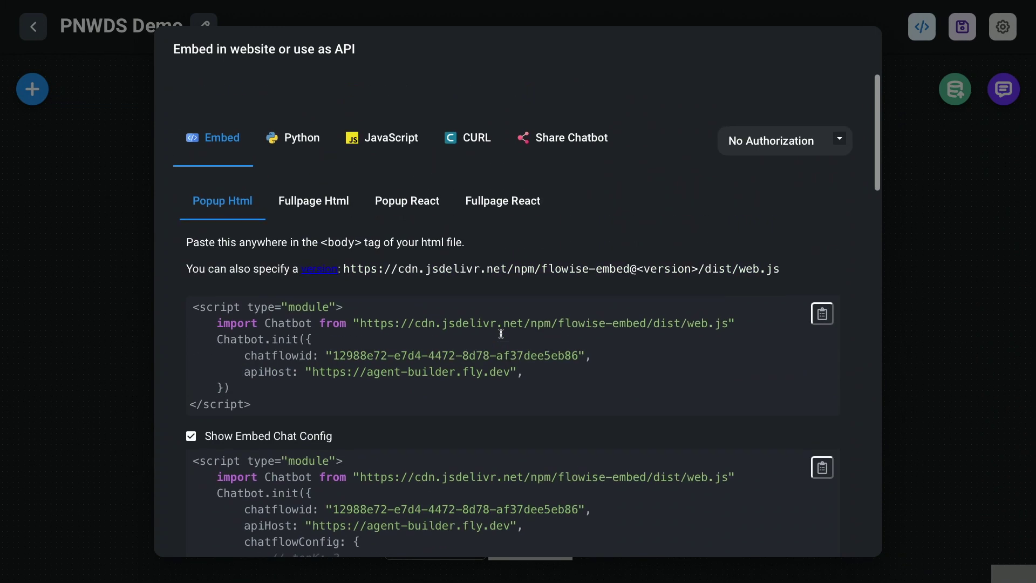
pyautogui.scroll(-1, 501, 333)
# - View the Fullpage Html and Popup React embed snippets, then the Python API example
pyautogui.click(309, 177)
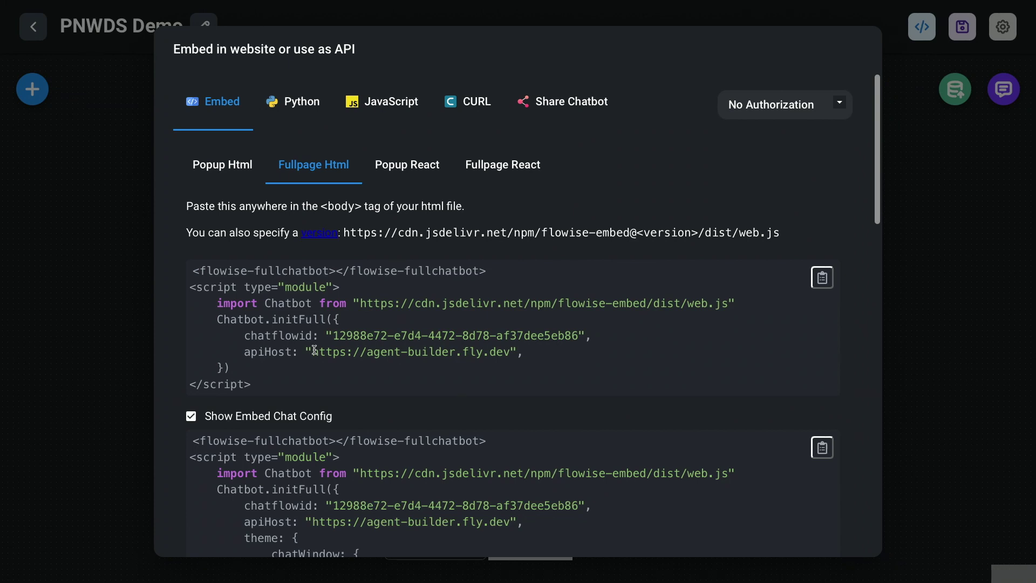
pyautogui.click(417, 160)
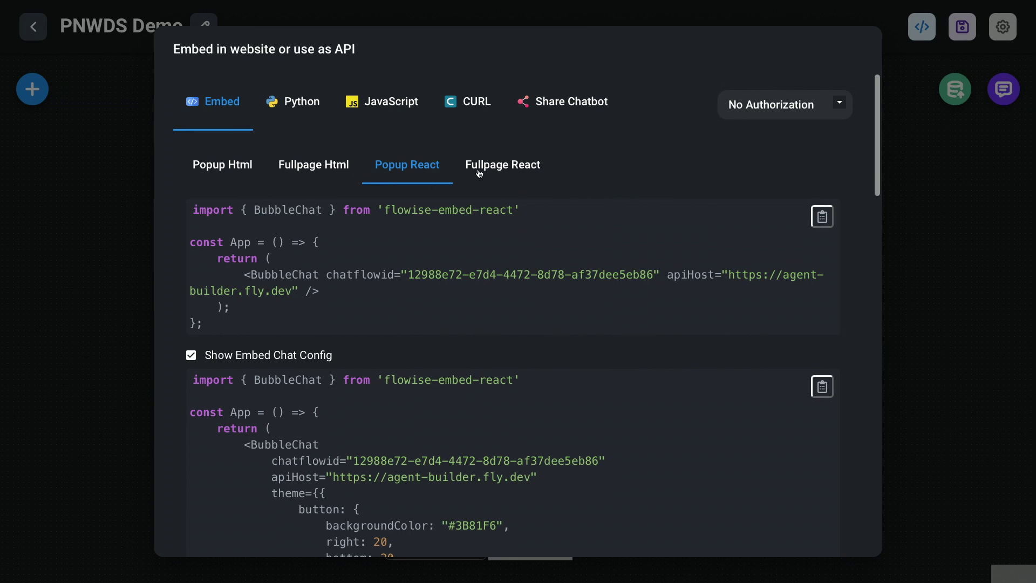
pyautogui.click(309, 107)
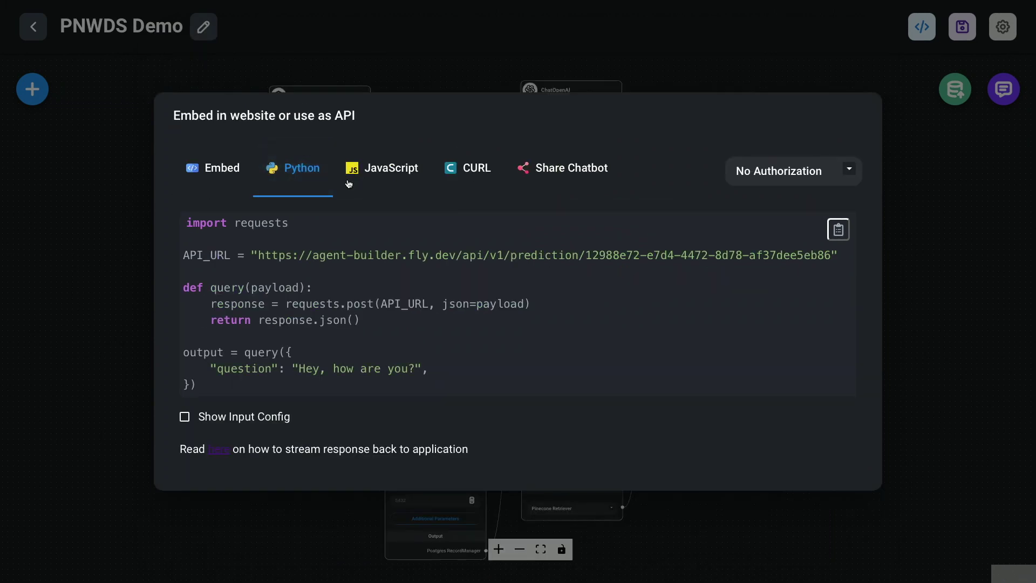
# - Review the JavaScript and curl API snippets, then return to the Share Chatbot settings
pyautogui.click(409, 163)
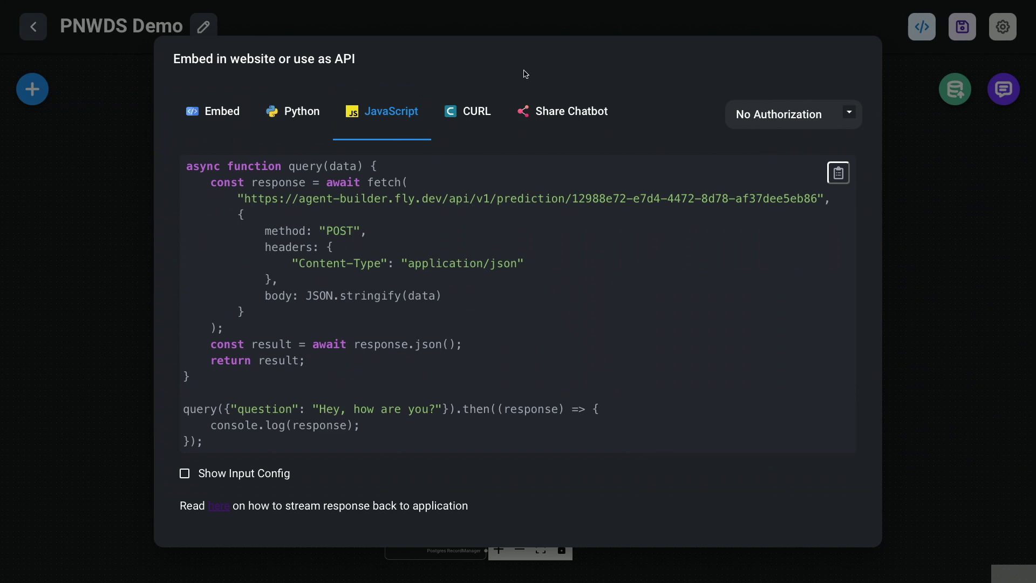
pyautogui.click(484, 106)
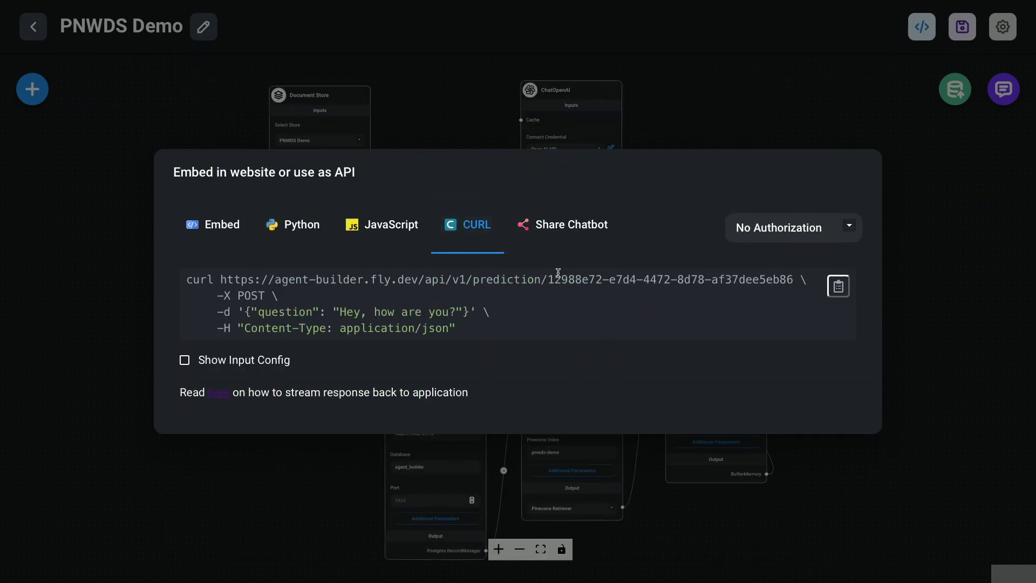
pyautogui.click(568, 229)
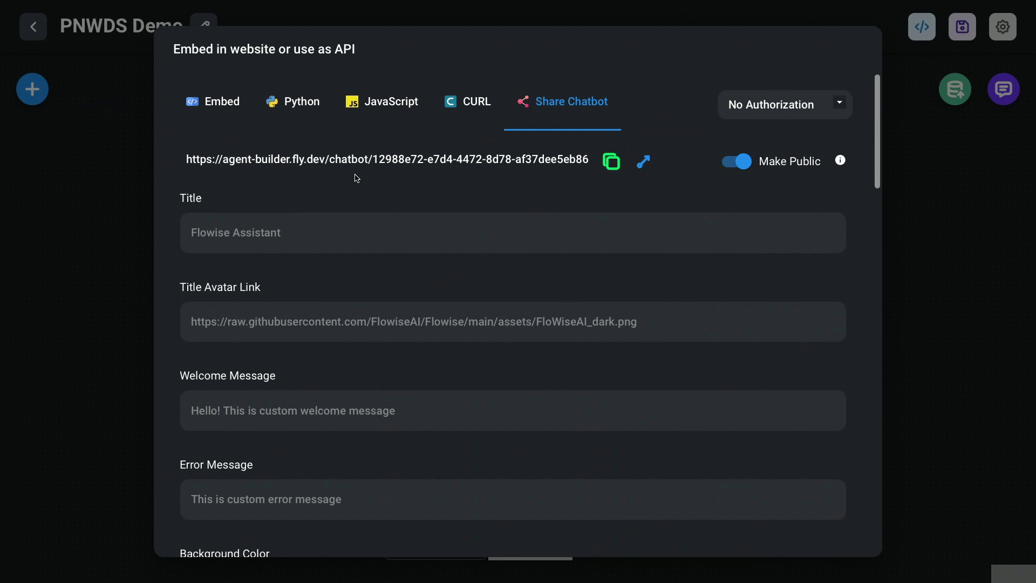
# - Close the dialog, go back to the chatflows list, and advance to the Fly.io Deployment slide
pyautogui.click(951, 208)
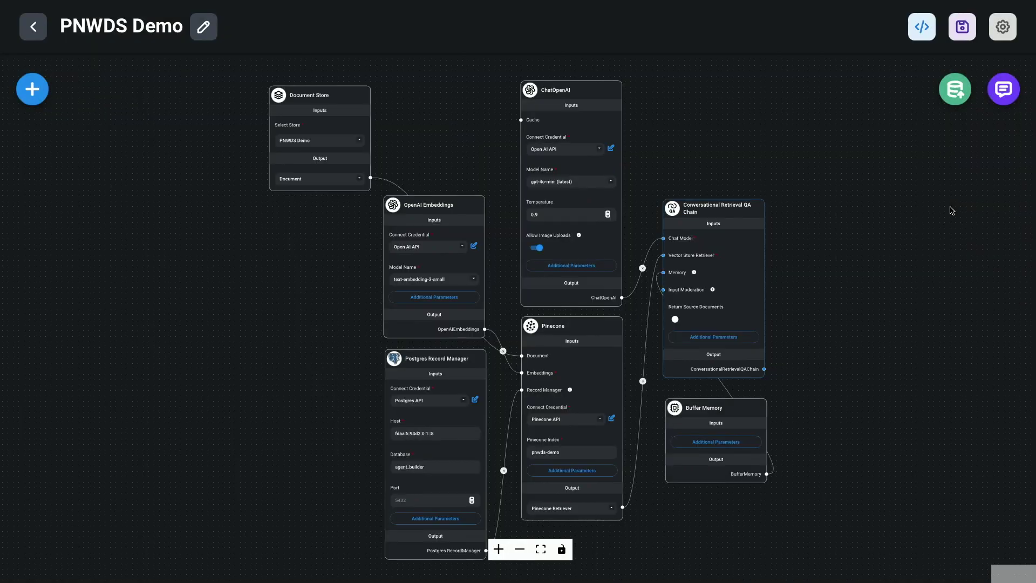
pyautogui.click(41, 33)
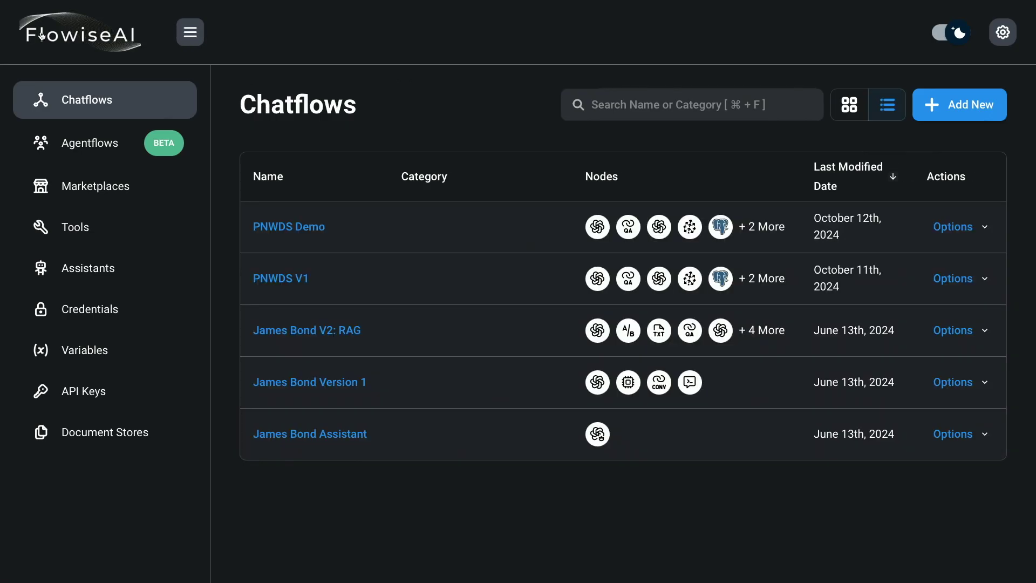
pyautogui.click(64, 50)
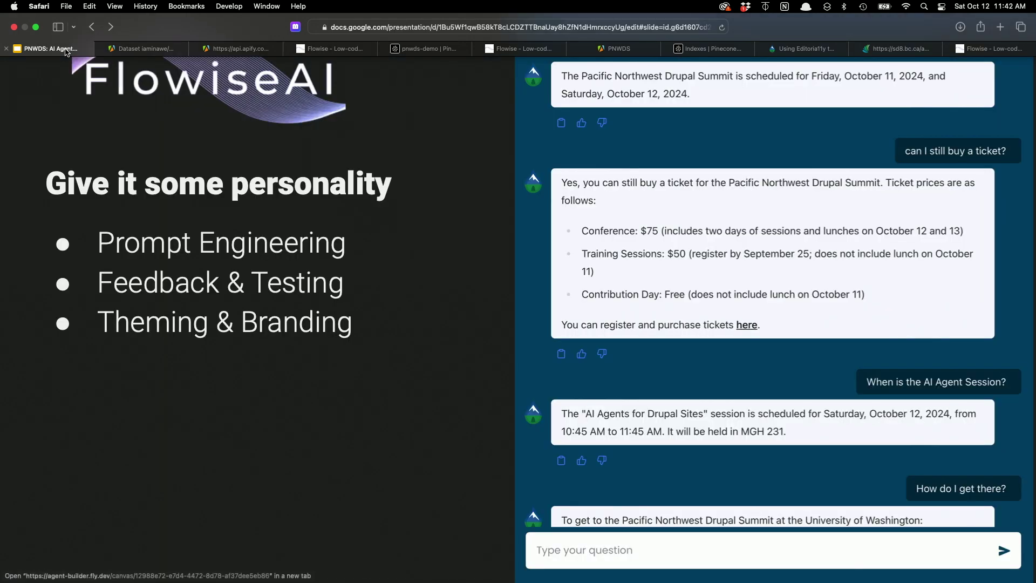
pyautogui.press('Right')
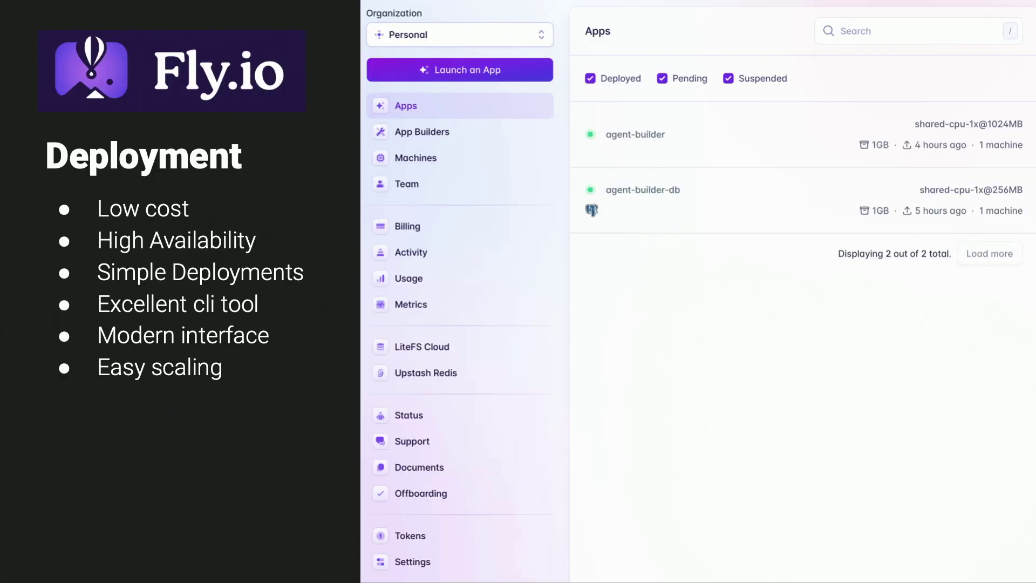
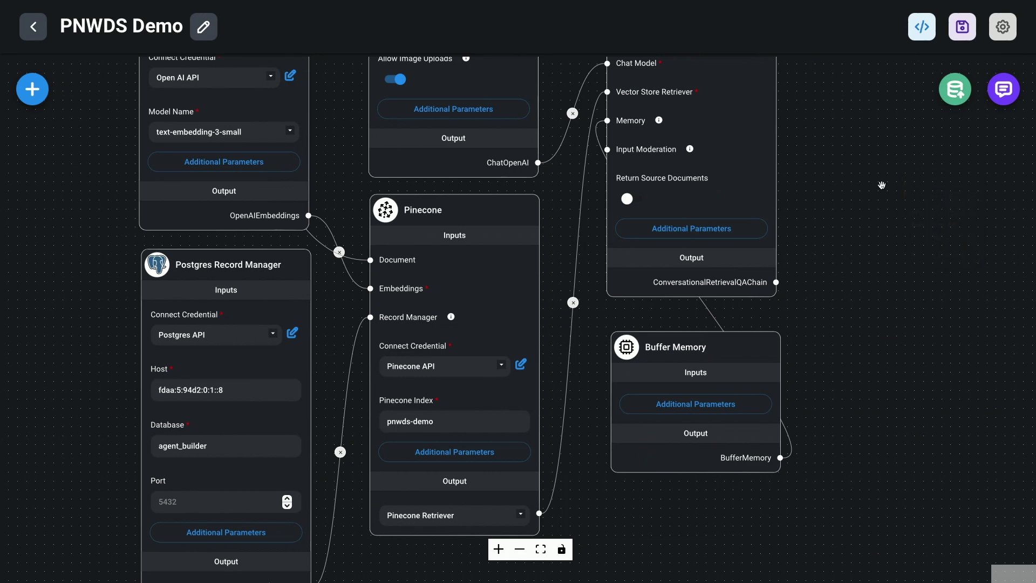
pyautogui.moveTo(883, 186); pyautogui.dragTo(895, 213)
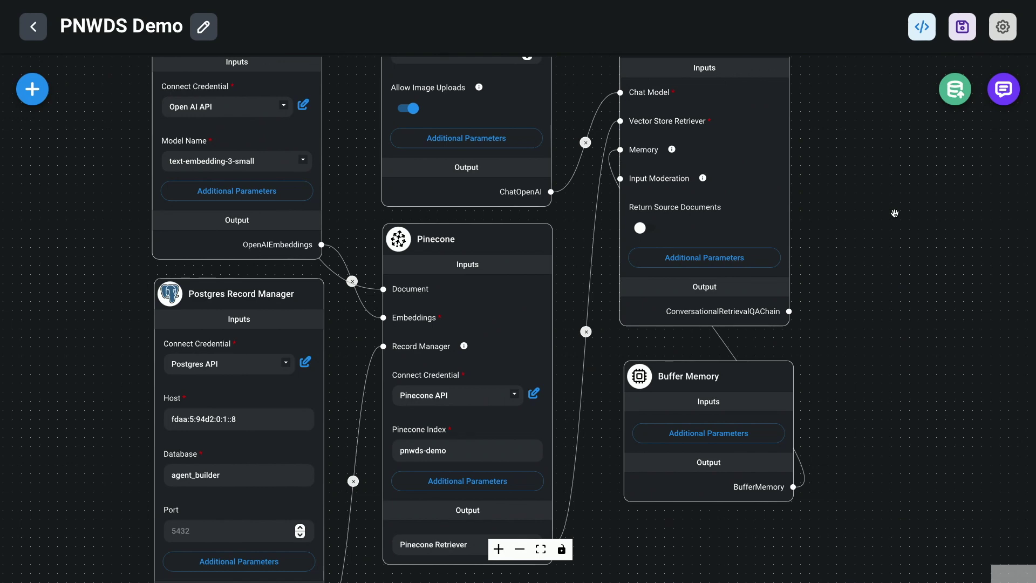
pyautogui.scroll(2, 842, 194)
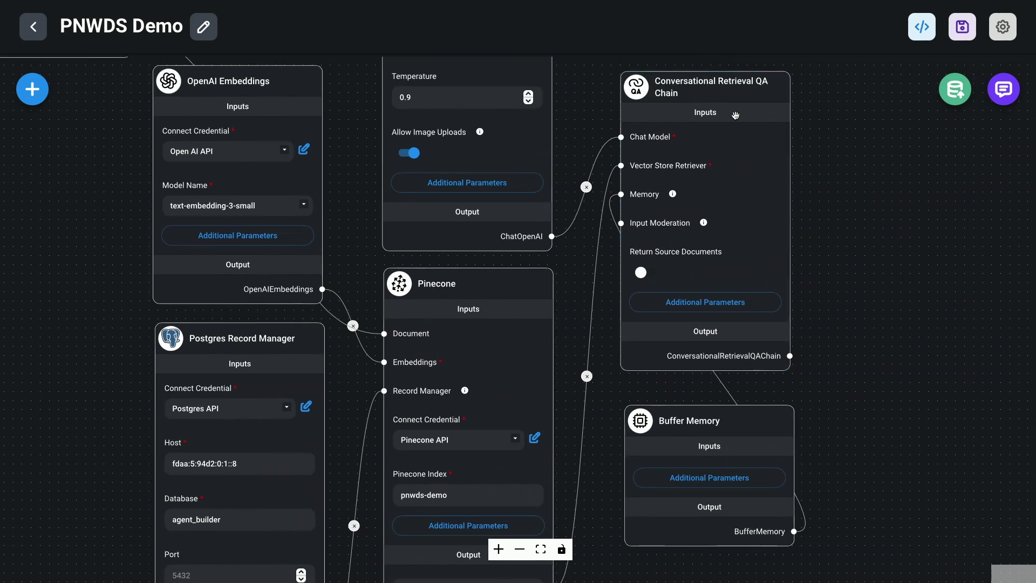
pyautogui.moveTo(702, 140)
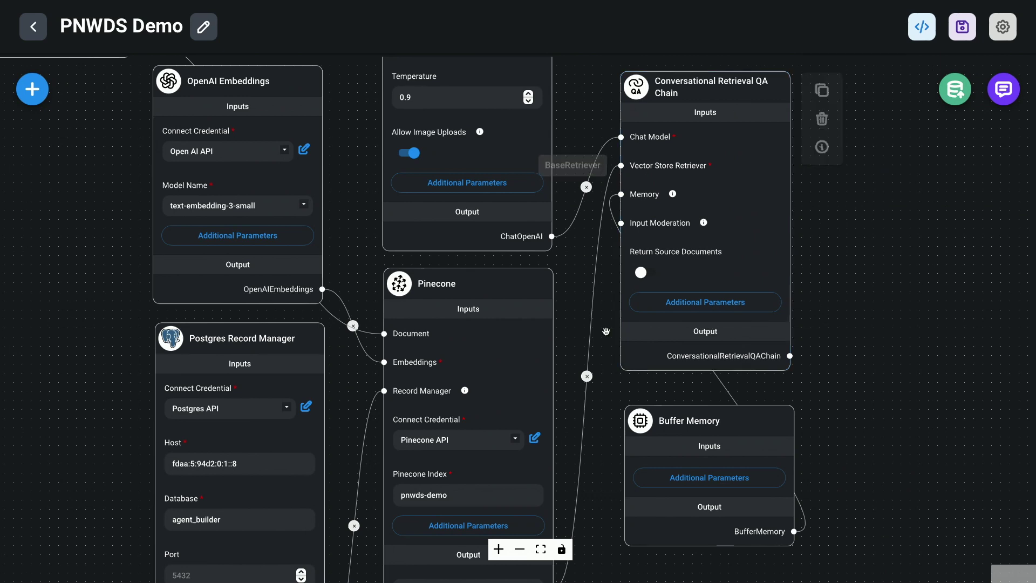
pyautogui.moveTo(502, 298)
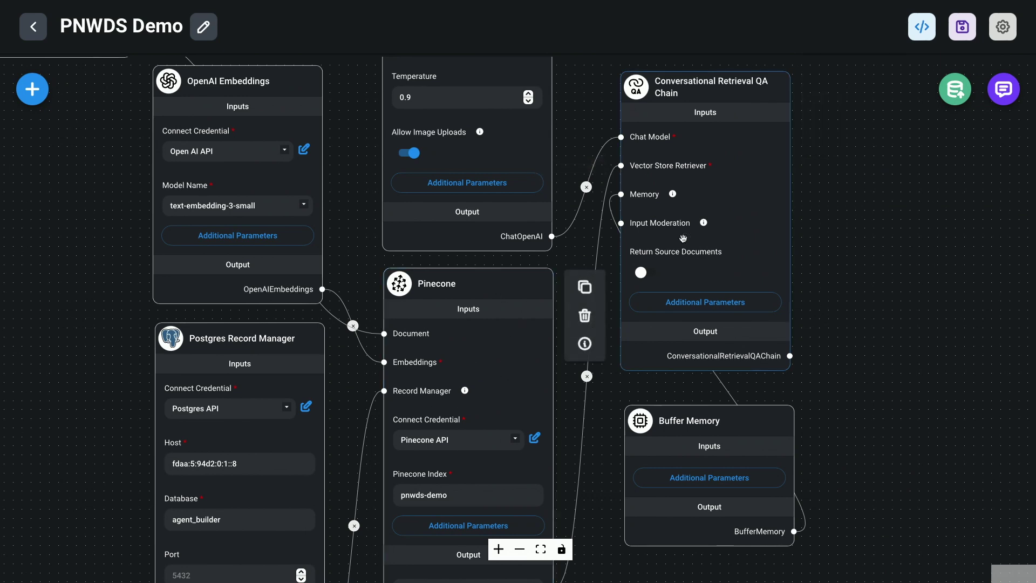
pyautogui.moveTo(731, 296)
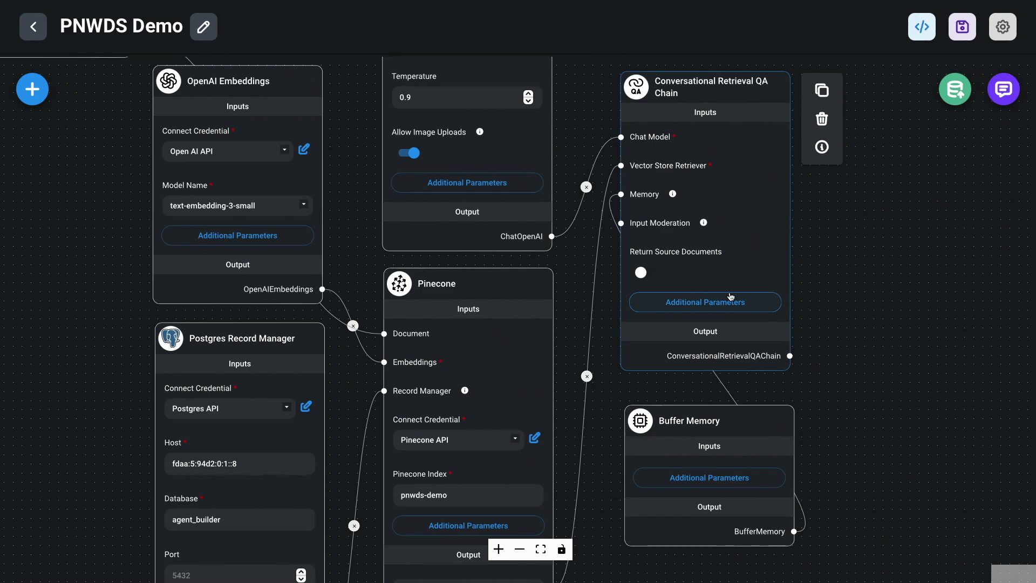
# - Exit the PNWDS Demo canvas to the Marketplaces page and reload it in Safari
pyautogui.click(37, 28)
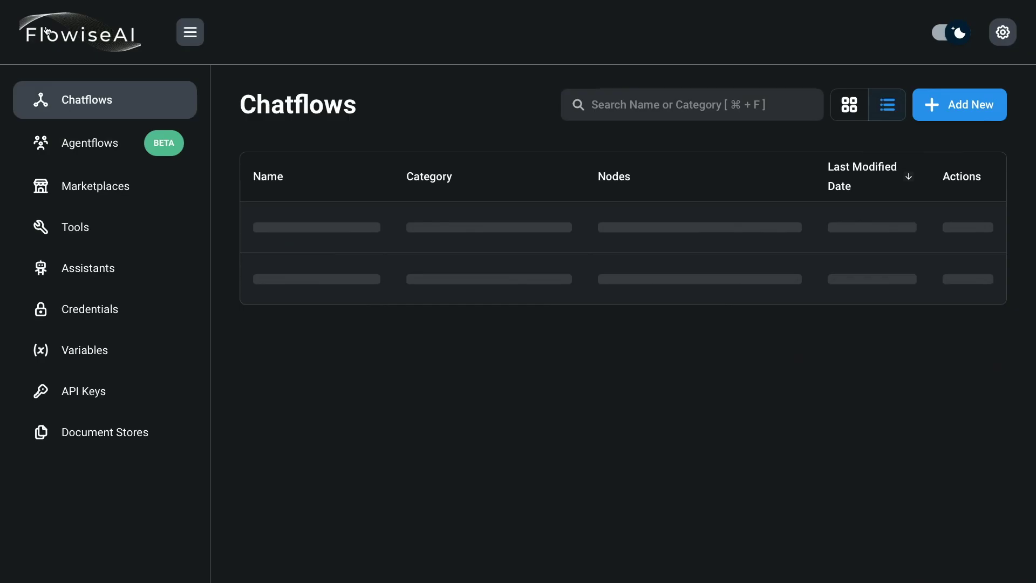
pyautogui.click(90, 186)
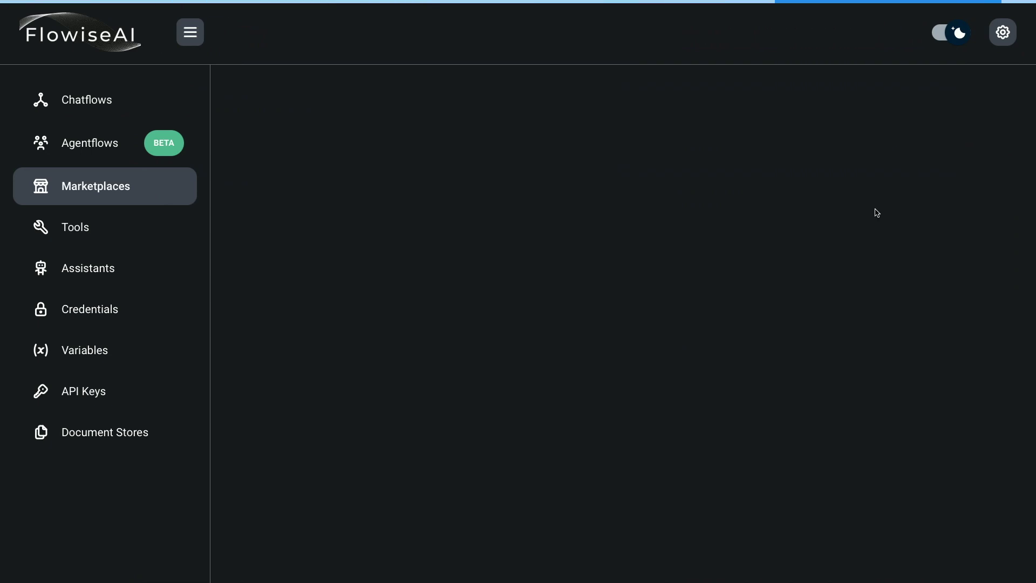
pyautogui.moveTo(774, 3)
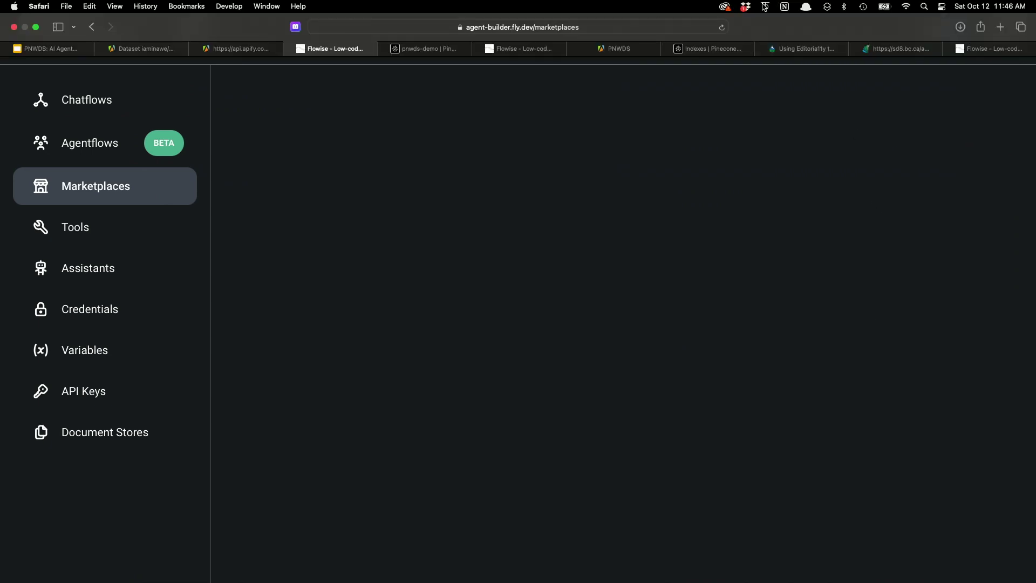
pyautogui.click(722, 28)
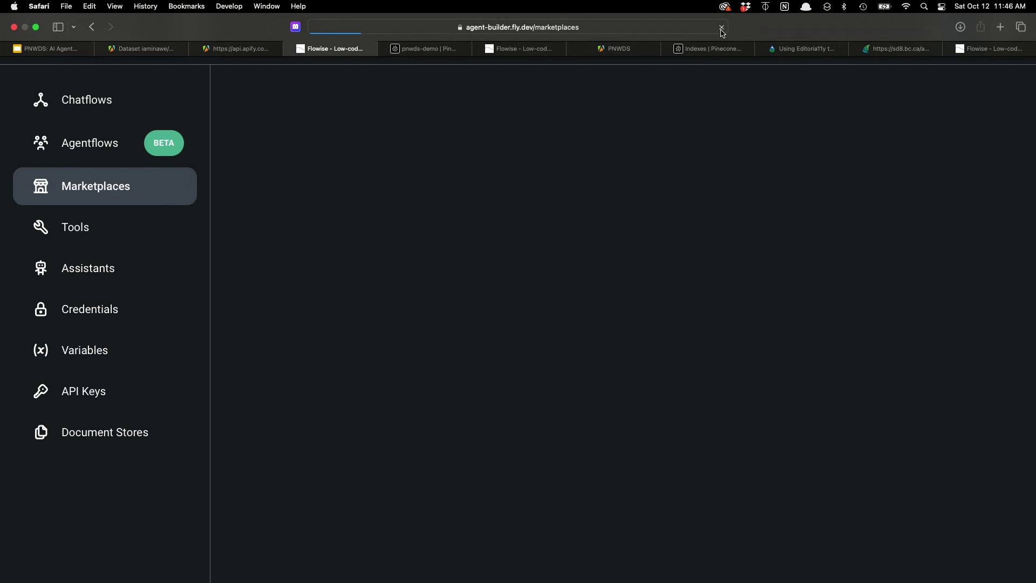